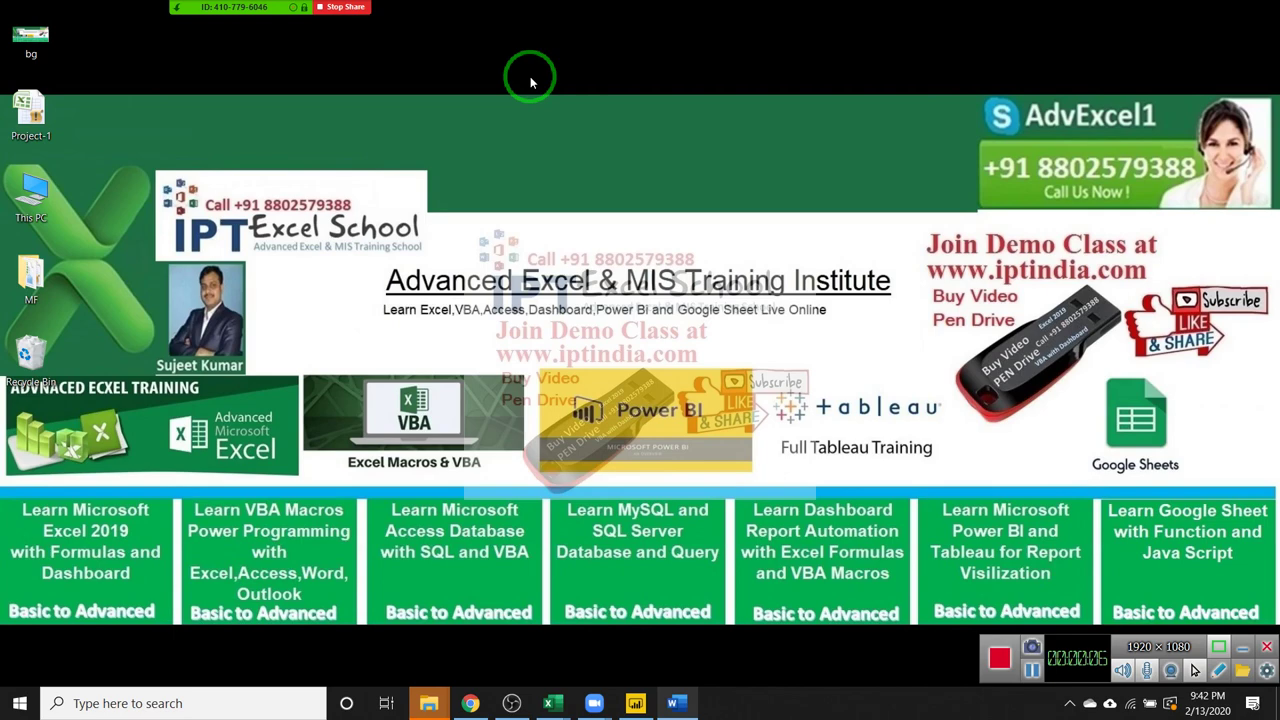
# Open DD.xlsx from My Drive in Google Sheets.
pyautogui.click(470, 703)
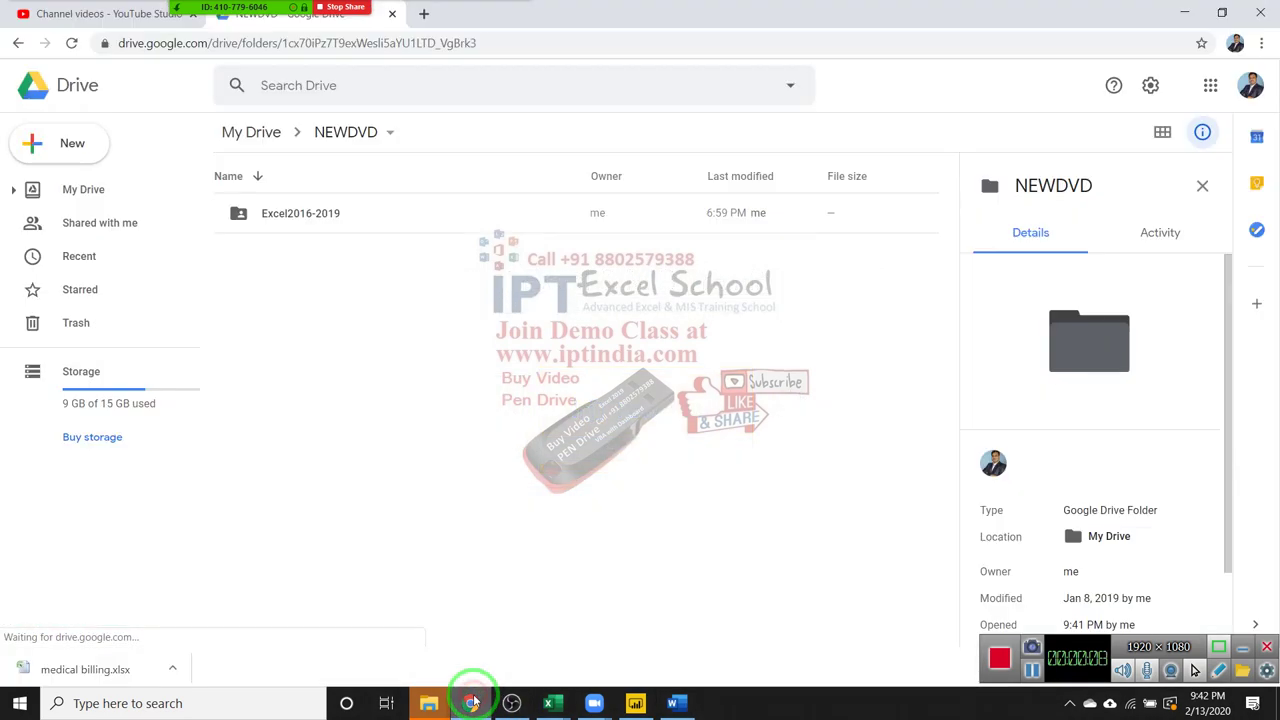
pyautogui.click(17, 46)
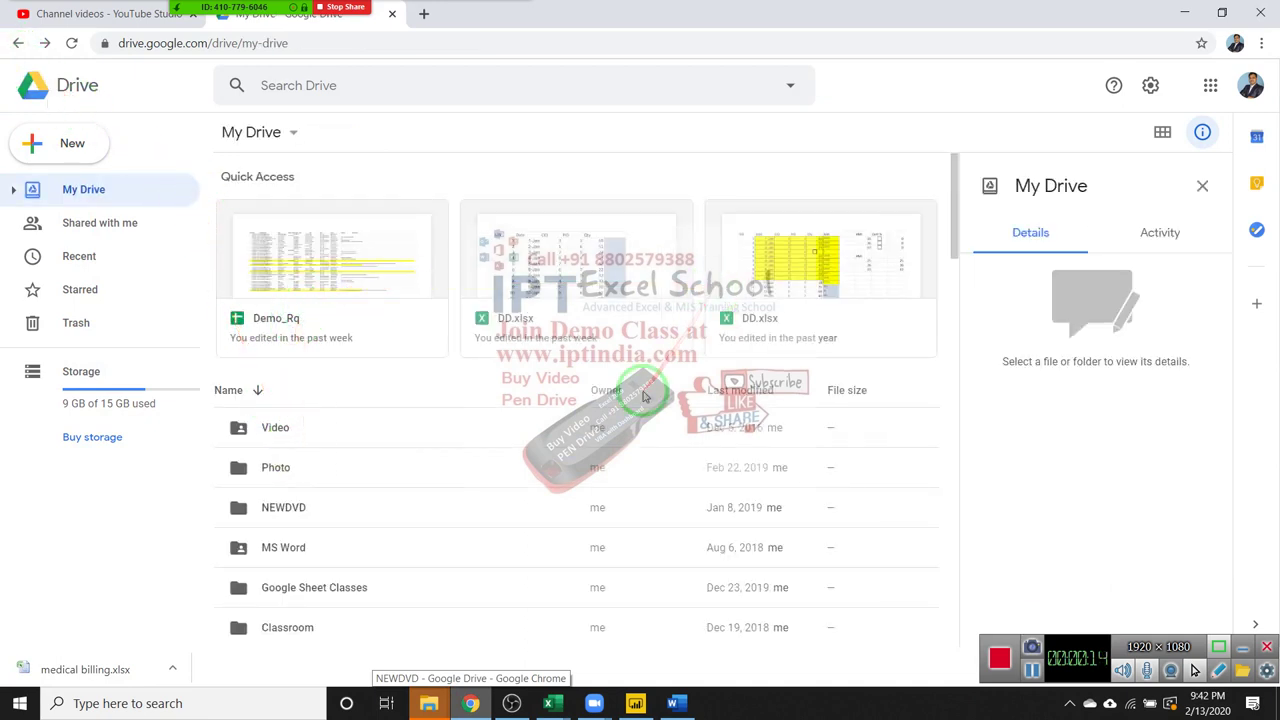
pyautogui.click(612, 289)
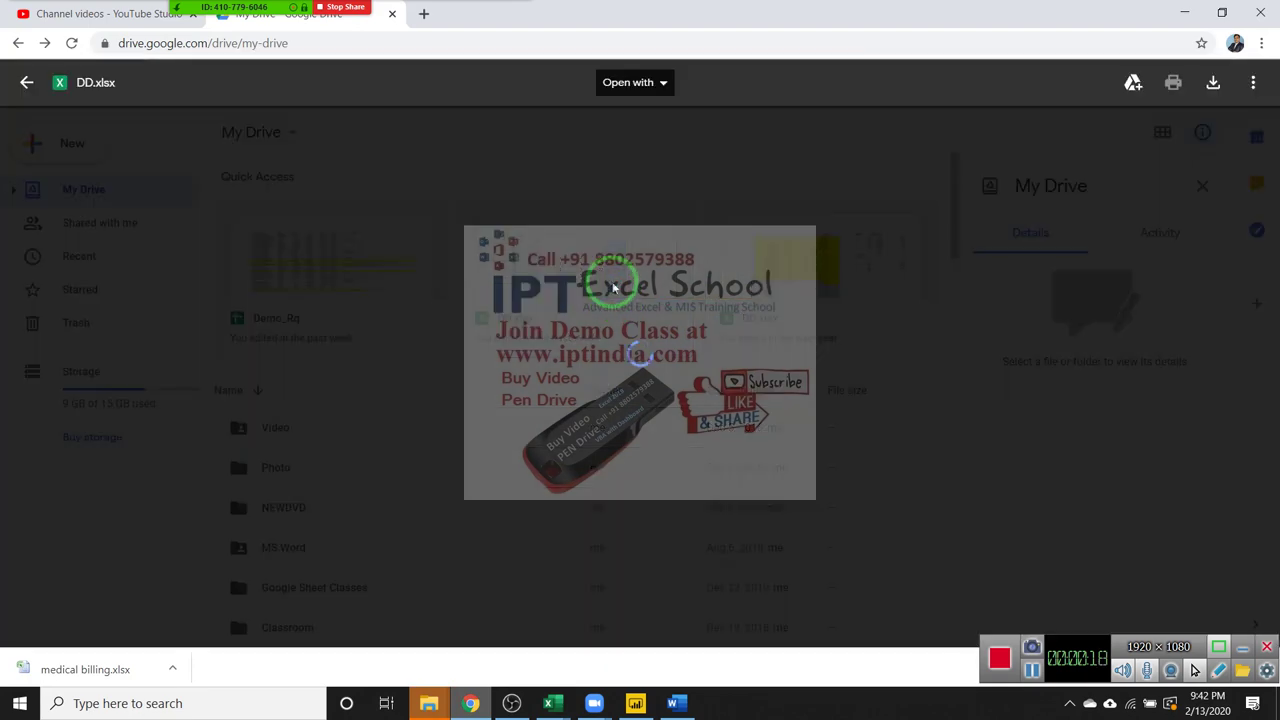
pyautogui.click(625, 82)
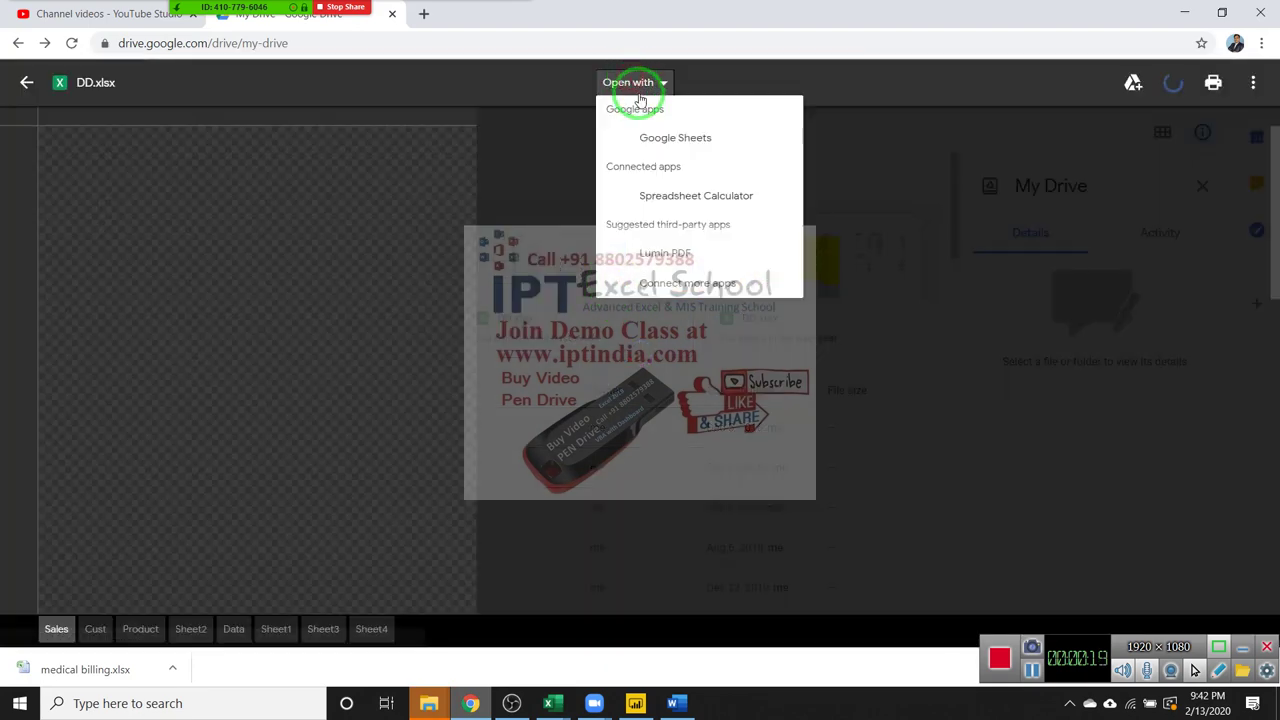
pyautogui.click(660, 147)
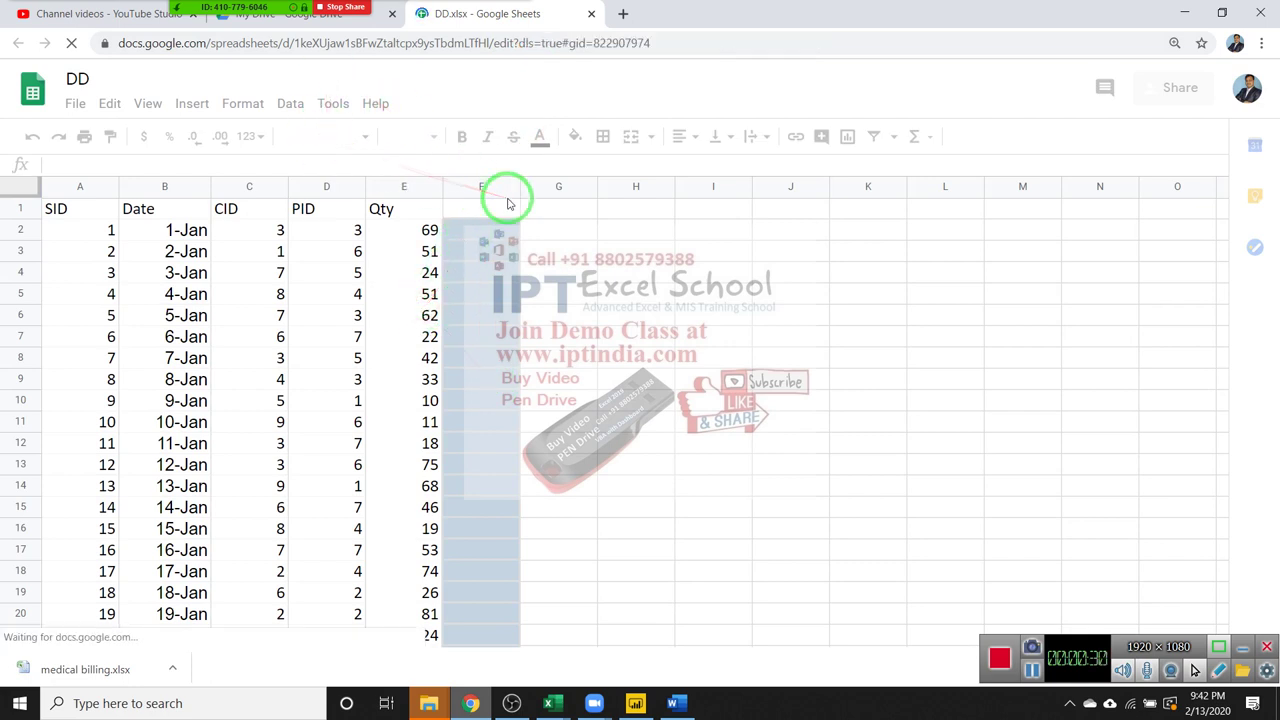
pyautogui.click(190, 112)
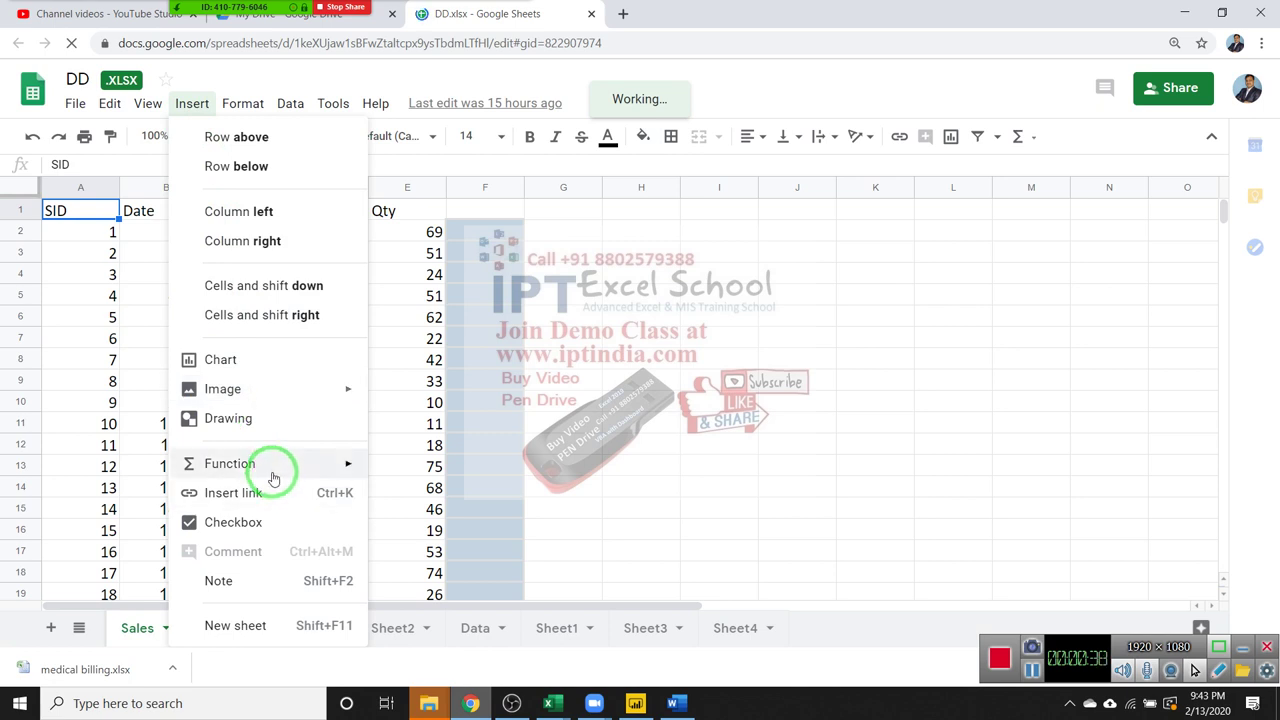
pyautogui.moveTo(340, 464)
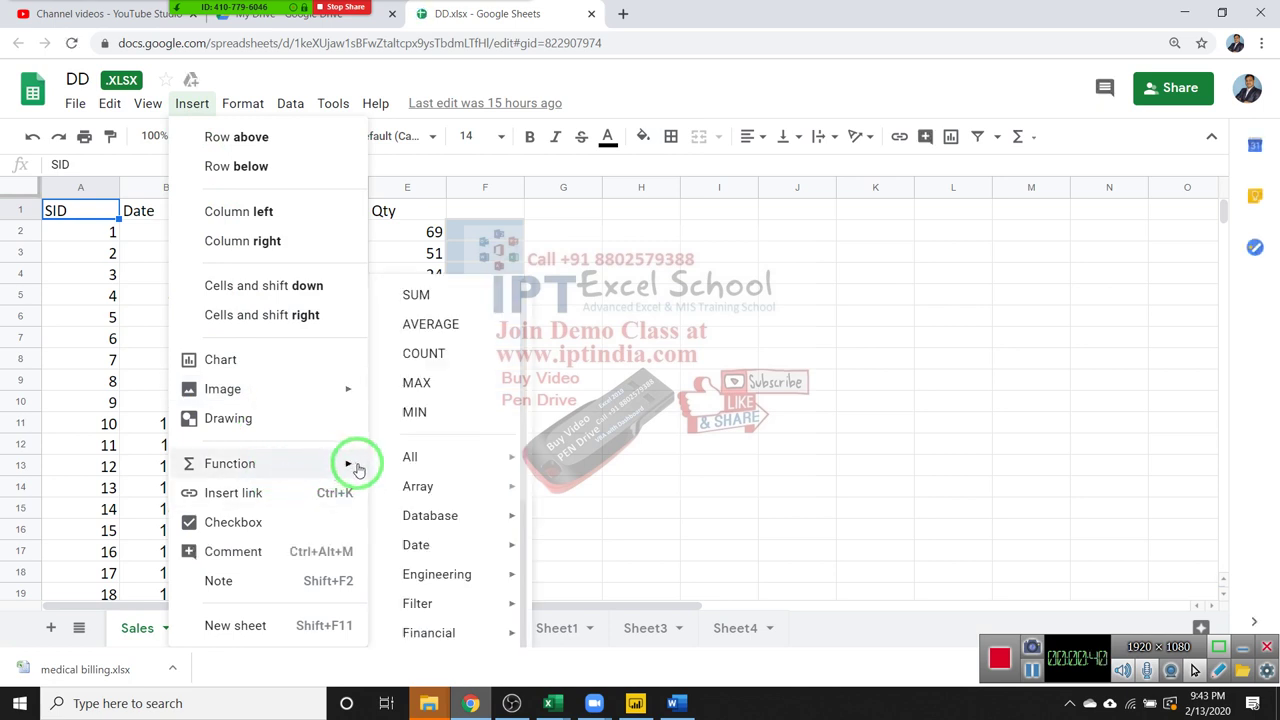
pyautogui.scroll(-2, 457, 466)
pyautogui.moveTo(458, 481)
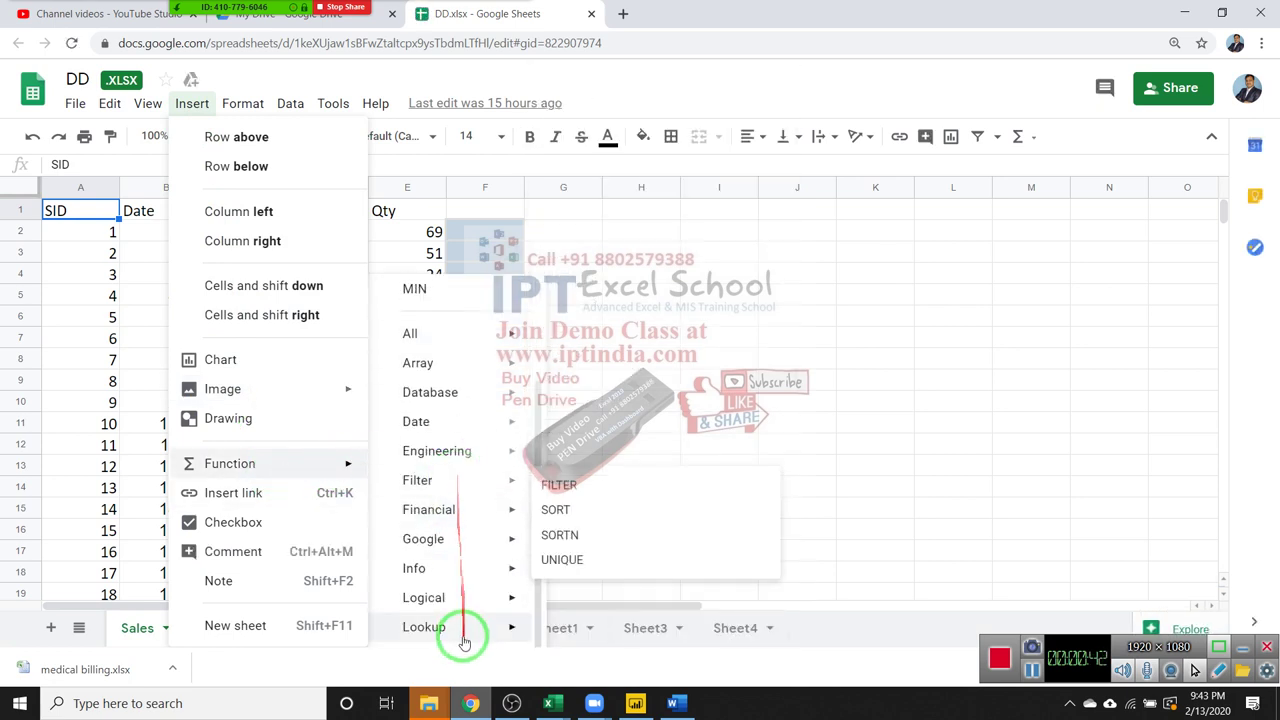
pyautogui.moveTo(442, 626)
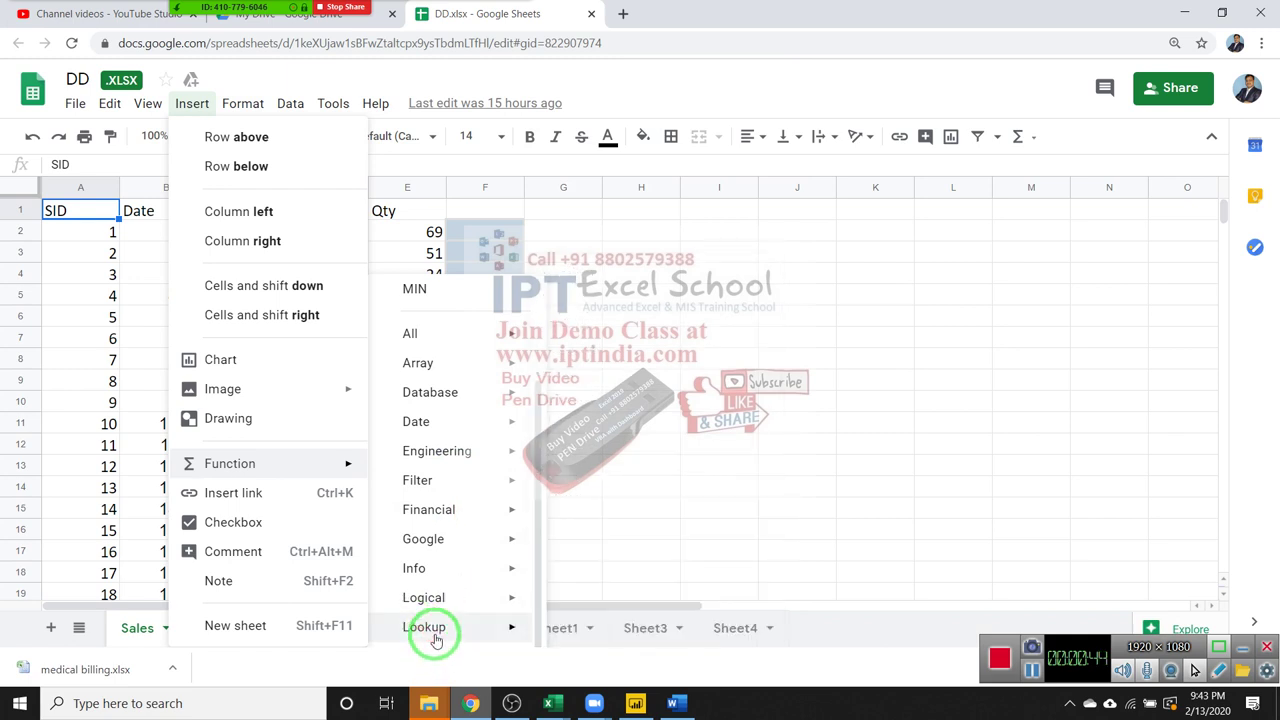
pyautogui.scroll(-3, 759, 549)
pyautogui.scroll(3, 759, 549)
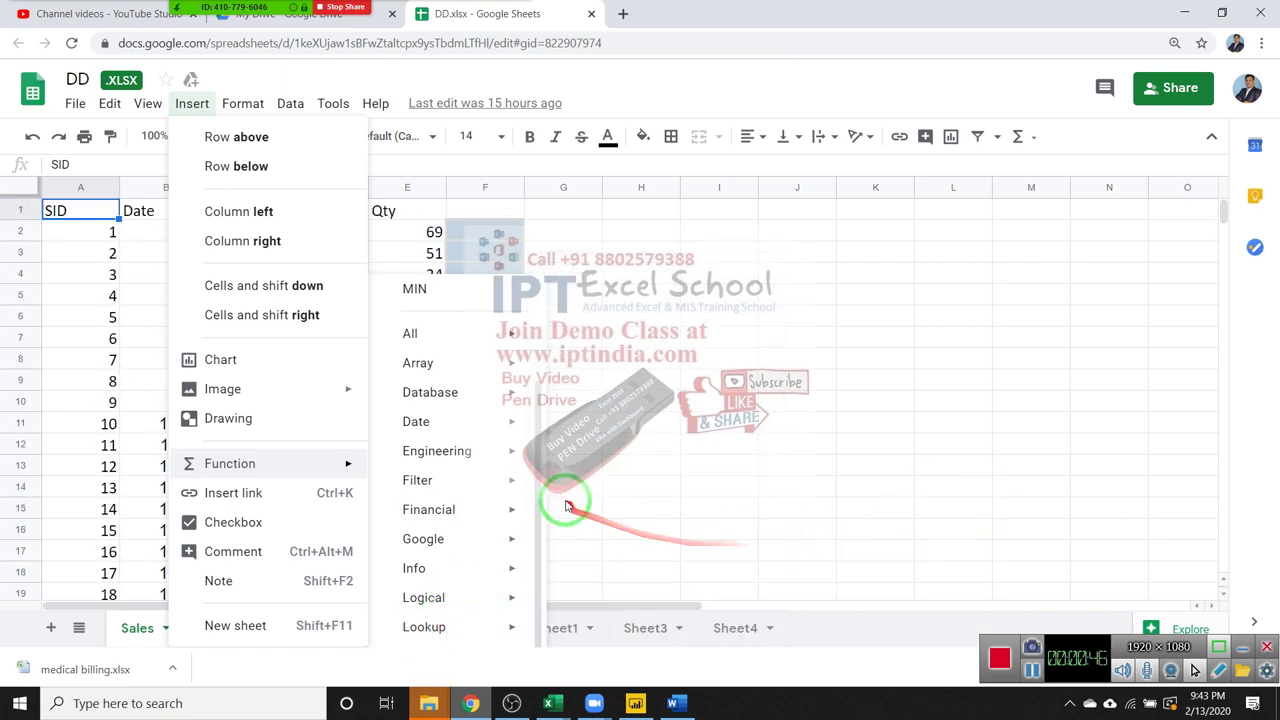
pyautogui.moveTo(445, 451)
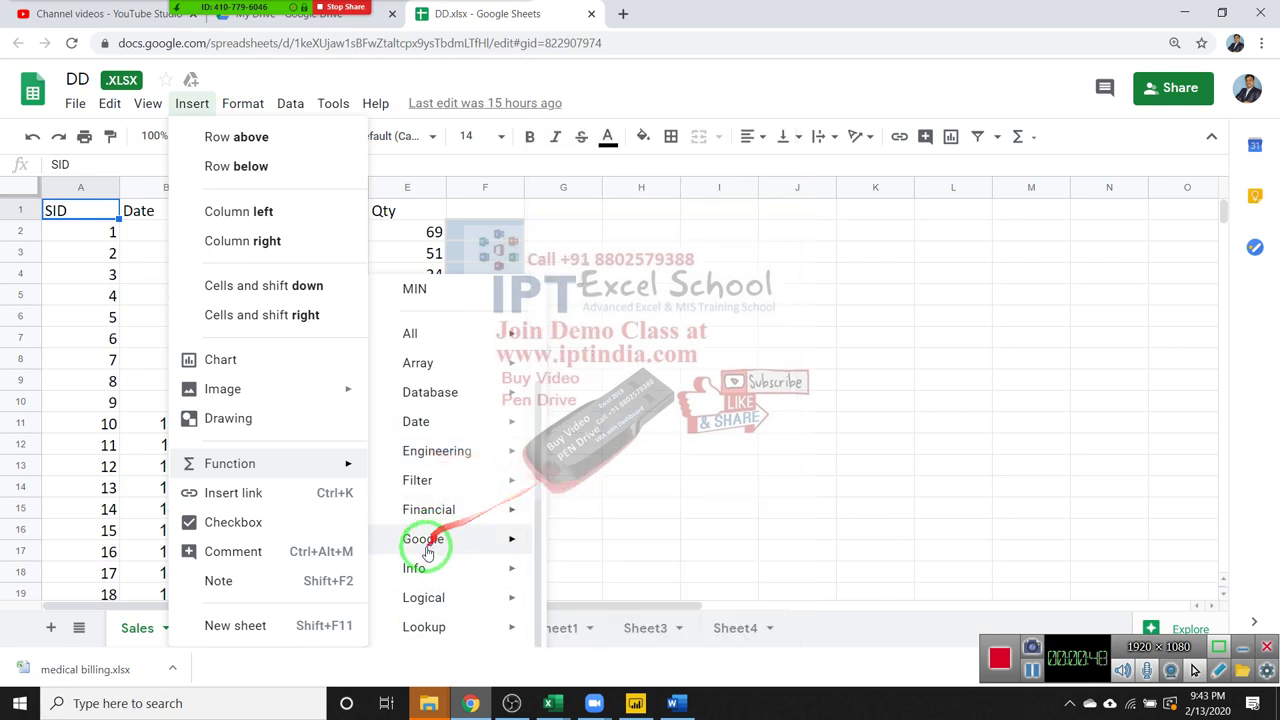
pyautogui.moveTo(424, 518)
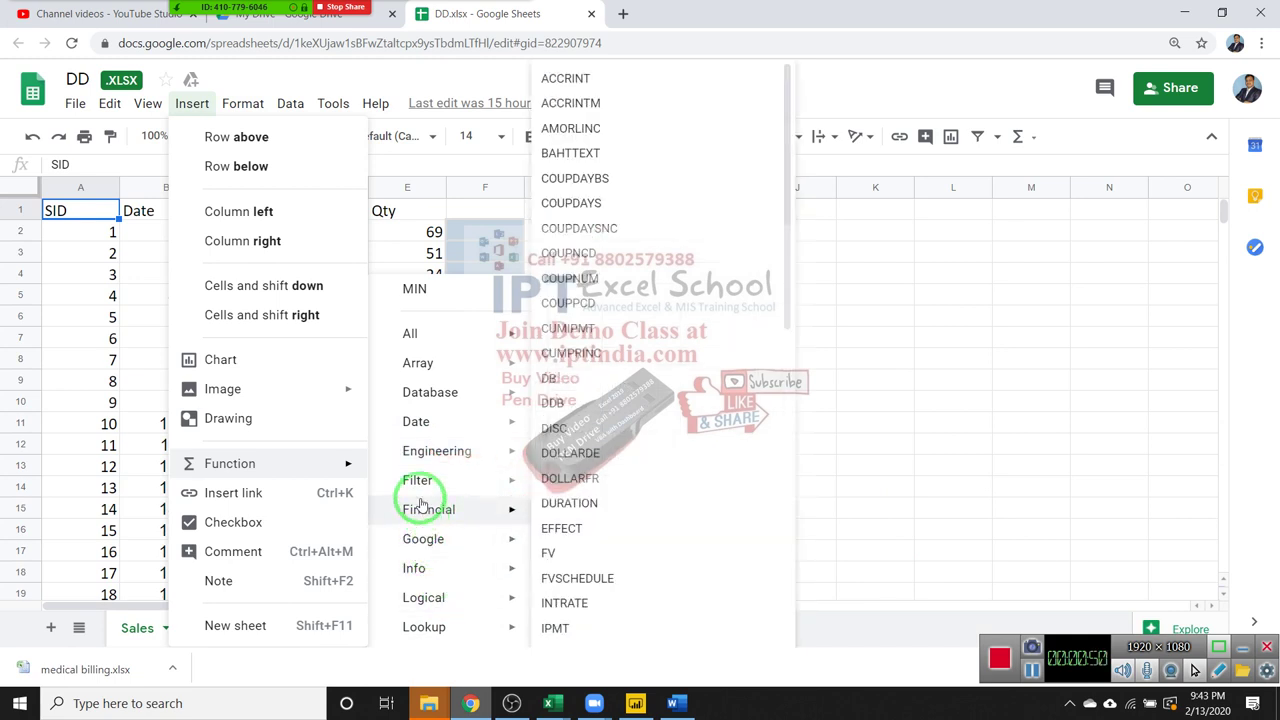
pyautogui.moveTo(416, 428)
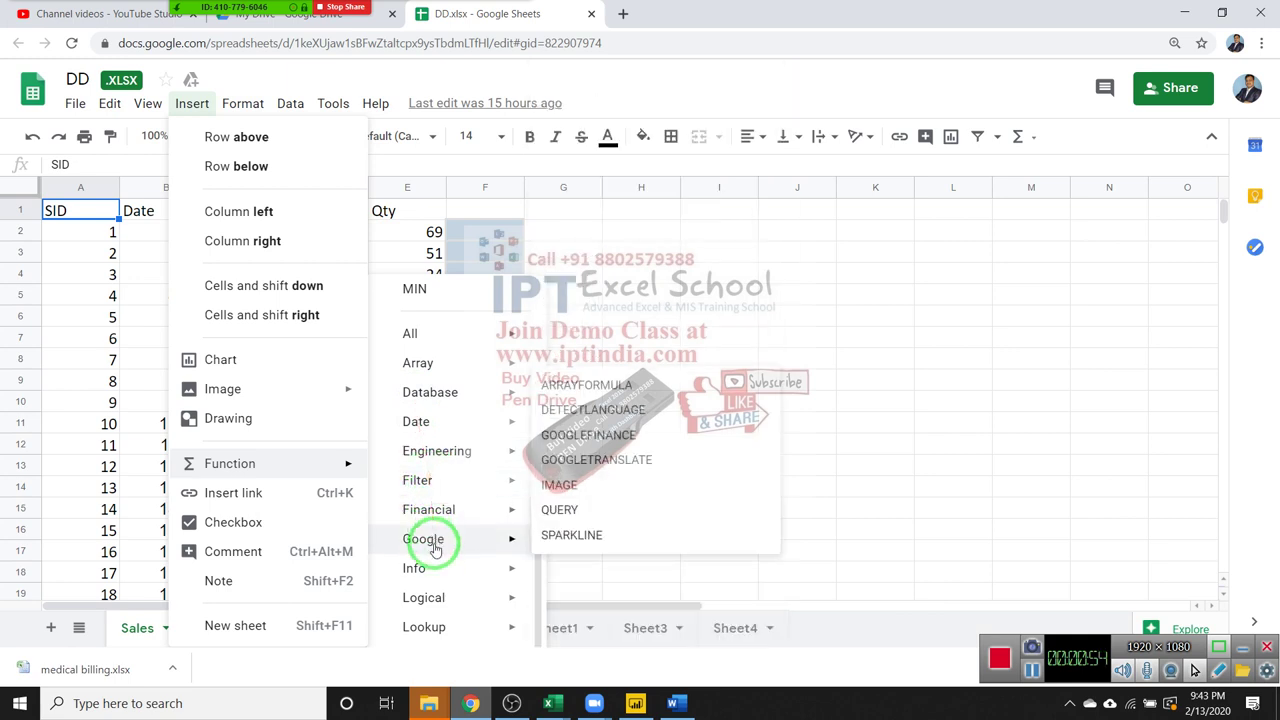
pyautogui.moveTo(434, 566)
pyautogui.moveTo(442, 600)
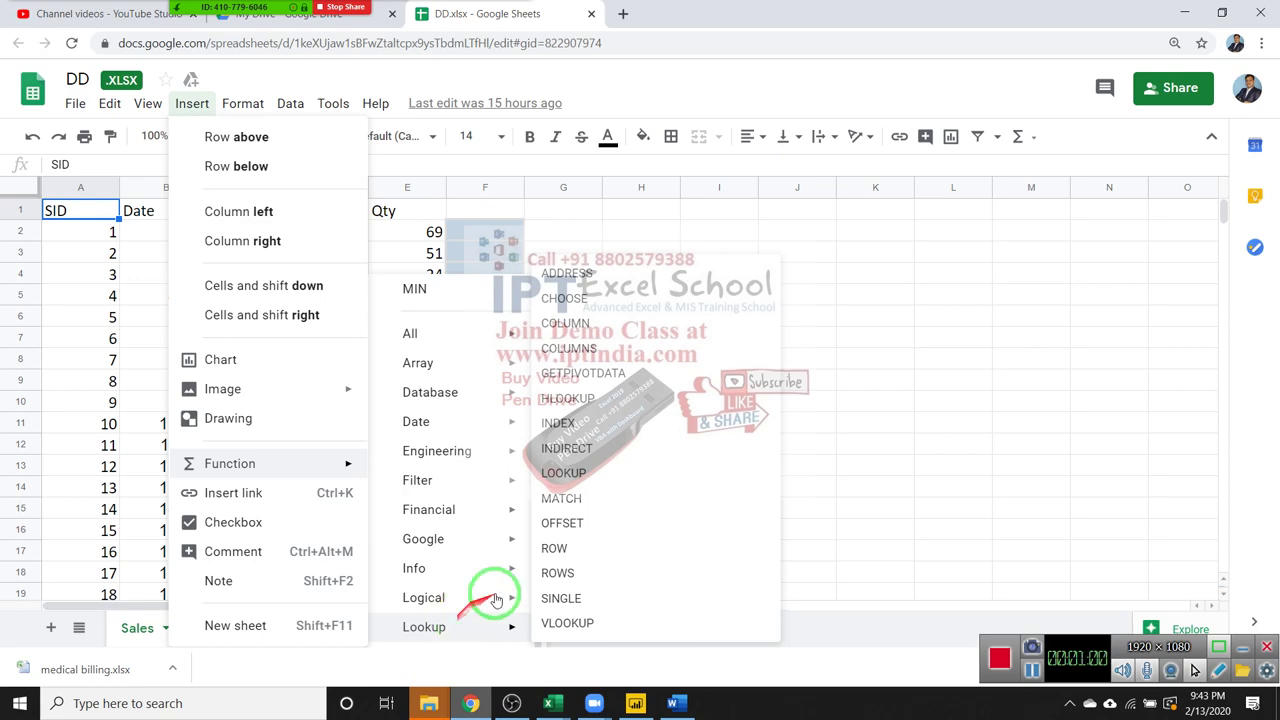
pyautogui.click(843, 492)
pyautogui.scroll(-3, 838, 486)
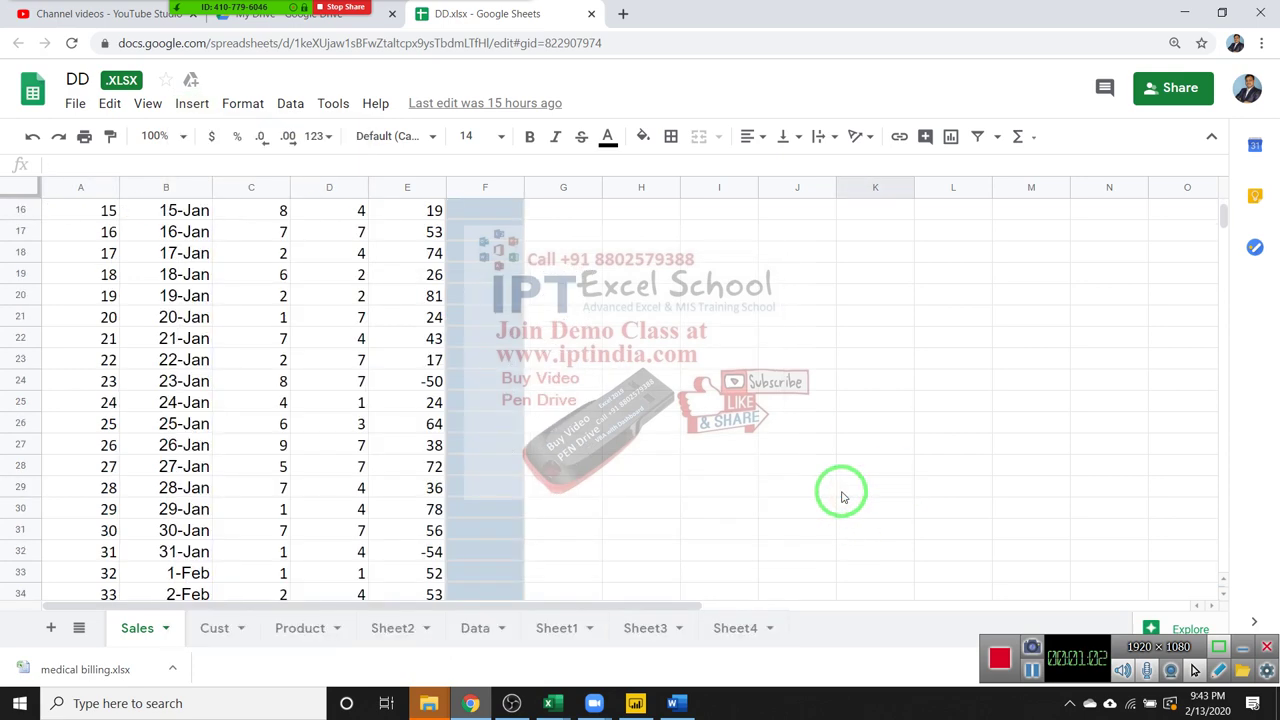
pyautogui.scroll(3, 838, 486)
pyautogui.click(641, 210)
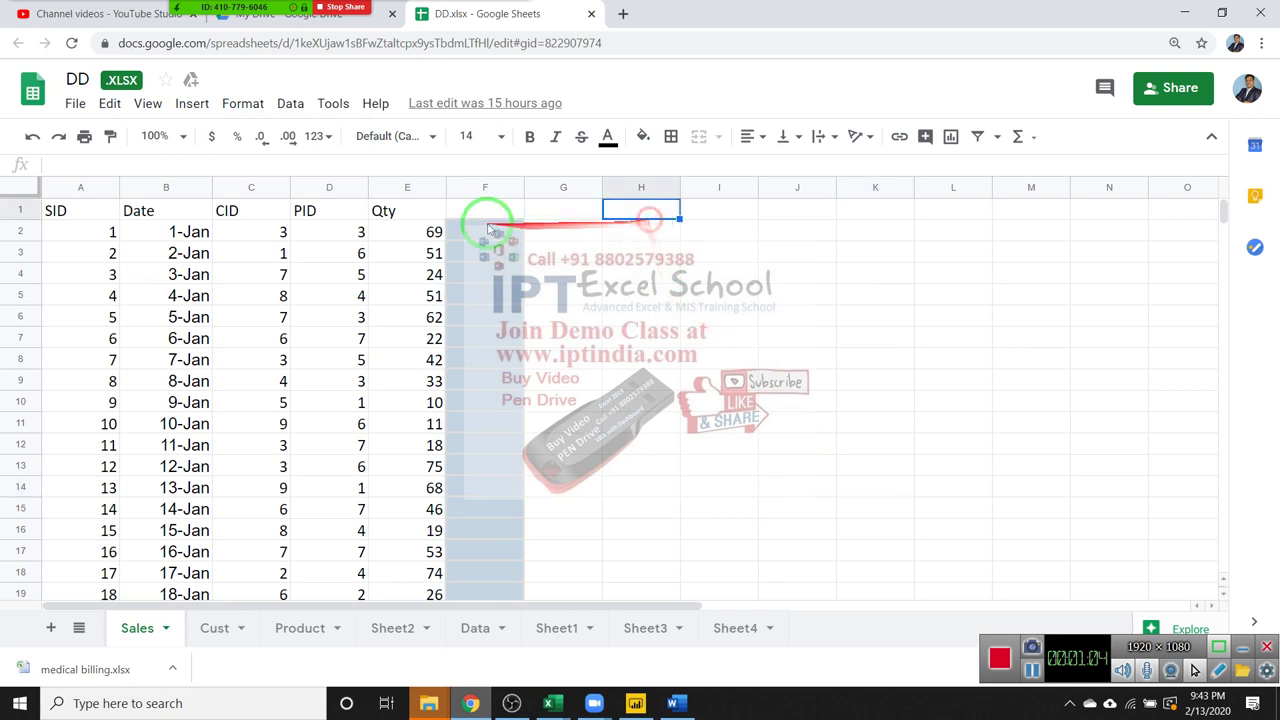
pyautogui.click(192, 103)
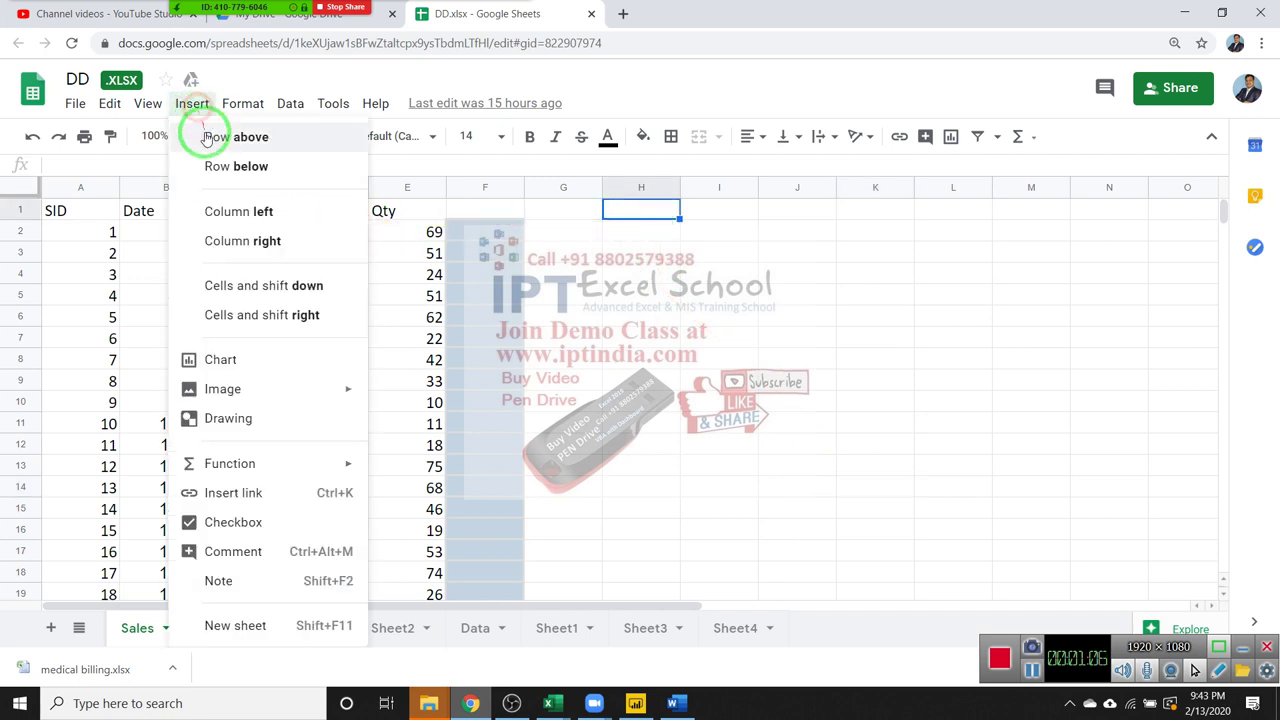
pyautogui.moveTo(273, 463)
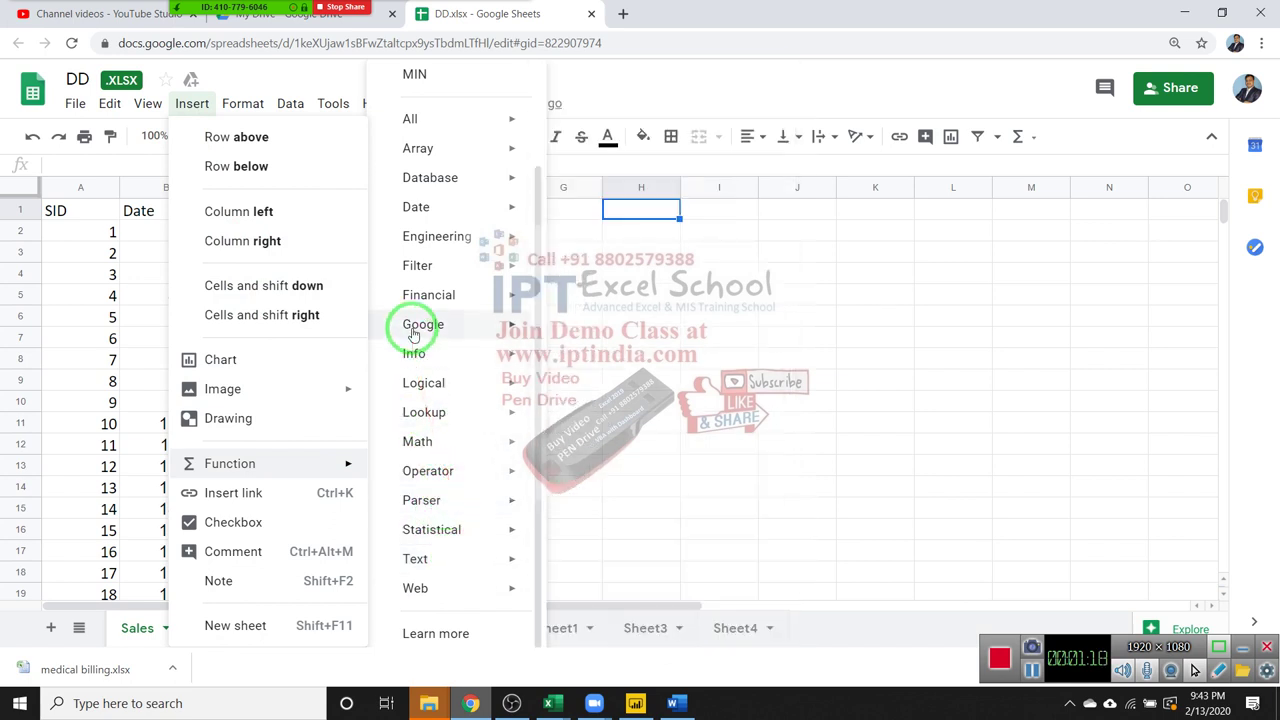
pyautogui.moveTo(415, 325)
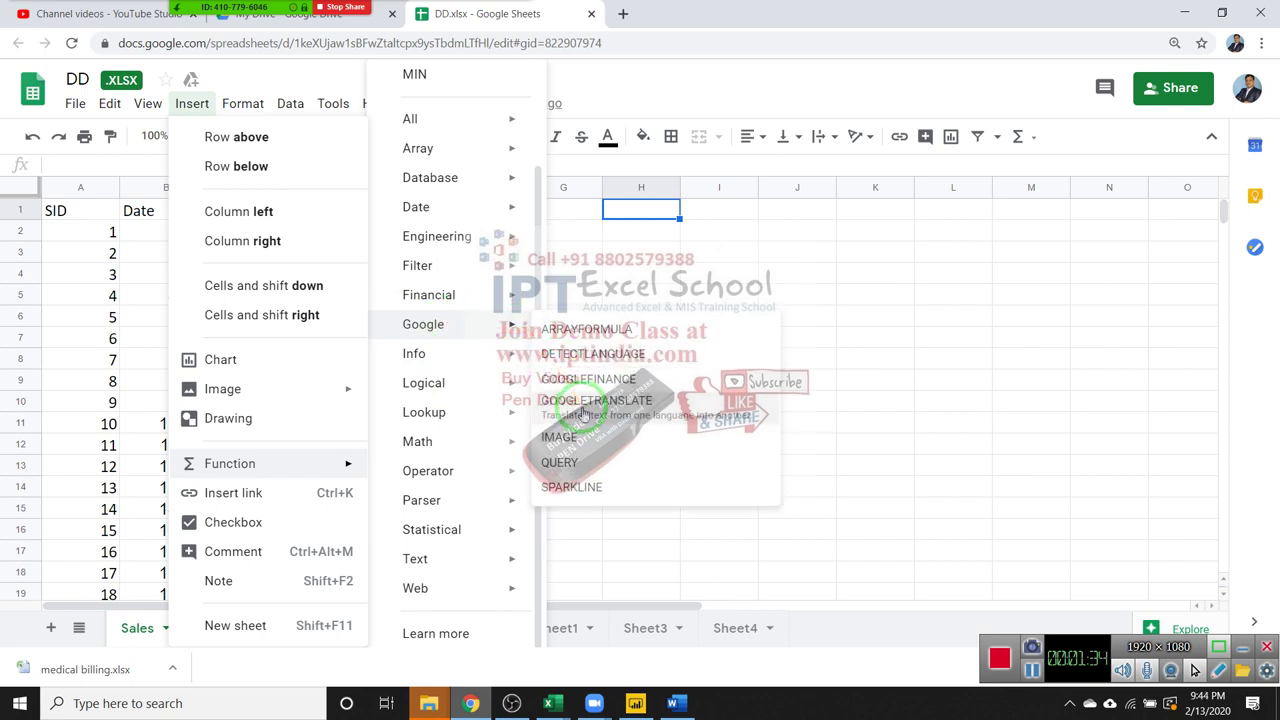
pyautogui.click(838, 256)
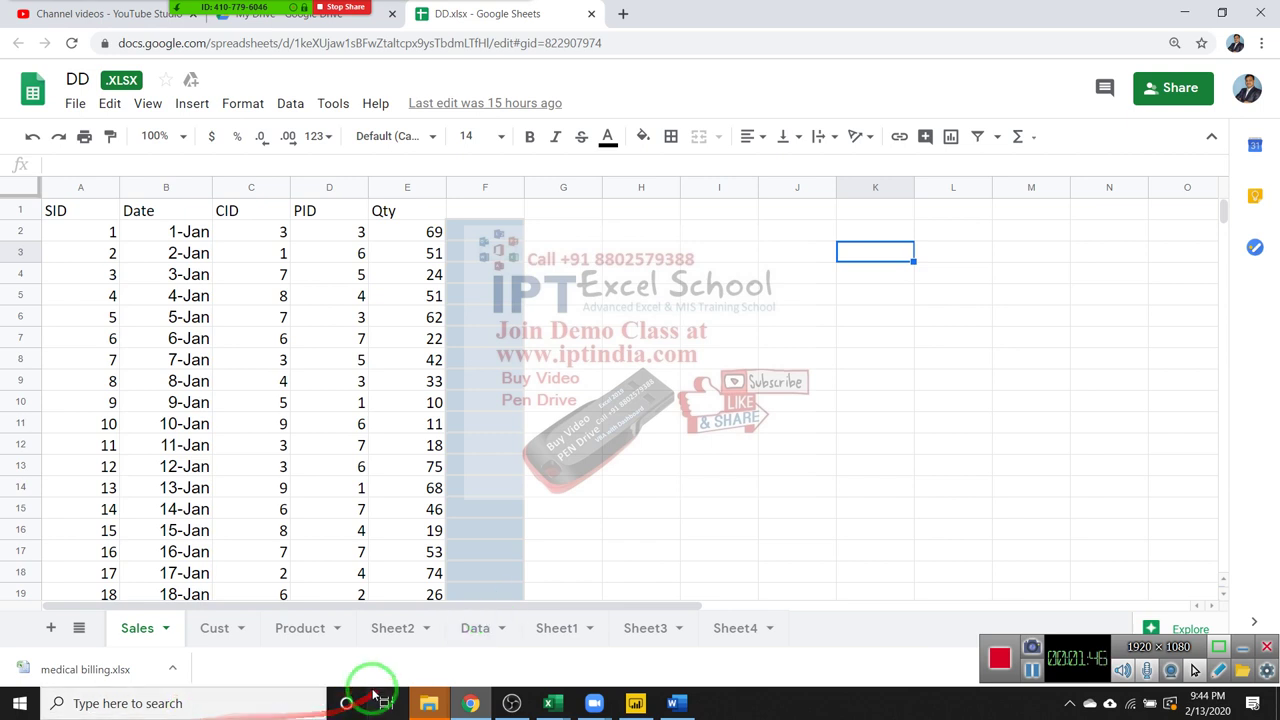
# Start a new Excel workbook with Name in A1 and DOJ in B1.
pyautogui.moveTo(563, 707)
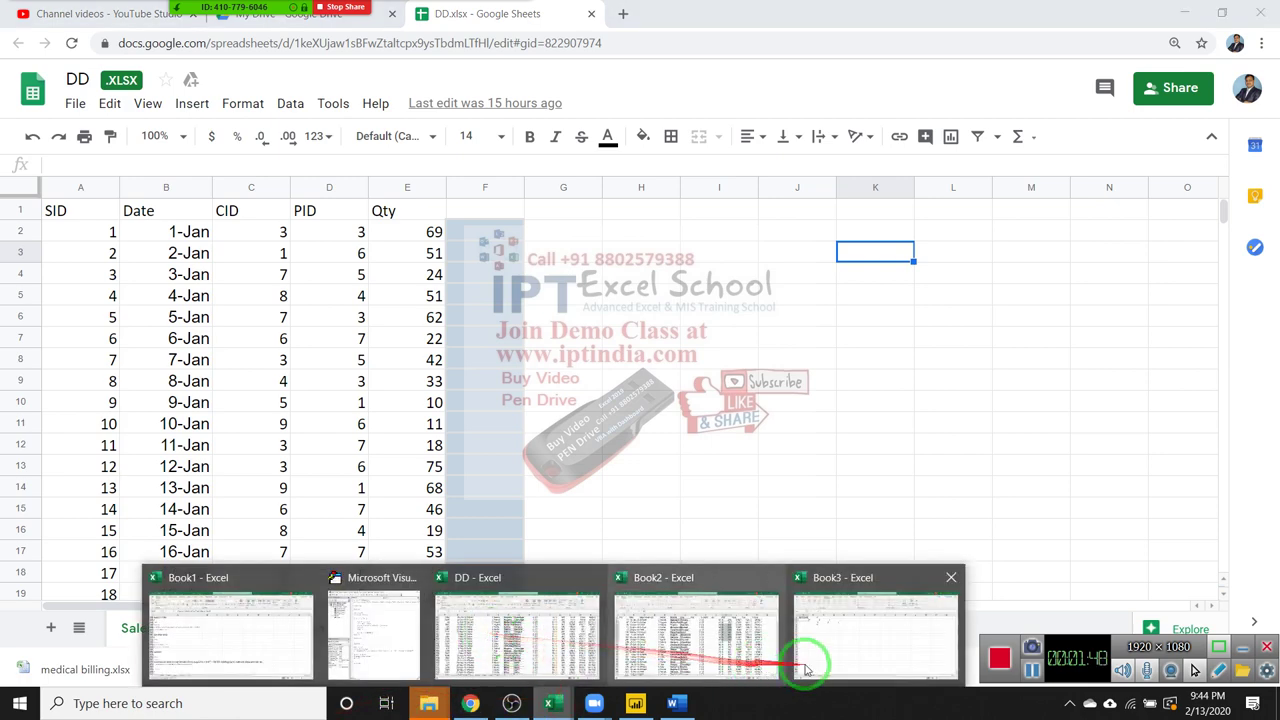
pyautogui.click(853, 652)
pyautogui.click(503, 375)
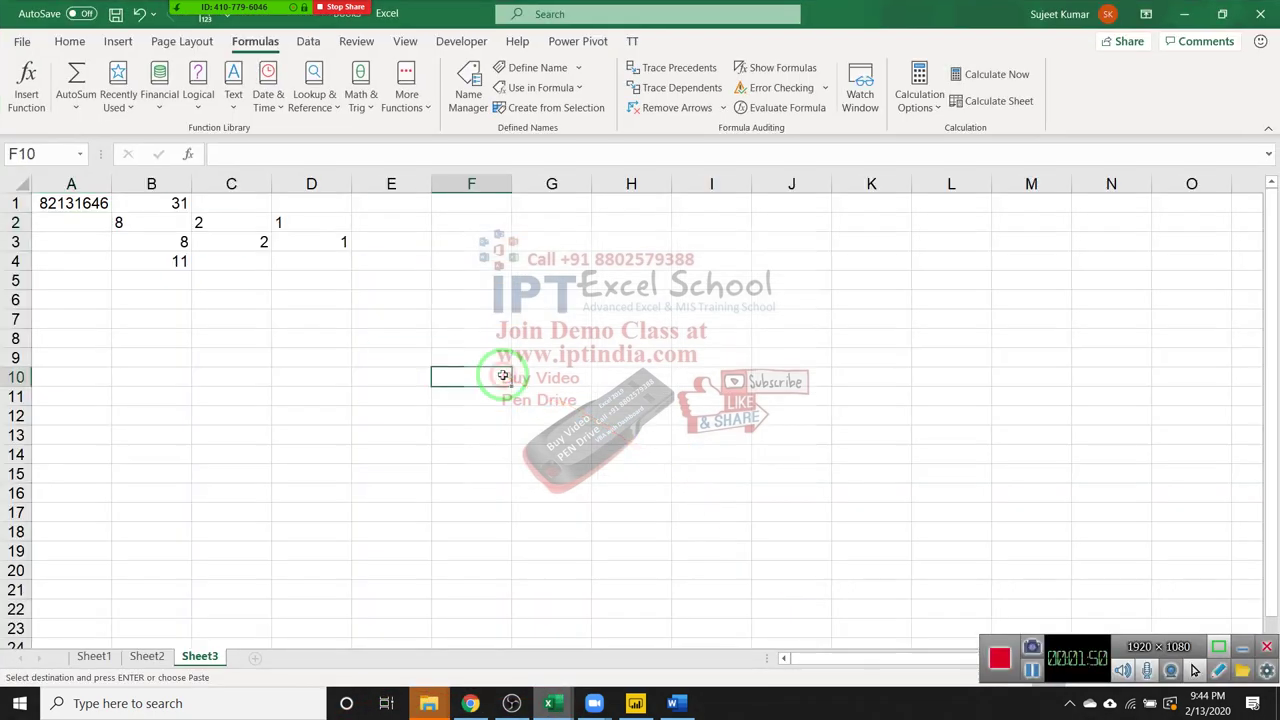
pyautogui.hotkey('ctrl', 'n')
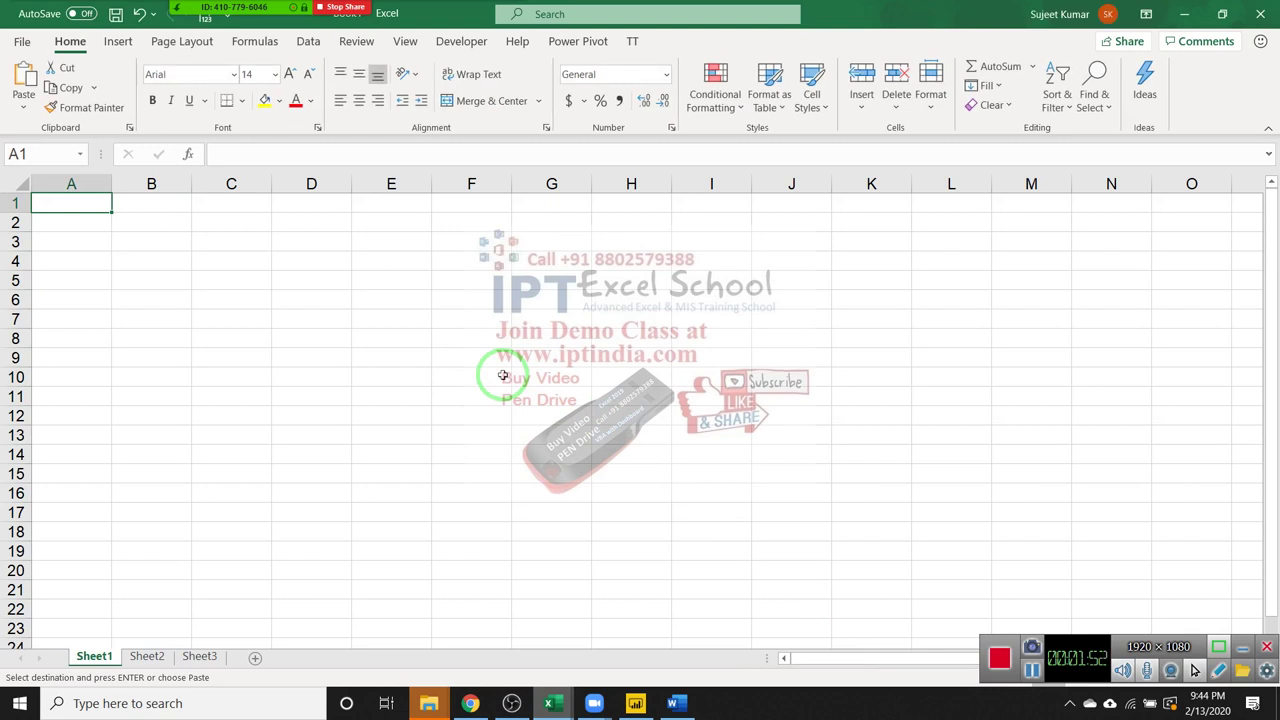
pyautogui.write('Name')
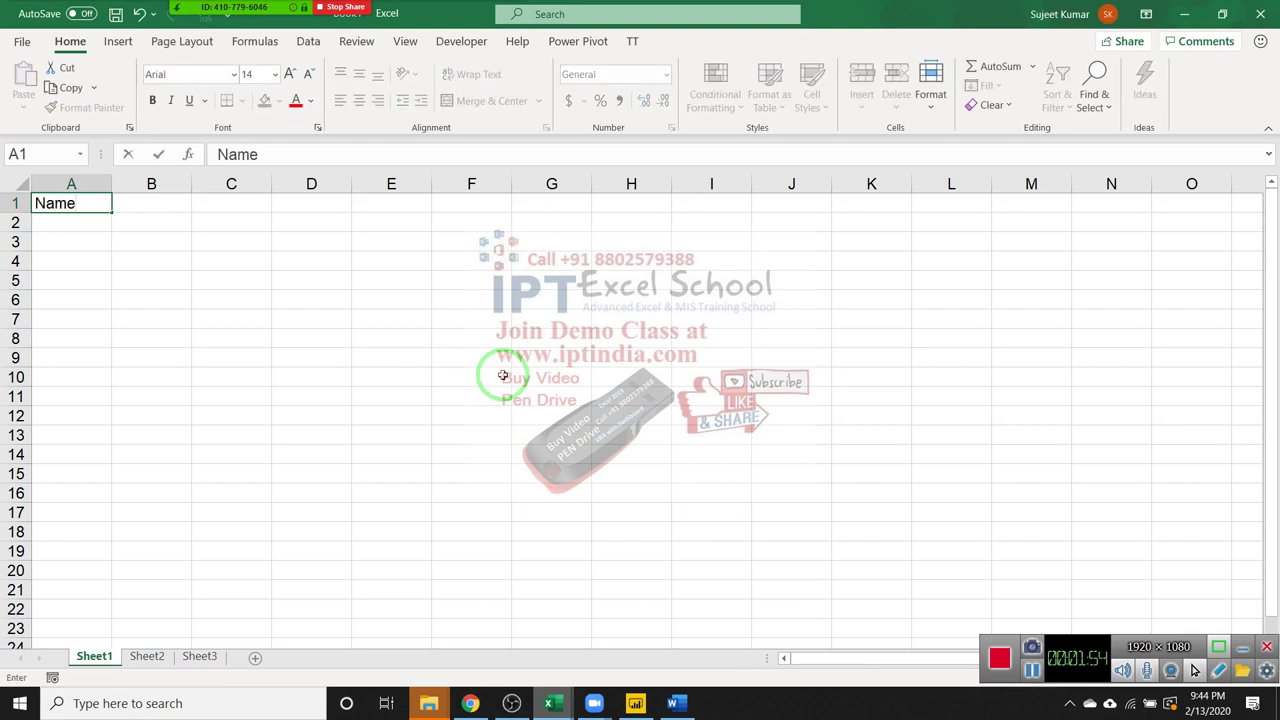
pyautogui.press('Tab')
pyautogui.write('Fa')
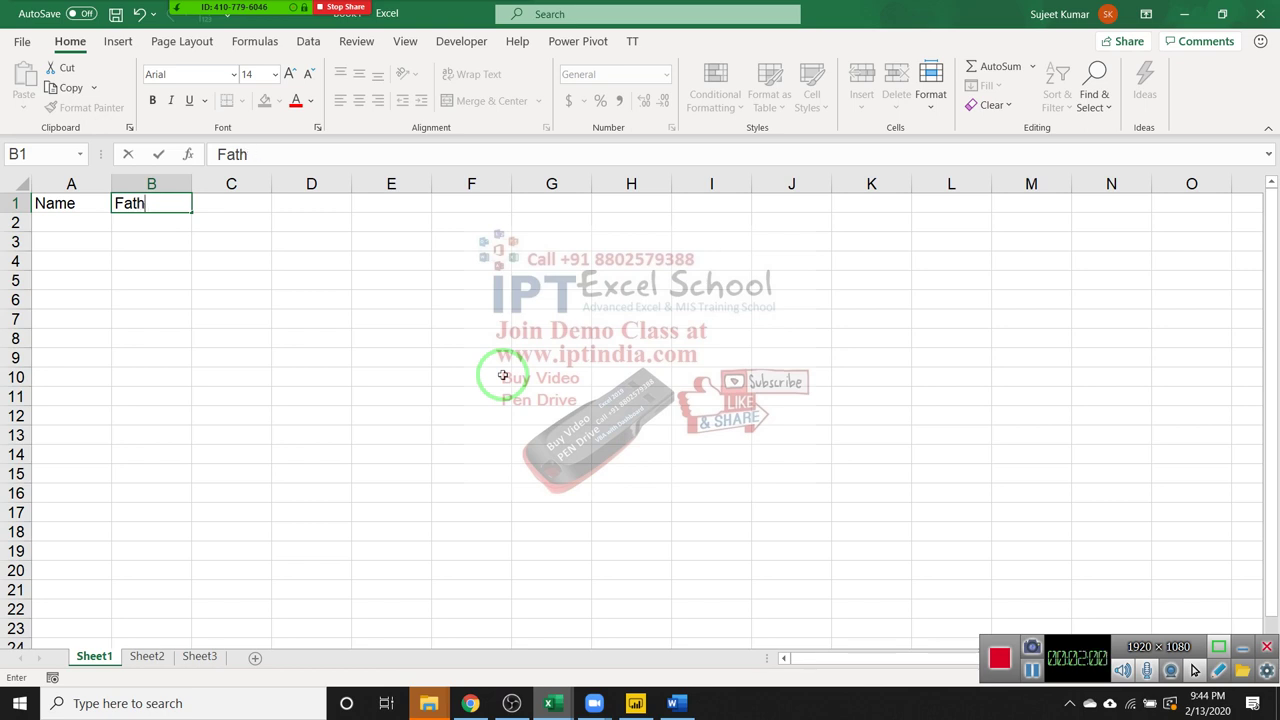
pyautogui.press('Escape')
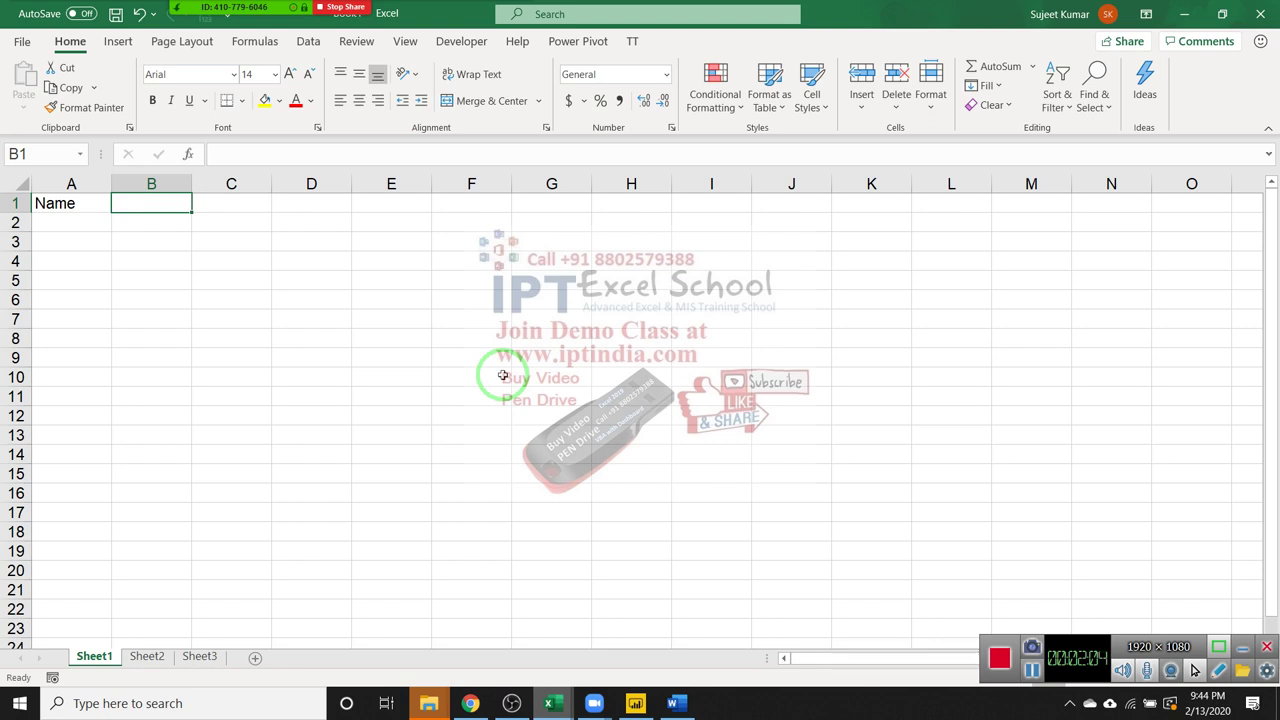
pyautogui.write('DOJ')
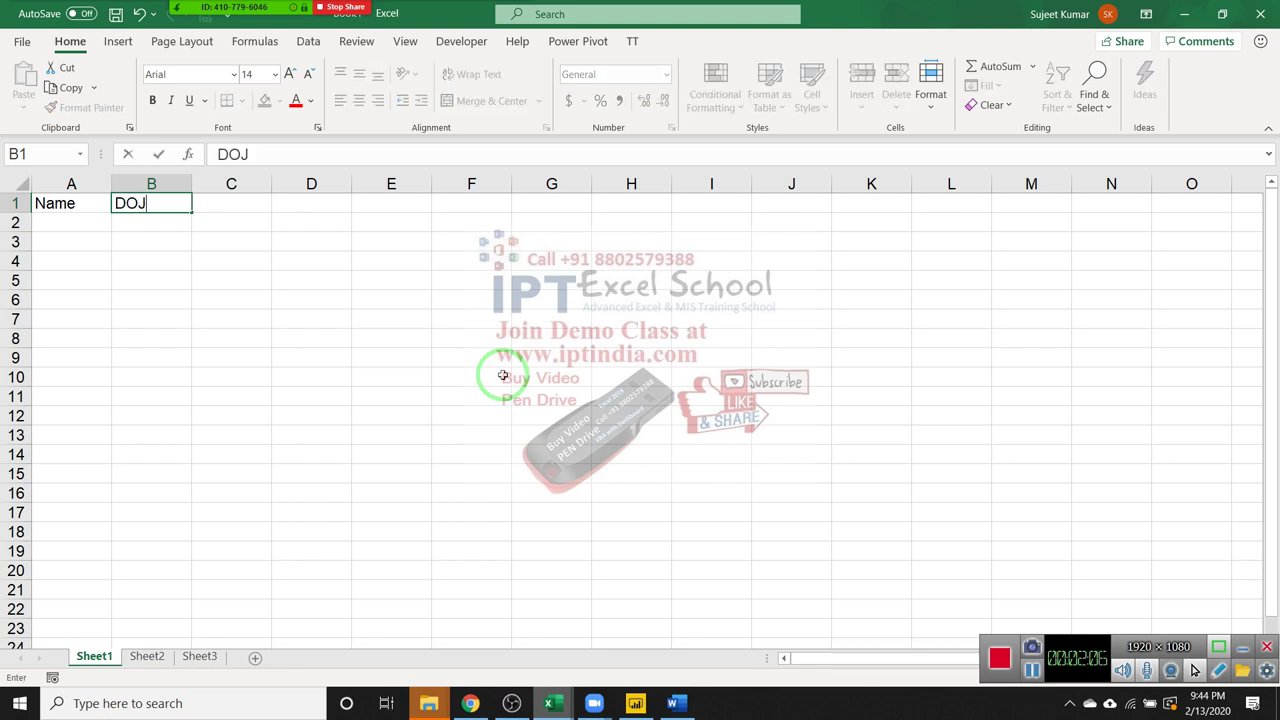
pyautogui.press('Return')
# Enter Puja in A2 and AutoFill the names down to A17.
pyautogui.write('Puja')
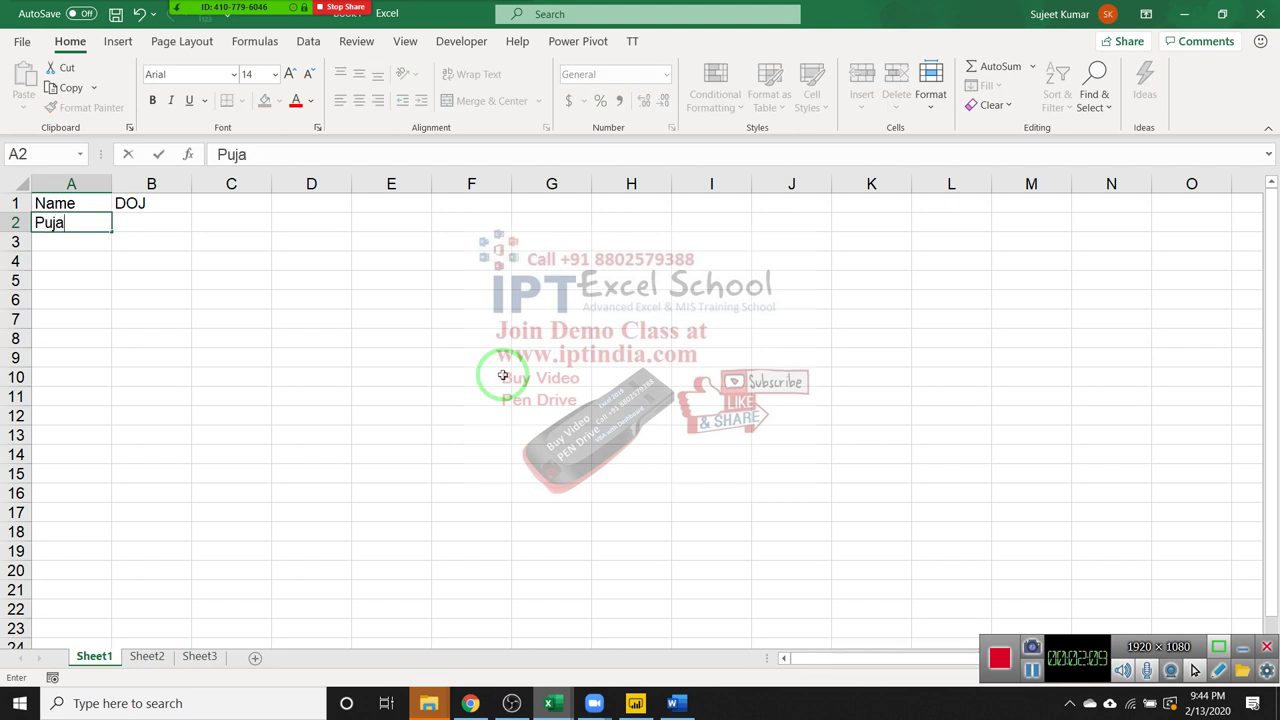
pyautogui.press('Return')
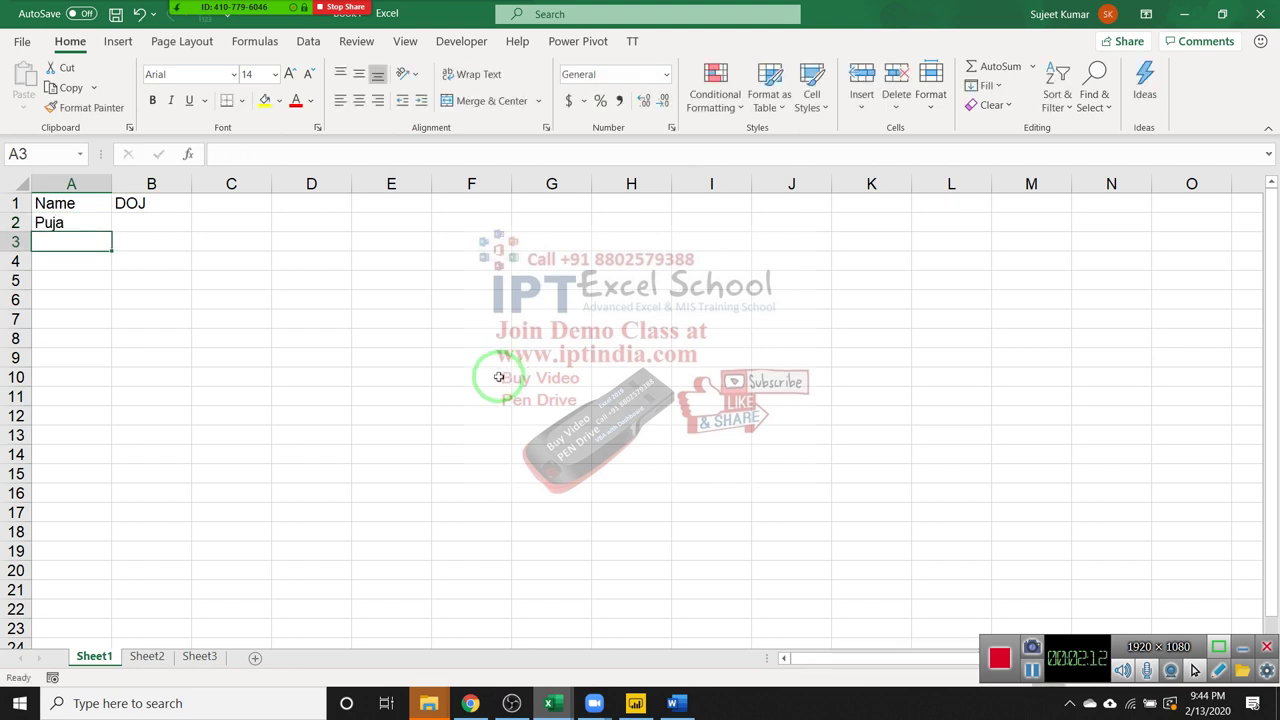
pyautogui.click(105, 221)
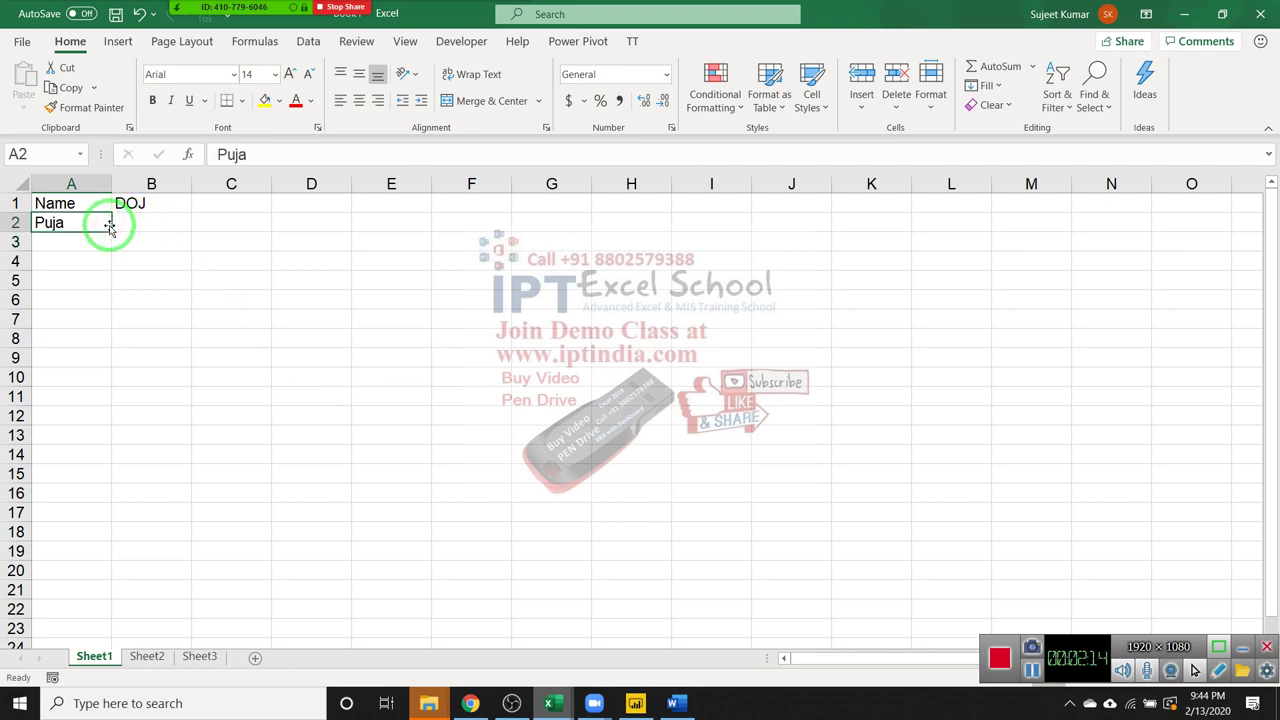
pyautogui.moveTo(110, 230); pyautogui.dragTo(104, 520)
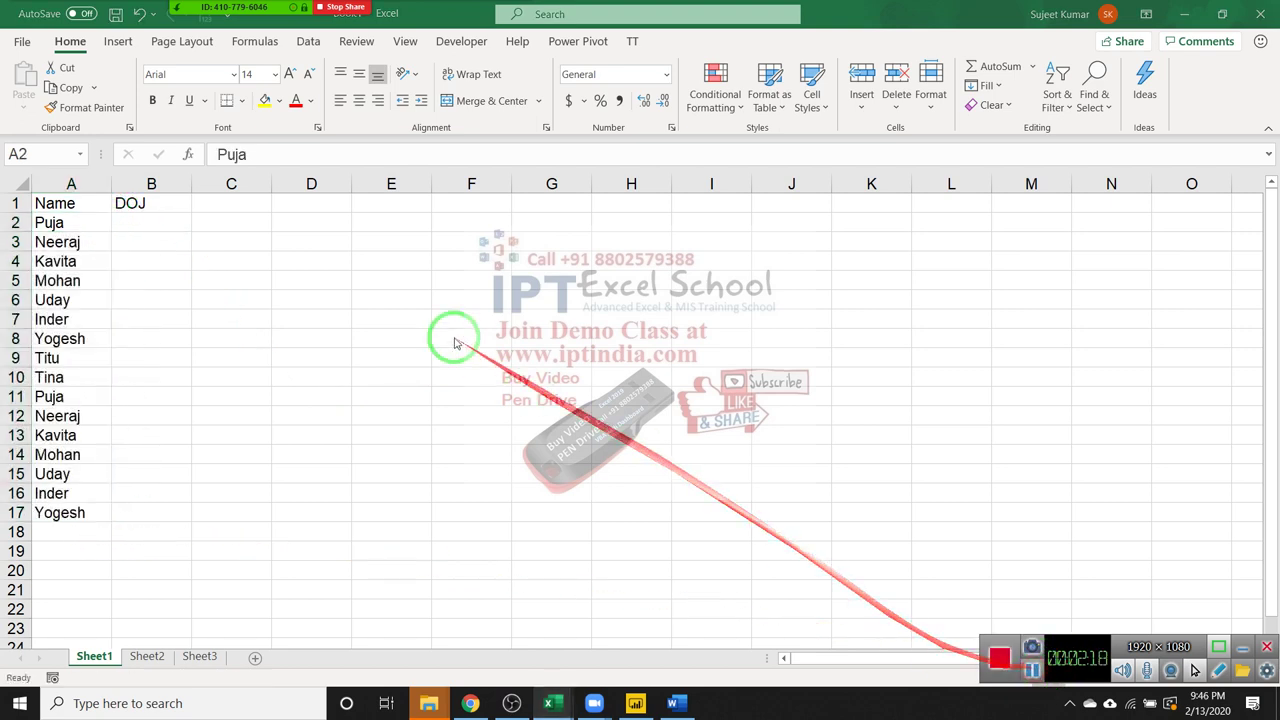
# Enter 1/1/2001 in B2 and fill the dates down to B17.
pyautogui.click(181, 218)
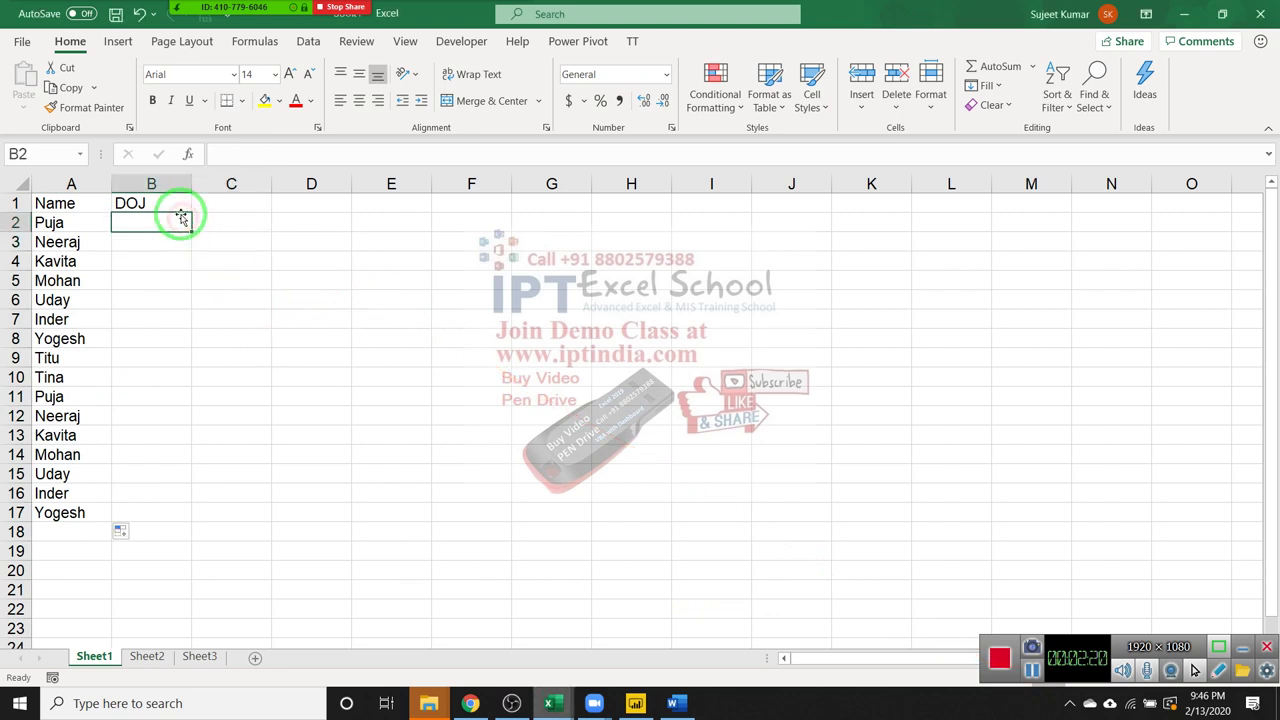
pyautogui.write('1/1/2001')
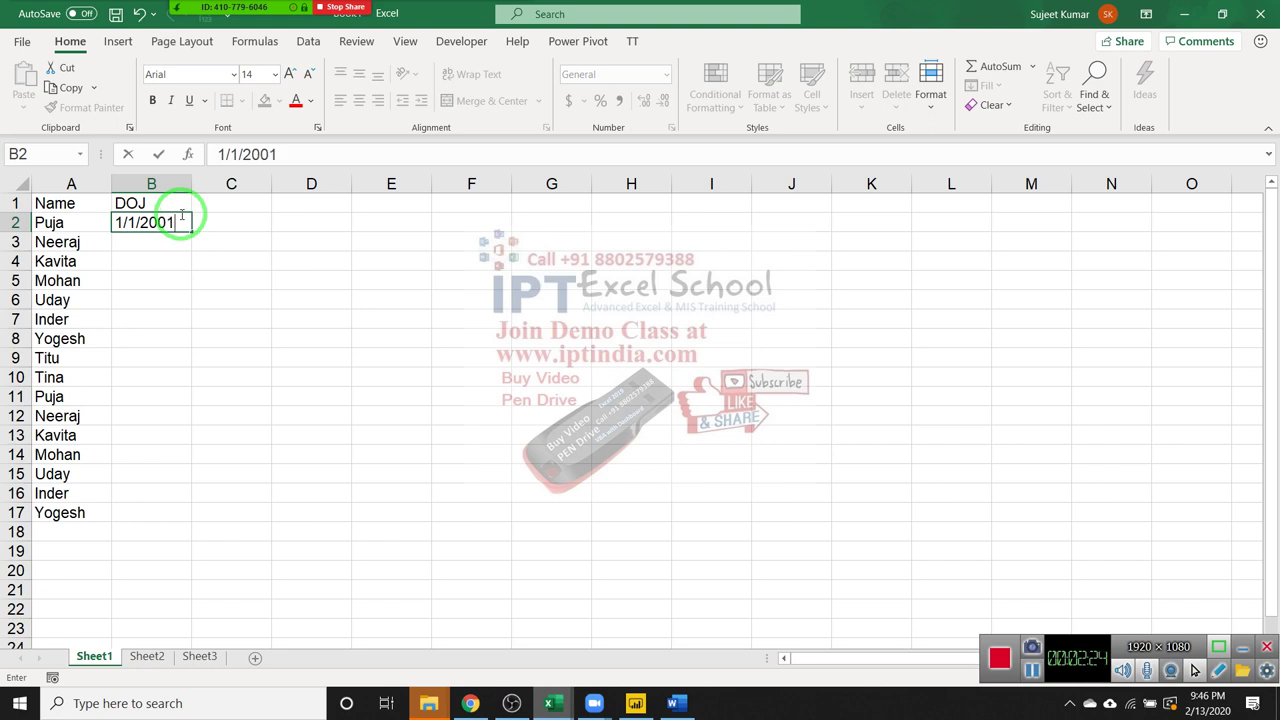
pyautogui.press('Return')
pyautogui.click(179, 216)
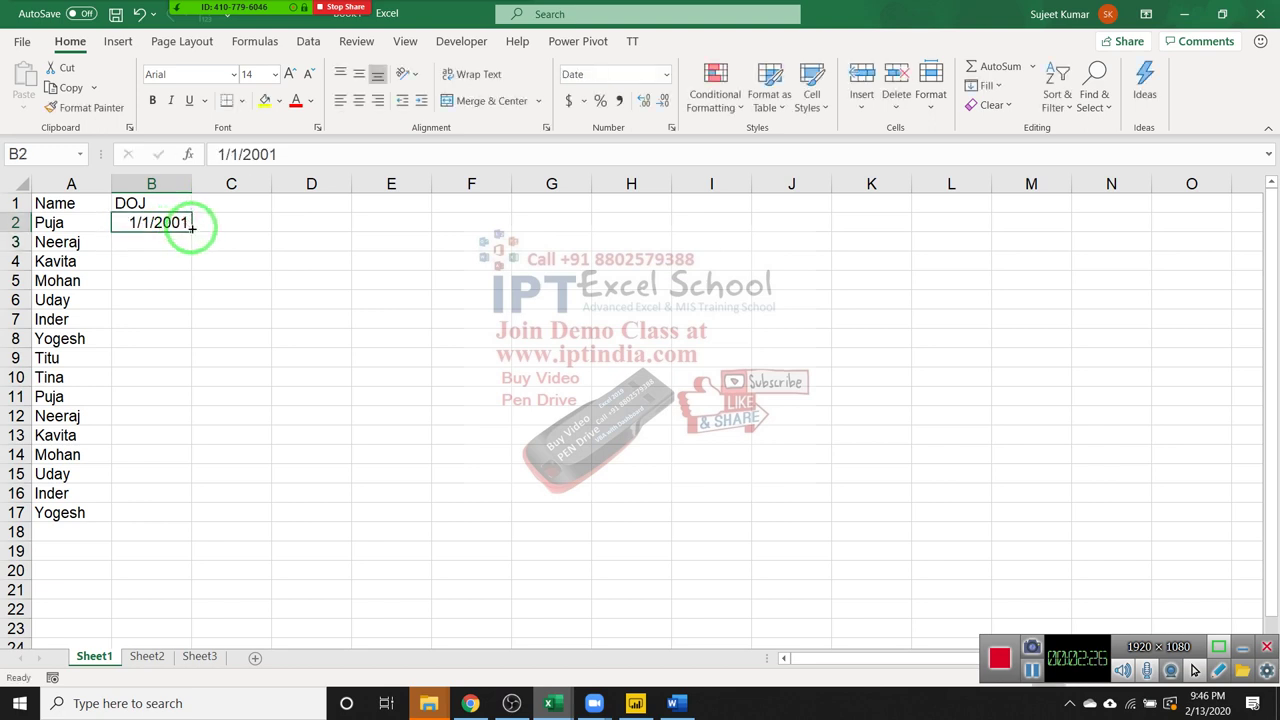
pyautogui.doubleClick(191, 229)
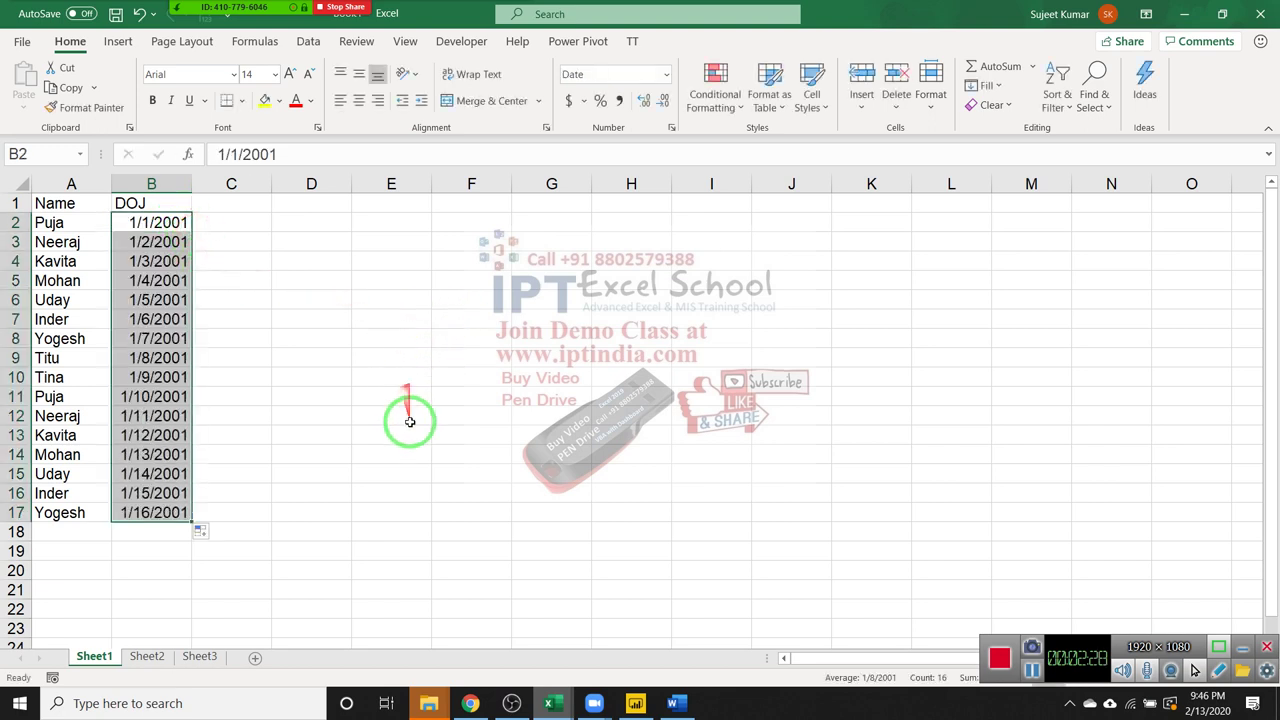
# Select the names A2:A17 on Sheet1.
pyautogui.click(147, 656)
pyautogui.moveTo(150, 378); pyautogui.dragTo(370, 492)
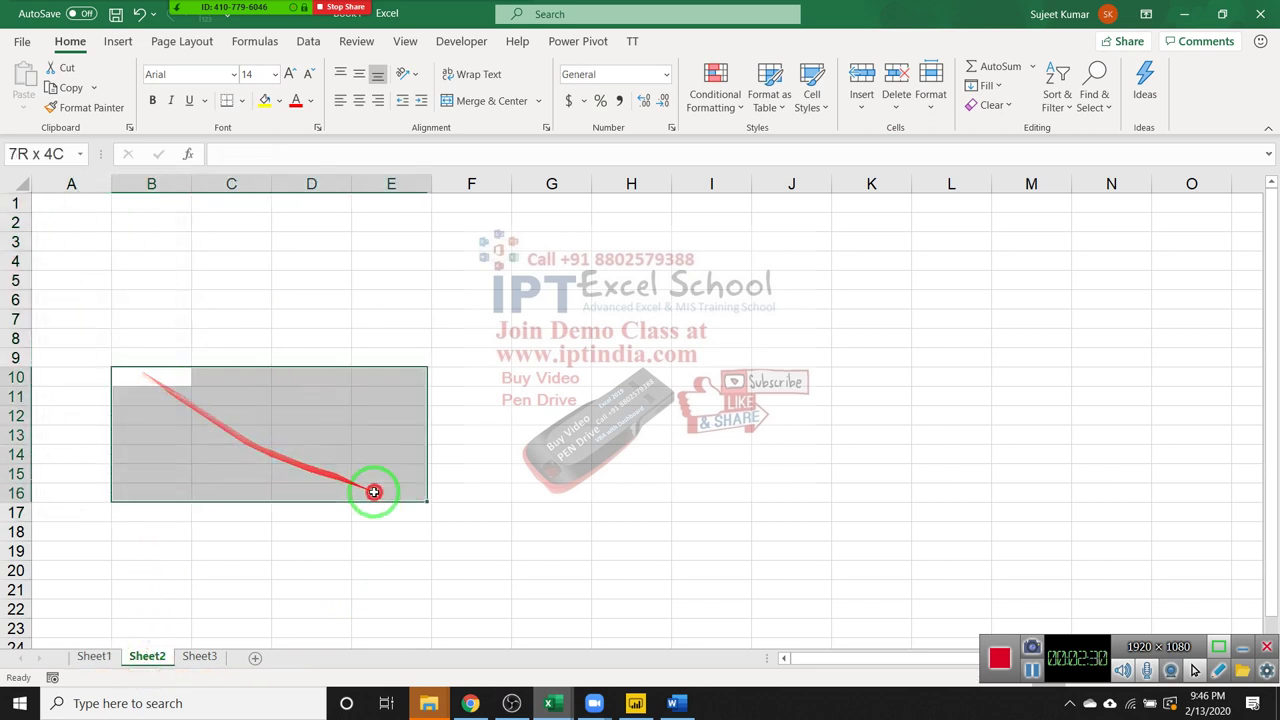
pyautogui.click(94, 656)
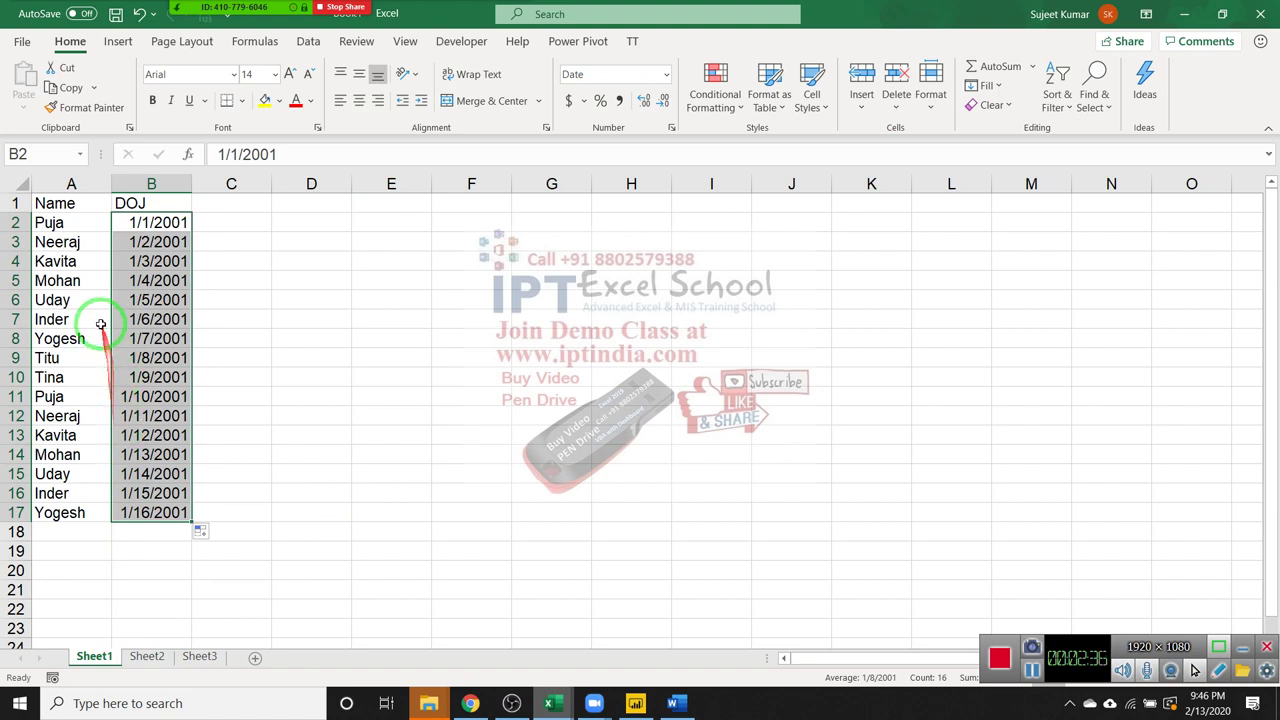
pyautogui.click(85, 240)
pyautogui.click(94, 224)
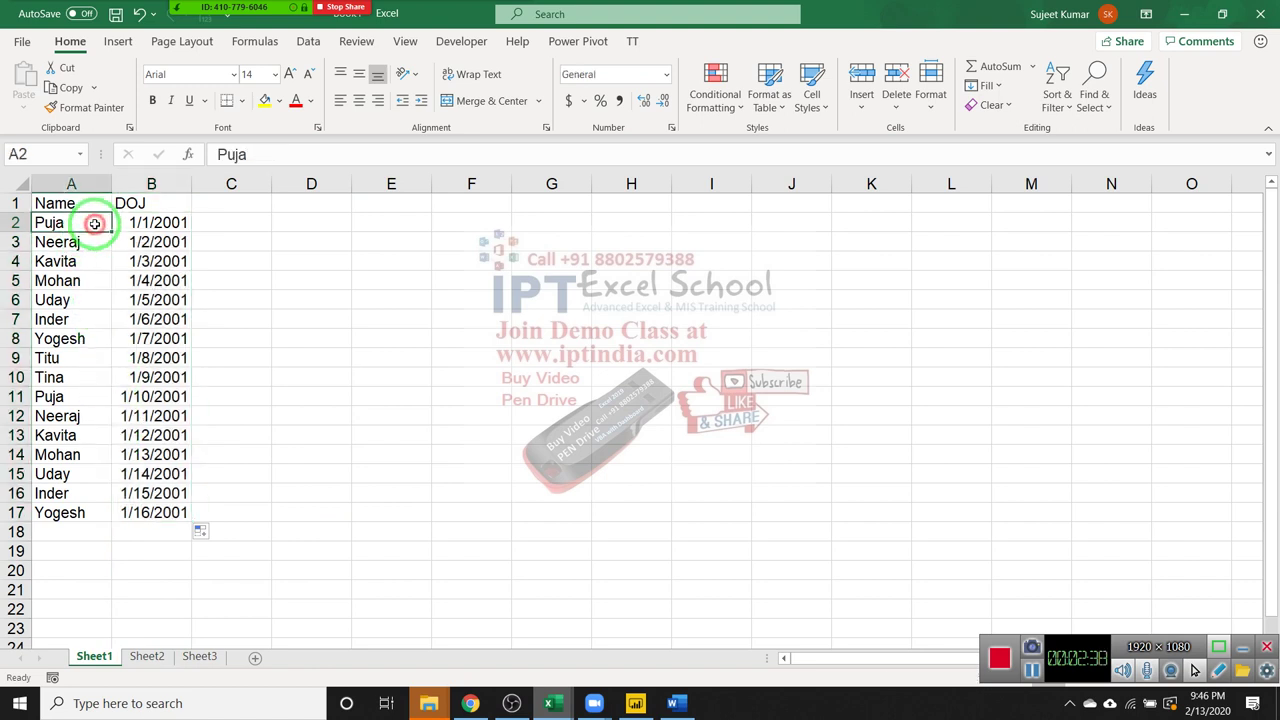
pyautogui.moveTo(94, 224); pyautogui.dragTo(67, 510)
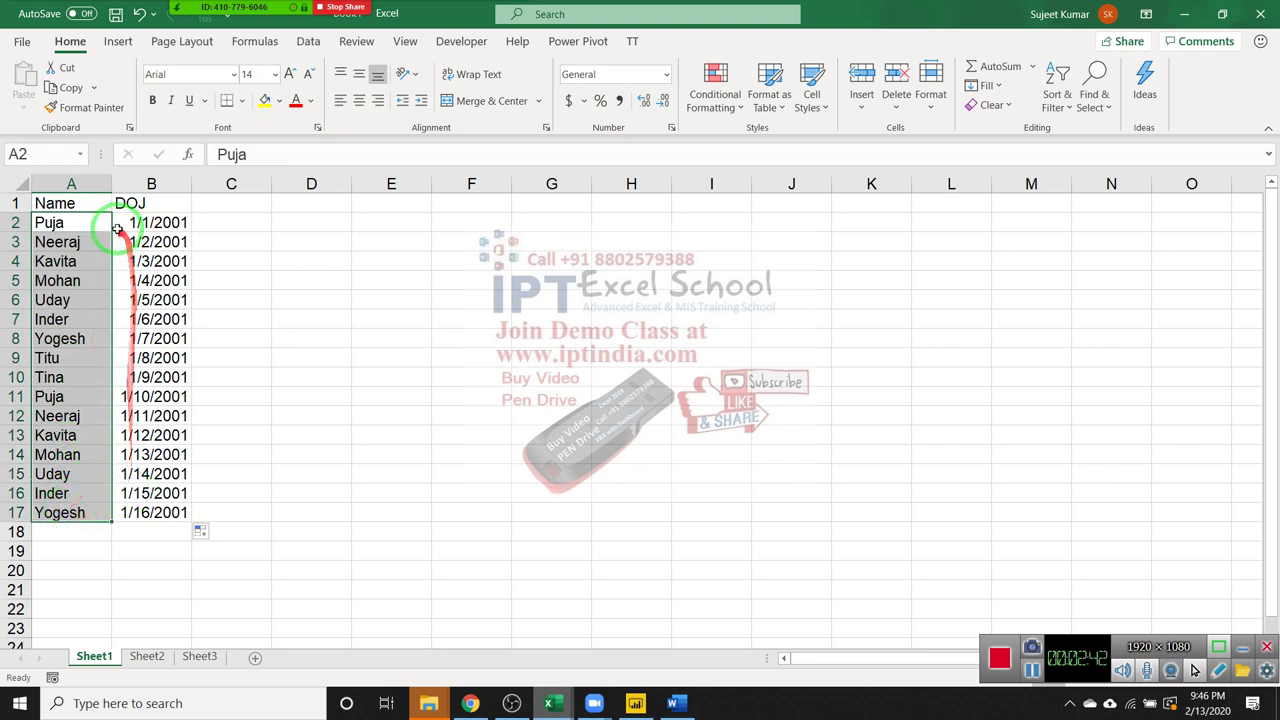
# Save the workbook as Data.xlsx in the Desktop MF folder and close it.
pyautogui.click(115, 14)
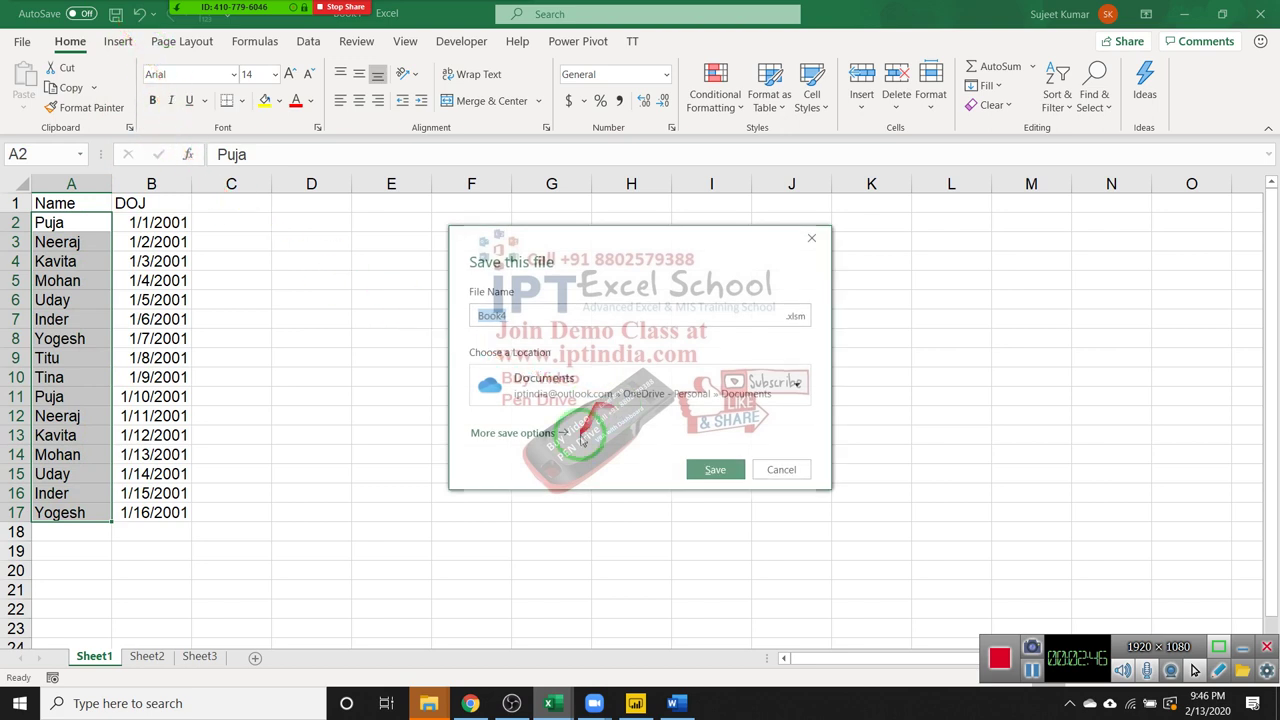
pyautogui.click(553, 392)
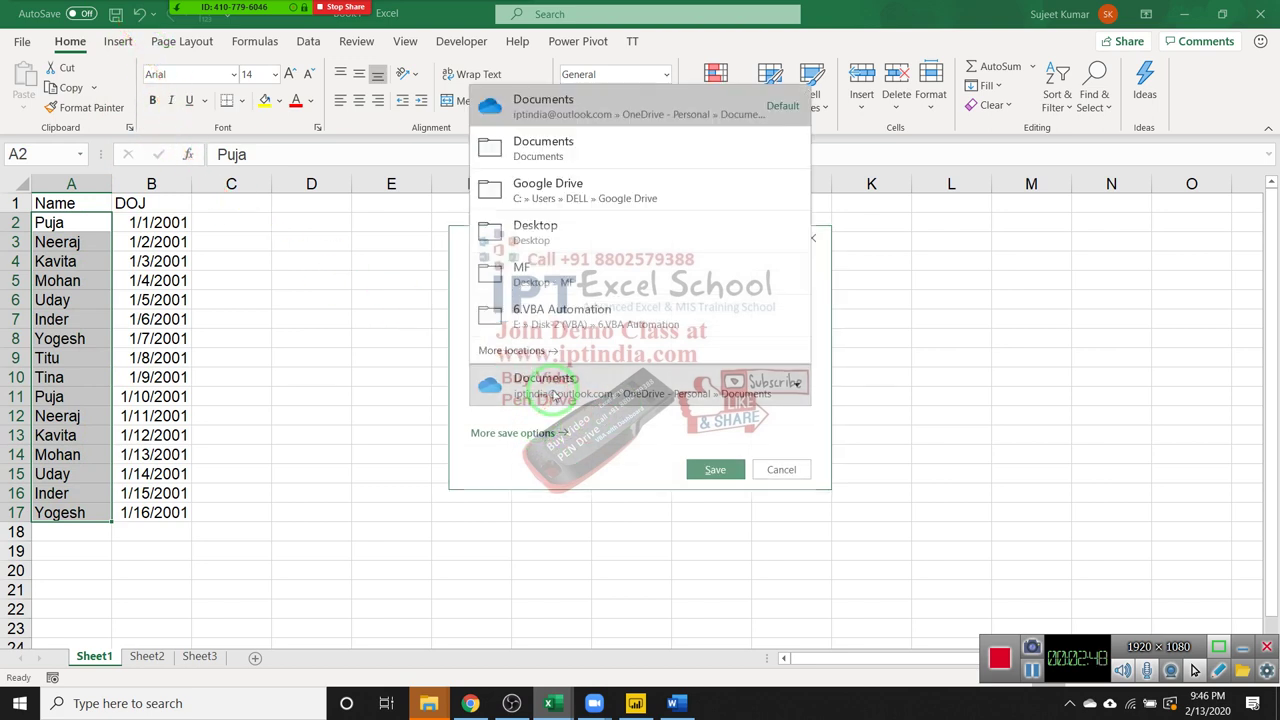
pyautogui.click(550, 272)
pyautogui.write('Data')
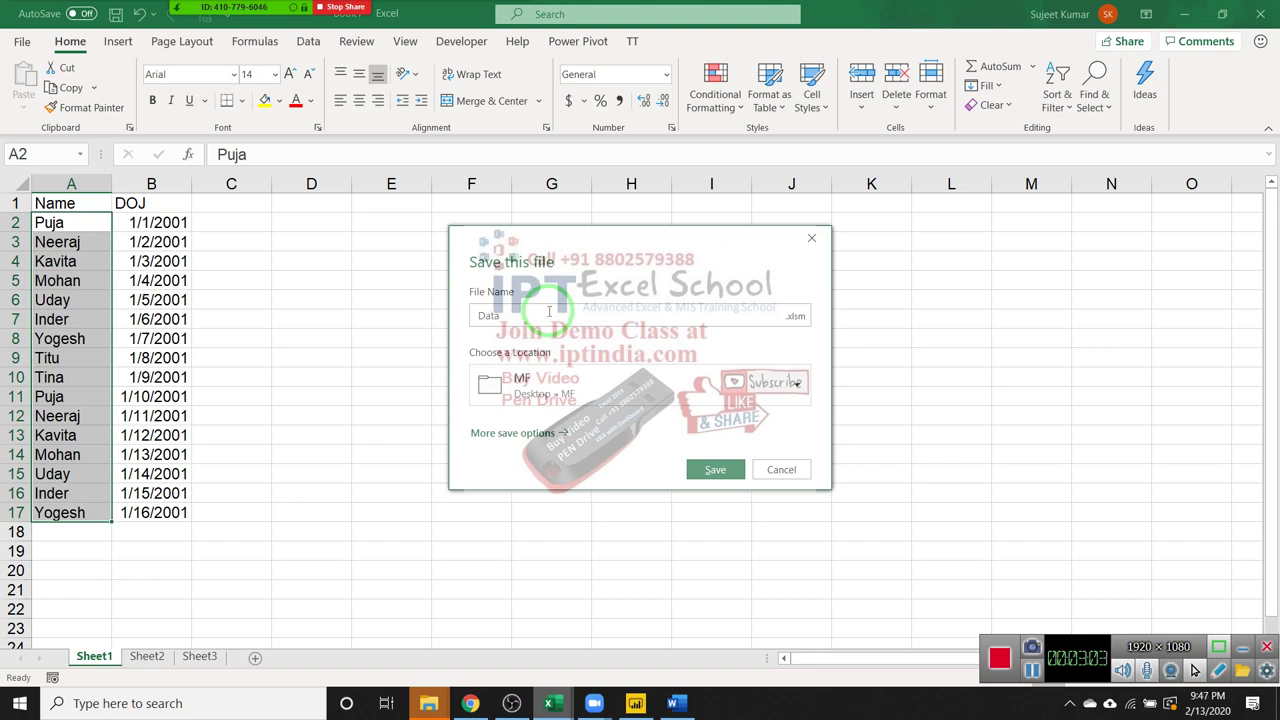
pyautogui.click(549, 314)
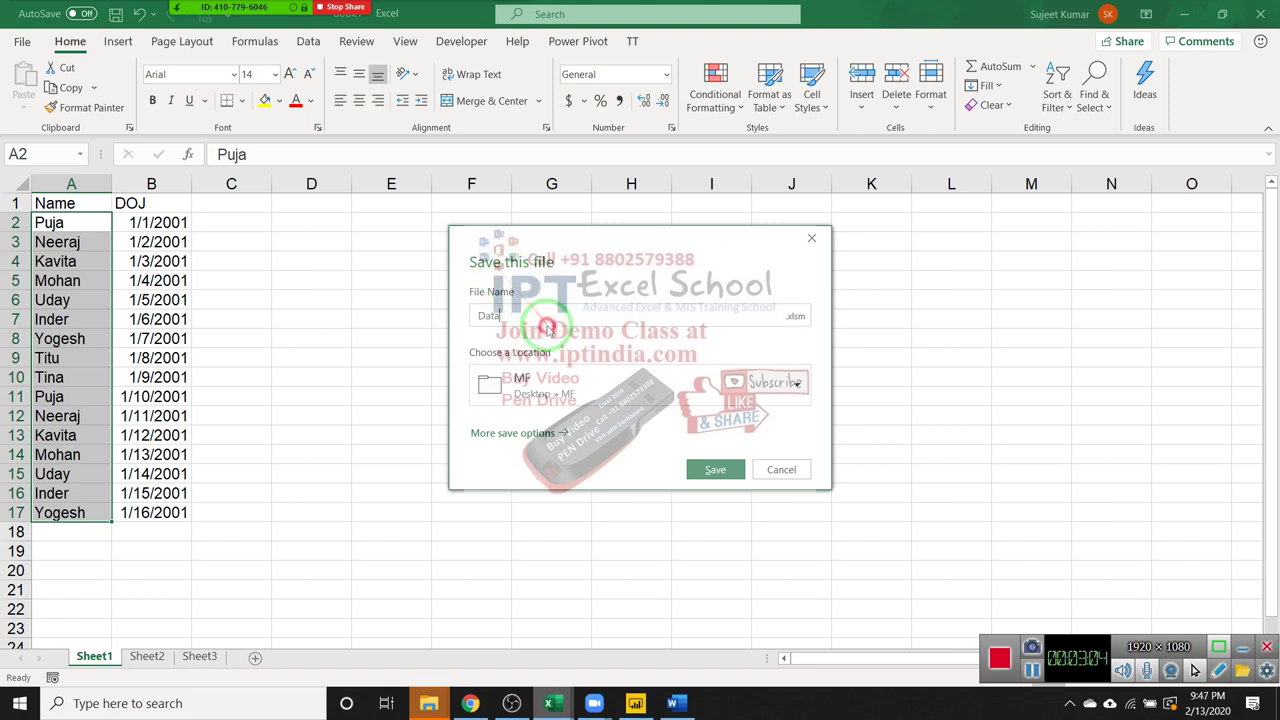
pyautogui.click(795, 316)
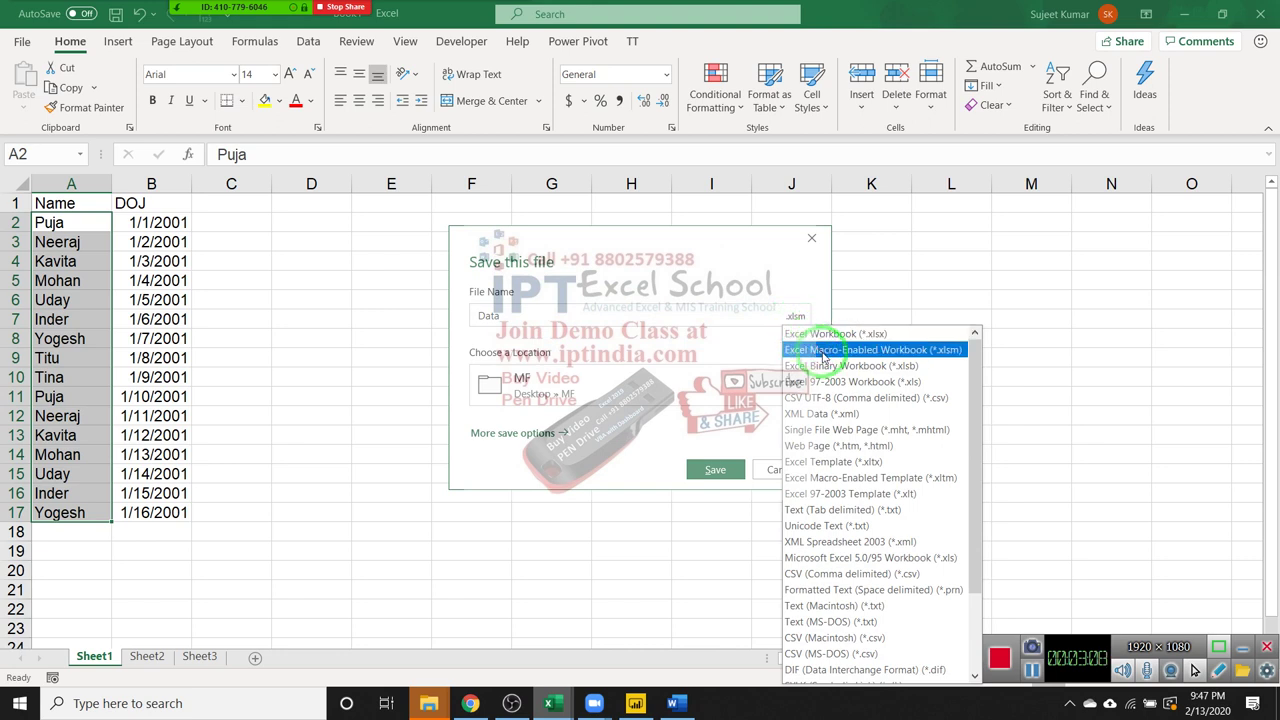
pyautogui.click(829, 333)
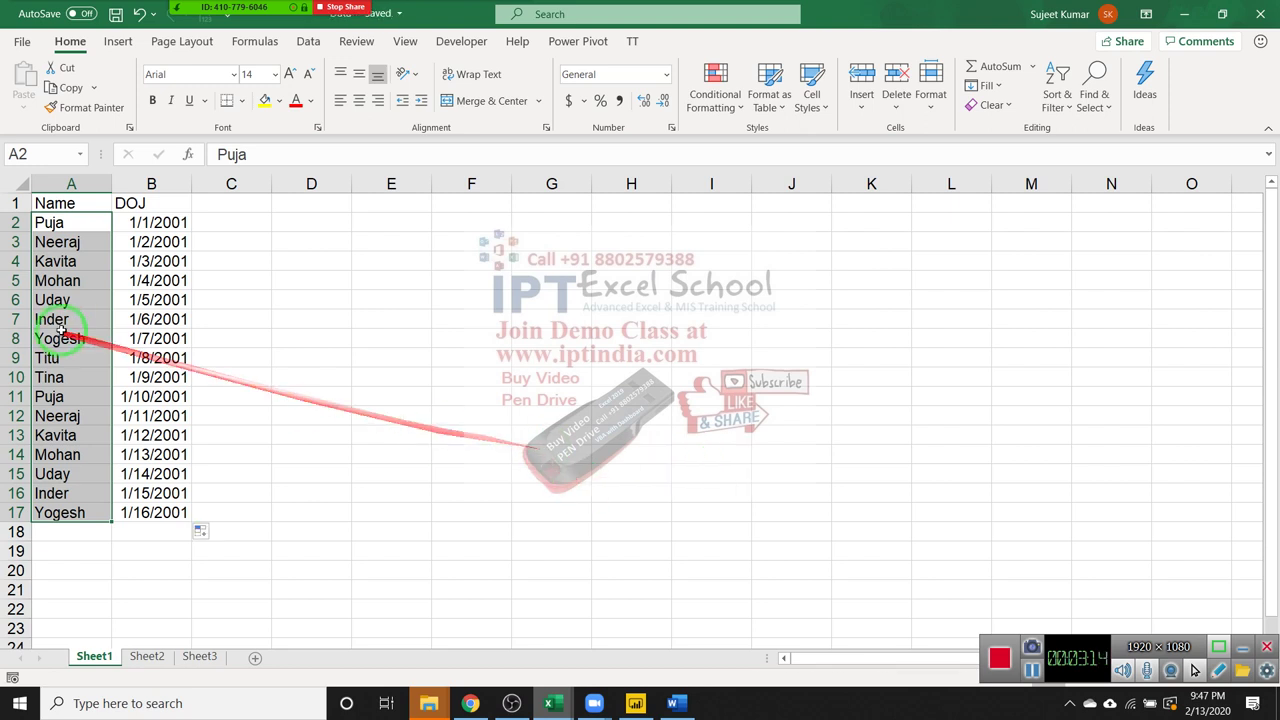
pyautogui.click(134, 299)
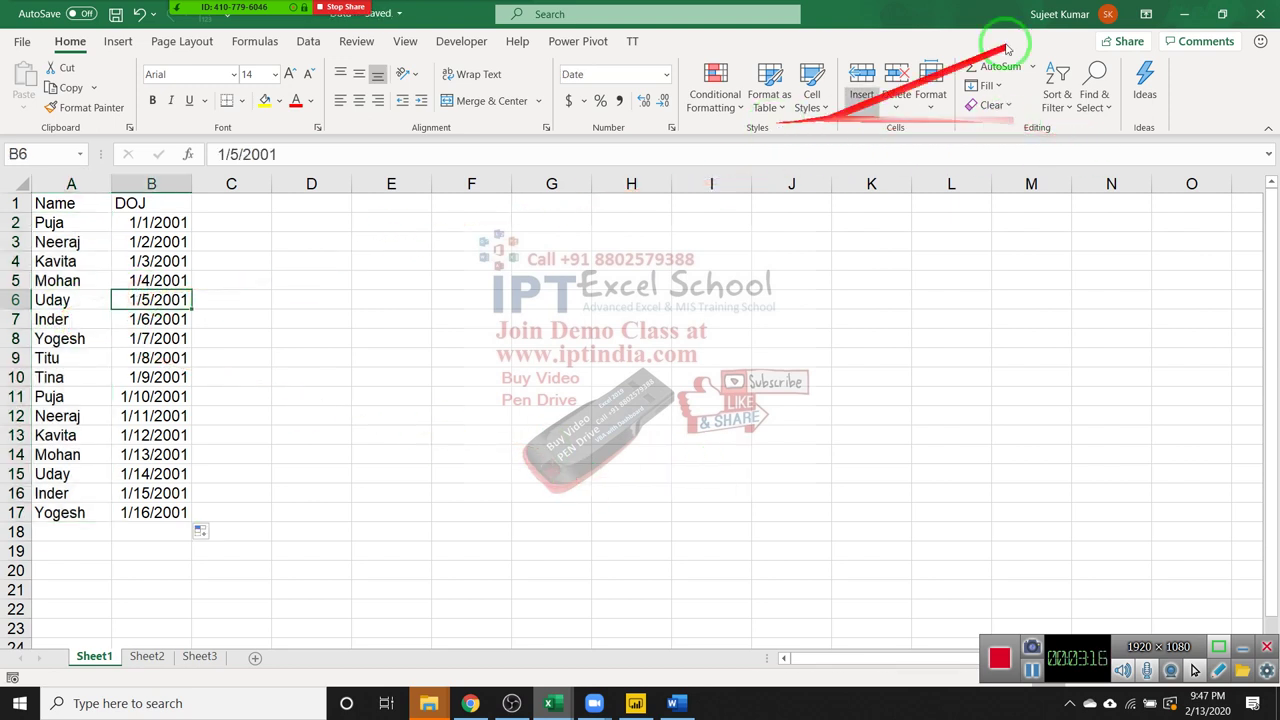
pyautogui.click(1262, 14)
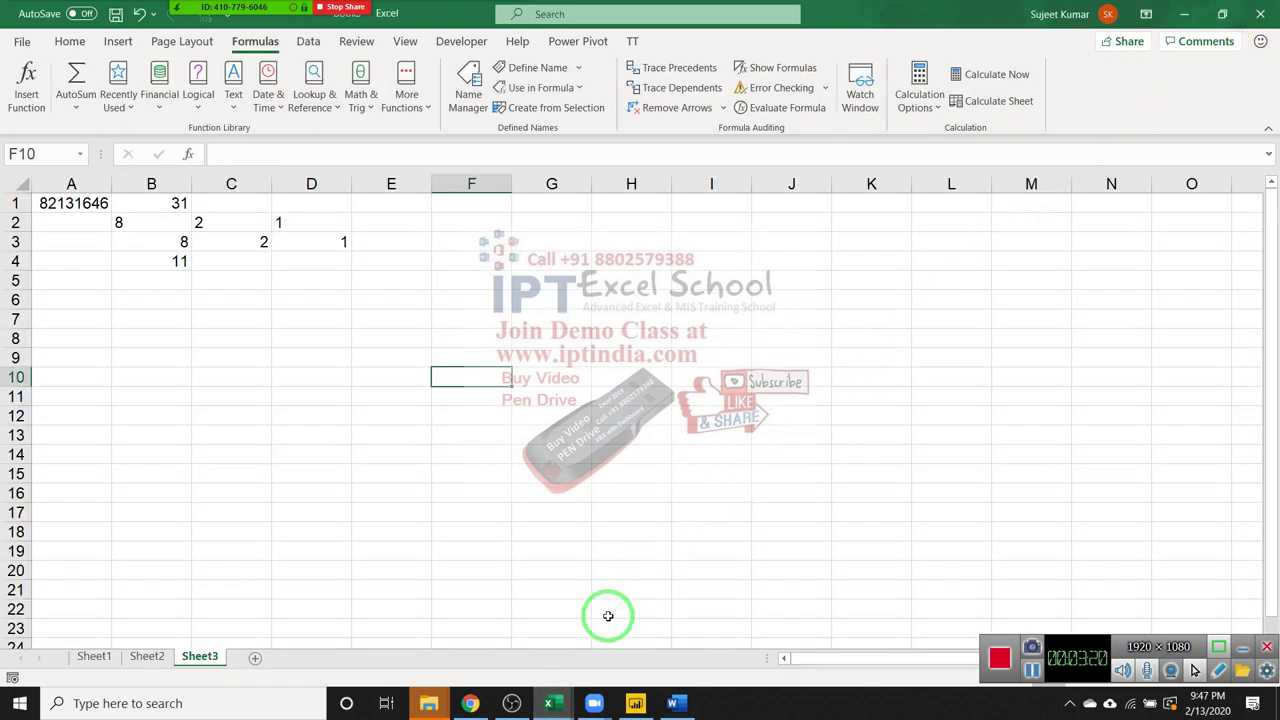
# Select cell F14 on Sheet3 before returning to the browser.
pyautogui.moveTo(511, 703)
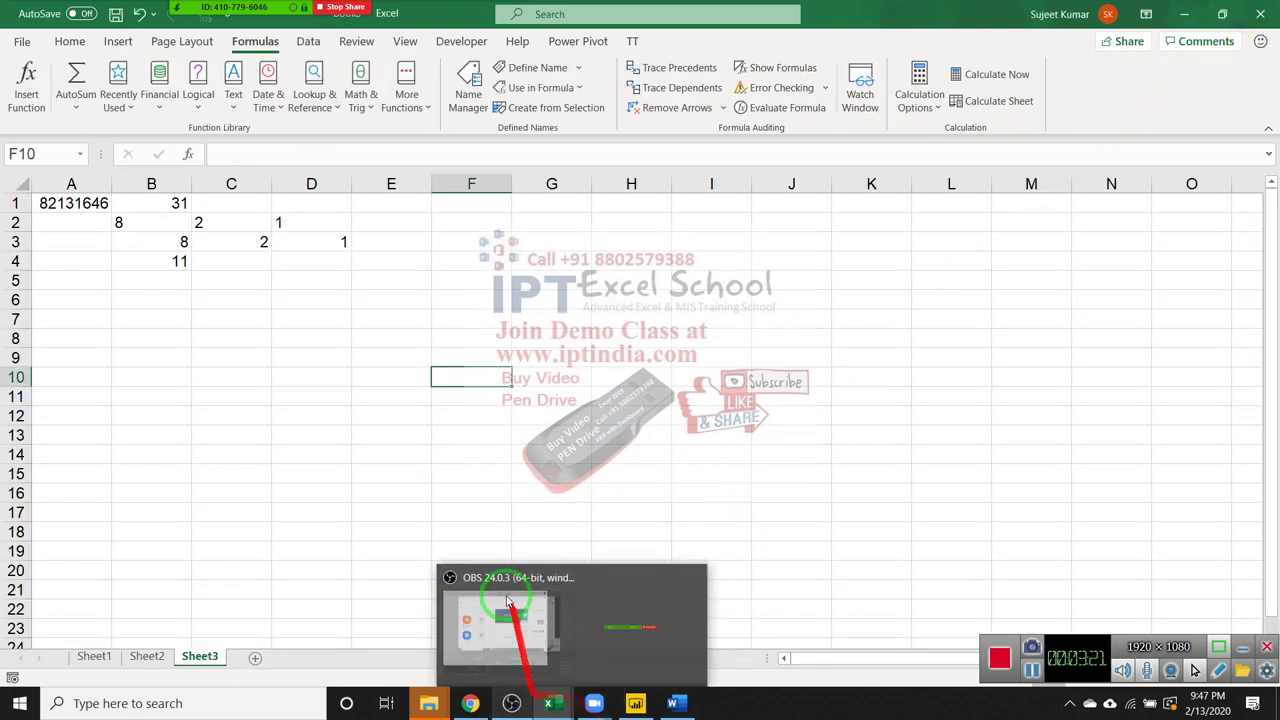
pyautogui.click(468, 451)
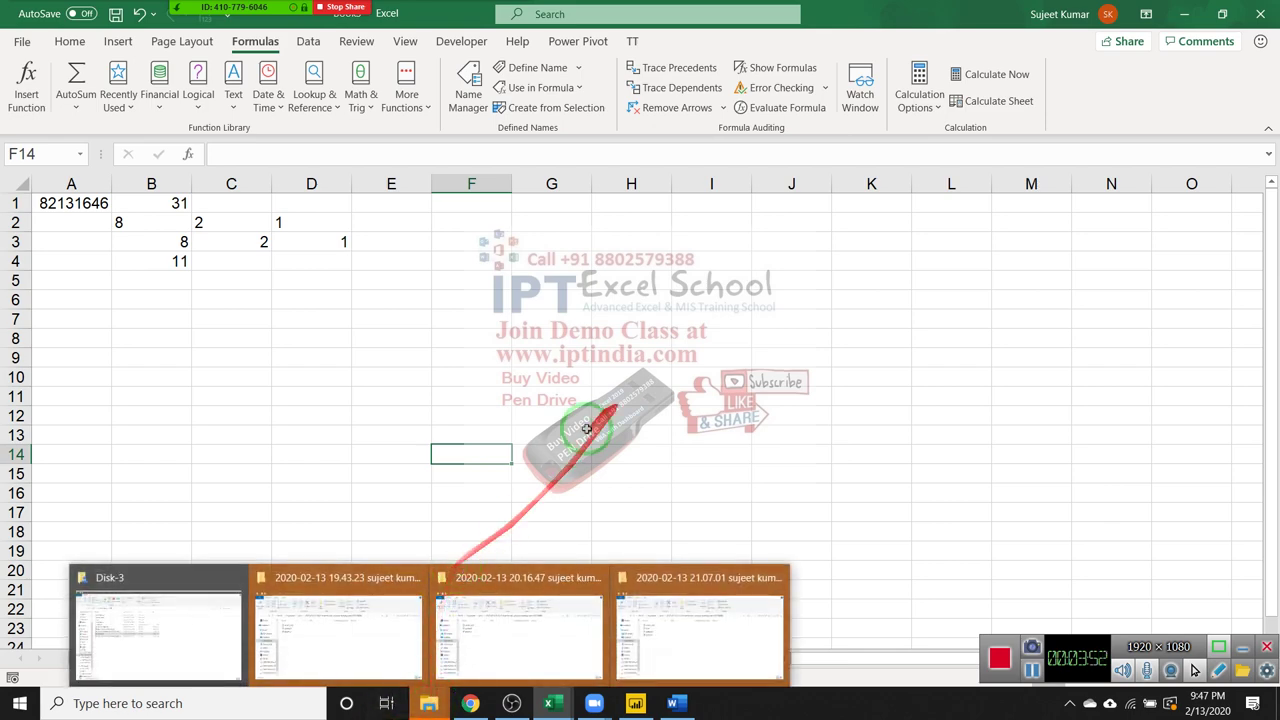
# Open My Drive in a new browser tab.
pyautogui.moveTo(495, 705)
pyautogui.click(486, 634)
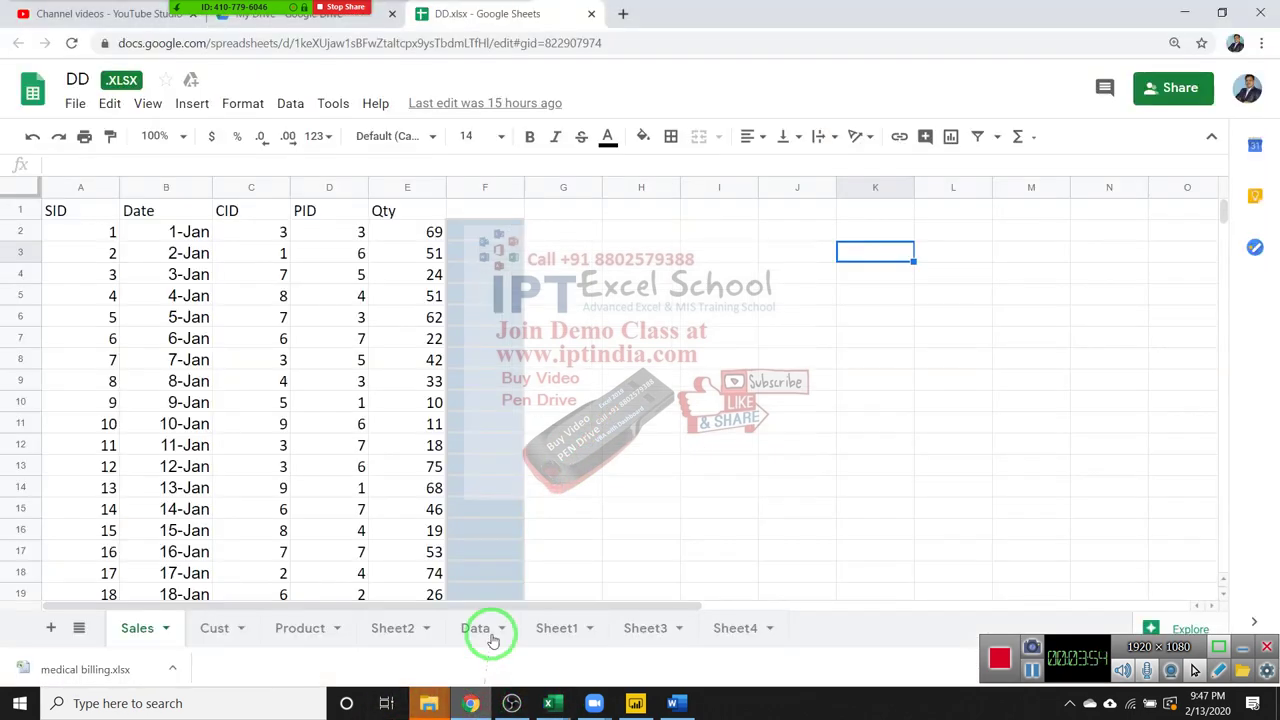
pyautogui.click(622, 14)
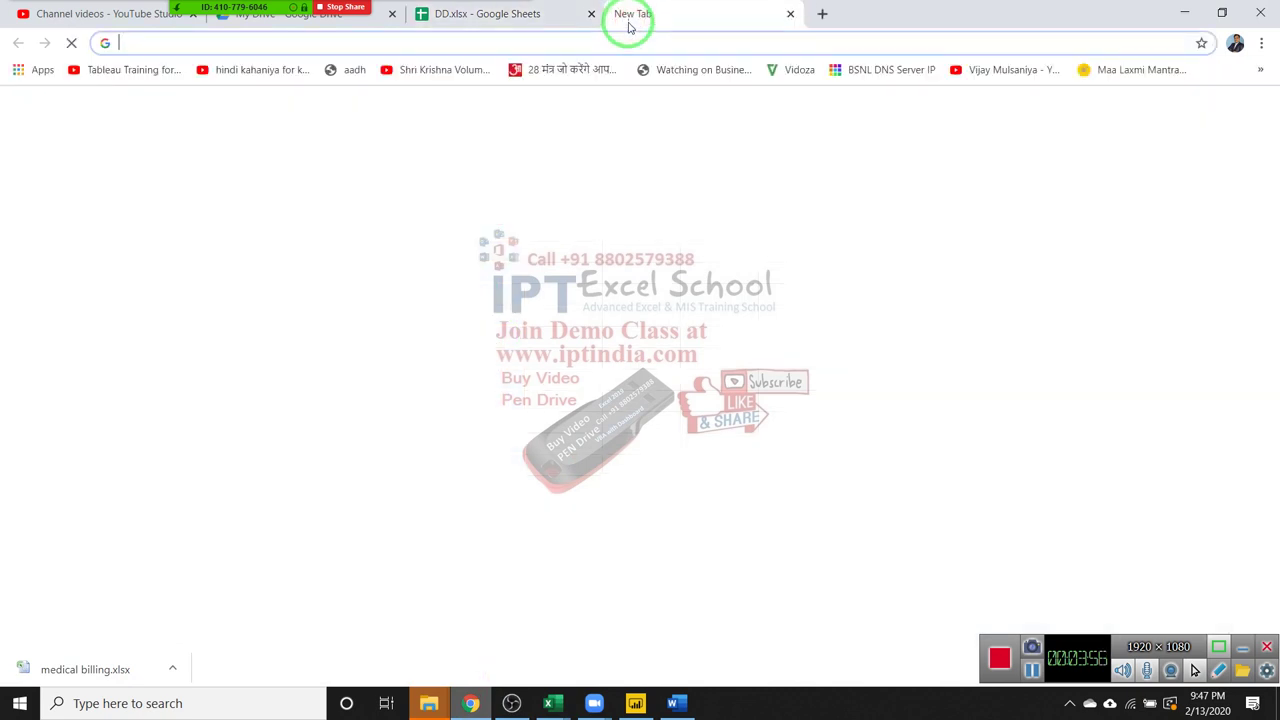
pyautogui.write('drive.google.com/drive/my-drive')
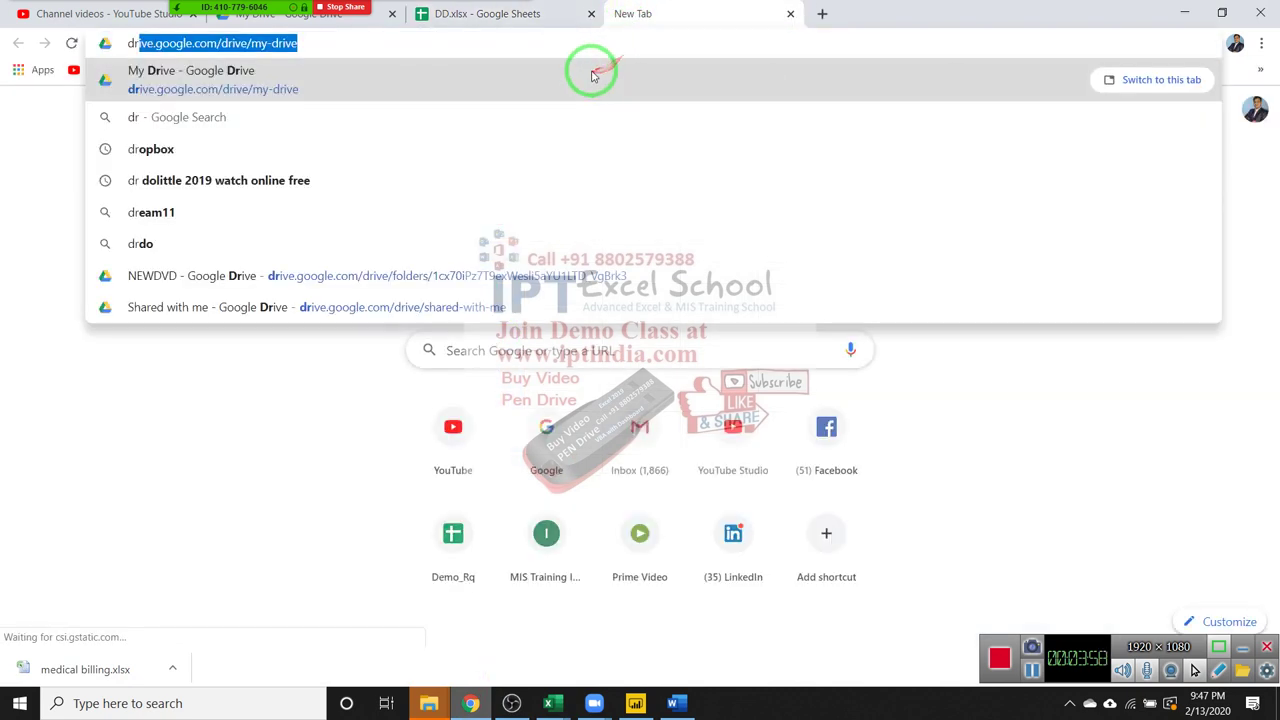
pyautogui.click(585, 89)
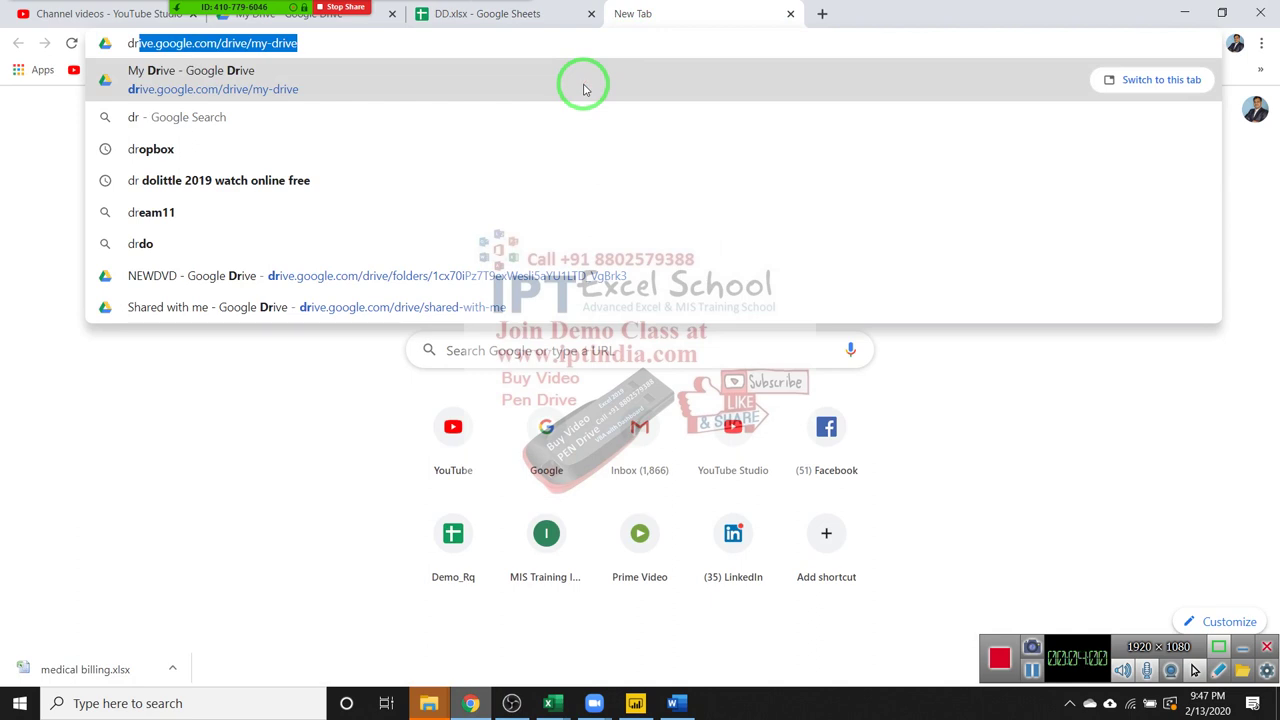
pyautogui.click(585, 89)
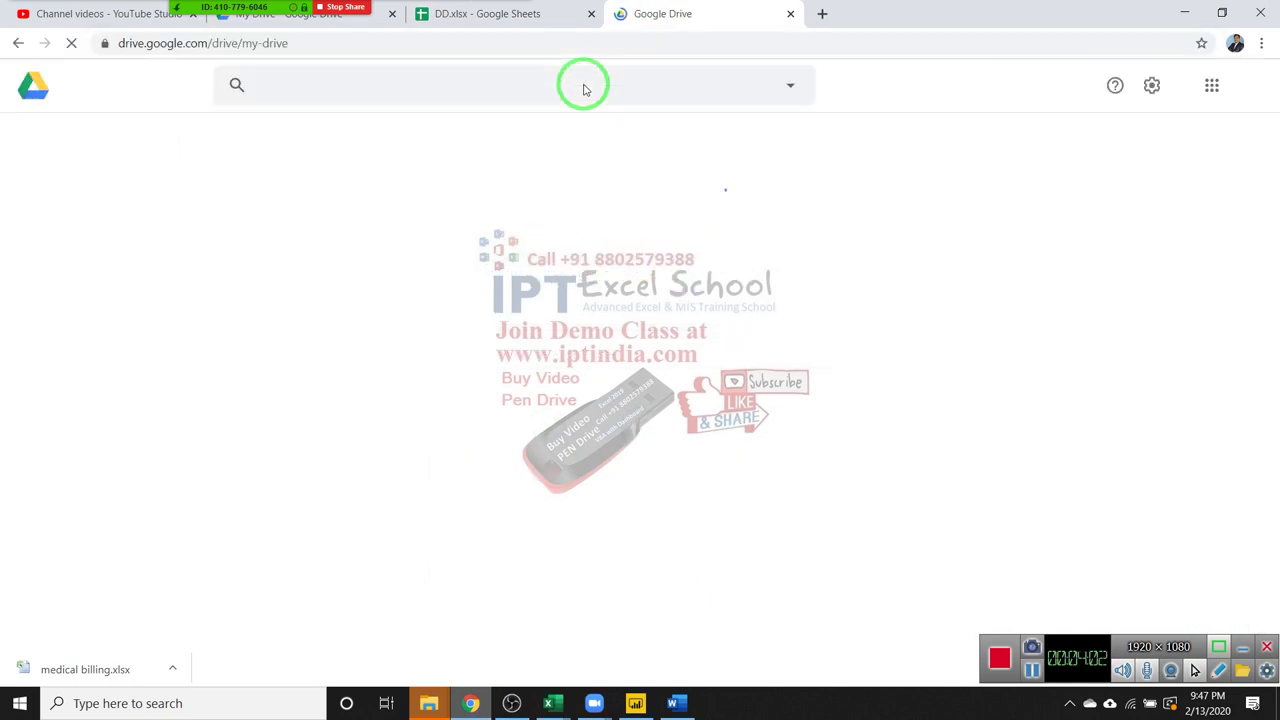
# Upload the Data file from the Desktop's MF folder to My Drive.
pyautogui.click(54, 145)
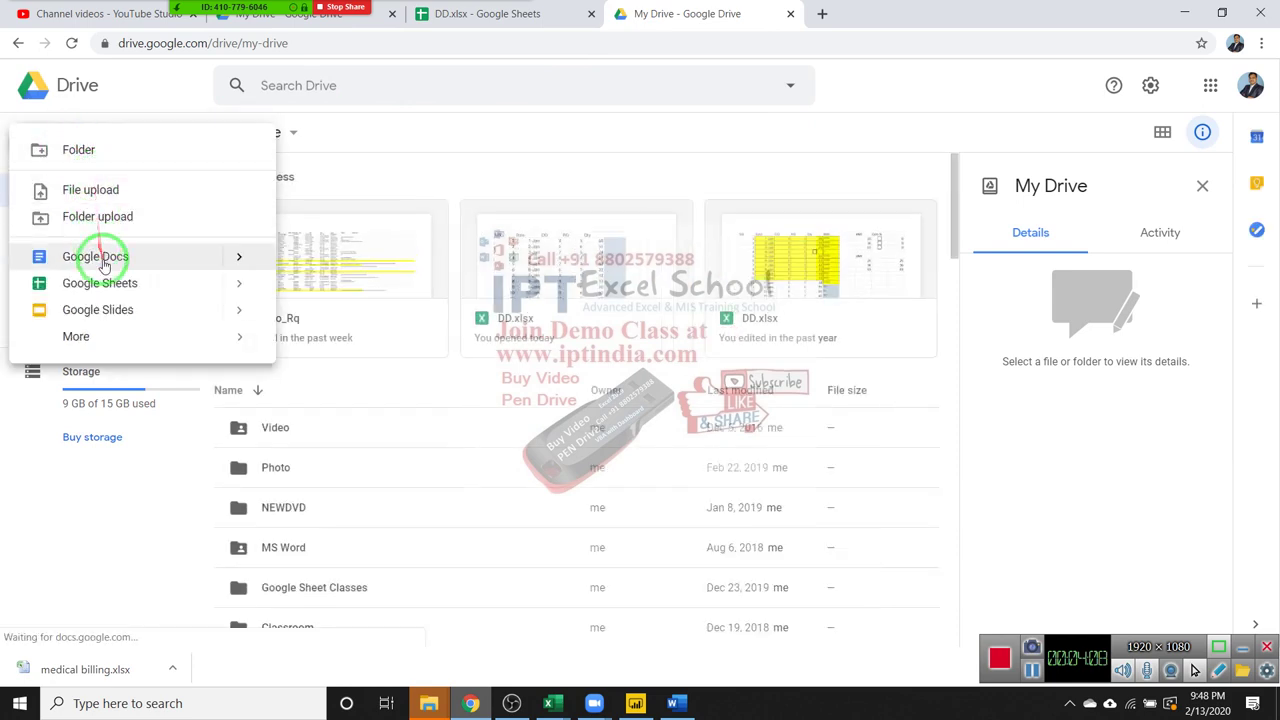
pyautogui.click(114, 104)
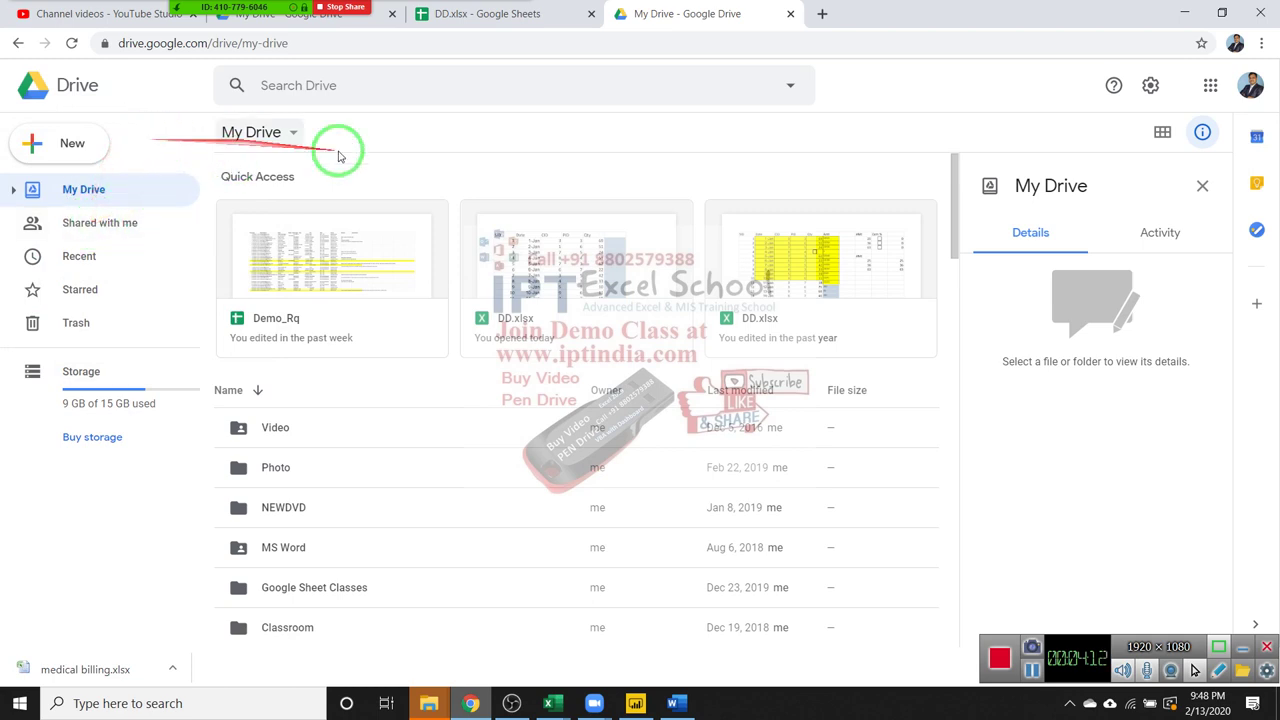
pyautogui.click(285, 132)
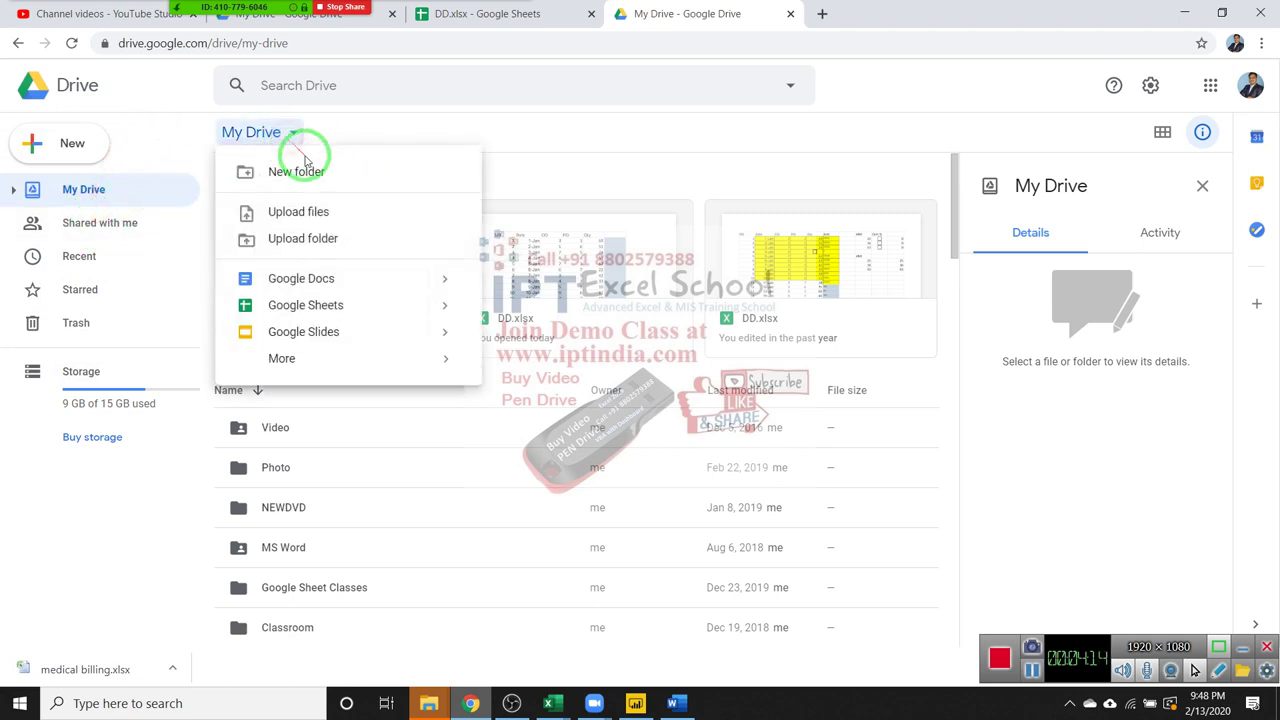
pyautogui.click(311, 216)
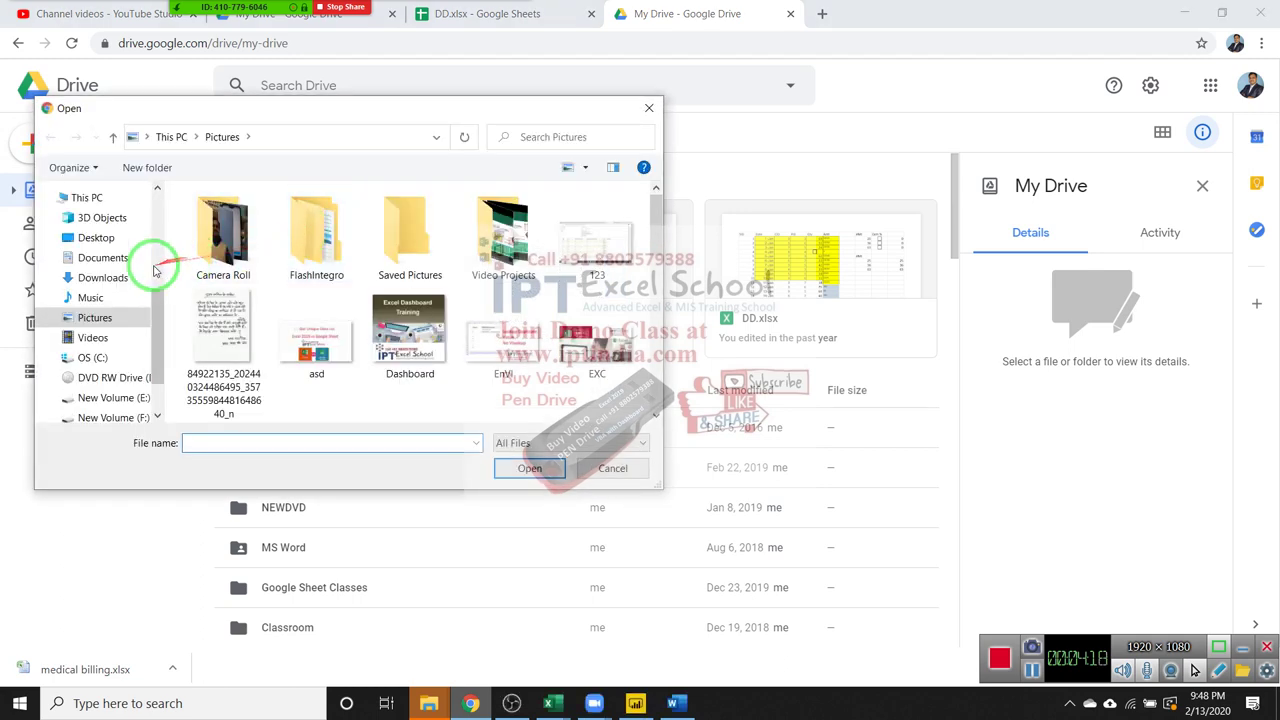
pyautogui.click(96, 238)
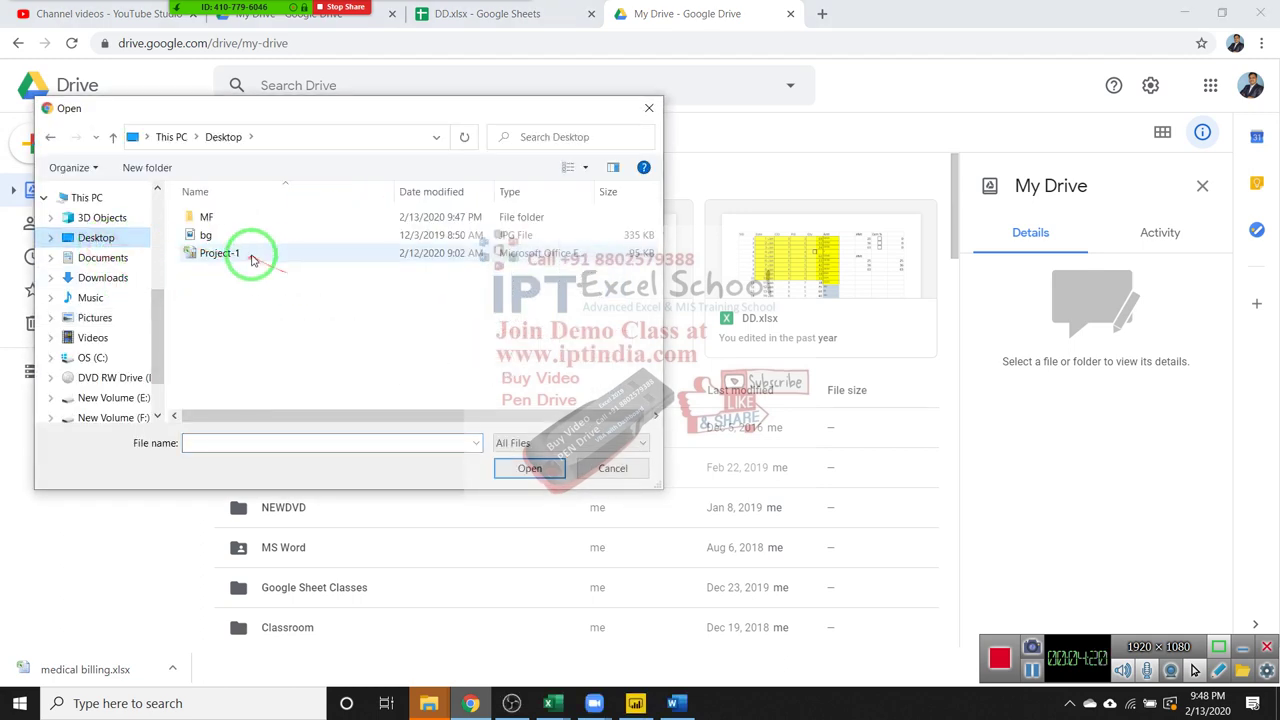
pyautogui.doubleClick(243, 218)
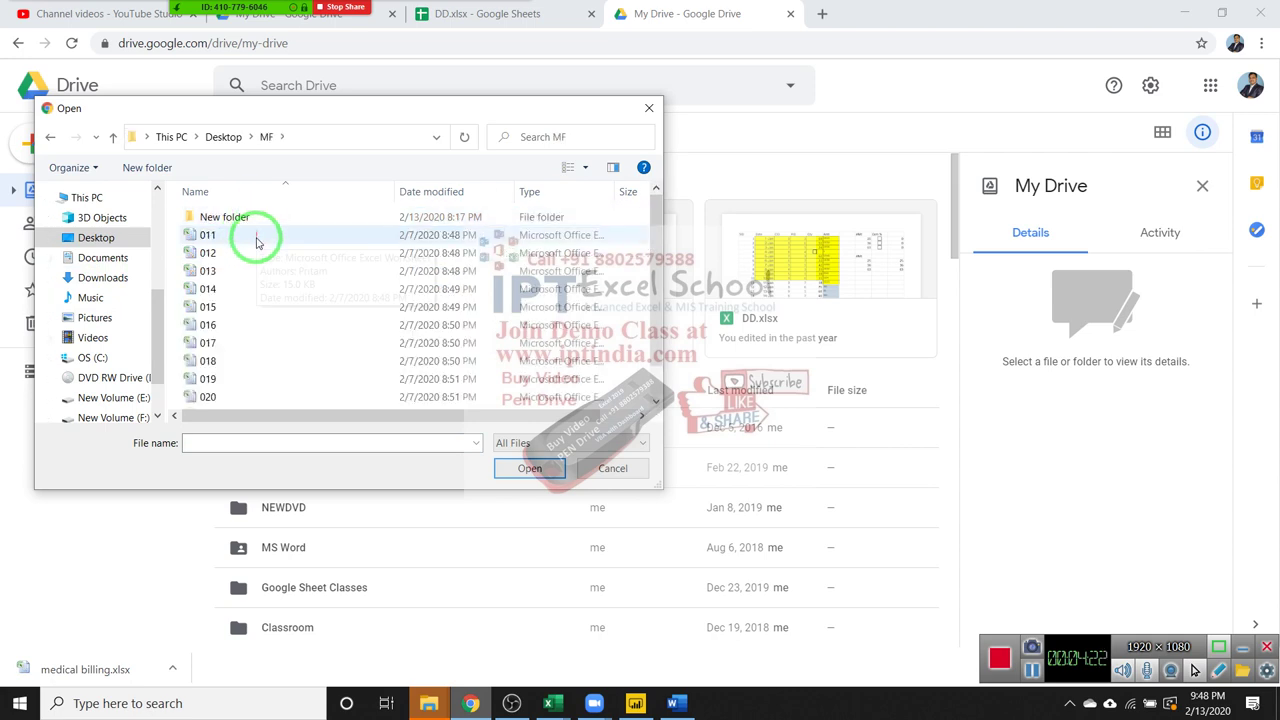
pyautogui.click(256, 238)
pyautogui.press('End')
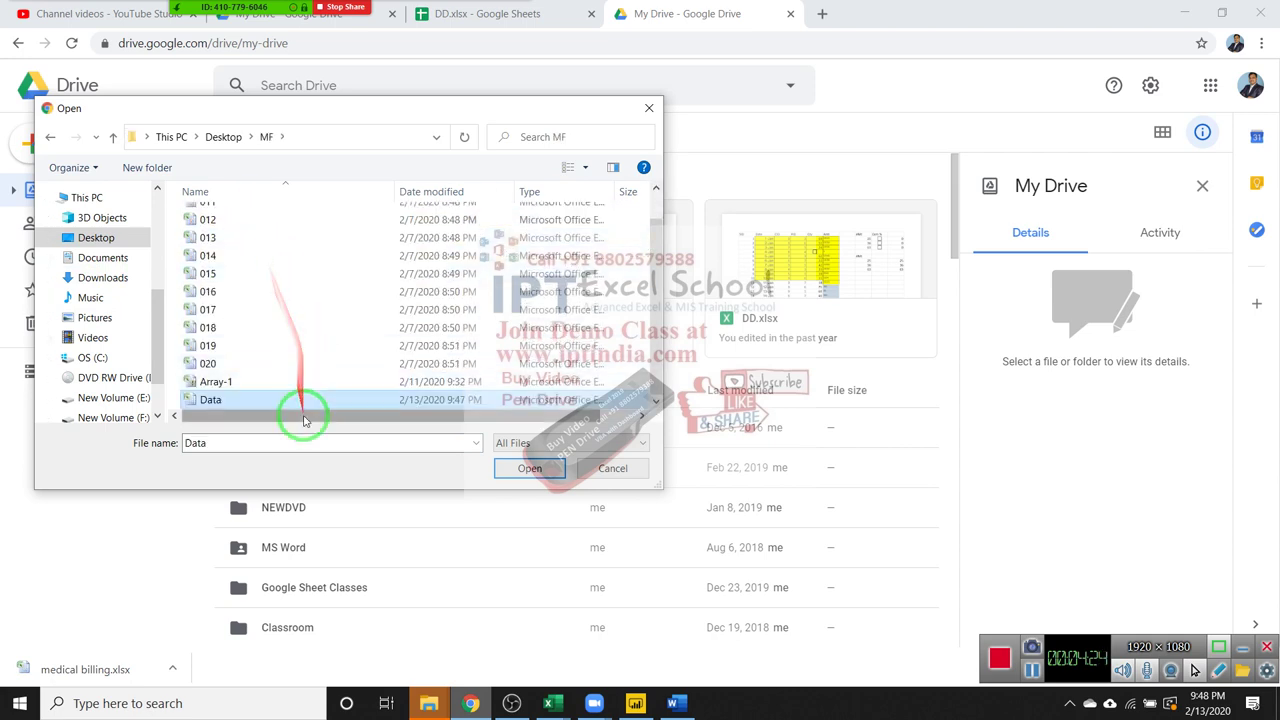
pyautogui.click(529, 470)
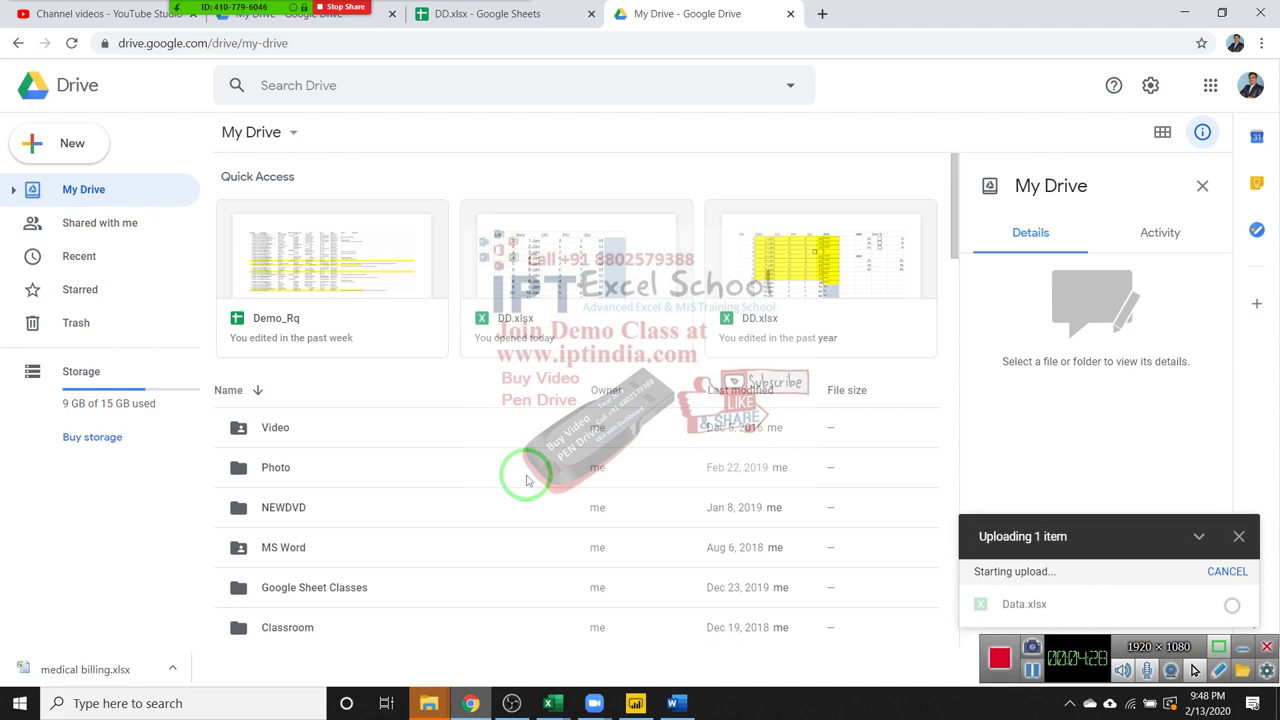
# Open the uploaded Data.xlsx with Google Sheets.
pyautogui.click(1028, 603)
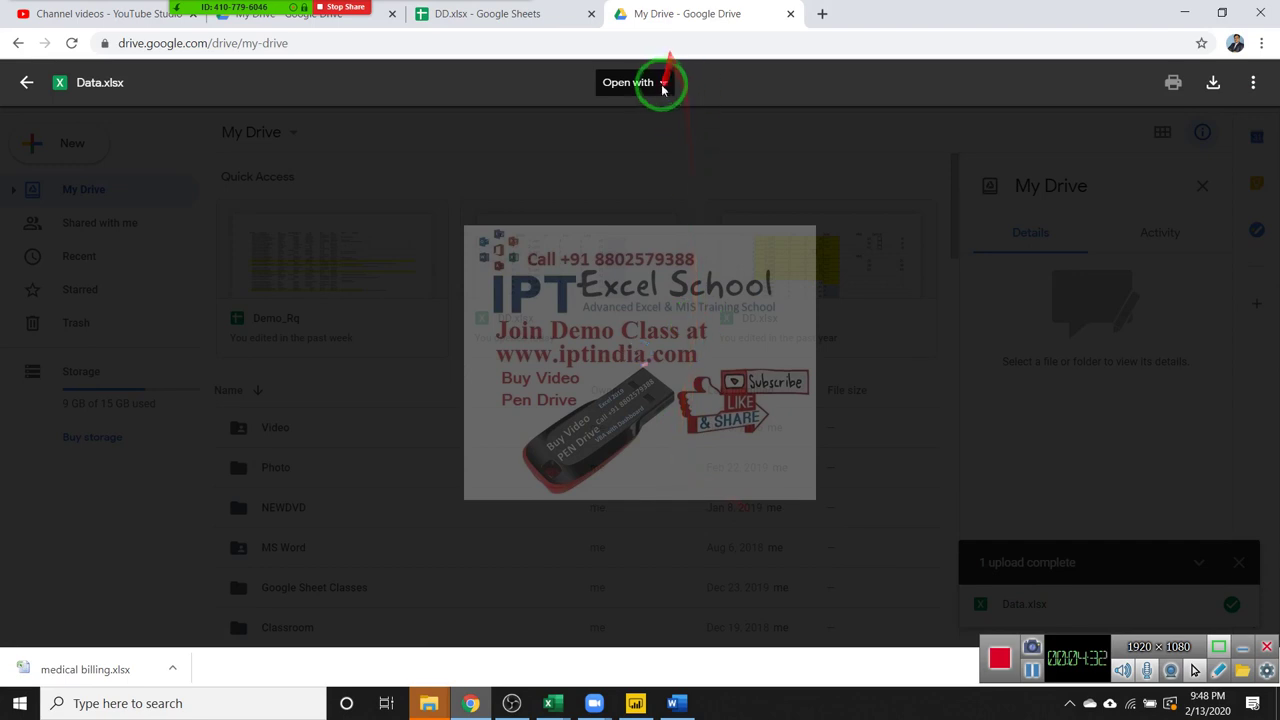
pyautogui.click(662, 84)
pyautogui.click(657, 137)
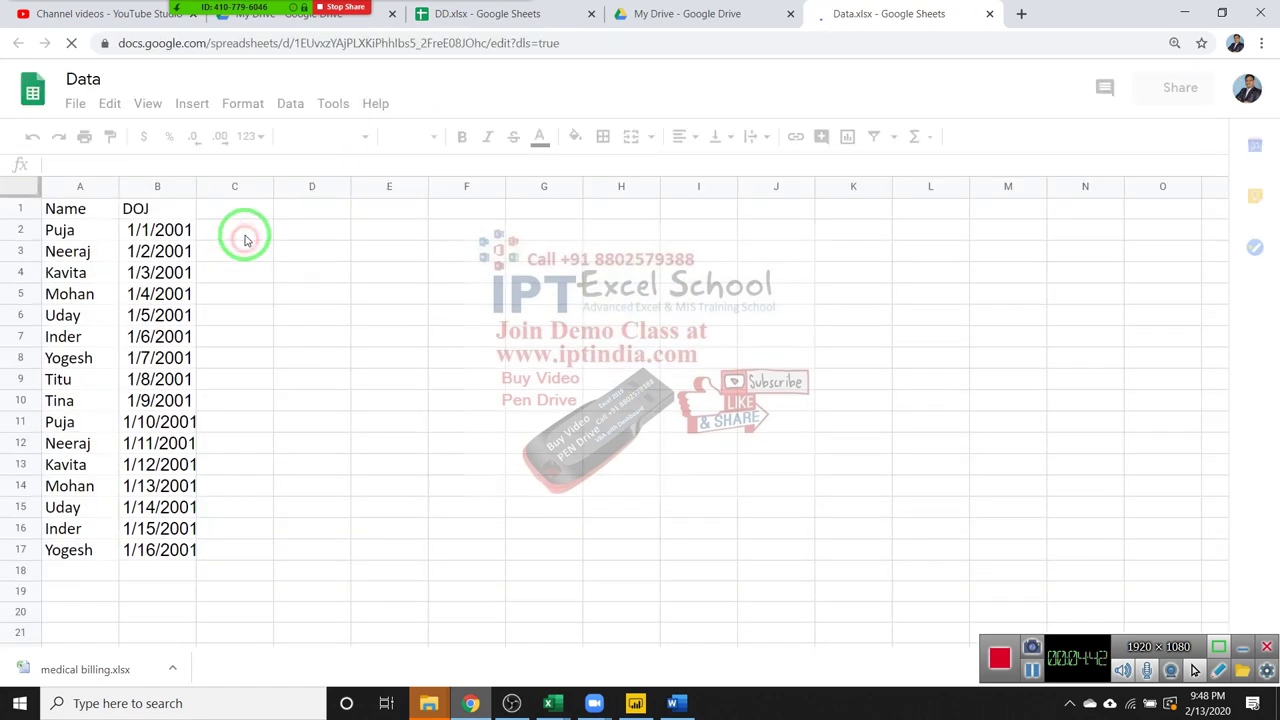
# Zoom to 125% and insert an empty column left of DOJ.
pyautogui.click(132, 187)
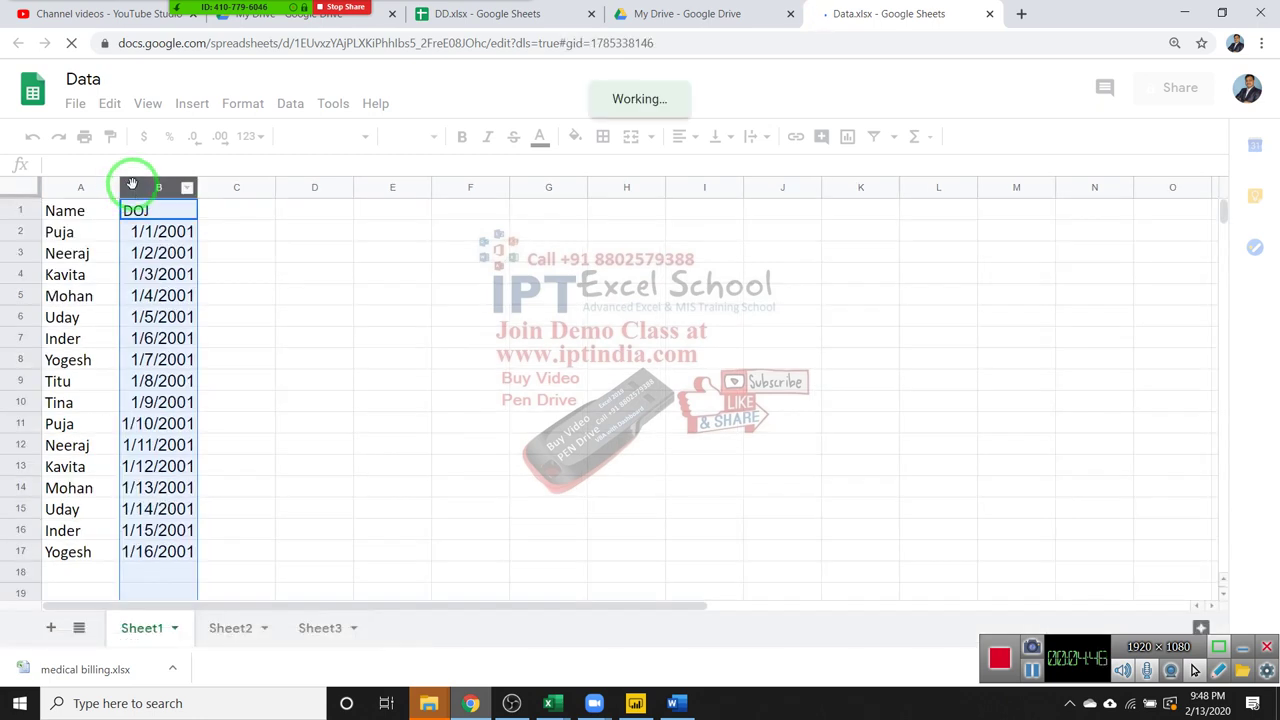
pyautogui.hotkey('ctrl', '+')
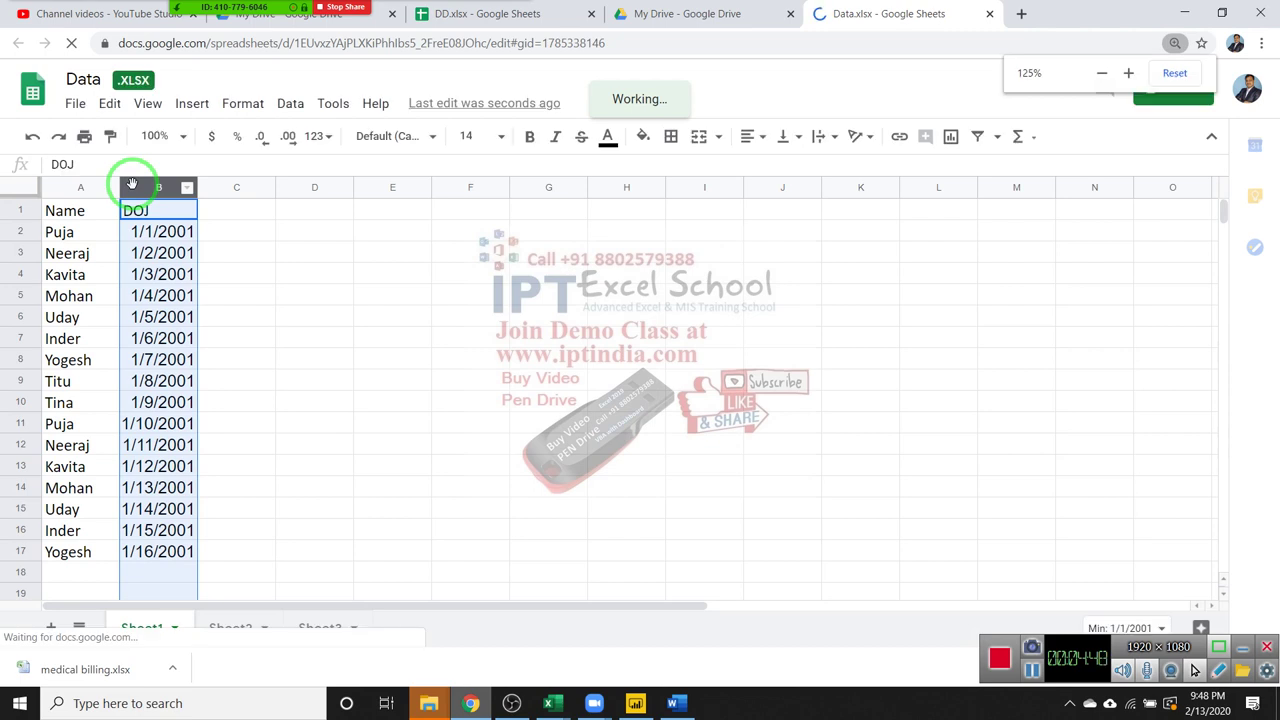
pyautogui.rightClick(134, 185)
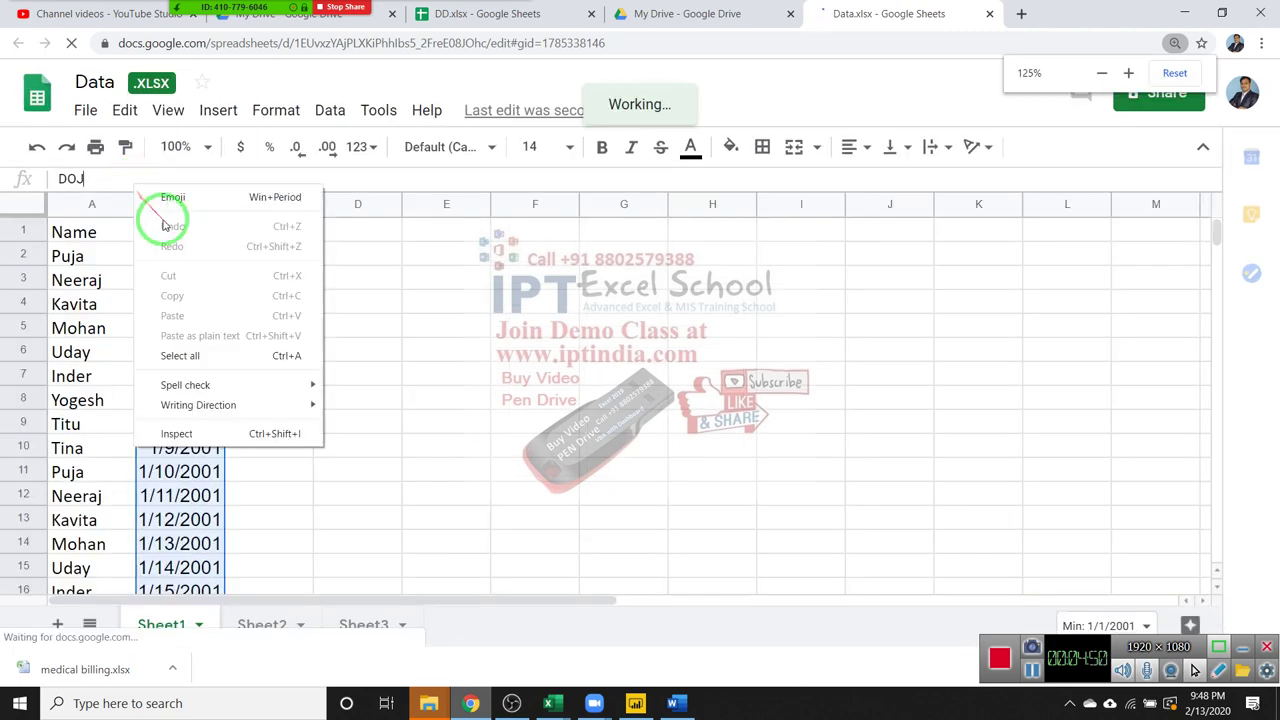
pyautogui.click(191, 355)
pyautogui.click(200, 205)
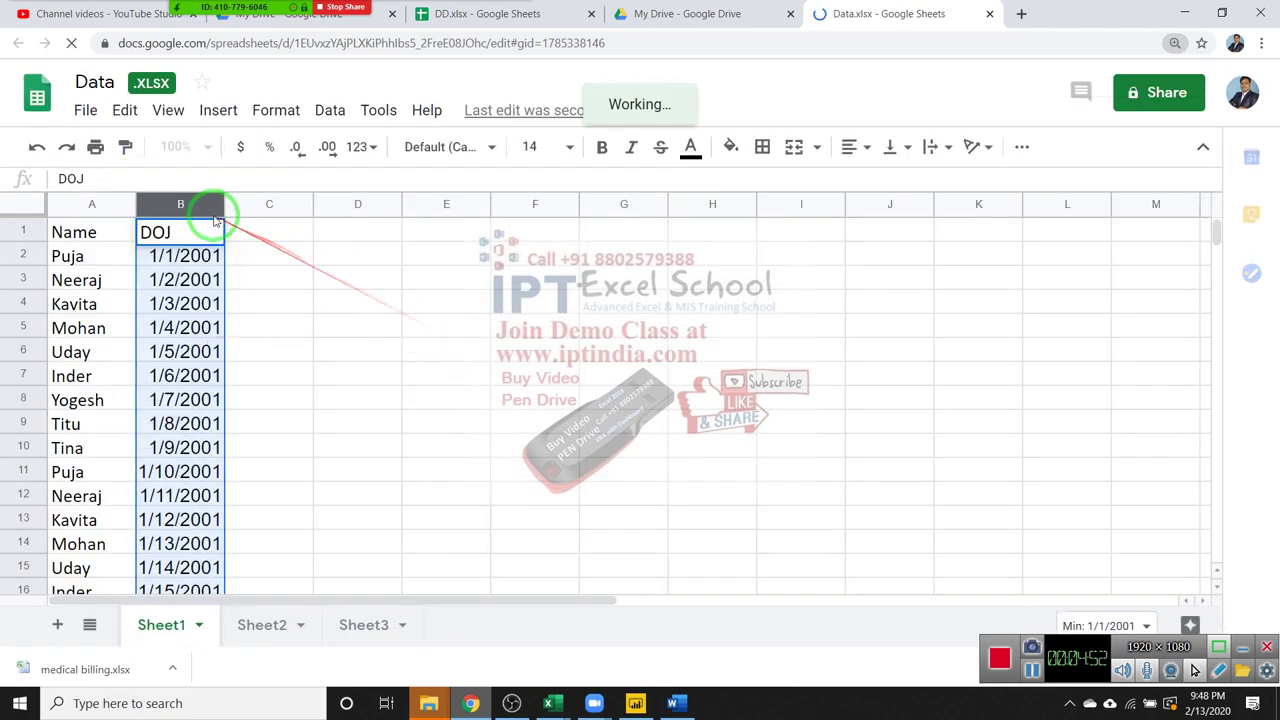
pyautogui.rightClick(196, 207)
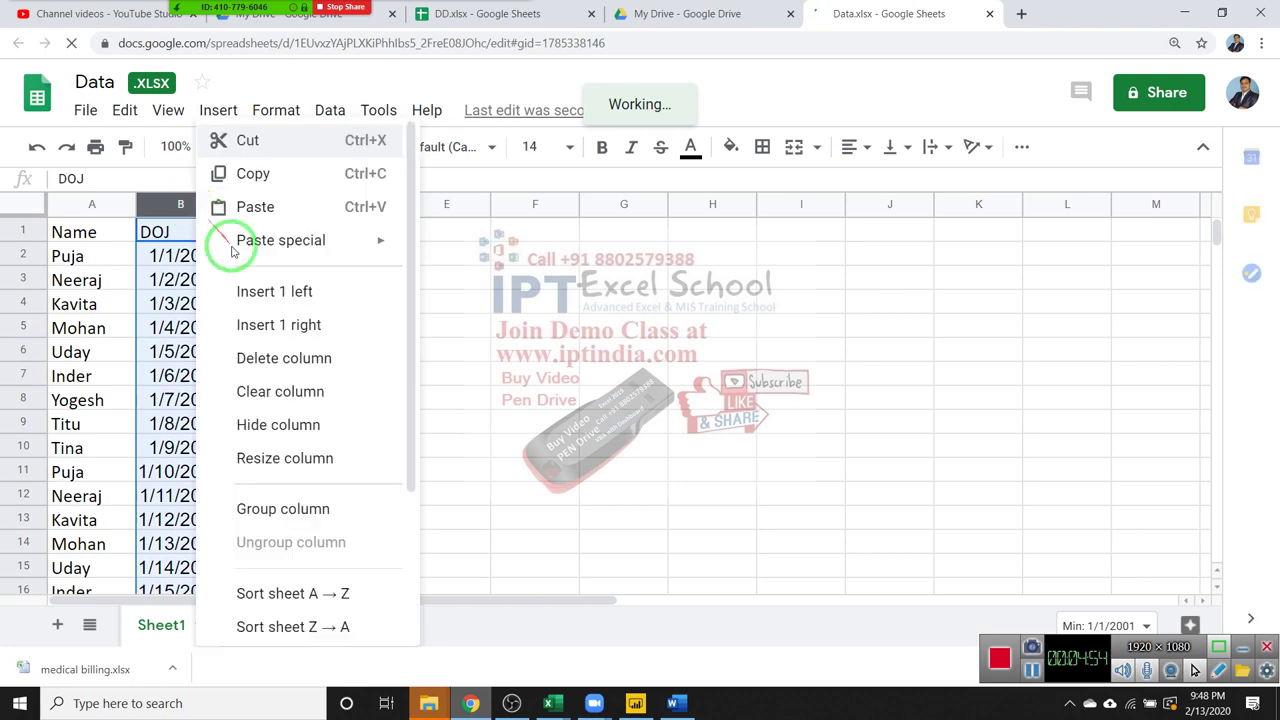
pyautogui.click(263, 296)
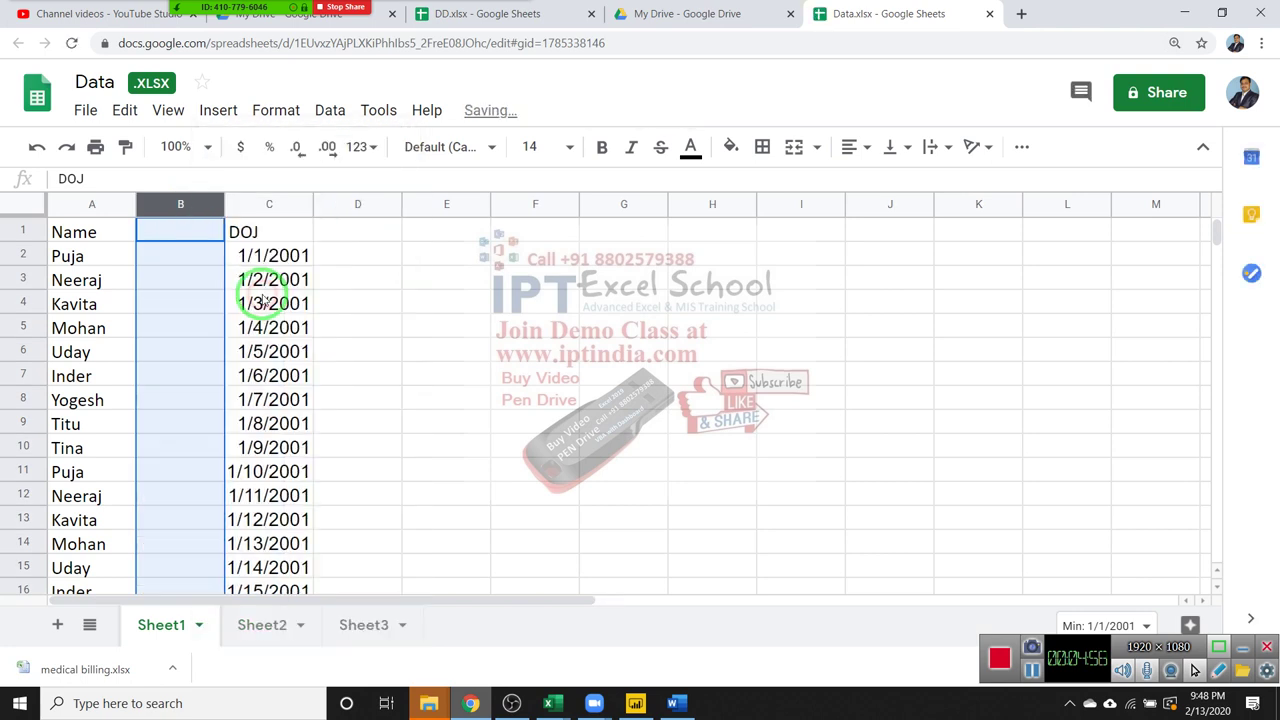
# Enter =GOOGLETRANSLATE(A2,"En","Hin") in cell B2.
pyautogui.click(167, 256)
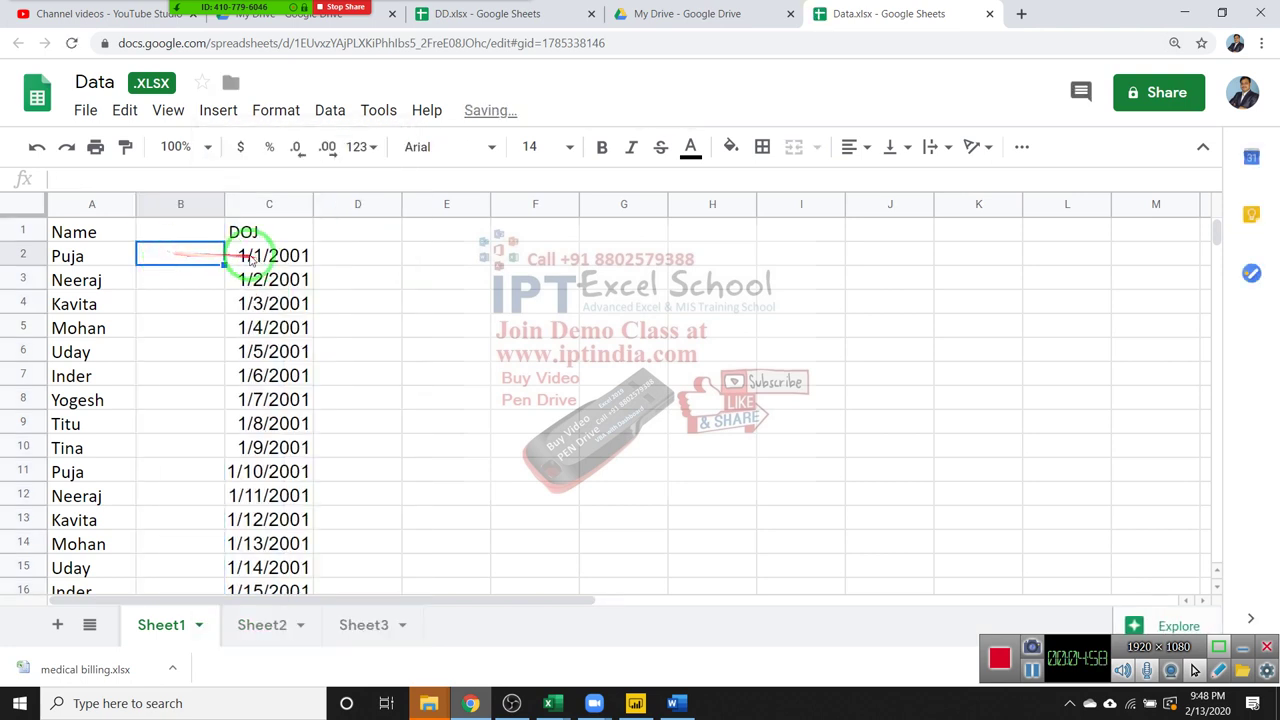
pyautogui.write('=')
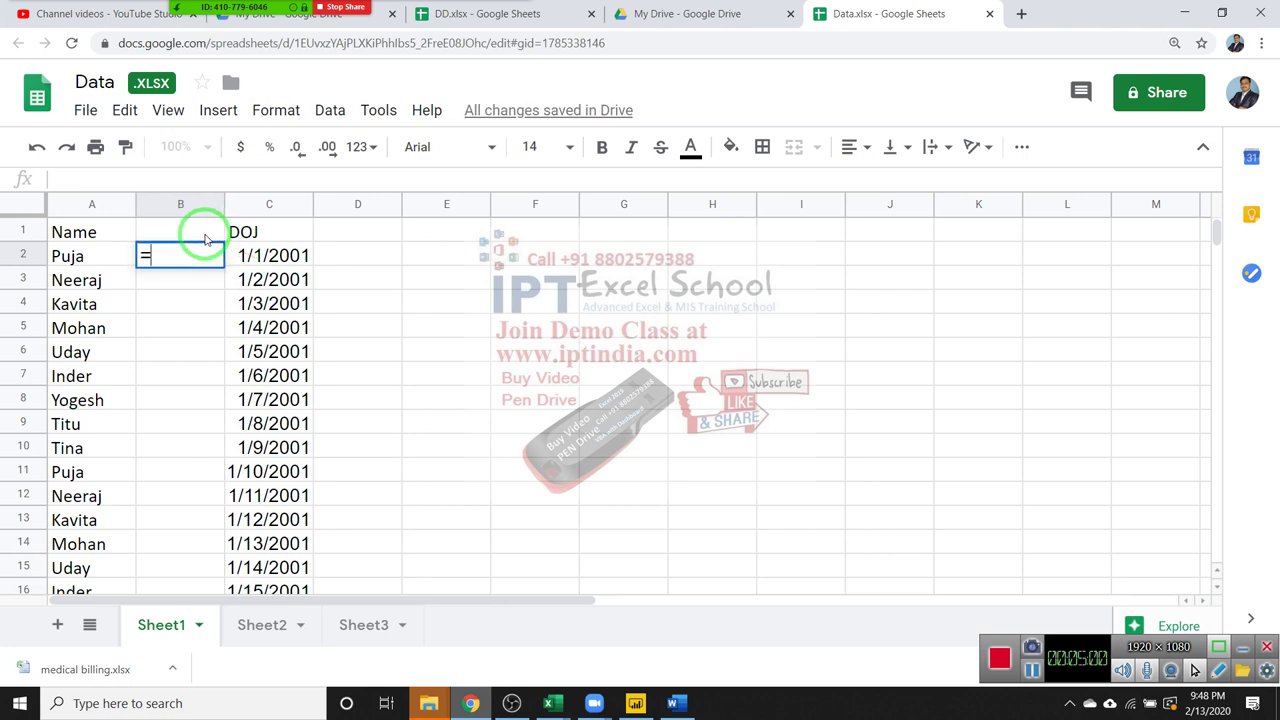
pyautogui.write('goo')
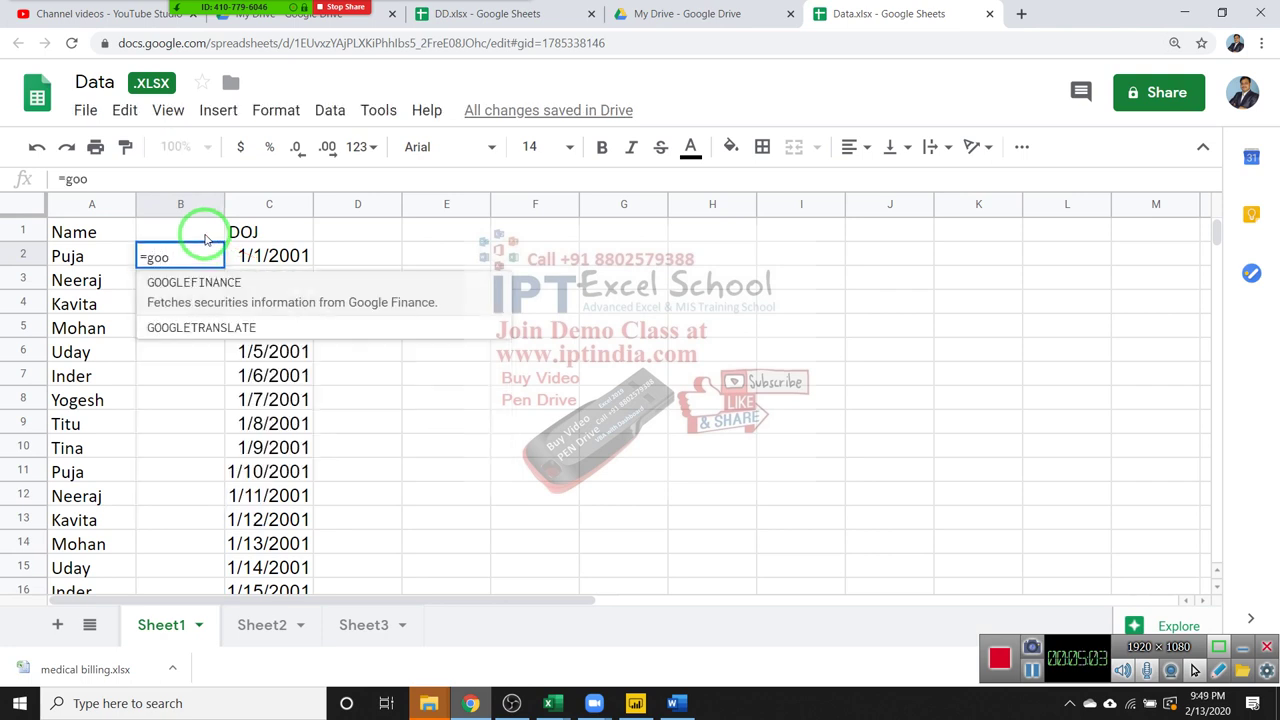
pyautogui.press('Down')
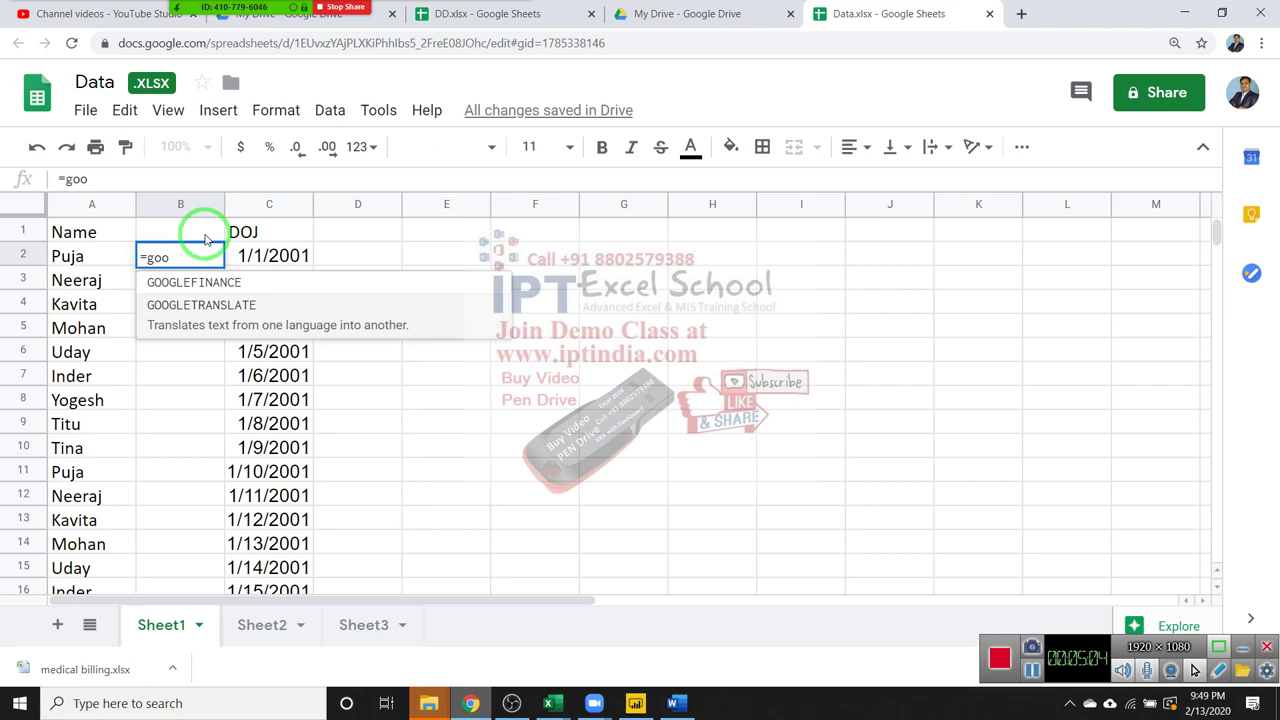
pyautogui.press('Tab')
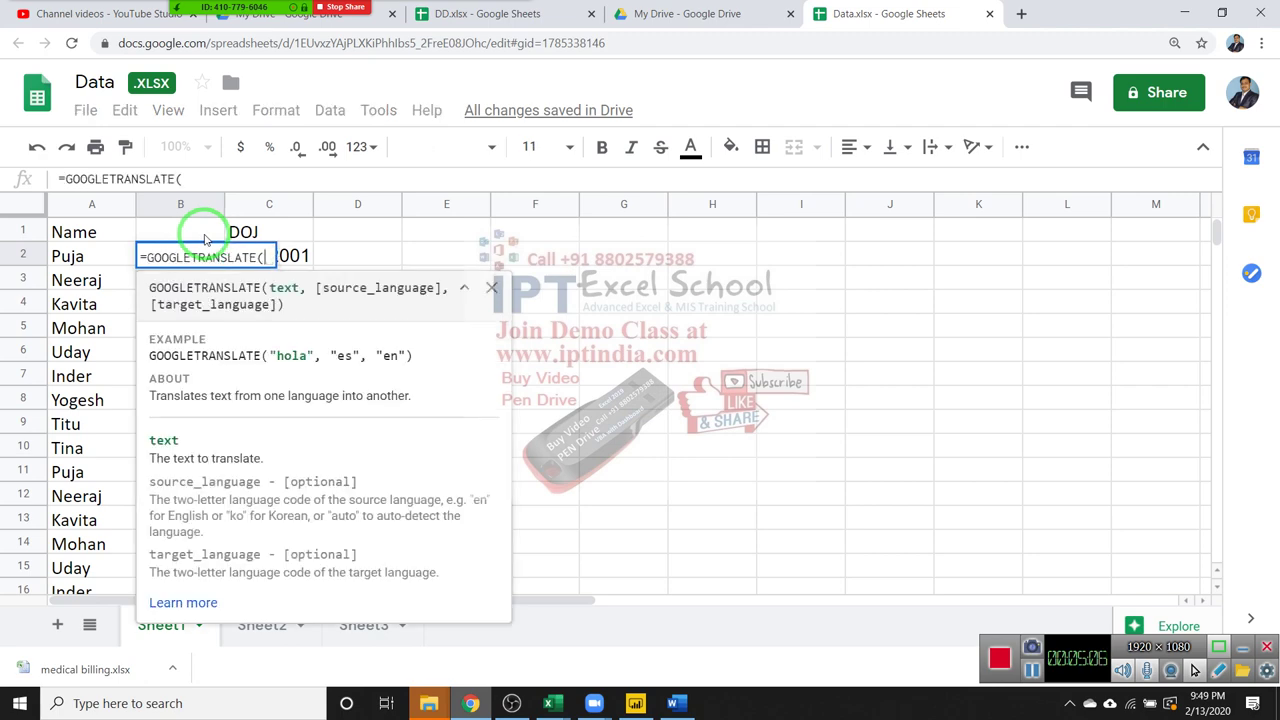
pyautogui.click(108, 259)
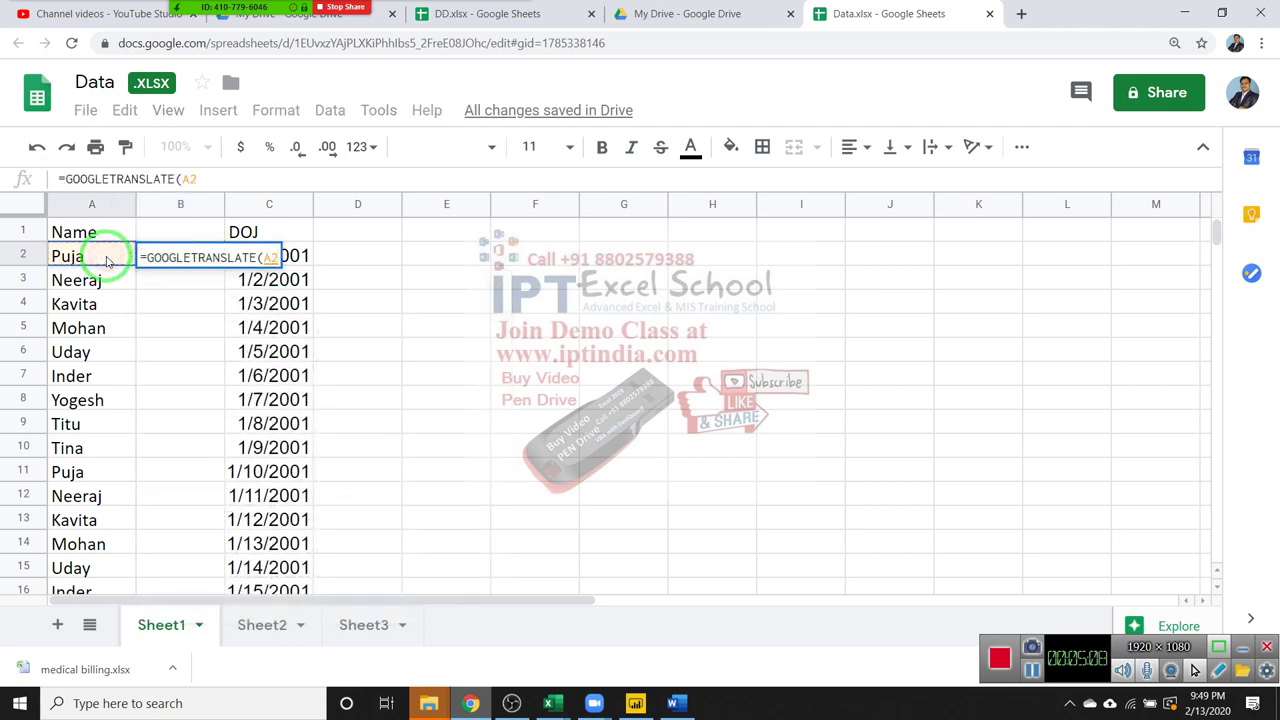
pyautogui.write(',')
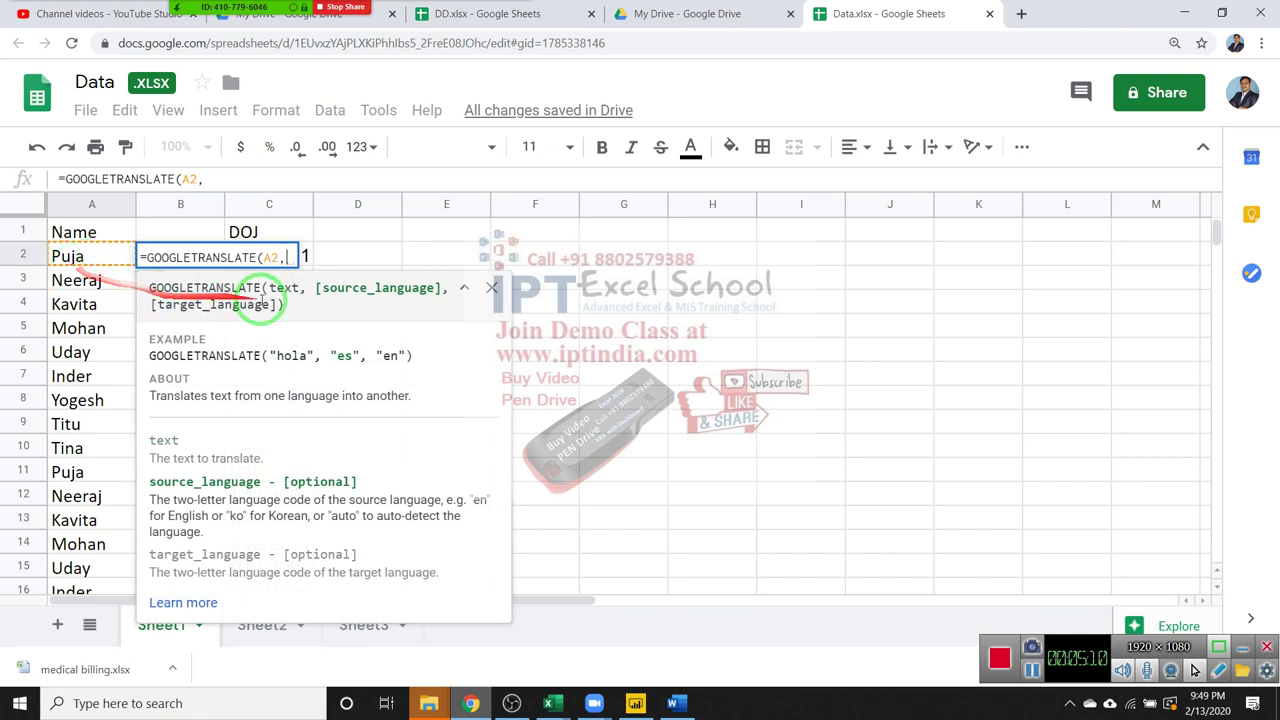
pyautogui.write('"En"')
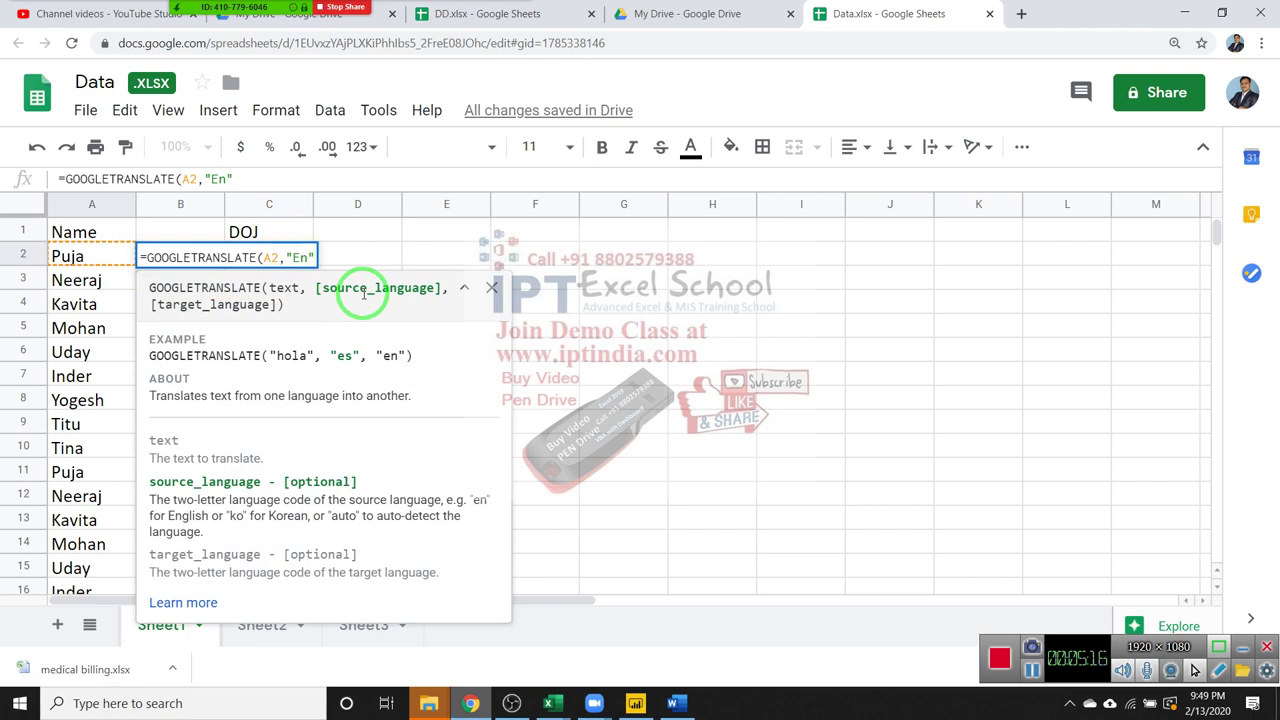
pyautogui.write(',')
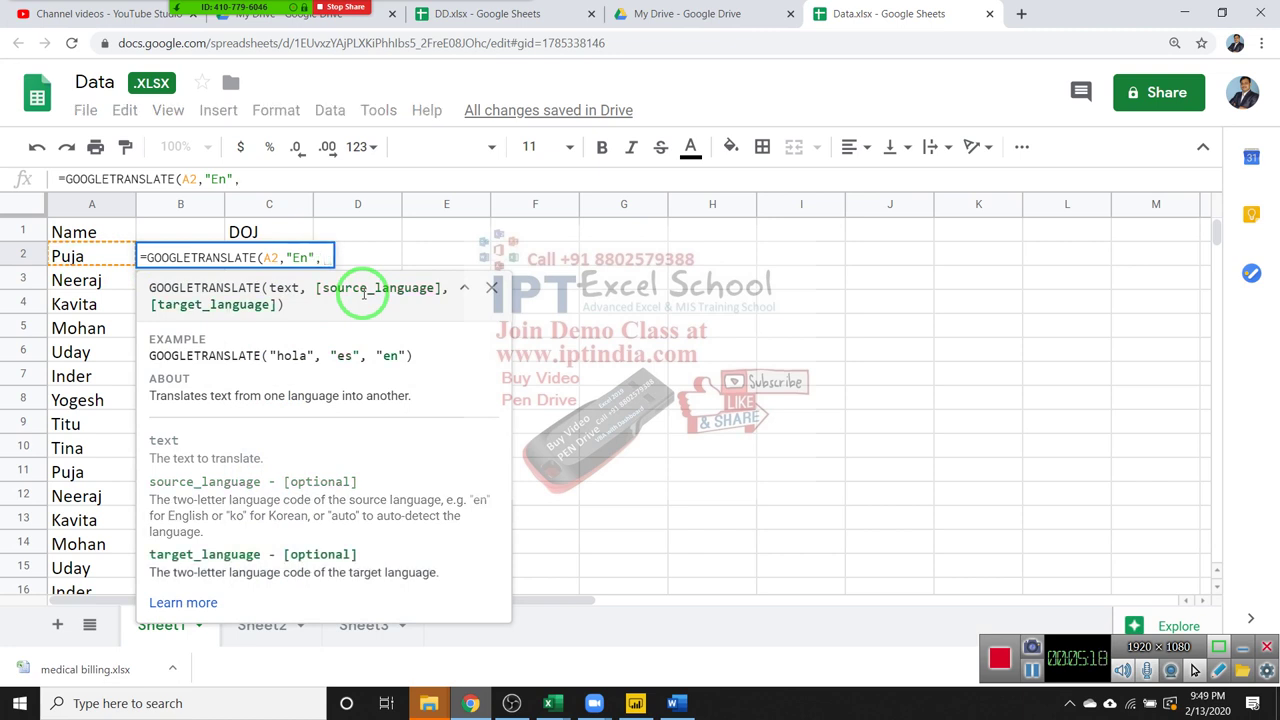
pyautogui.write('"Hin')
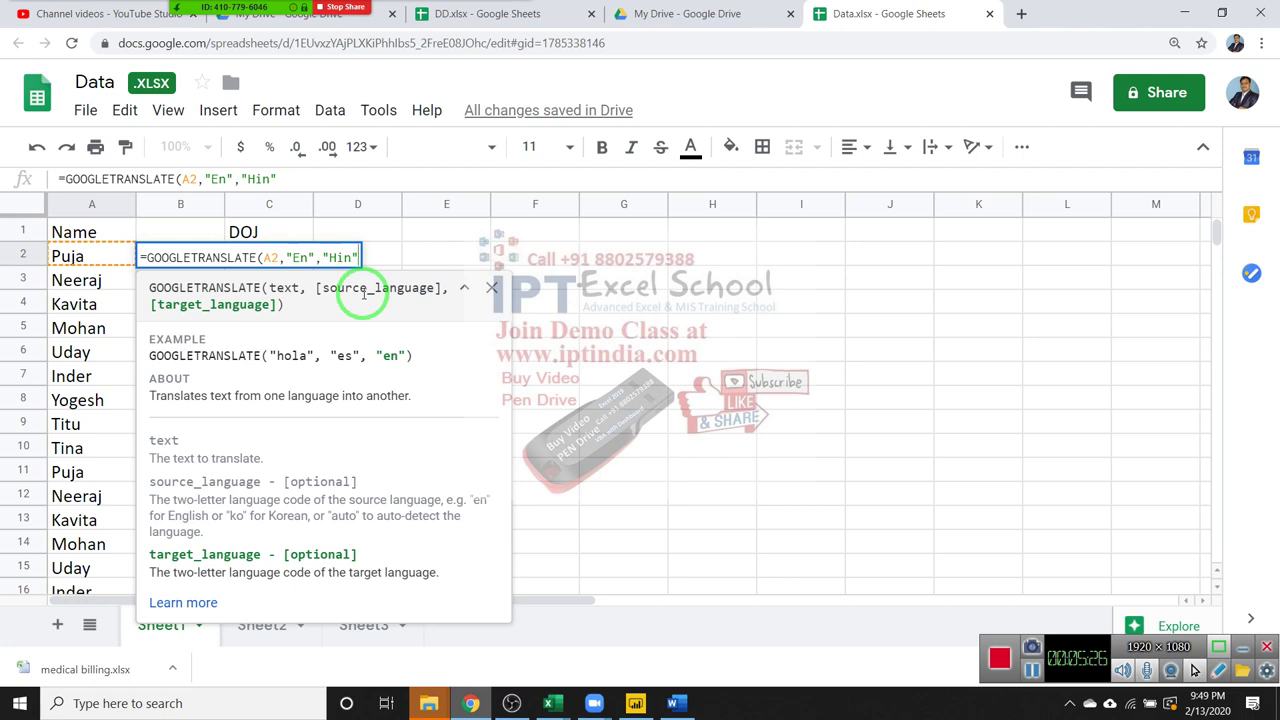
pyautogui.press('Return')
pyautogui.press('Up')
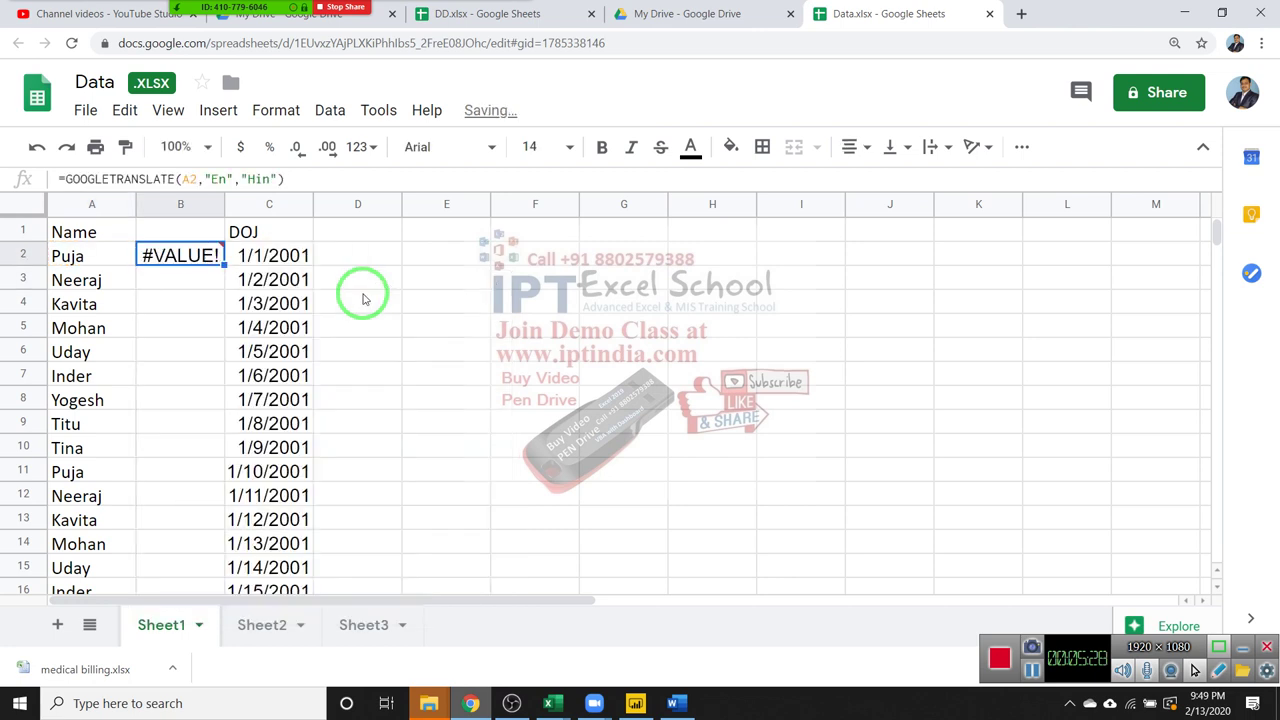
pyautogui.click(270, 179)
# Change the target language code in B2's formula to "hi".
pyautogui.press('BackSpace')
pyautogui.press('BackSpace')
pyautogui.press('BackSpace')
pyautogui.write('hi')
pyautogui.press('Return')
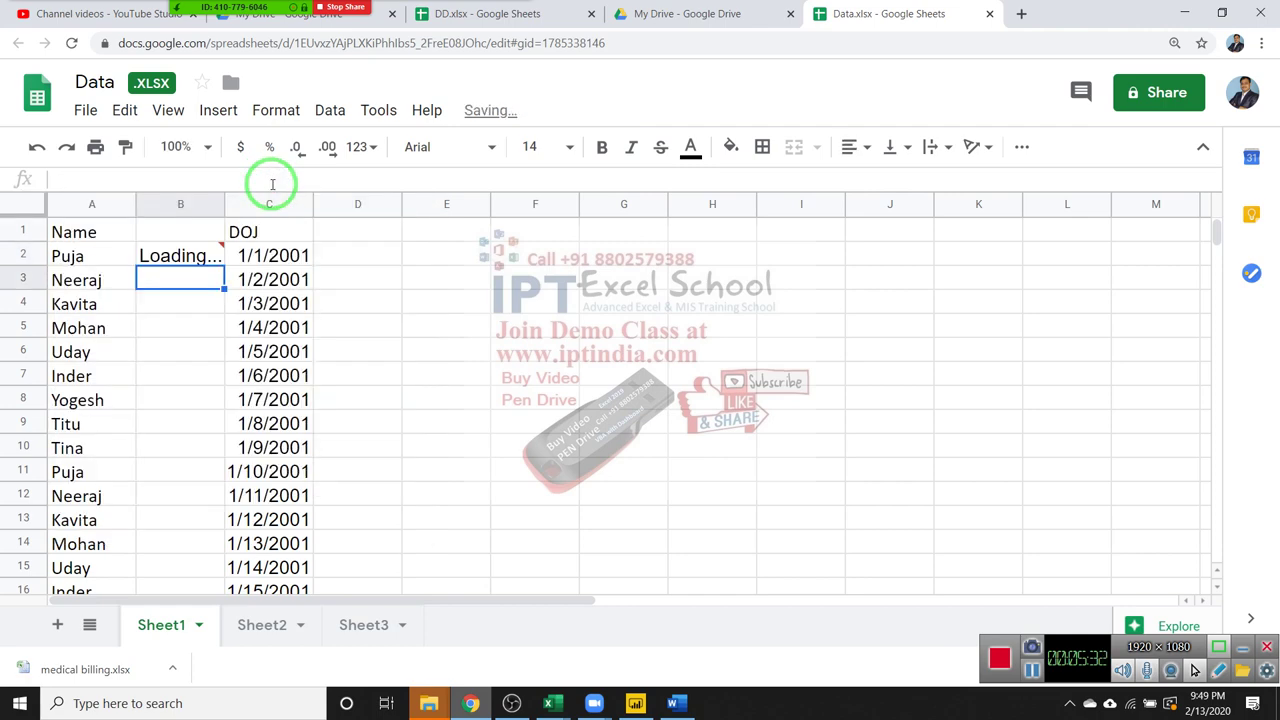
pyautogui.press('Up')
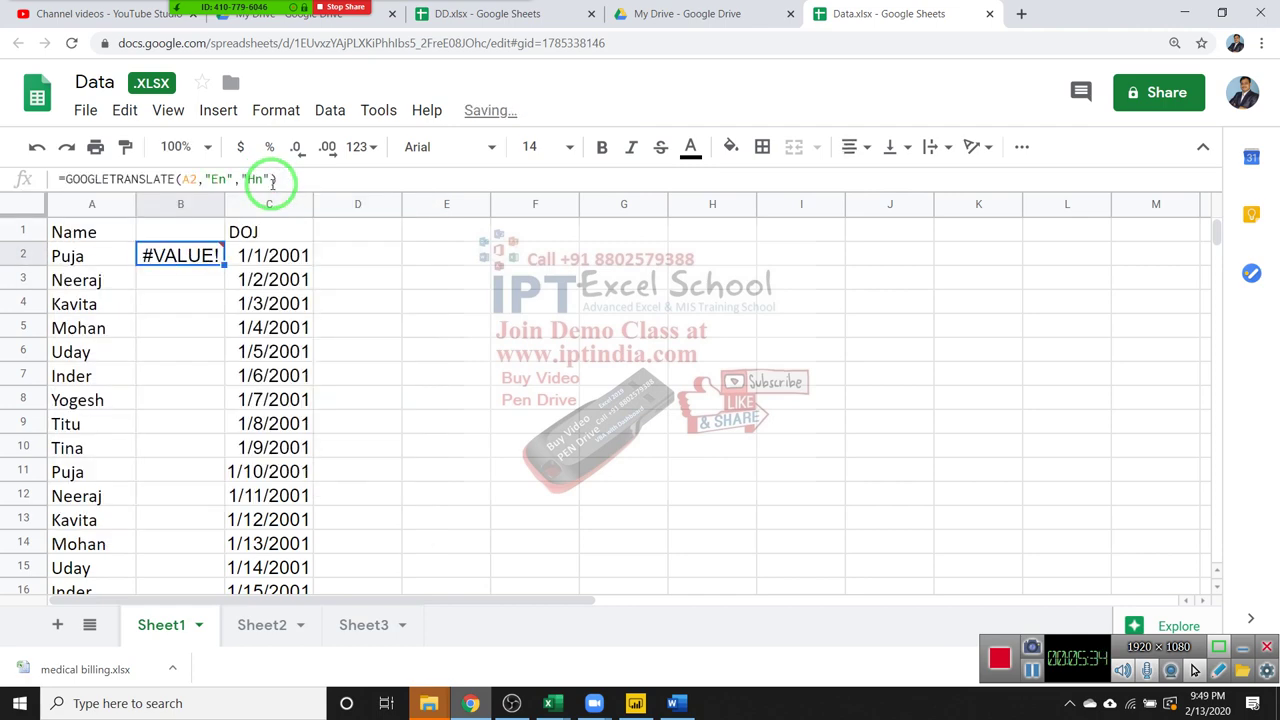
# Correct the codes to "en" and "hi" so B2 shows पूजा.
pyautogui.doubleClick(194, 252)
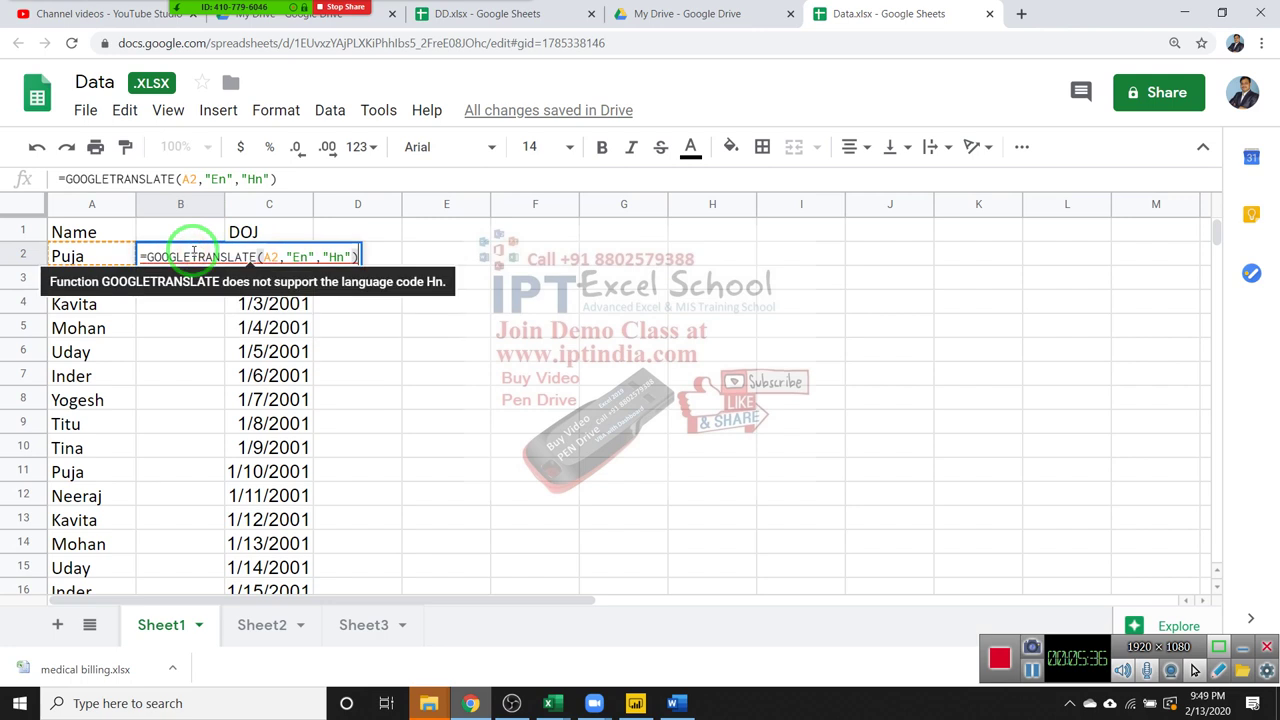
pyautogui.click(338, 257)
pyautogui.moveTo(348, 258); pyautogui.dragTo(410, 510)
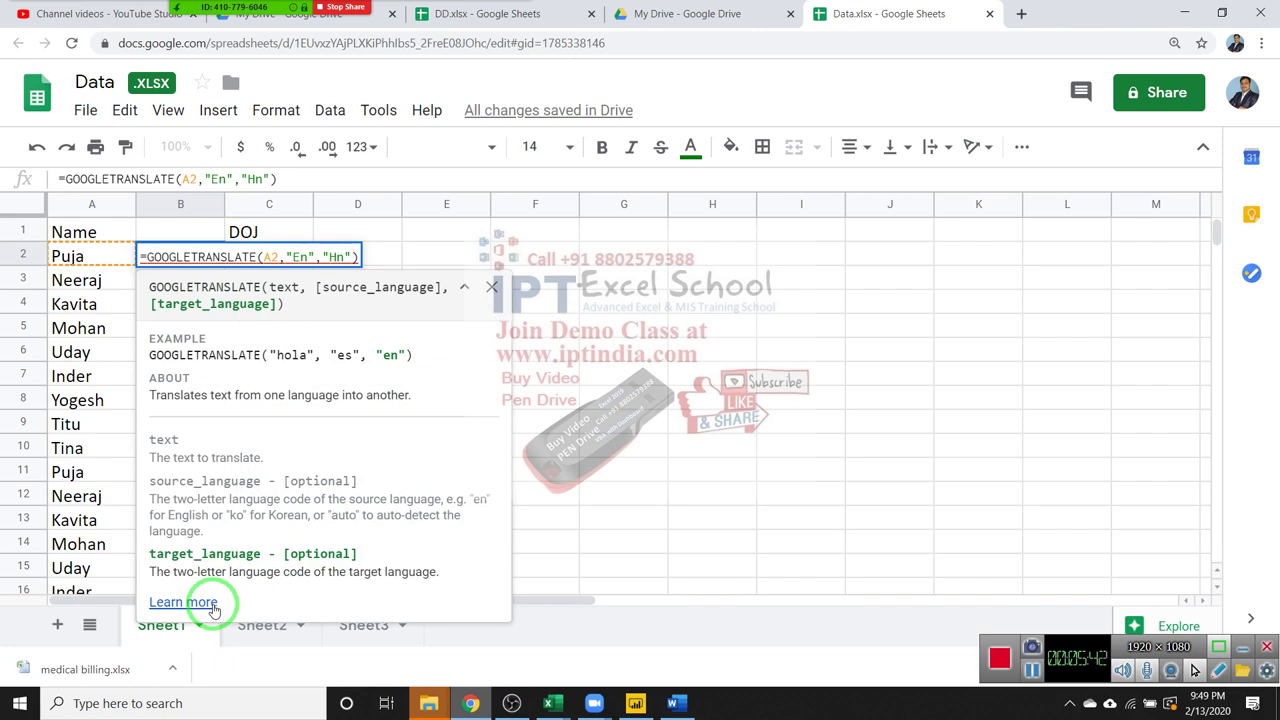
pyautogui.moveTo(288, 262); pyautogui.dragTo(280, 351)
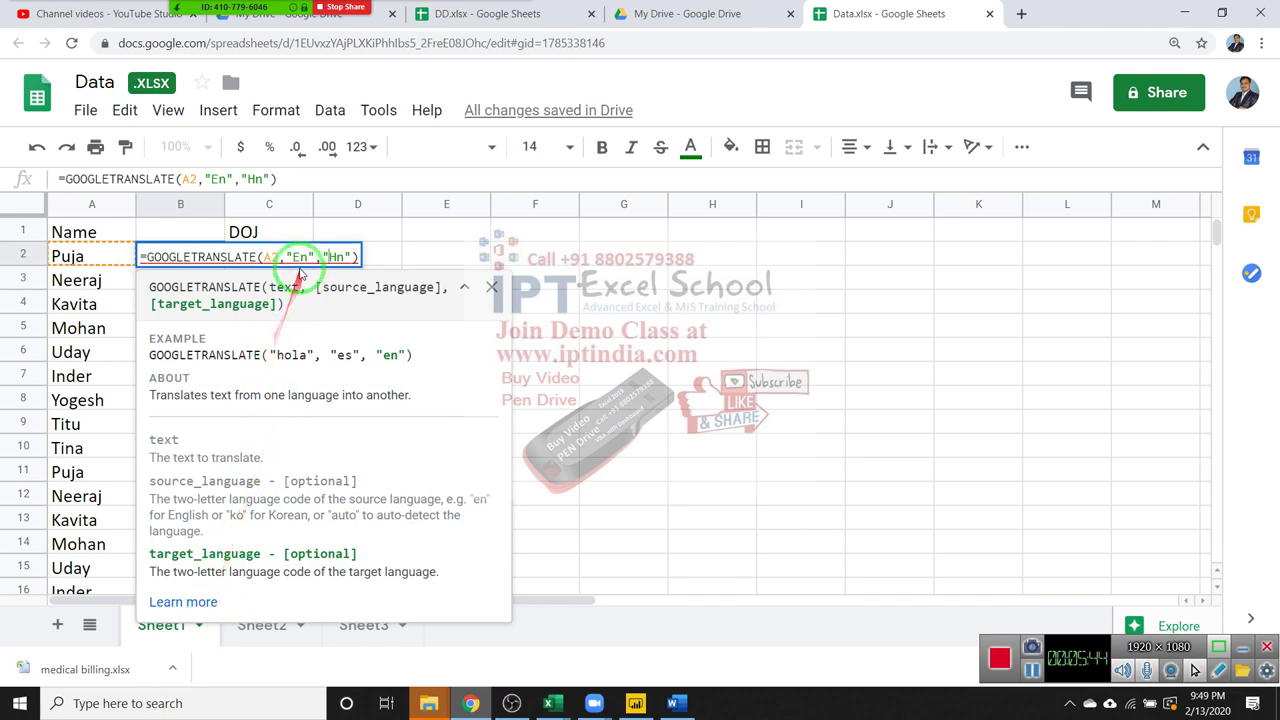
pyautogui.press('BackSpace')
pyautogui.write('e')
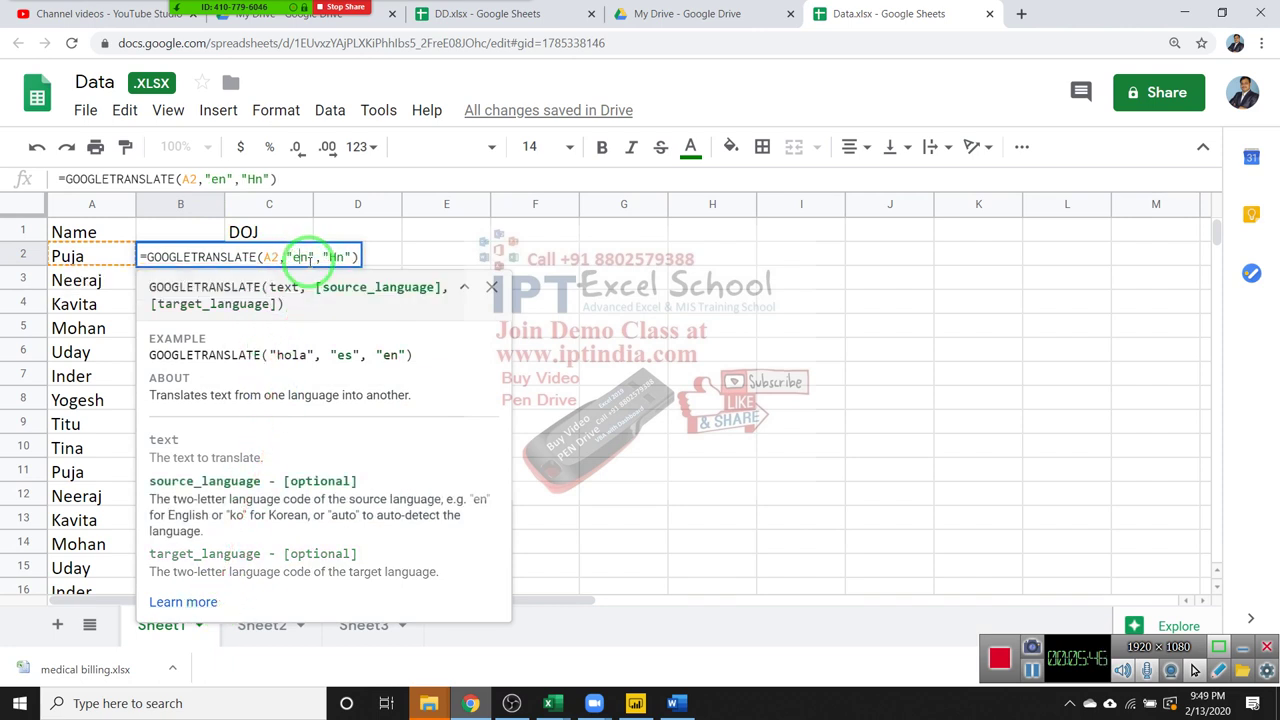
pyautogui.click(334, 257)
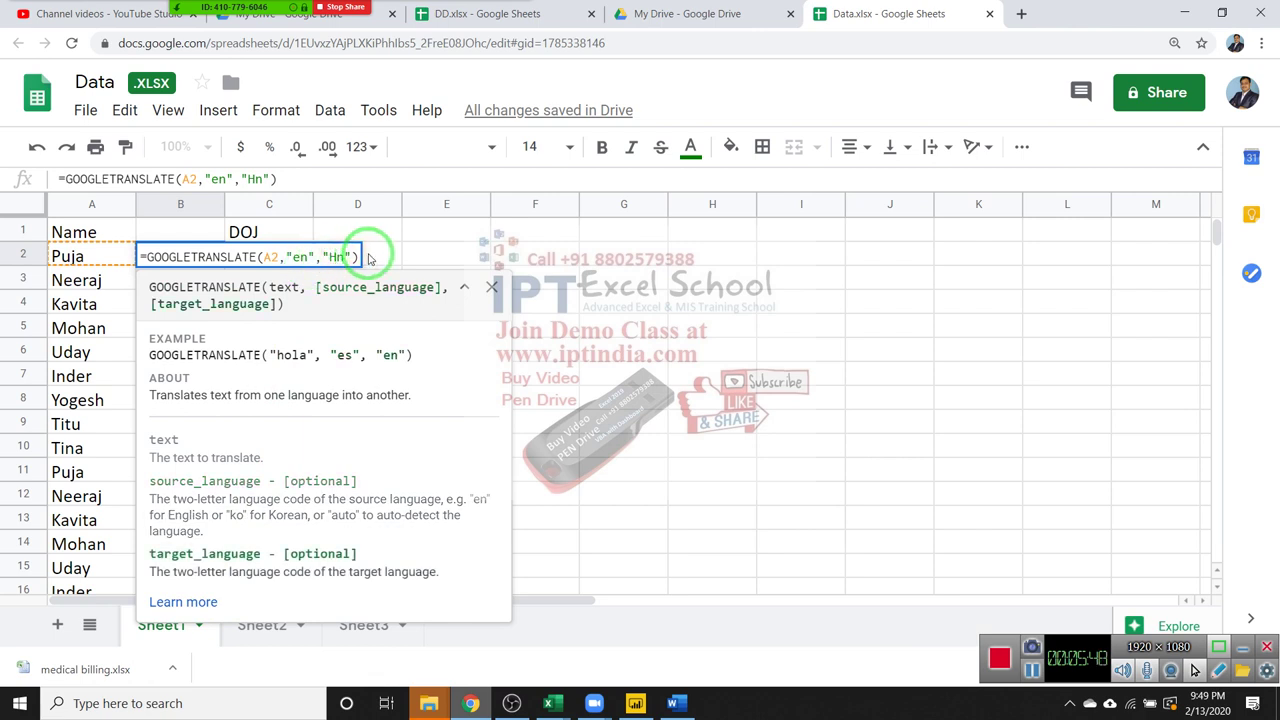
pyautogui.press('BackSpace')
pyautogui.press('Return')
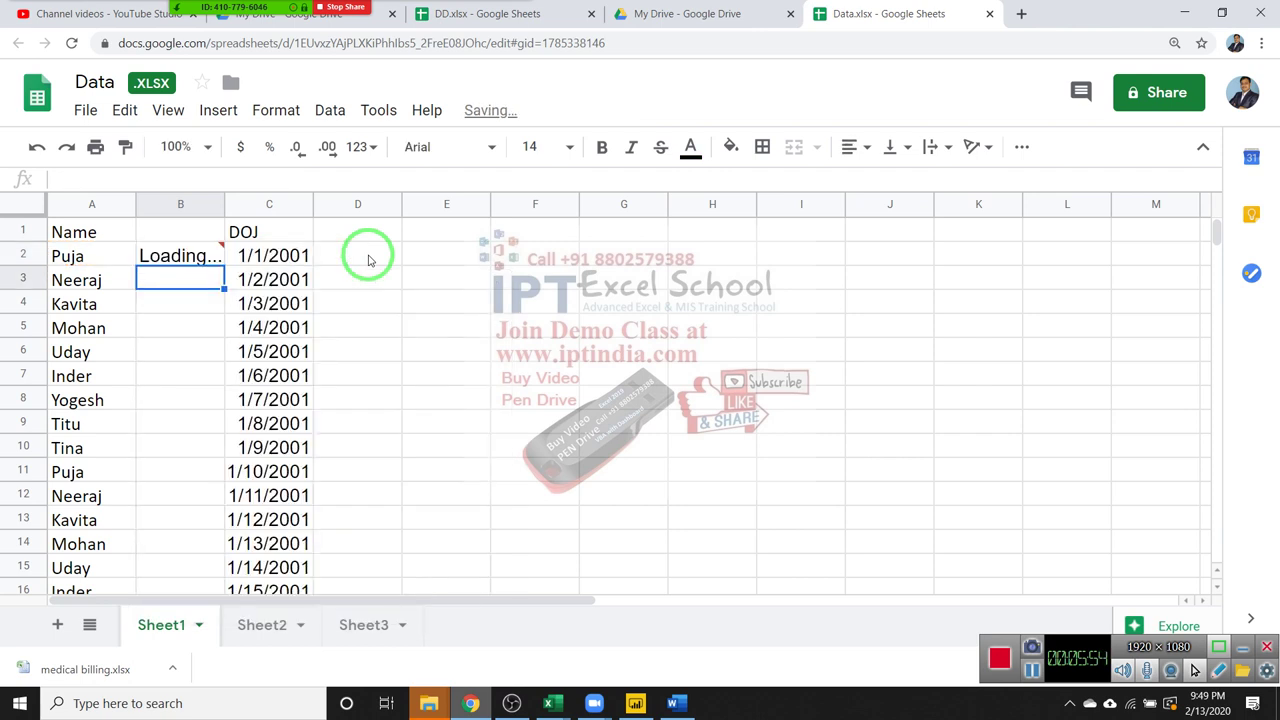
pyautogui.press('Up')
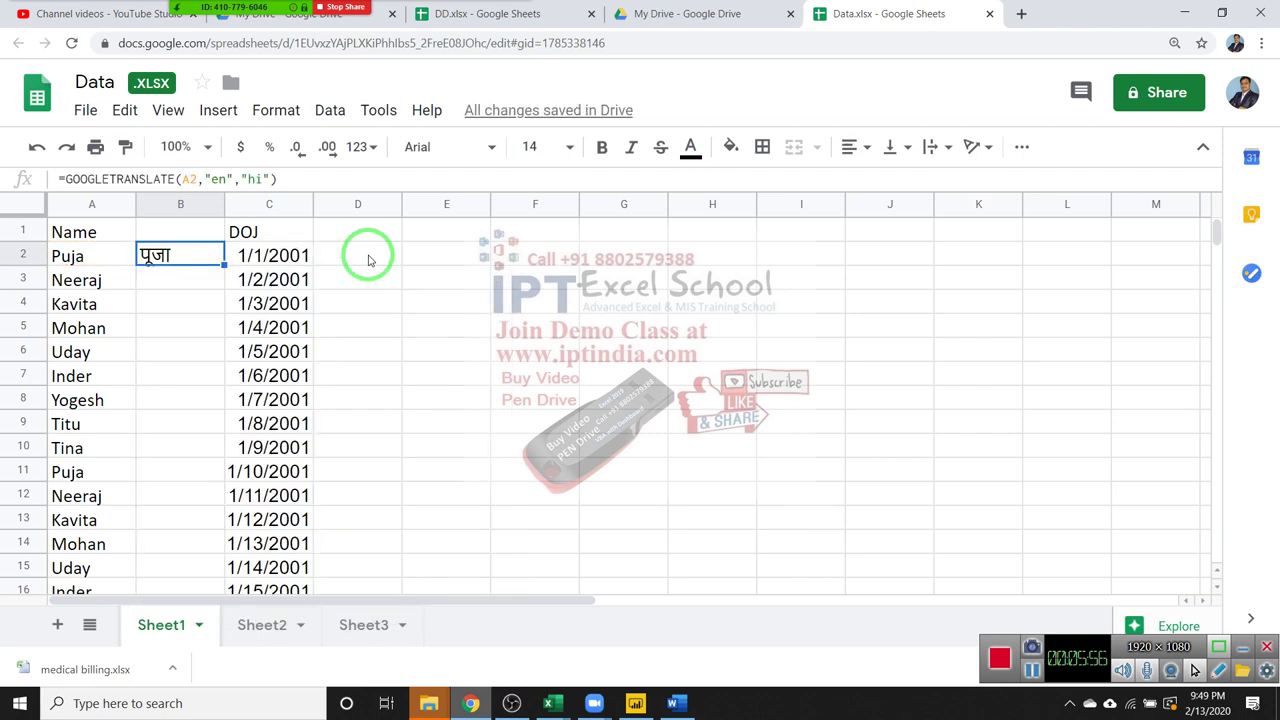
# Copy B2's translation formula down to B17 and review the Hindi names.
pyautogui.click(207, 270)
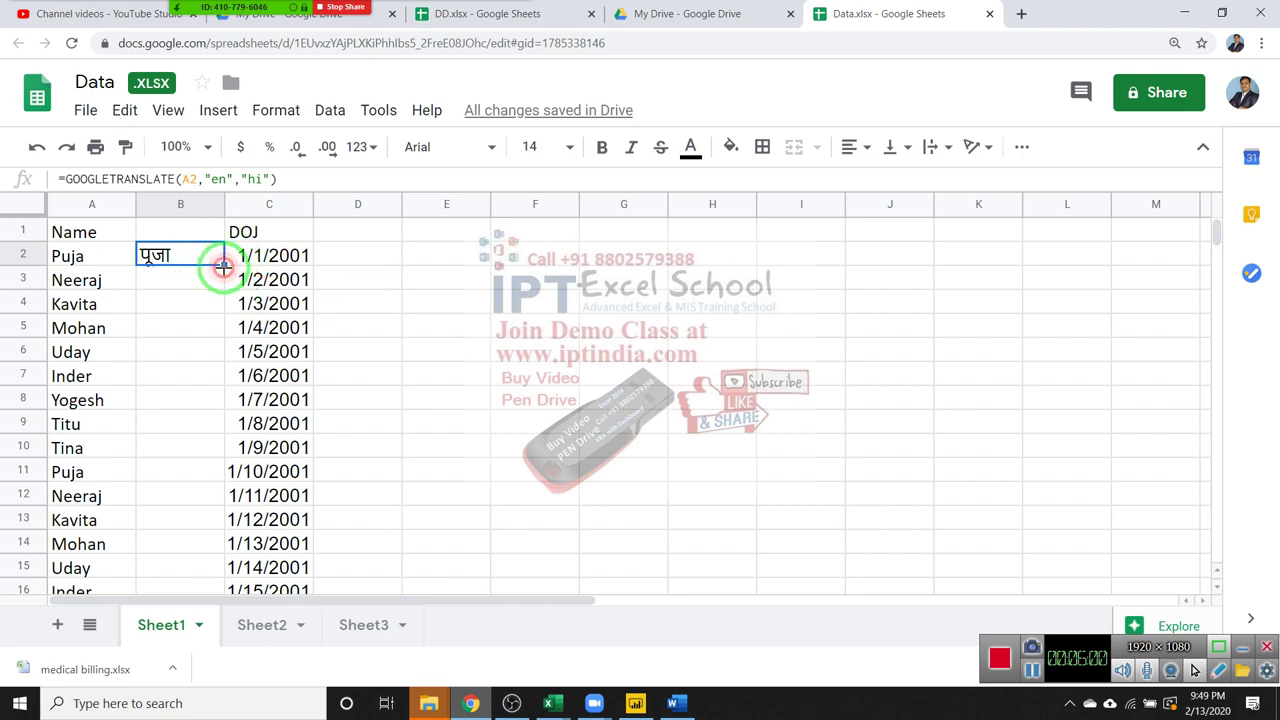
pyautogui.doubleClick(223, 266)
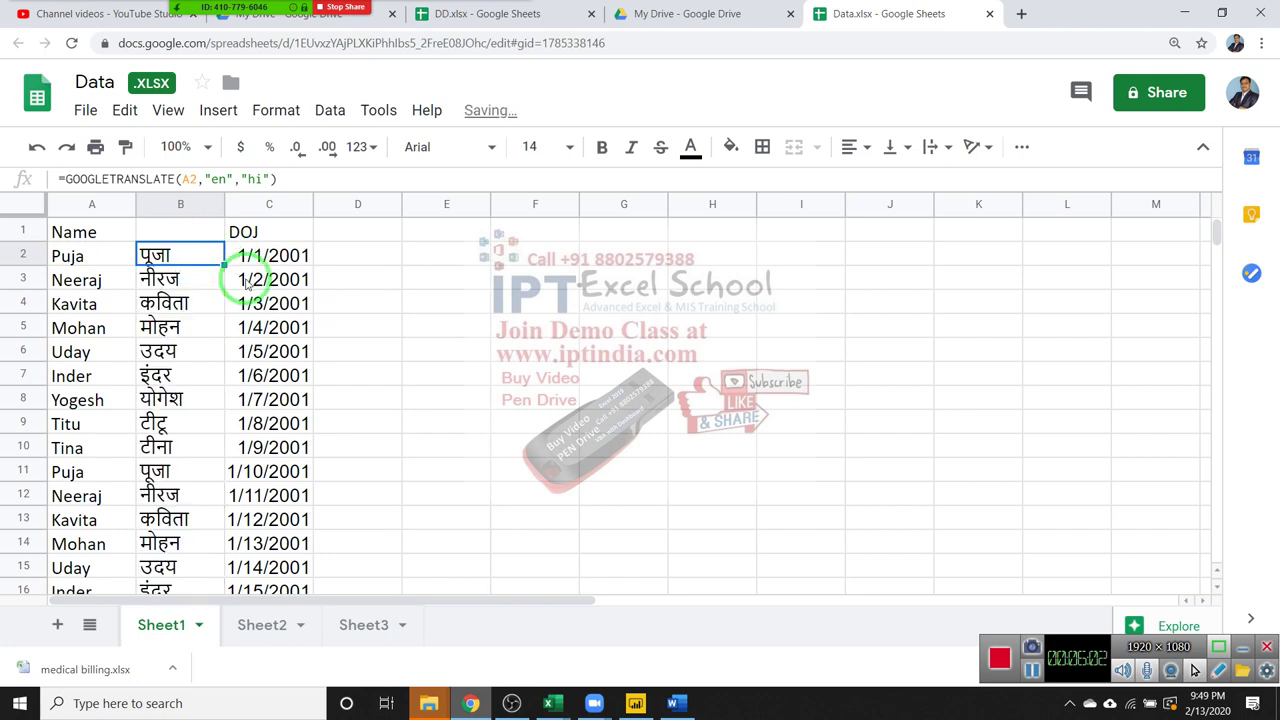
pyautogui.scroll(-3, 202, 352)
pyautogui.scroll(3, 202, 352)
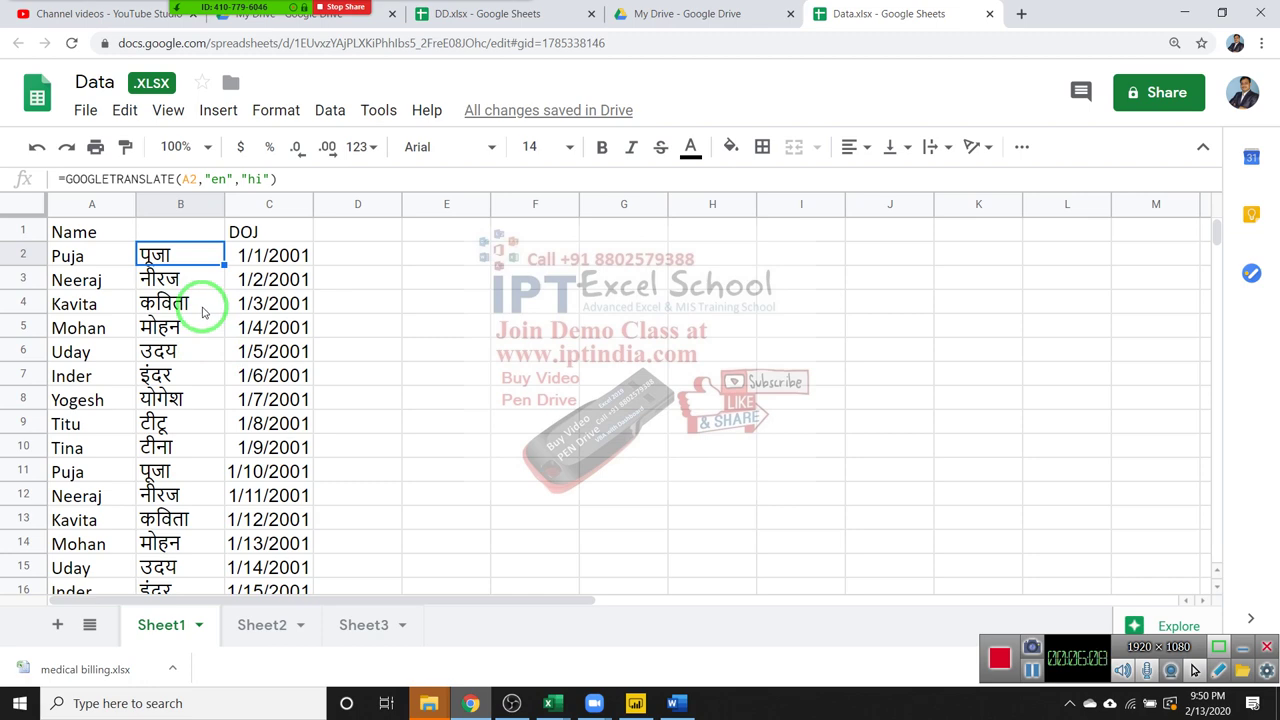
pyautogui.scroll(-3, 189, 354)
pyautogui.scroll(2, 189, 354)
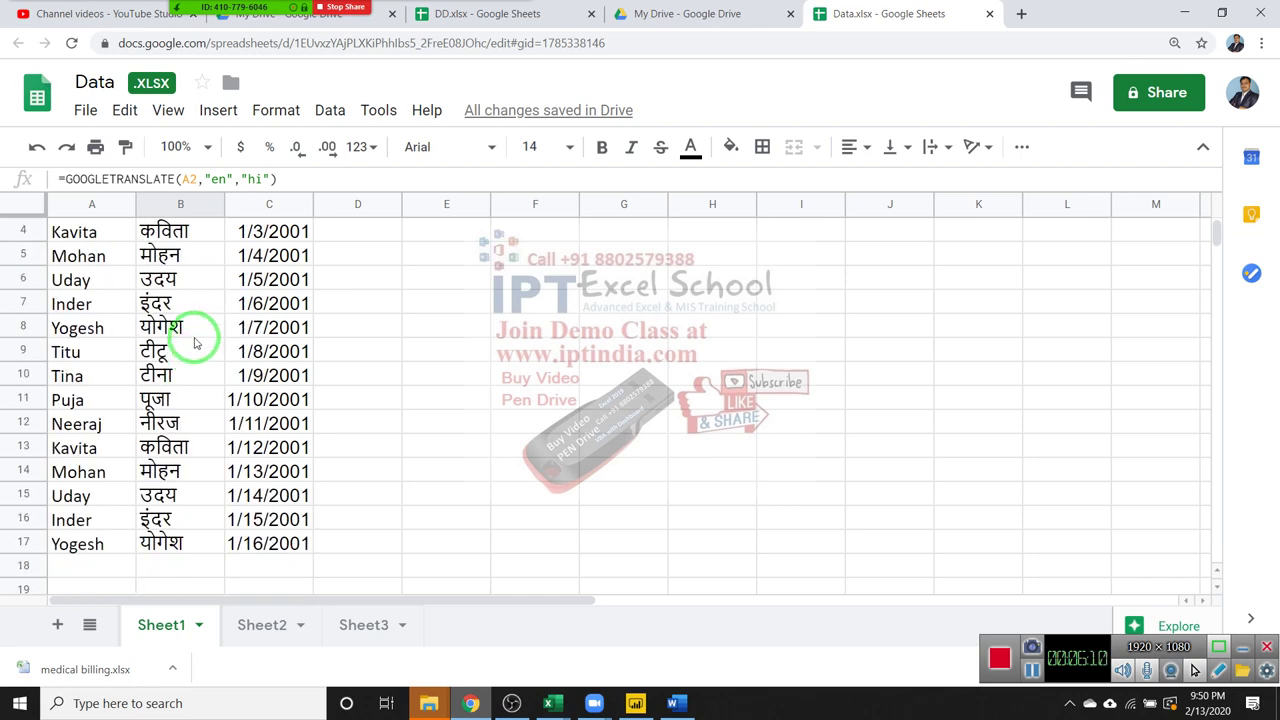
pyautogui.scroll(1, 196, 340)
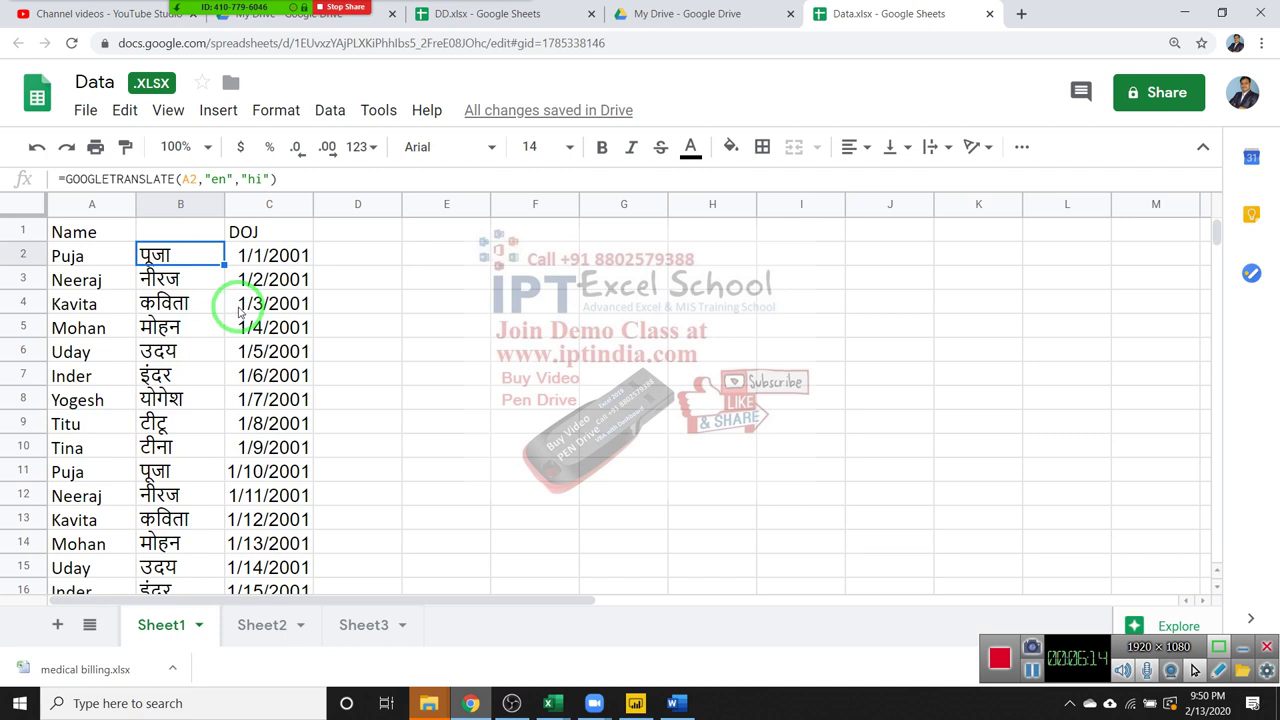
pyautogui.moveTo(105, 140); pyautogui.dragTo(250, 195)
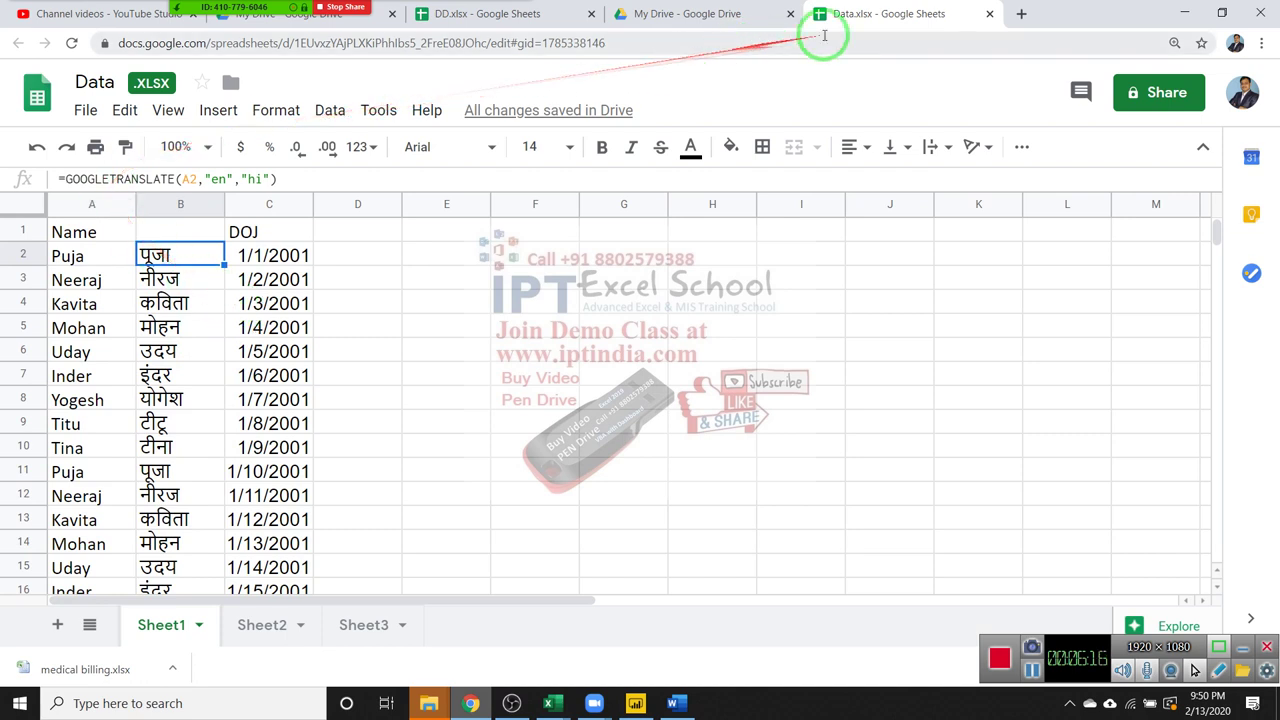
# Download the sheet as a Microsoft Excel (.xlsx) workbook, Data.xlsx.
pyautogui.moveTo(828, 32); pyautogui.dragTo(840, 80)
pyautogui.click(85, 110)
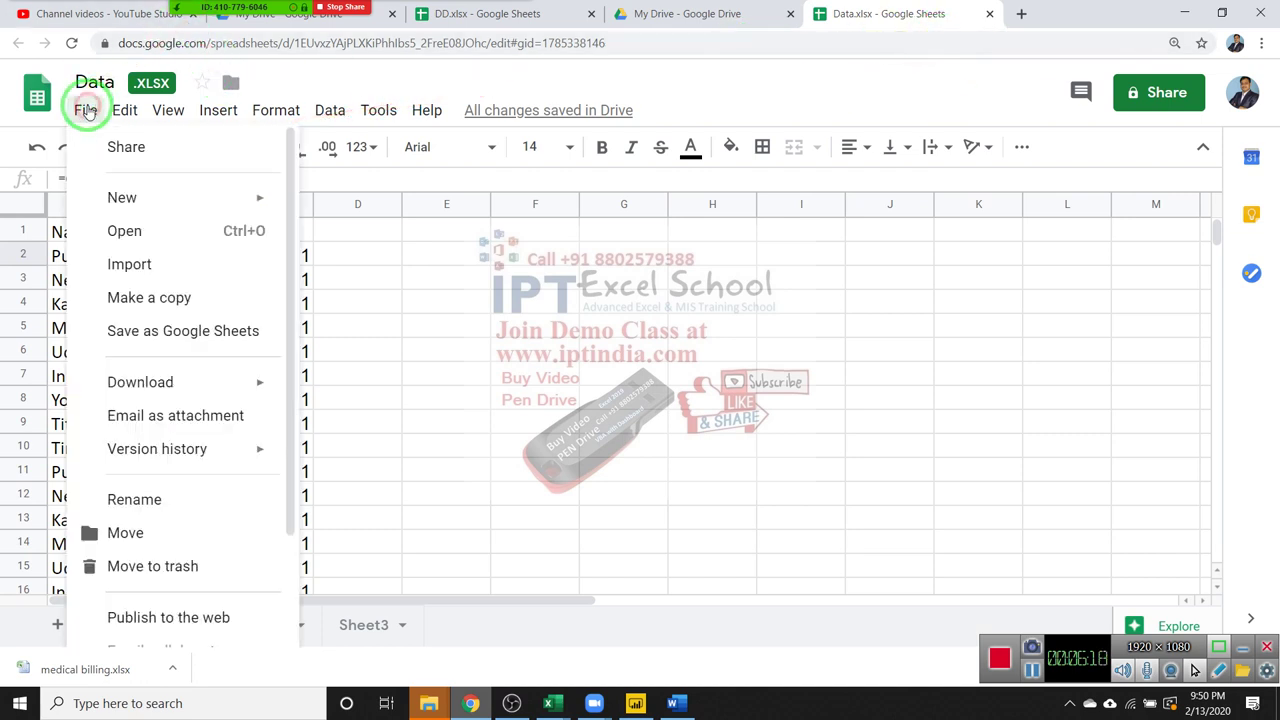
pyautogui.moveTo(100, 115); pyautogui.dragTo(122, 197)
pyautogui.moveTo(135, 382)
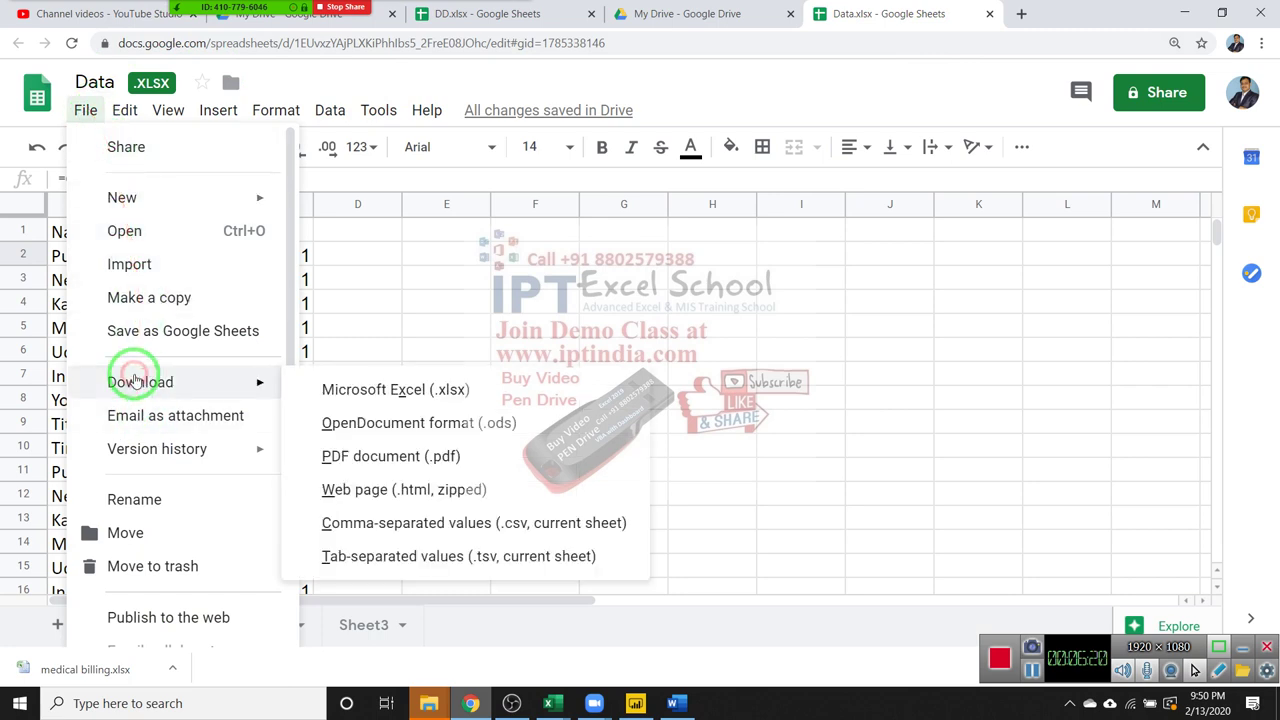
pyautogui.moveTo(135, 380); pyautogui.dragTo(335, 390)
pyautogui.click(335, 389)
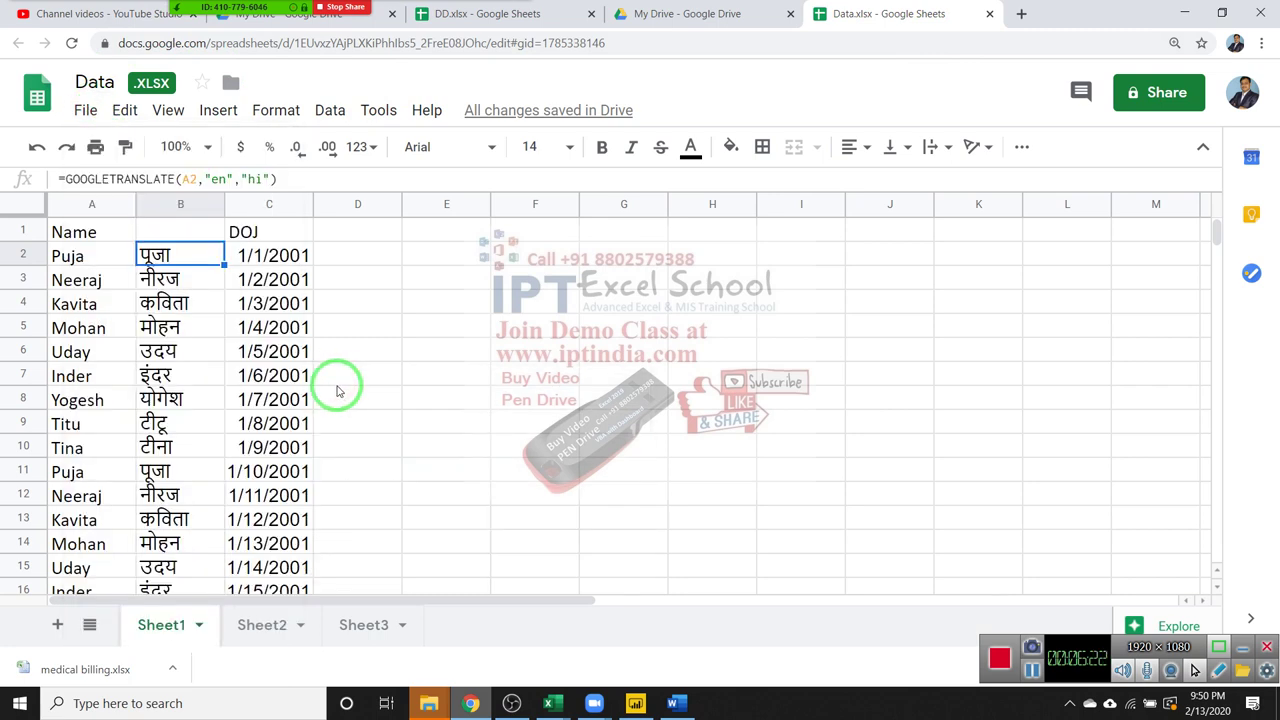
# Open the downloaded Data.xlsx and bring the Excel Book3 window forward.
pyautogui.moveTo(320, 400); pyautogui.dragTo(335, 522)
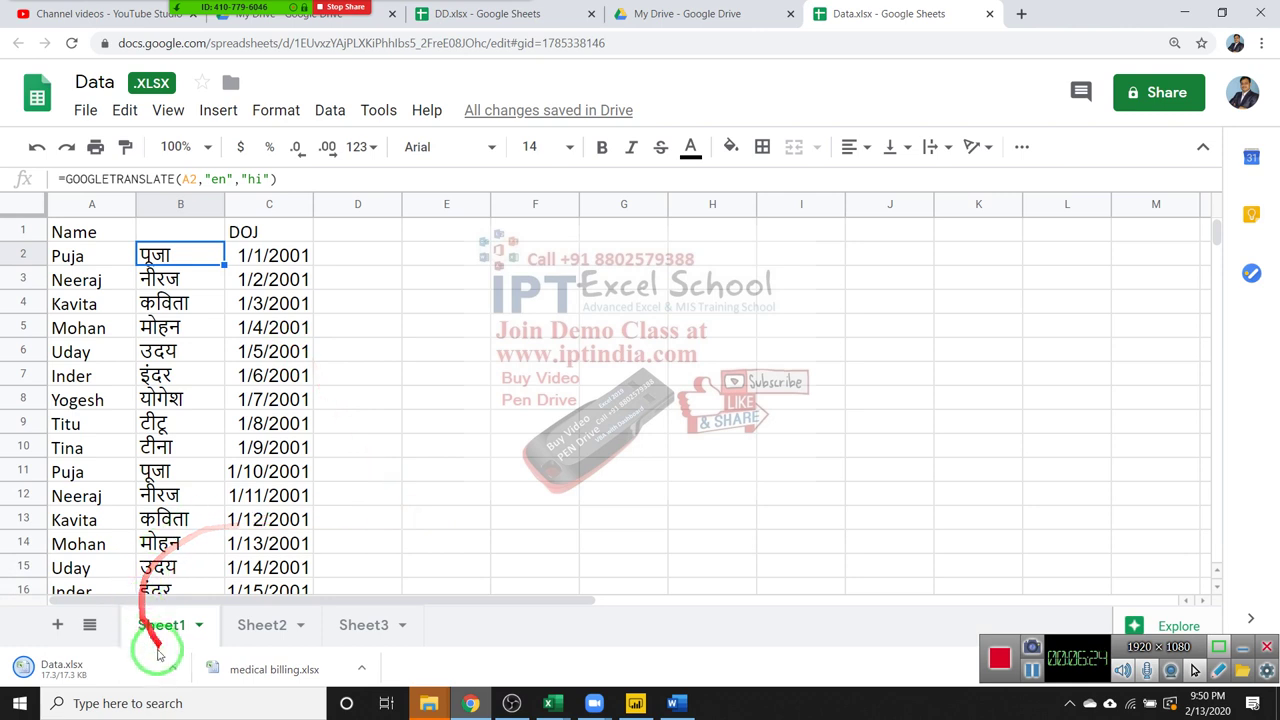
pyautogui.moveTo(148, 657); pyautogui.dragTo(103, 677)
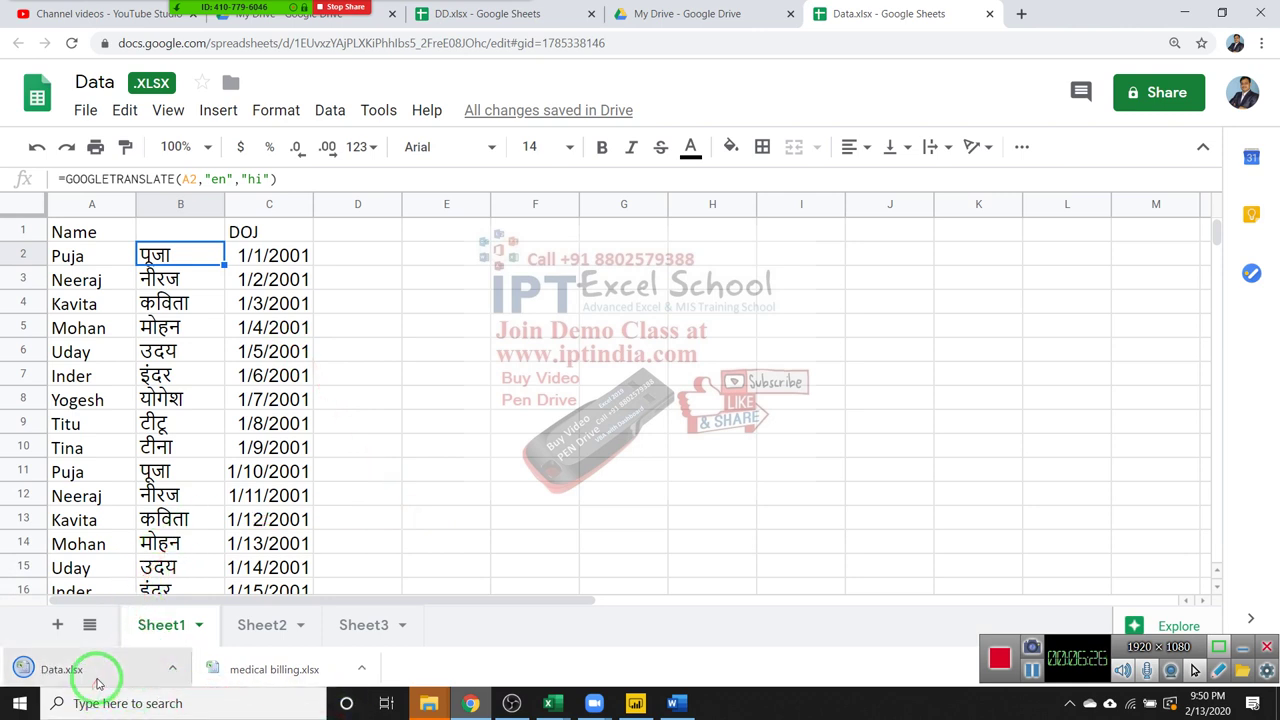
pyautogui.click(91, 678)
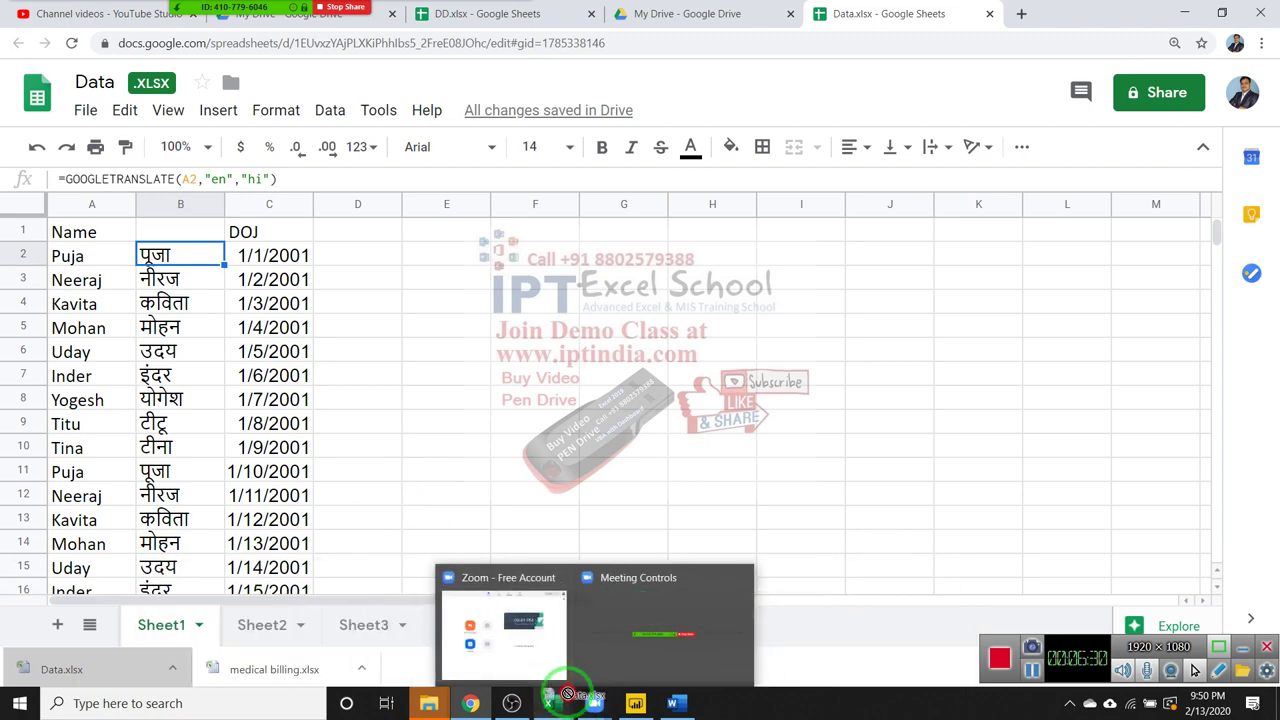
pyautogui.moveTo(564, 704)
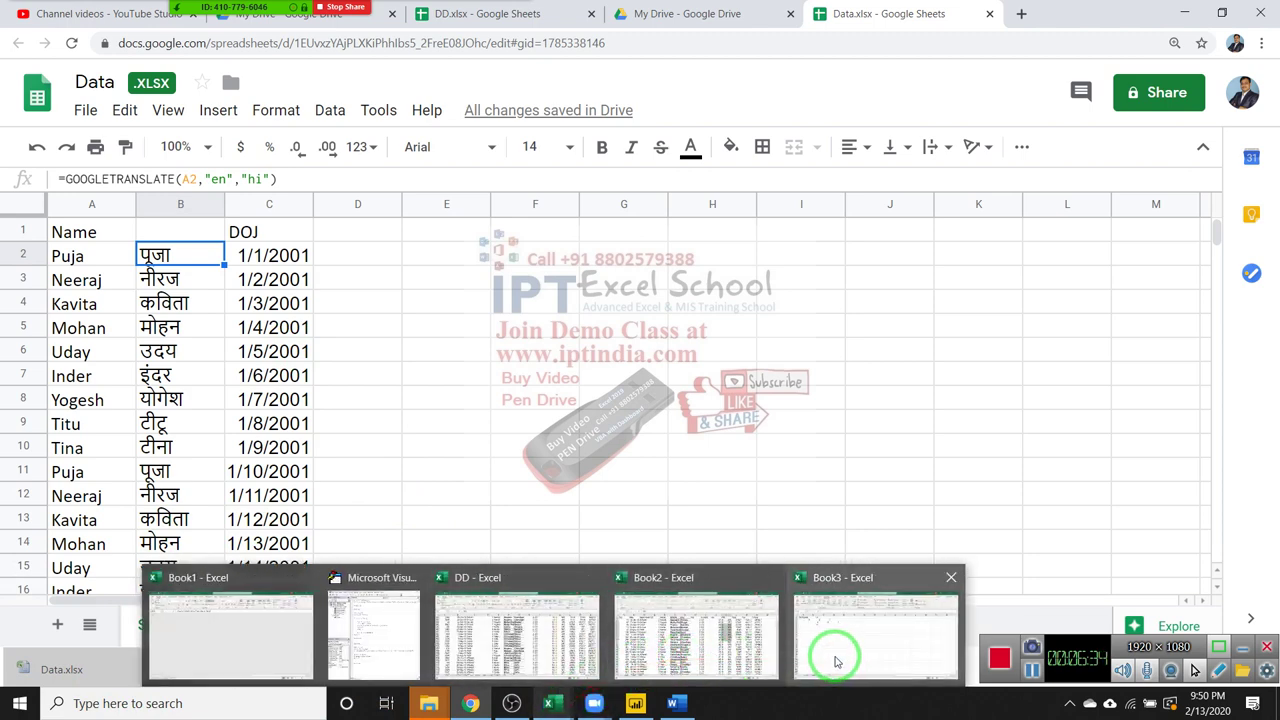
pyautogui.click(836, 661)
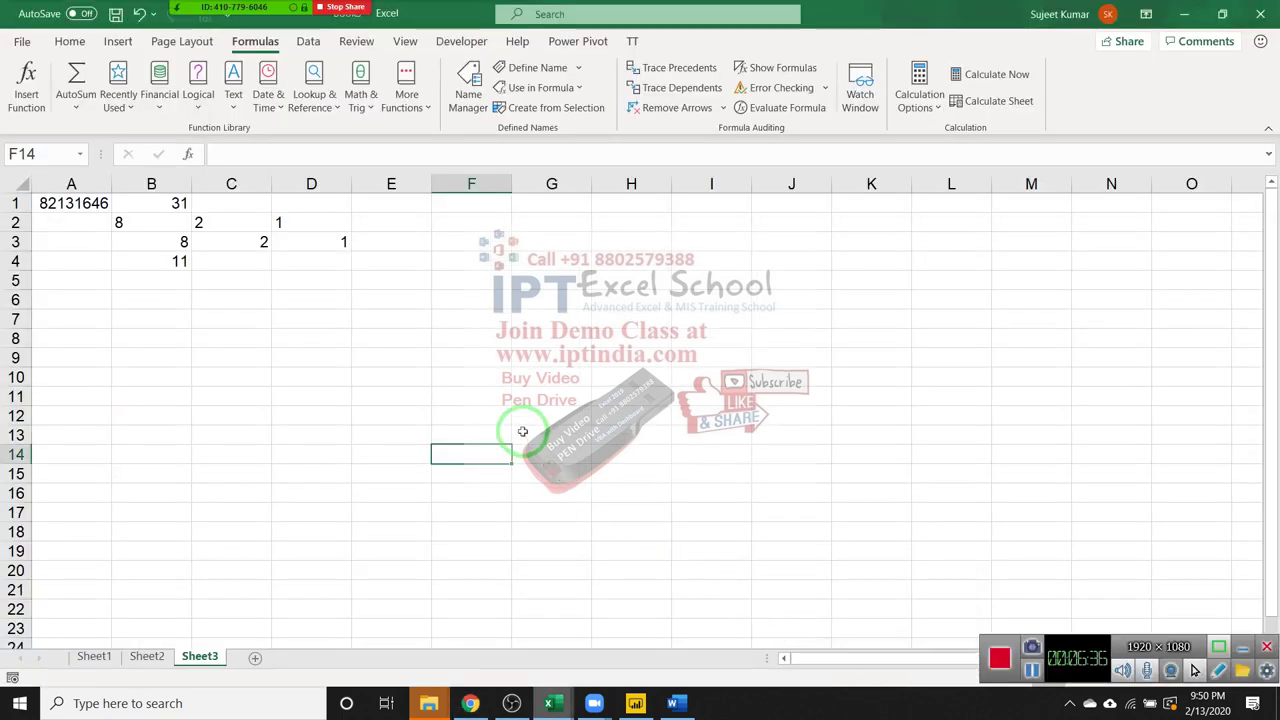
pyautogui.click(434, 338)
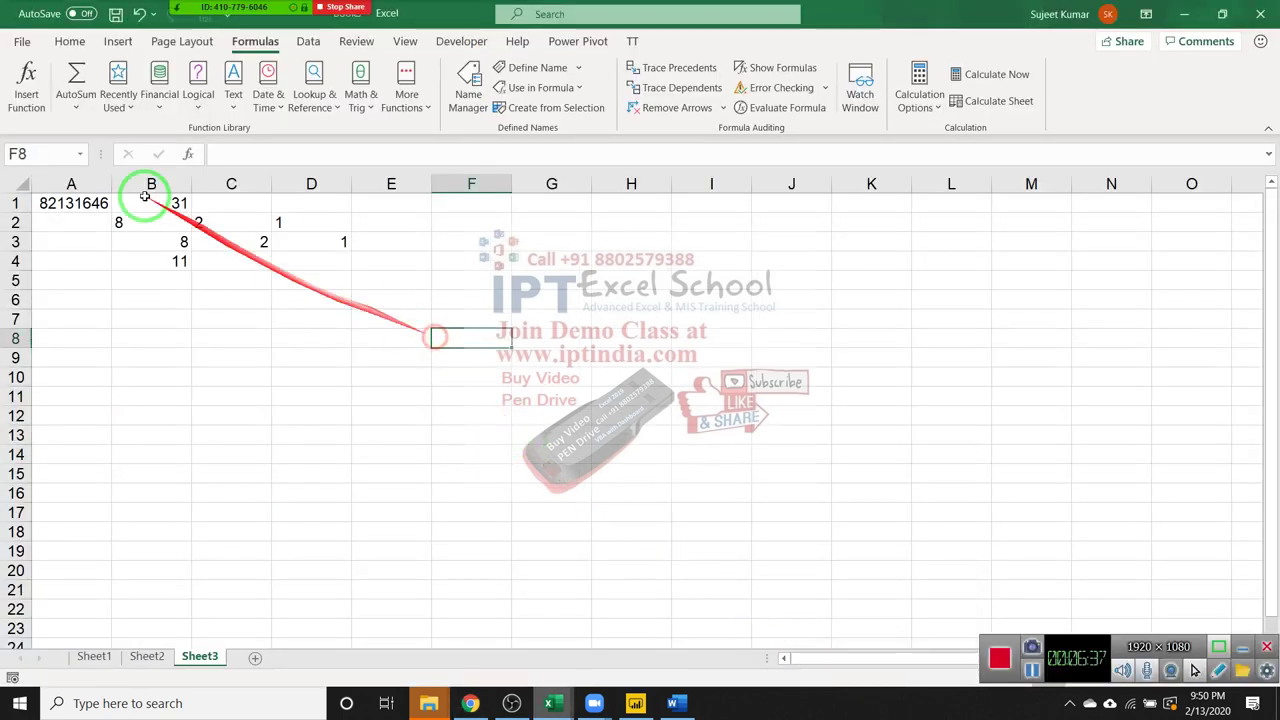
pyautogui.click(22, 44)
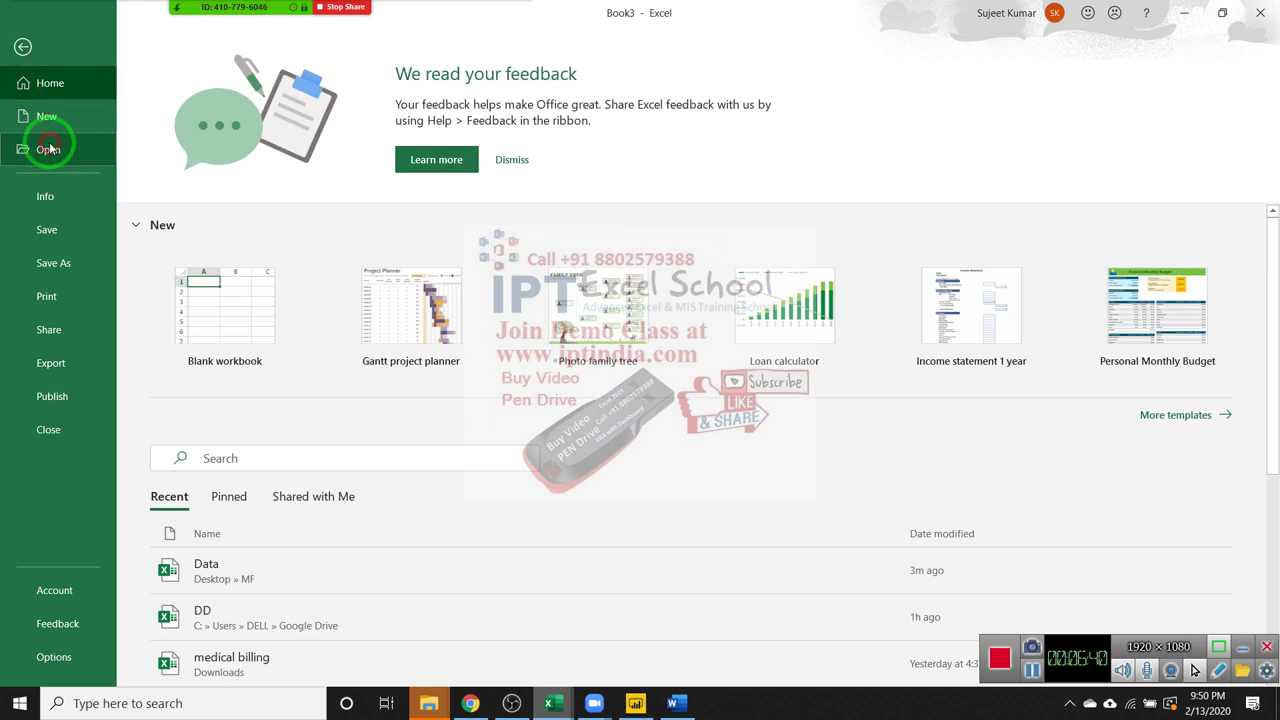
pyautogui.click(48, 149)
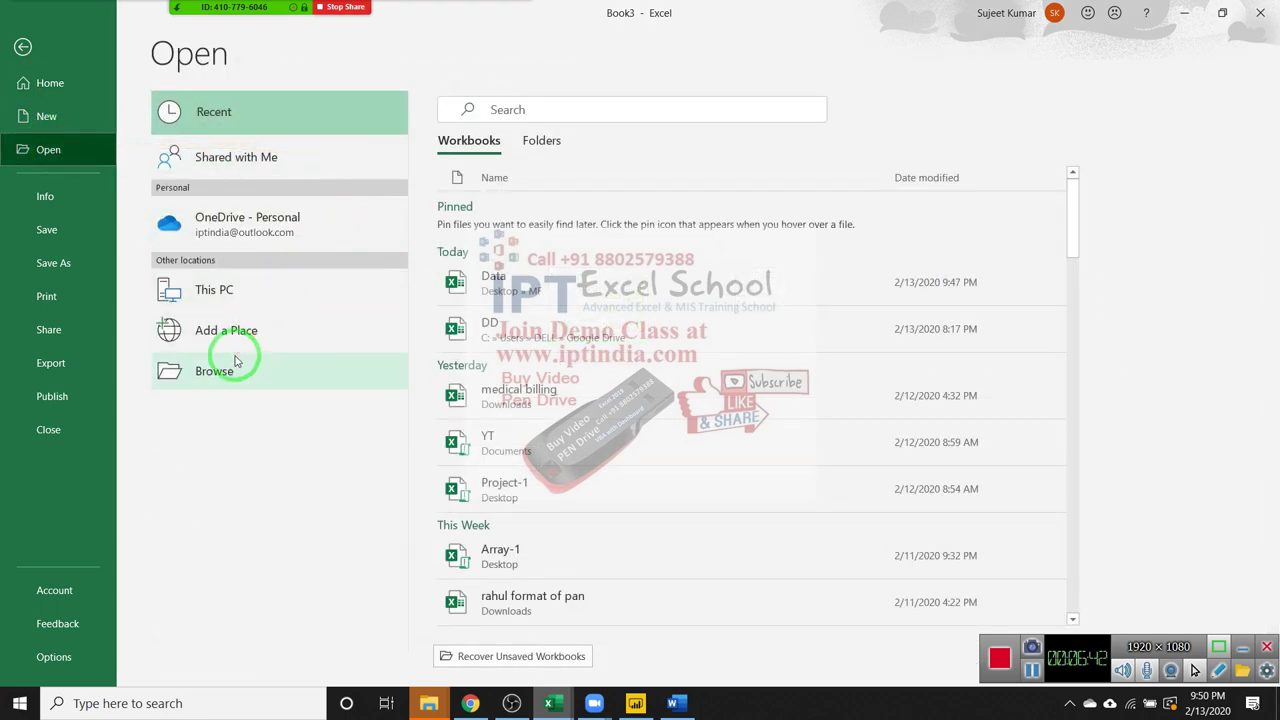
pyautogui.click(186, 381)
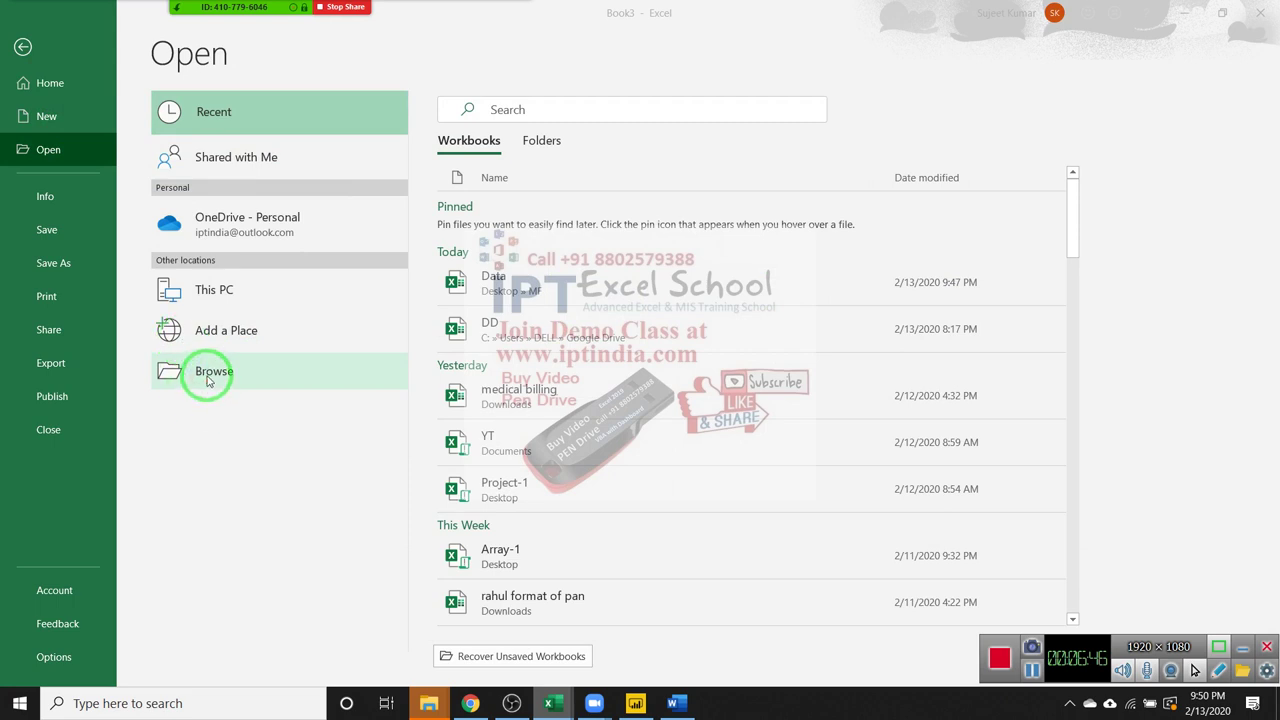
pyautogui.click(208, 380)
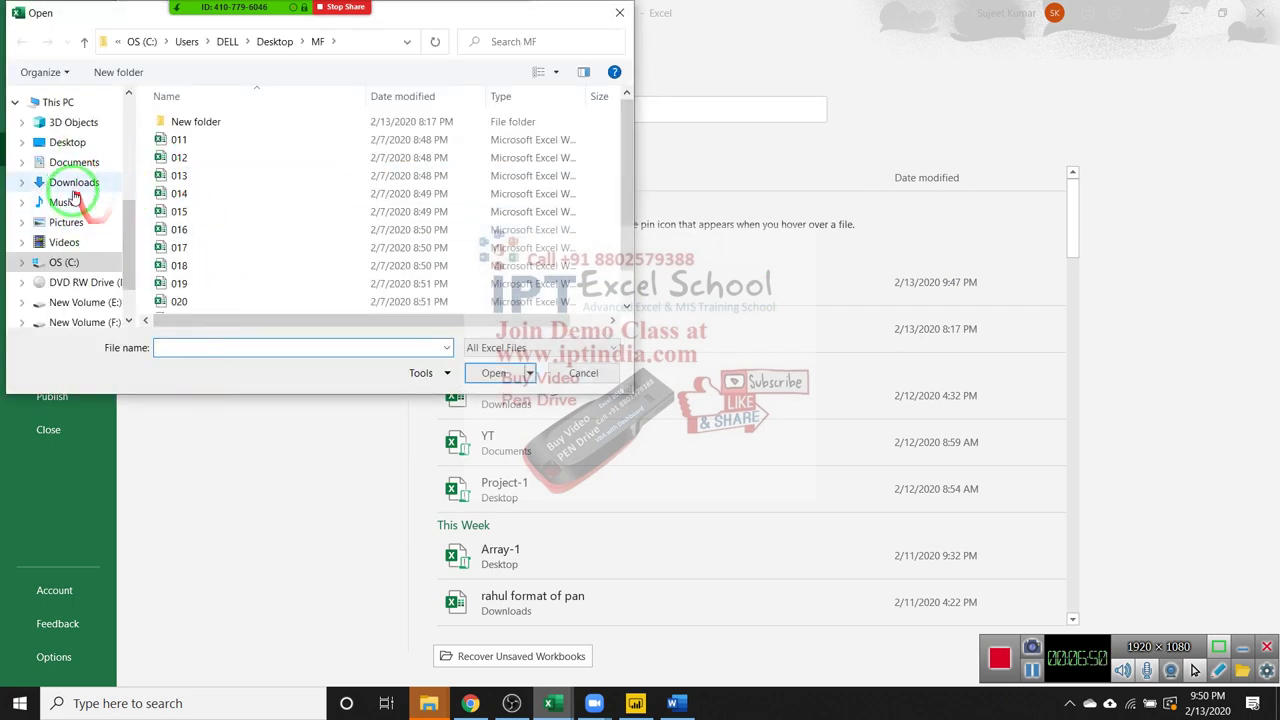
pyautogui.click(75, 181)
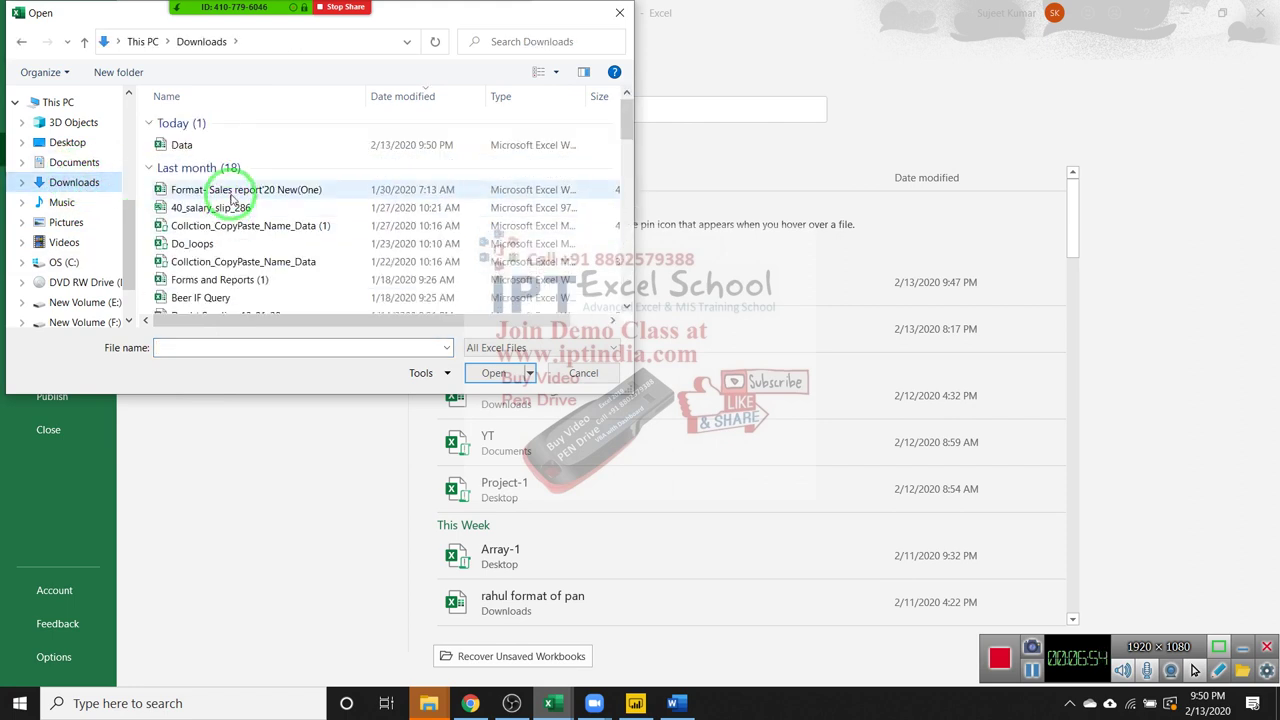
pyautogui.doubleClick(220, 146)
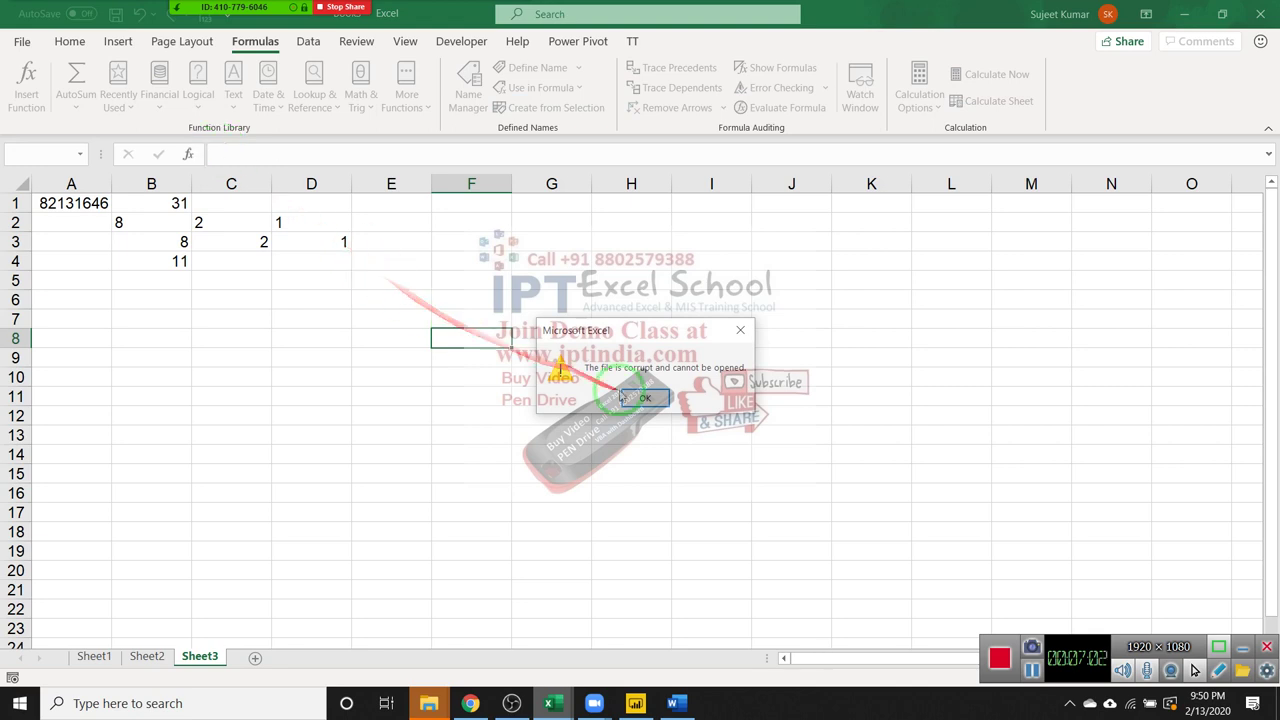
pyautogui.click(635, 391)
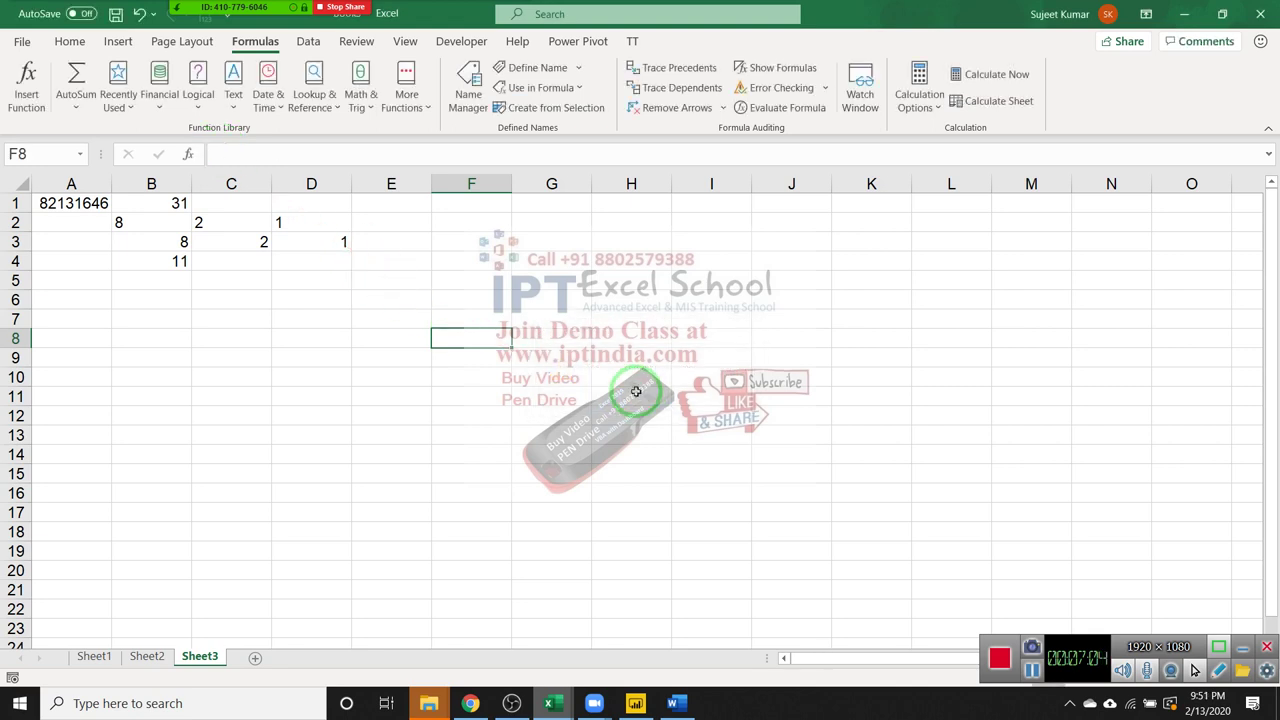
# Open the recent Data workbook from Excel's Open page, then close that window.
pyautogui.click(334, 358)
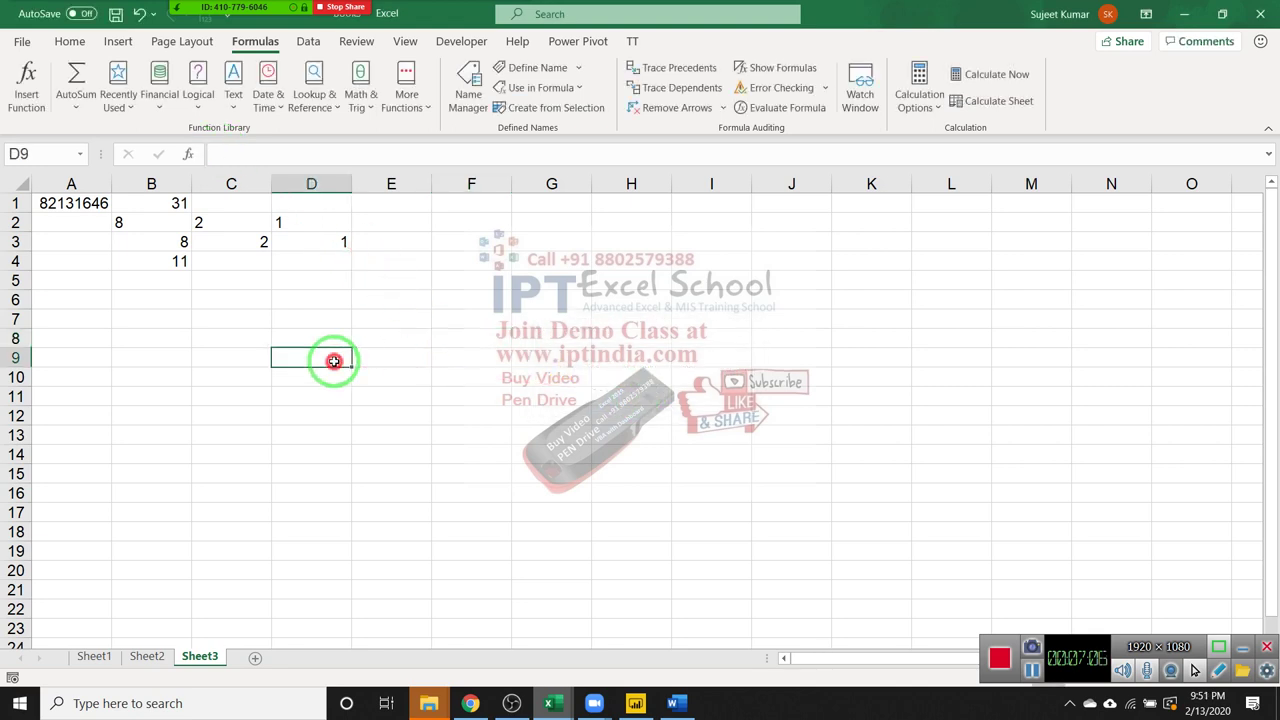
pyautogui.click(22, 41)
pyautogui.click(48, 149)
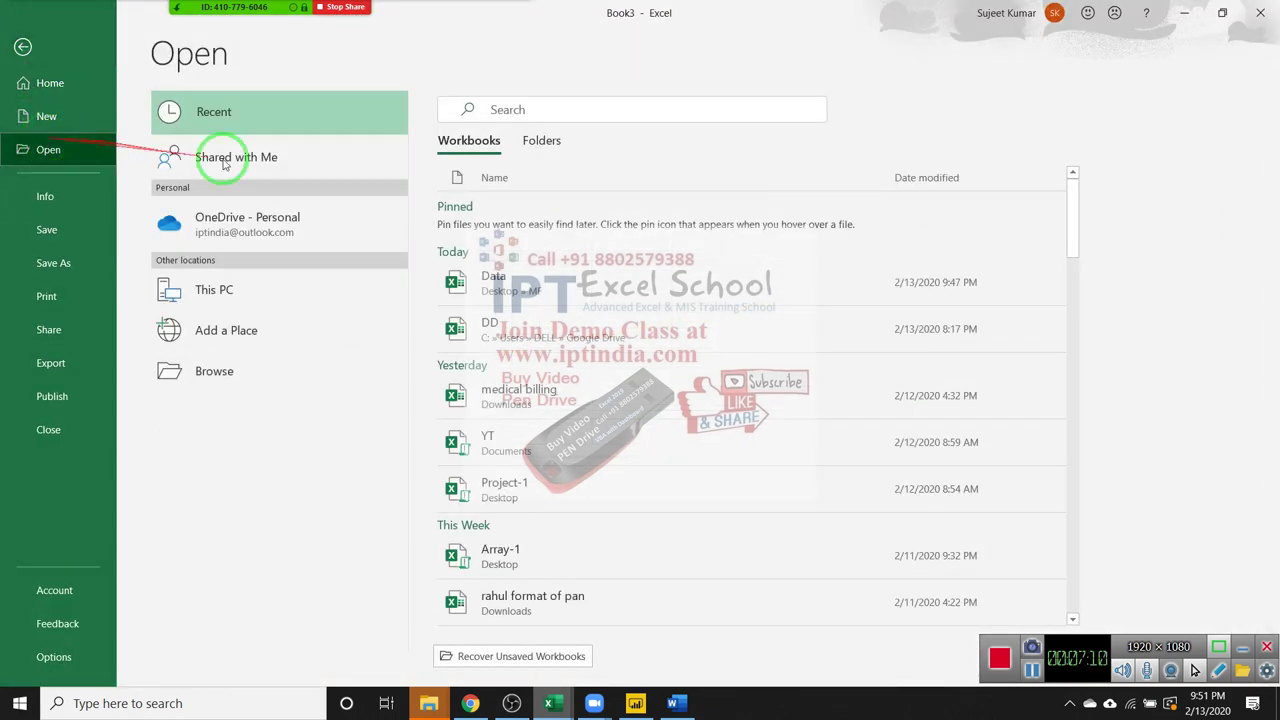
pyautogui.click(500, 280)
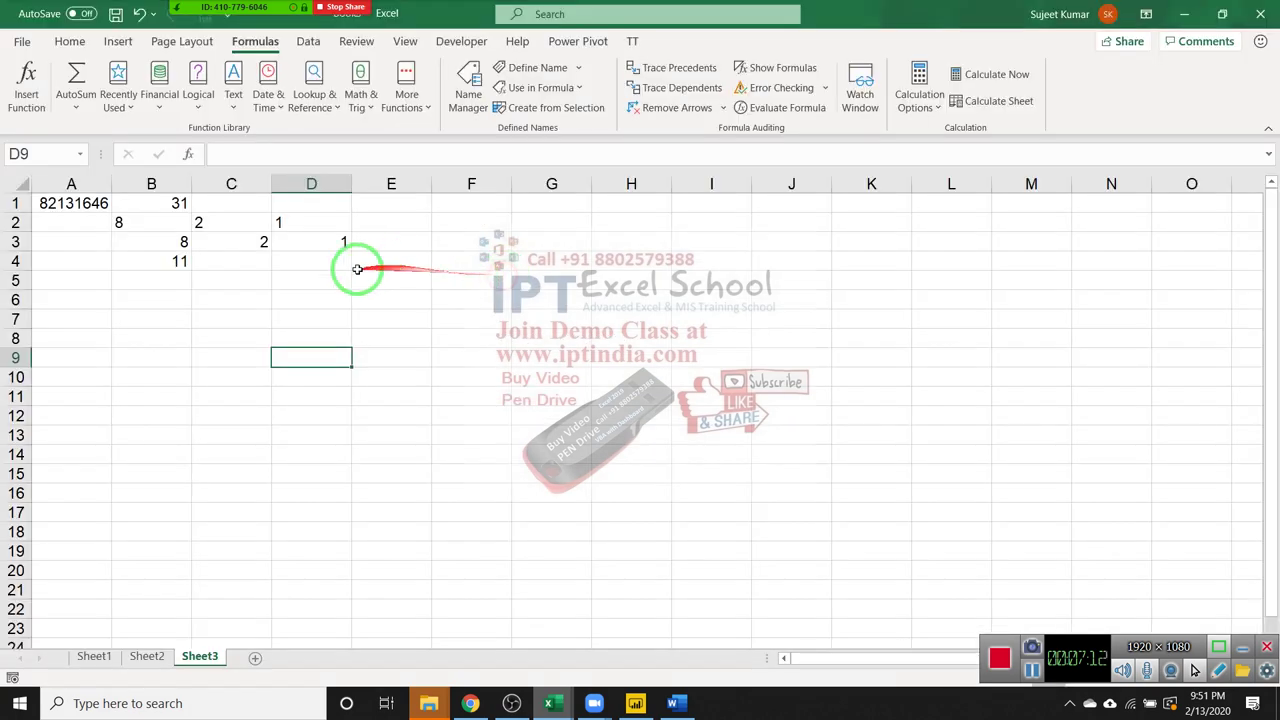
pyautogui.click(1260, 13)
# Browse to the Downloads folder and open today's downloaded Data workbook.
pyautogui.click(22, 41)
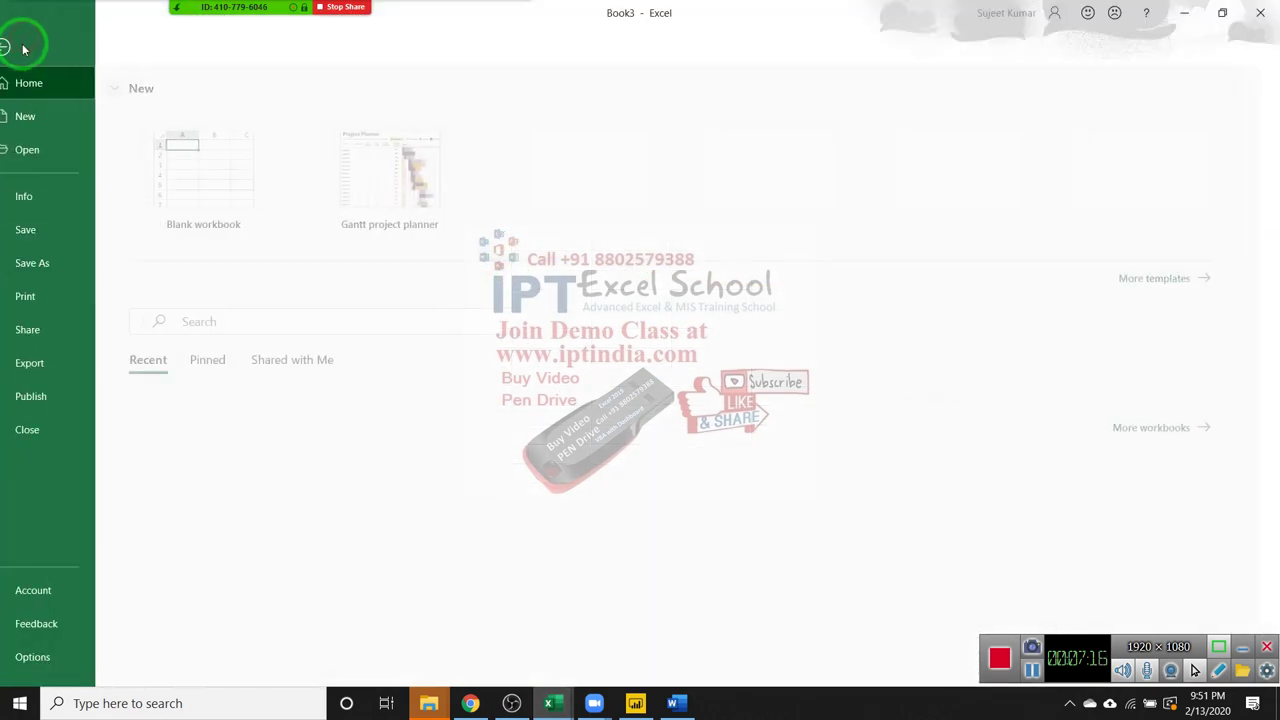
pyautogui.click(40, 149)
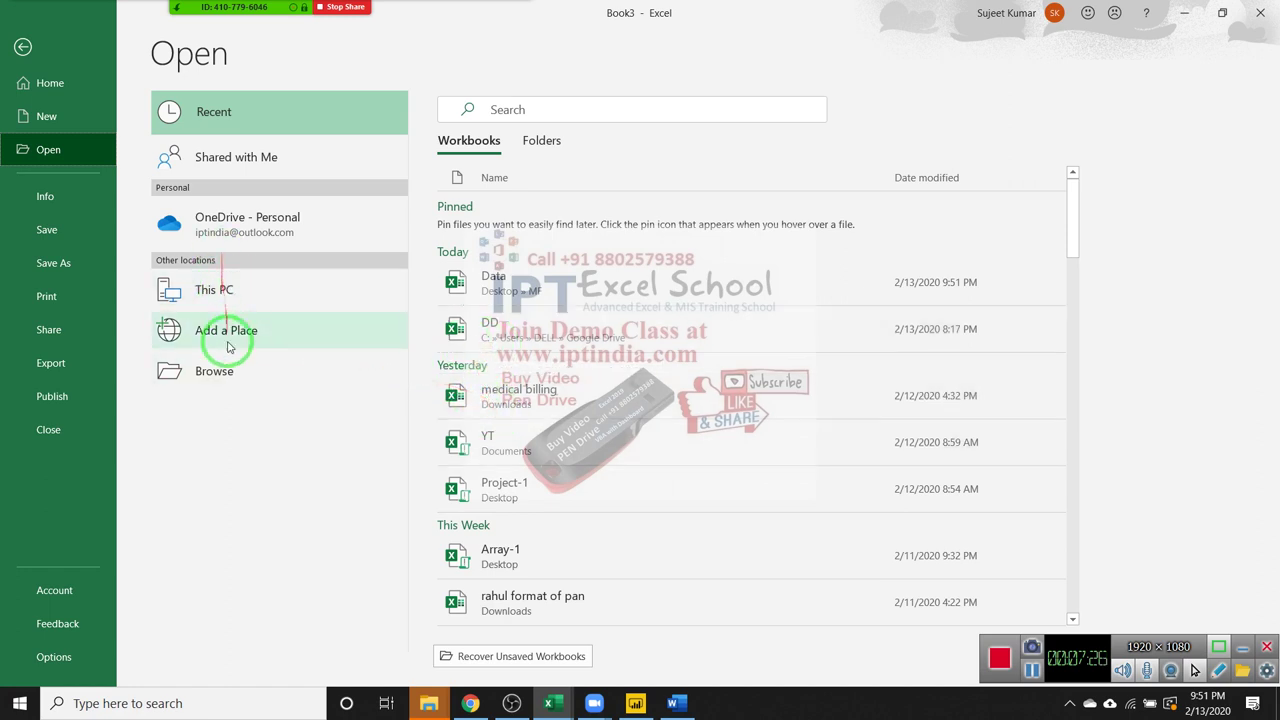
pyautogui.click(228, 376)
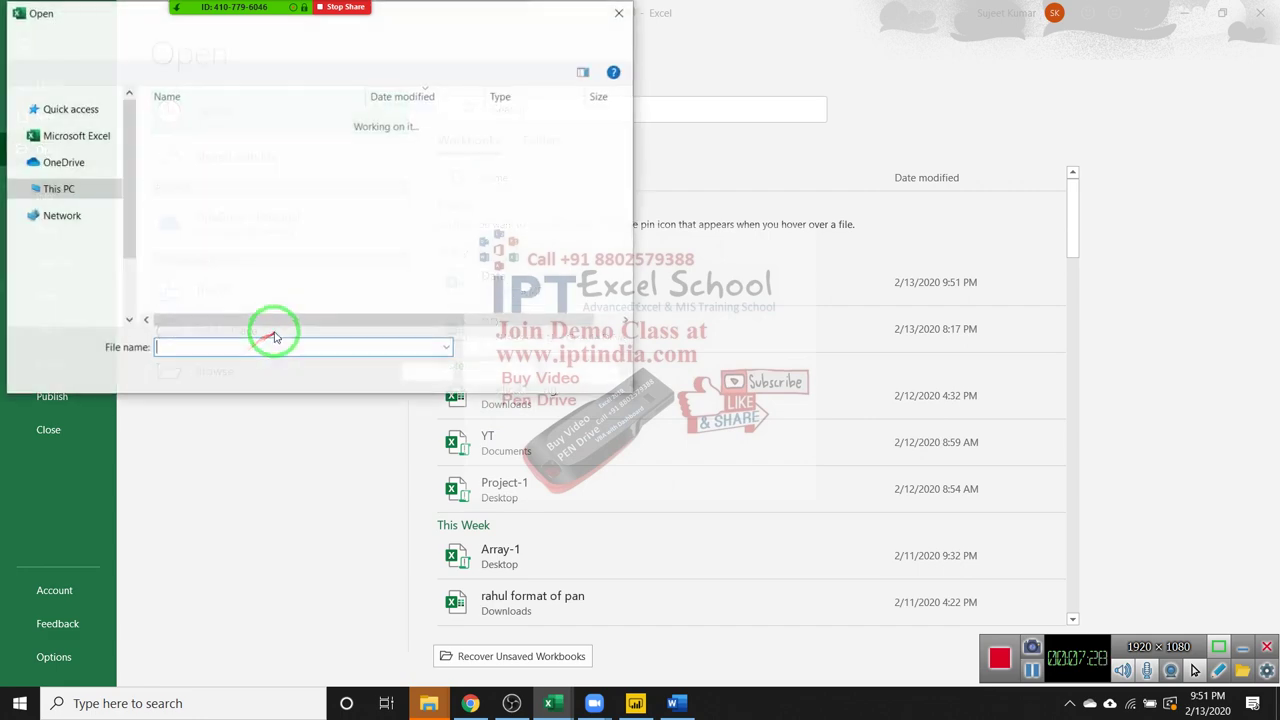
pyautogui.click(72, 185)
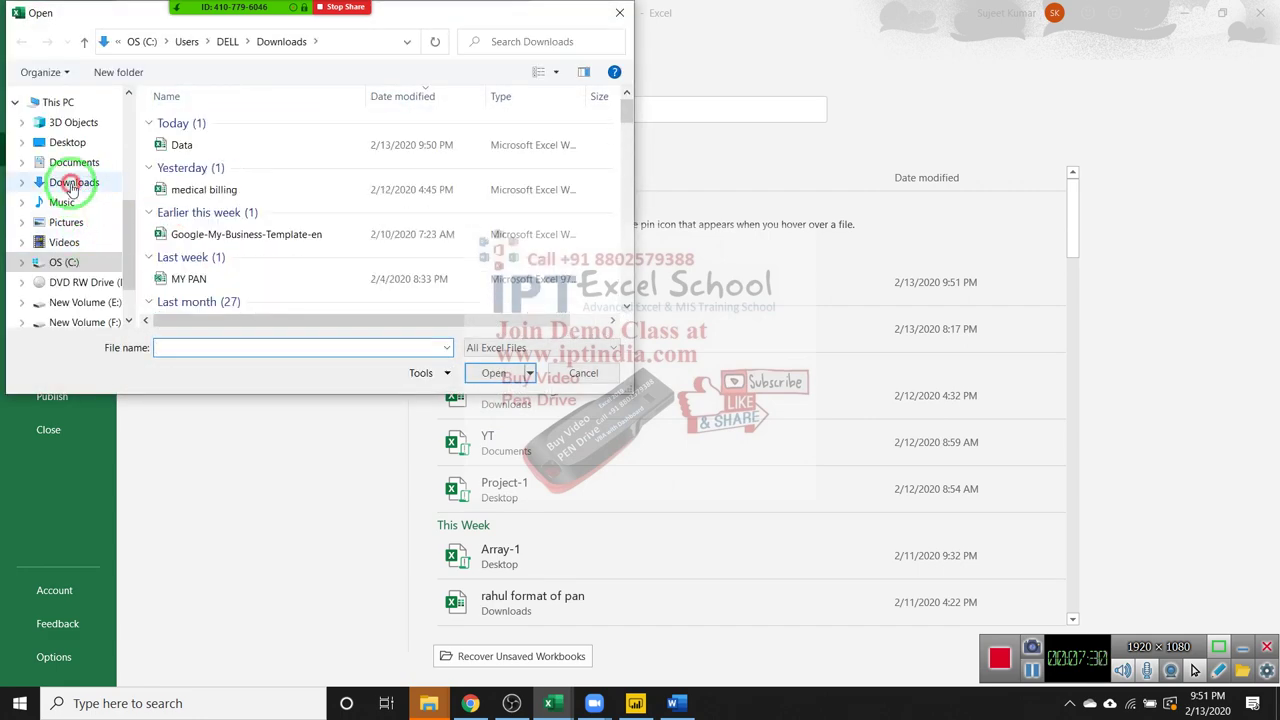
pyautogui.doubleClick(212, 148)
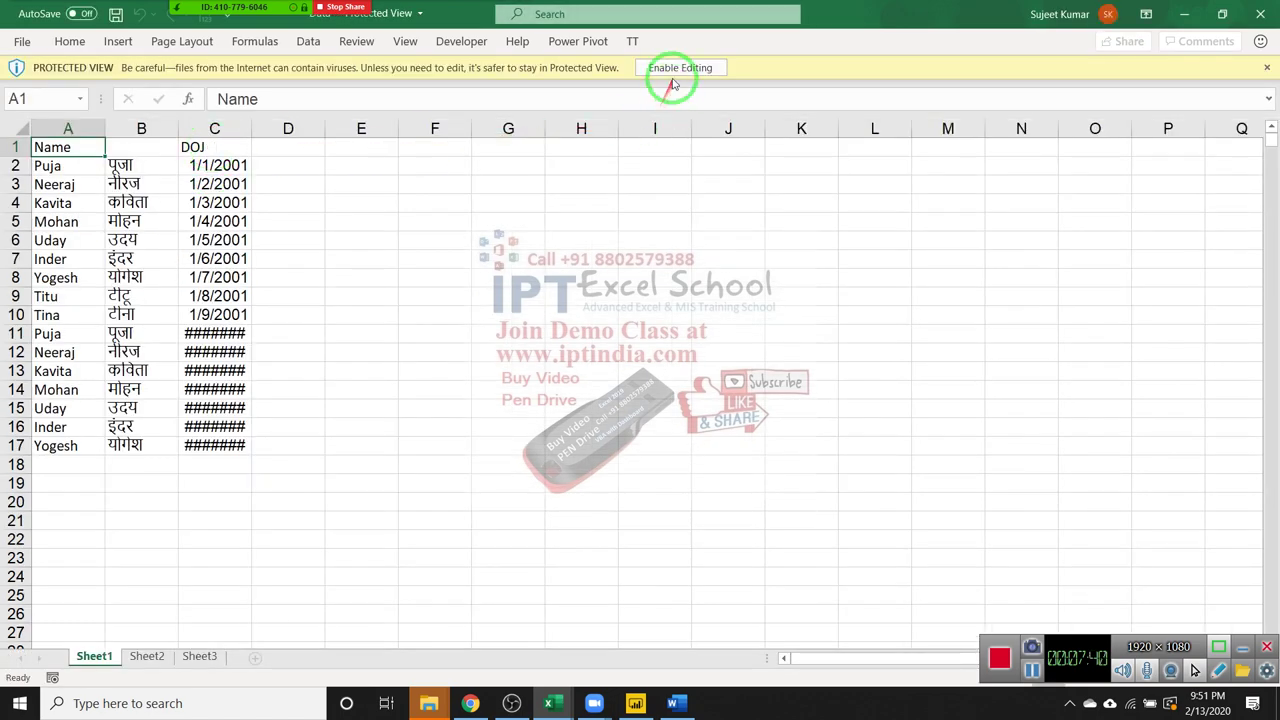
# Enable editing and step through B2–B17 to inspect each Hindi name's translate formula.
pyautogui.click(671, 67)
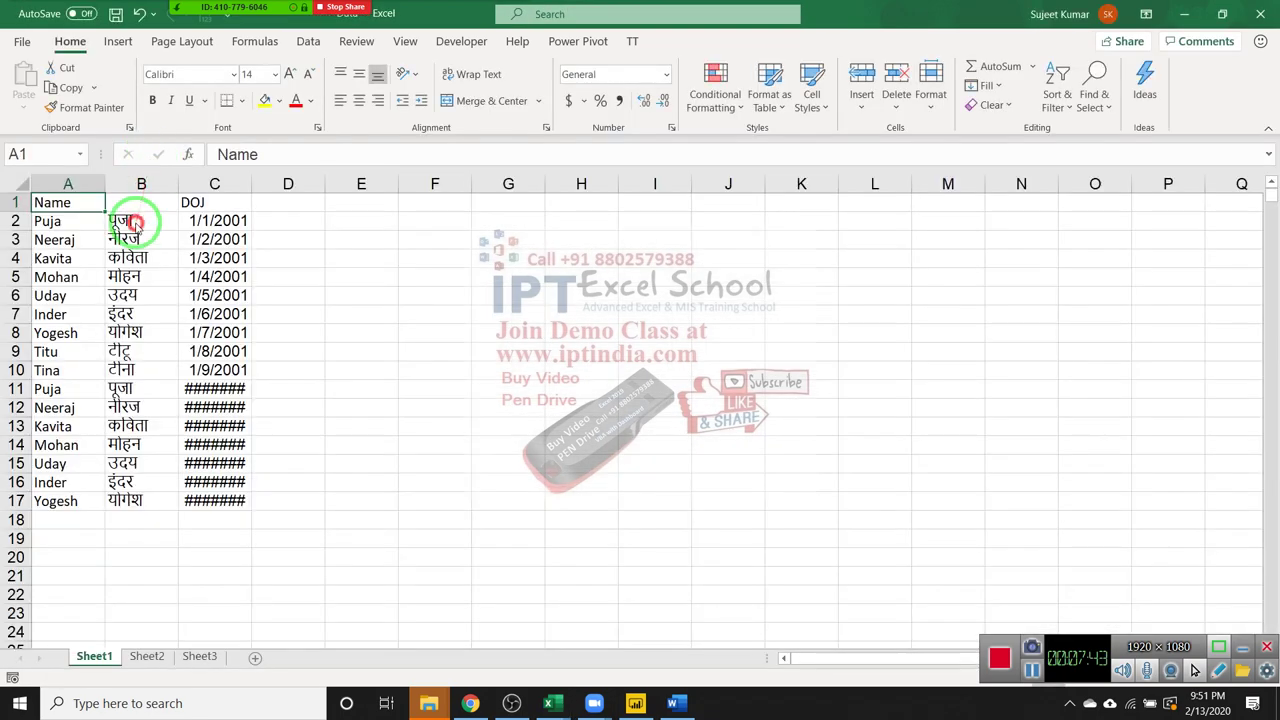
pyautogui.click(135, 223)
pyautogui.click(135, 240)
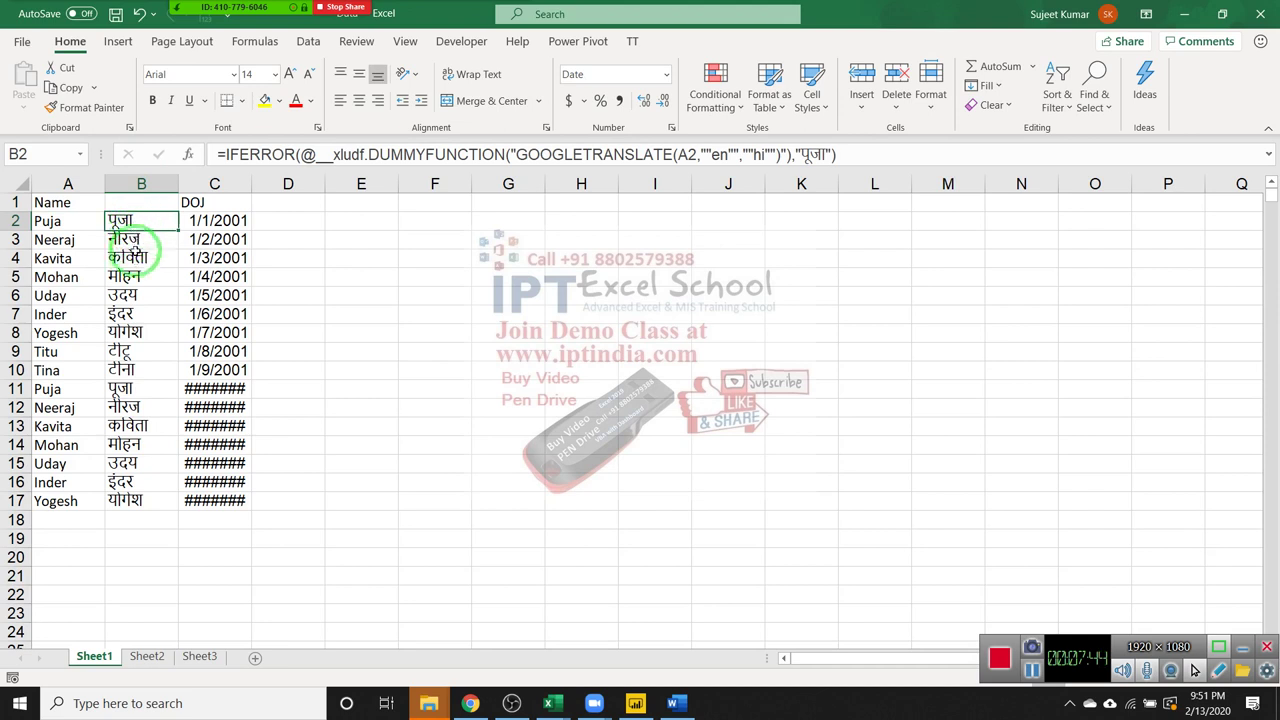
pyautogui.click(135, 258)
pyautogui.click(137, 277)
pyautogui.click(138, 295)
pyautogui.click(130, 351)
pyautogui.click(130, 370)
pyautogui.click(131, 407)
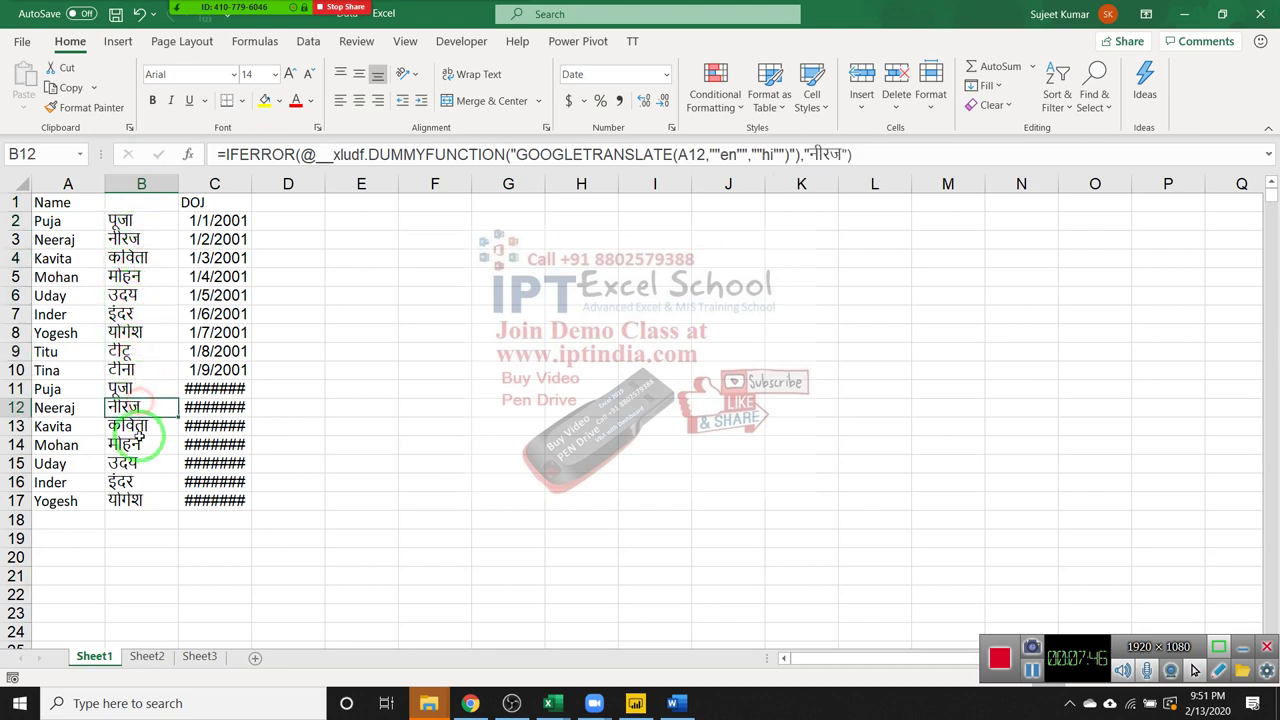
pyautogui.click(132, 426)
pyautogui.click(134, 445)
pyautogui.click(138, 463)
pyautogui.click(138, 483)
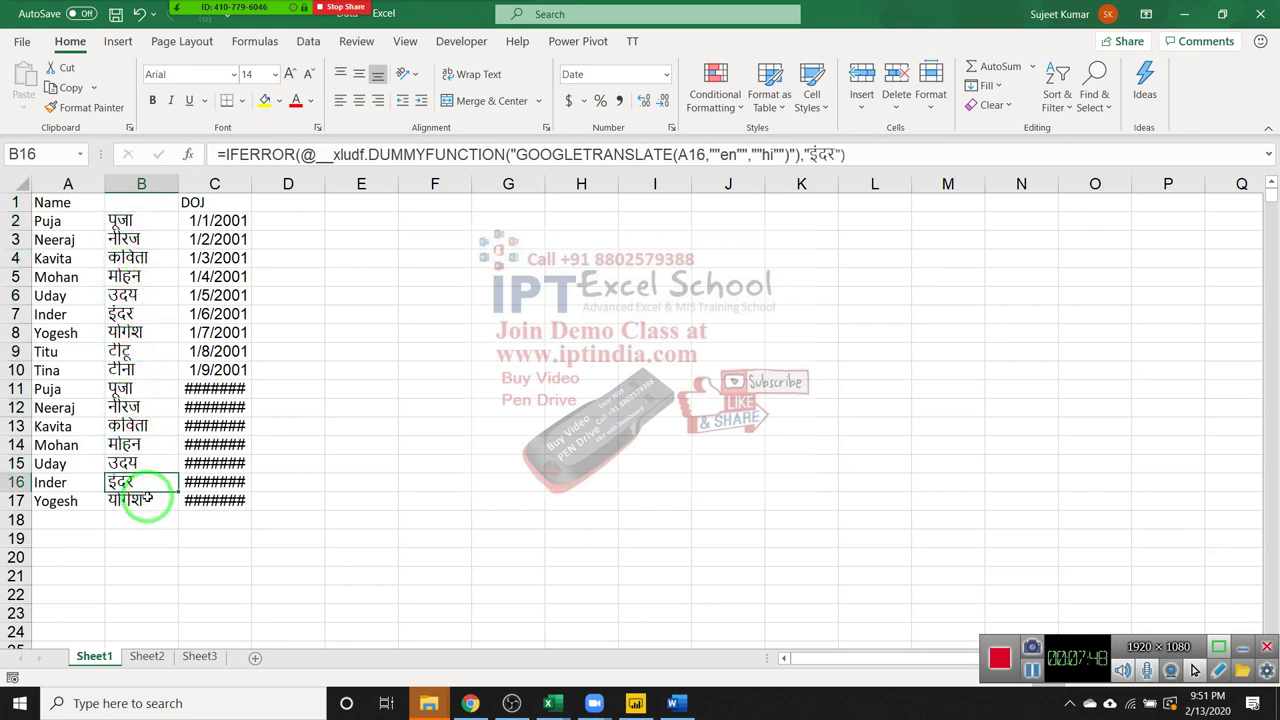
pyautogui.click(135, 501)
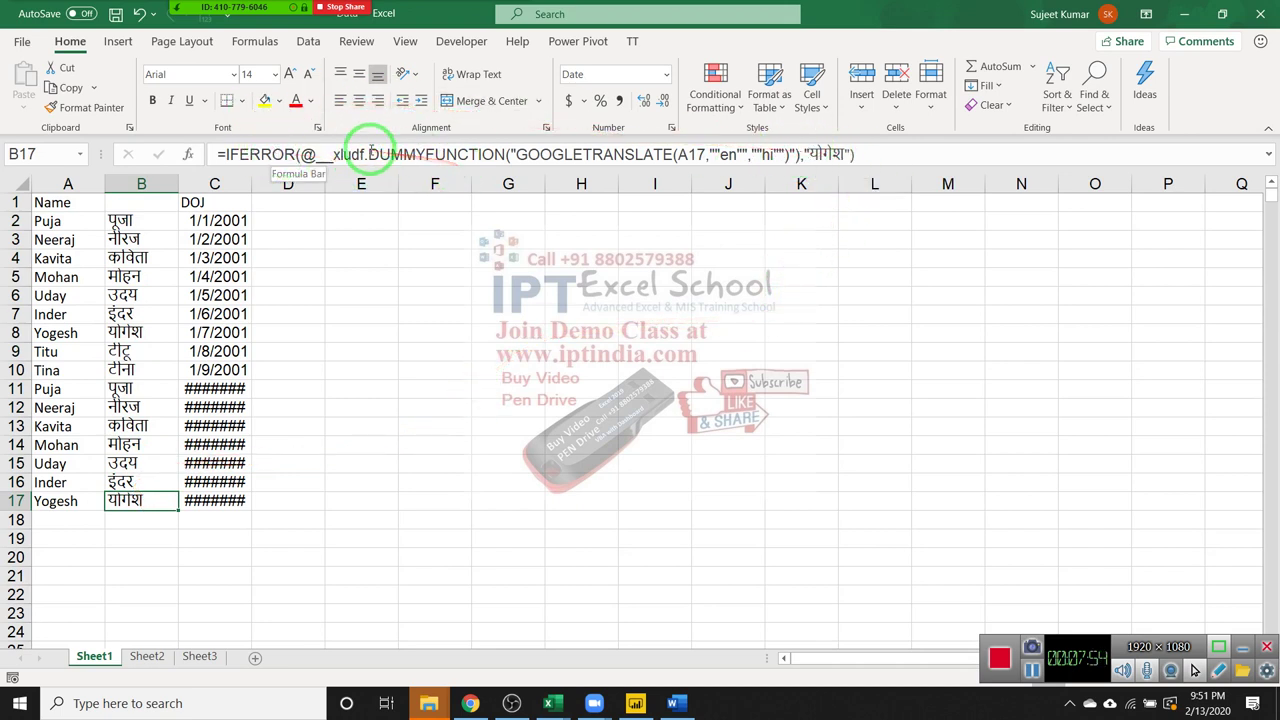
# Reveal B17's IFERROR-wrapped GOOGLETRANSLATE formula, commit it unchanged, and dismiss the @ operator note.
pyautogui.click(807, 160)
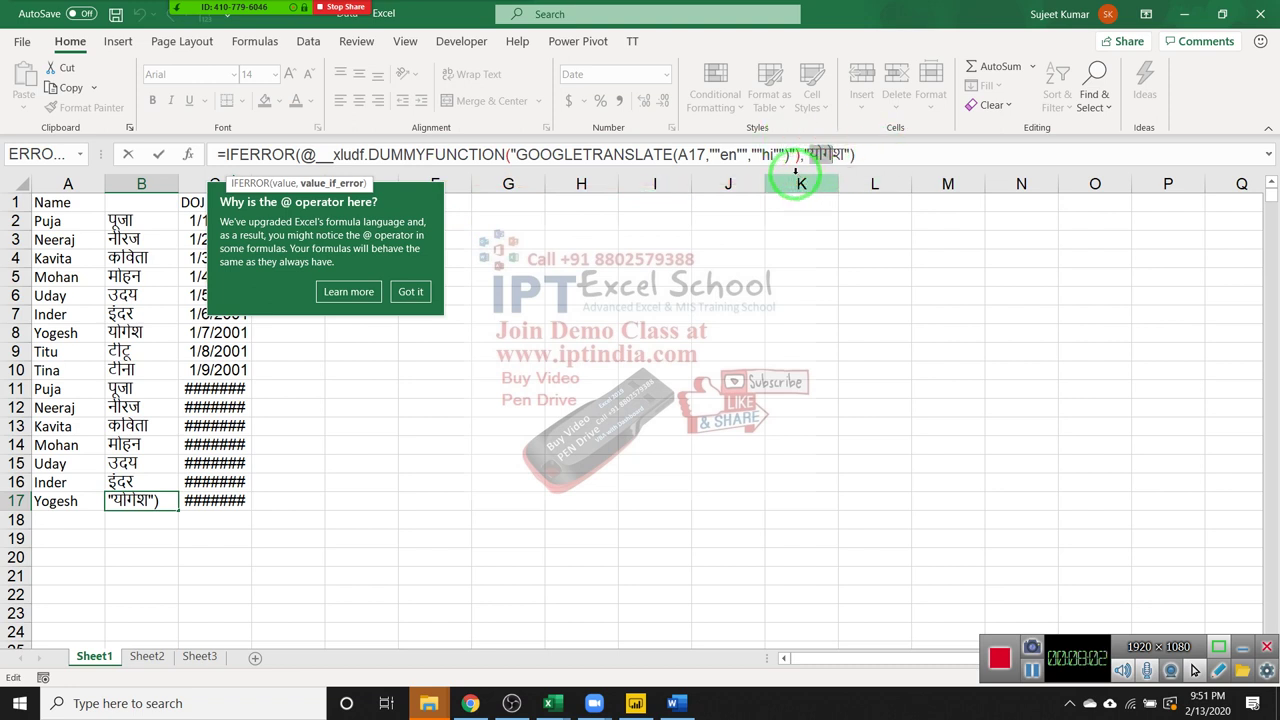
pyautogui.hotkey('ctrl', 'Return')
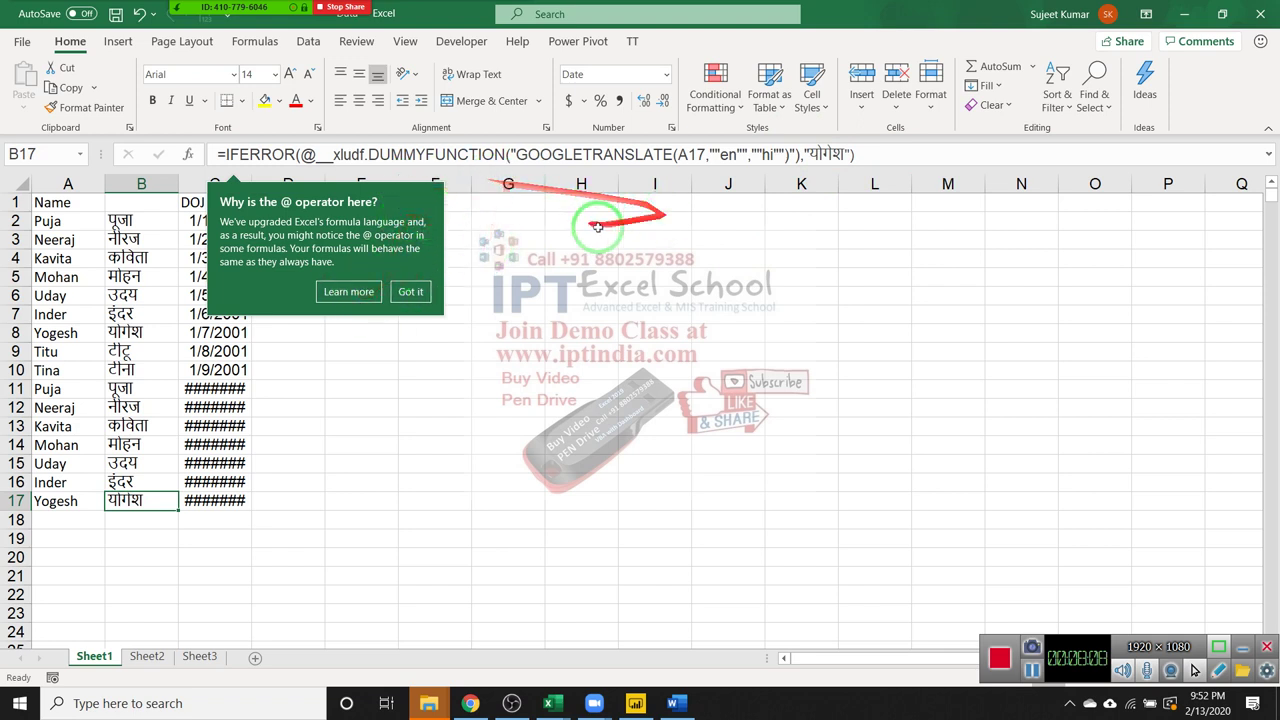
pyautogui.click(644, 280)
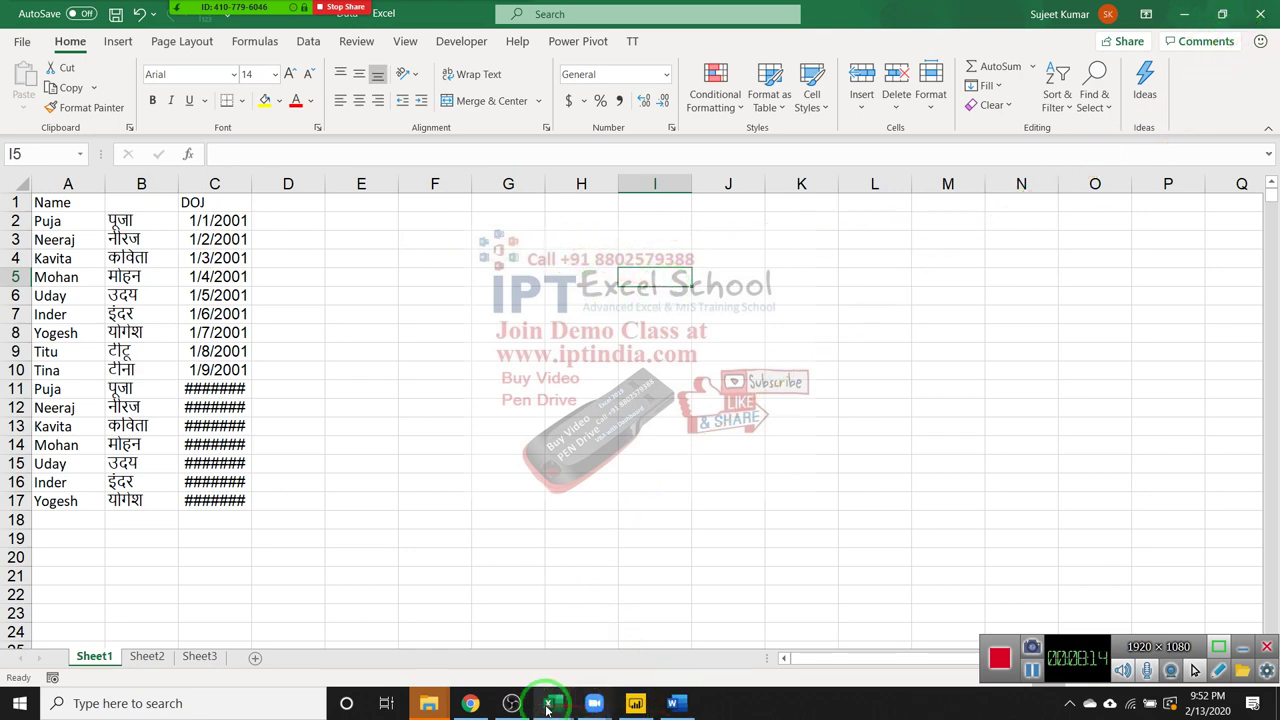
# Return to the Google Sheets copy, go to empty Sheet2, browse the Google functions, and select A1.
pyautogui.click(484, 698)
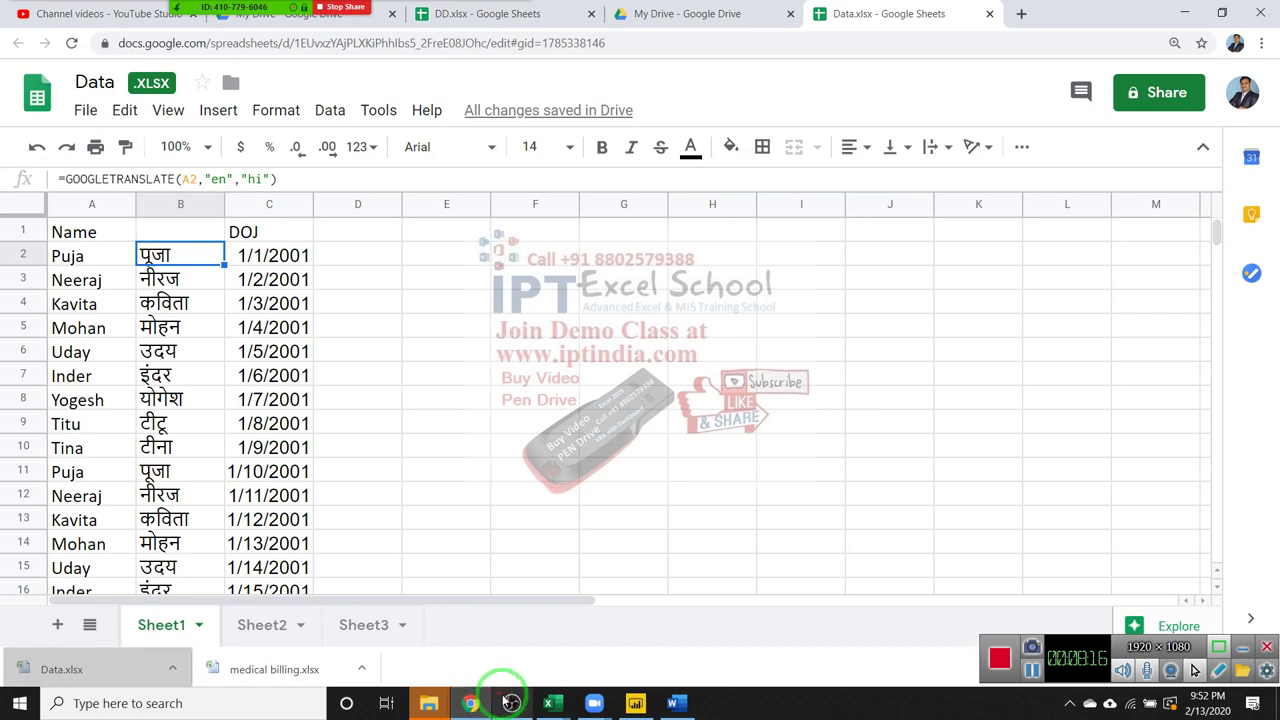
pyautogui.click(395, 262)
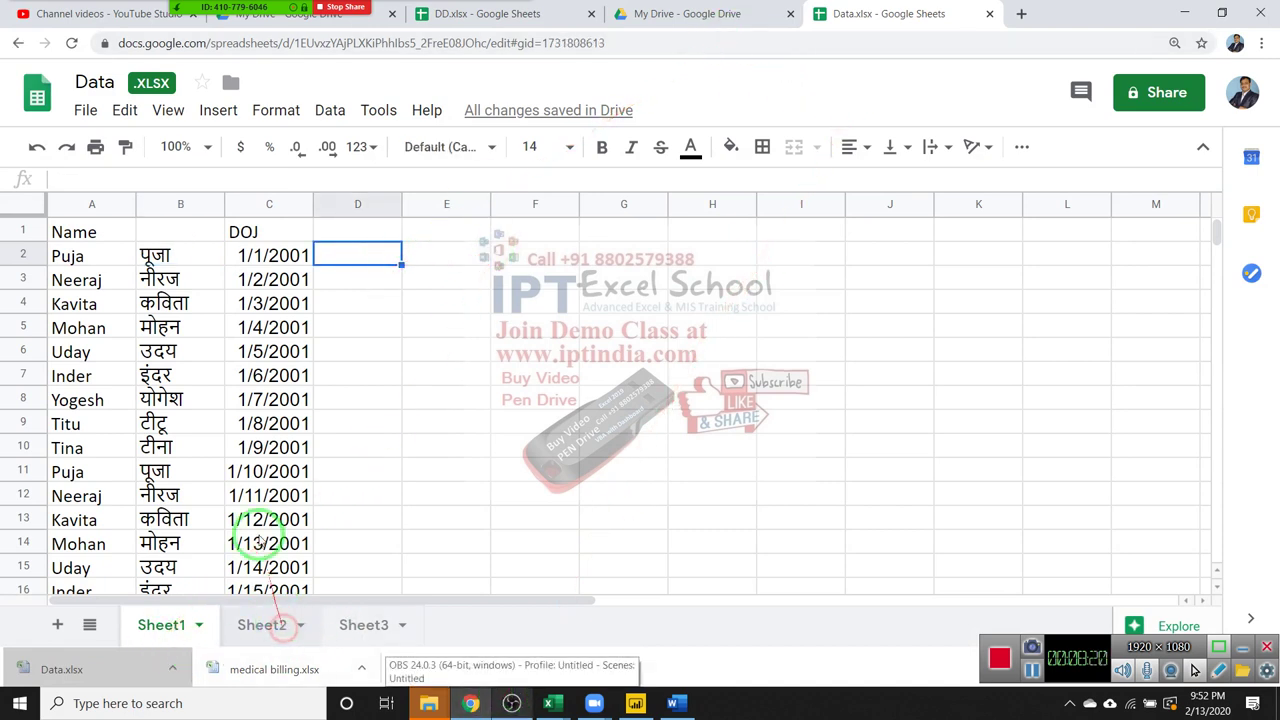
pyautogui.click(266, 626)
pyautogui.click(215, 112)
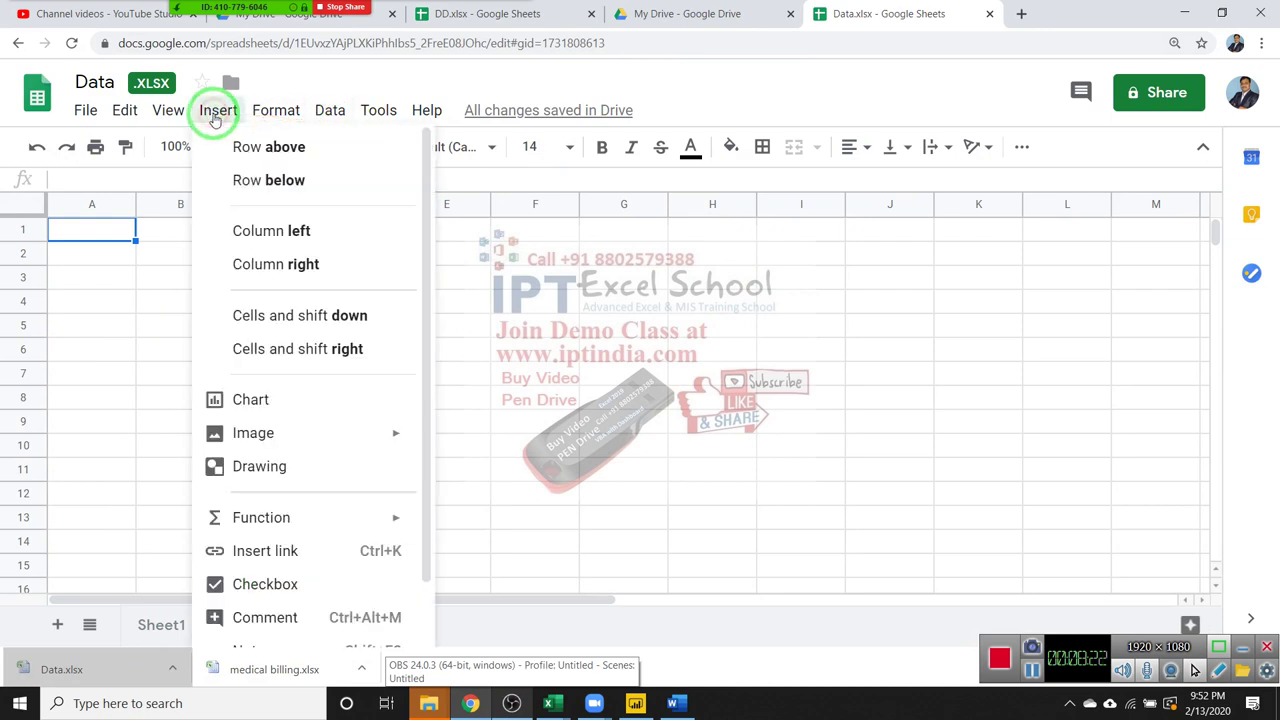
pyautogui.moveTo(349, 522)
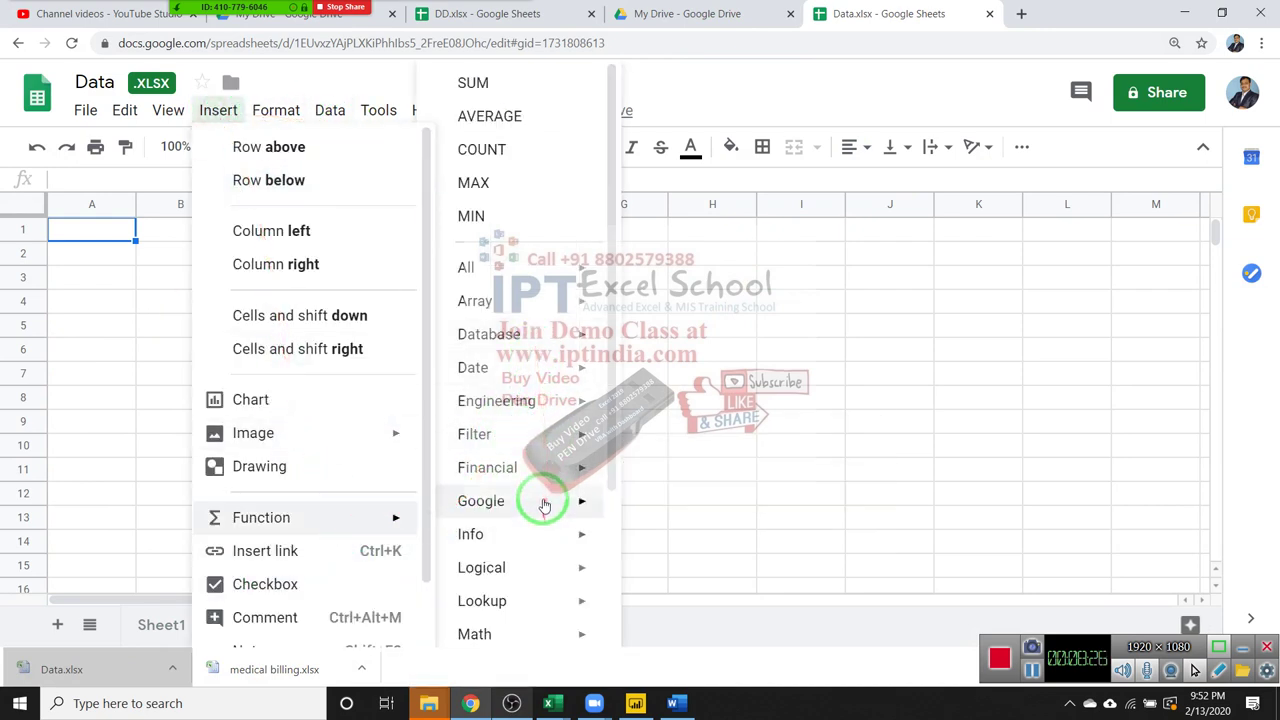
pyautogui.moveTo(549, 504)
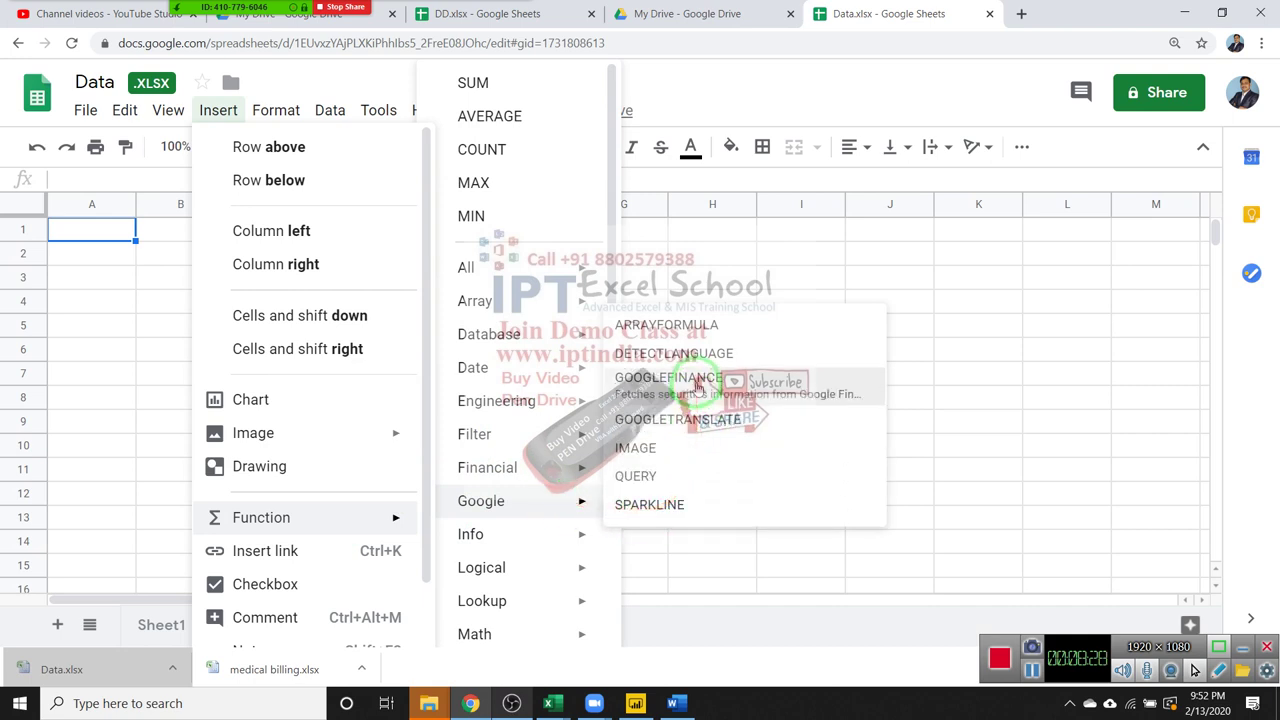
pyautogui.click(106, 266)
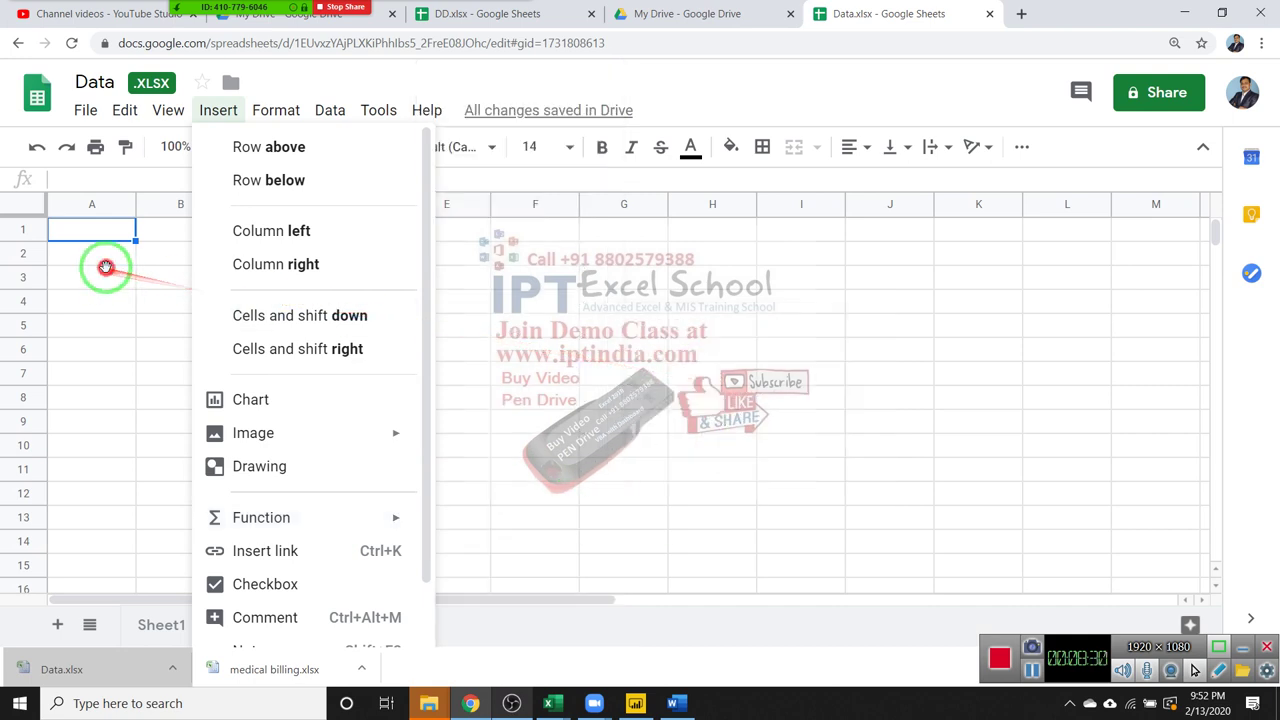
# Enter 100 in cell A1 and move to B1.
pyautogui.write('100')
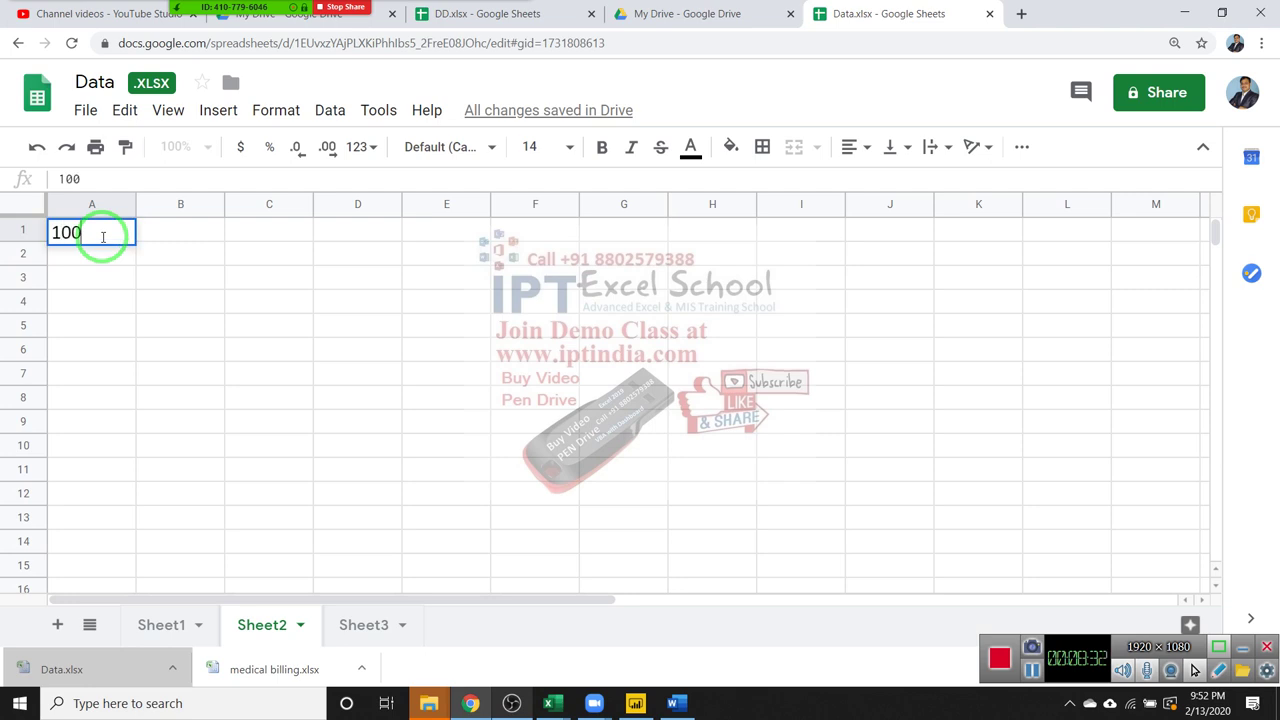
pyautogui.press('Return')
pyautogui.press('Up')
pyautogui.press('Right')
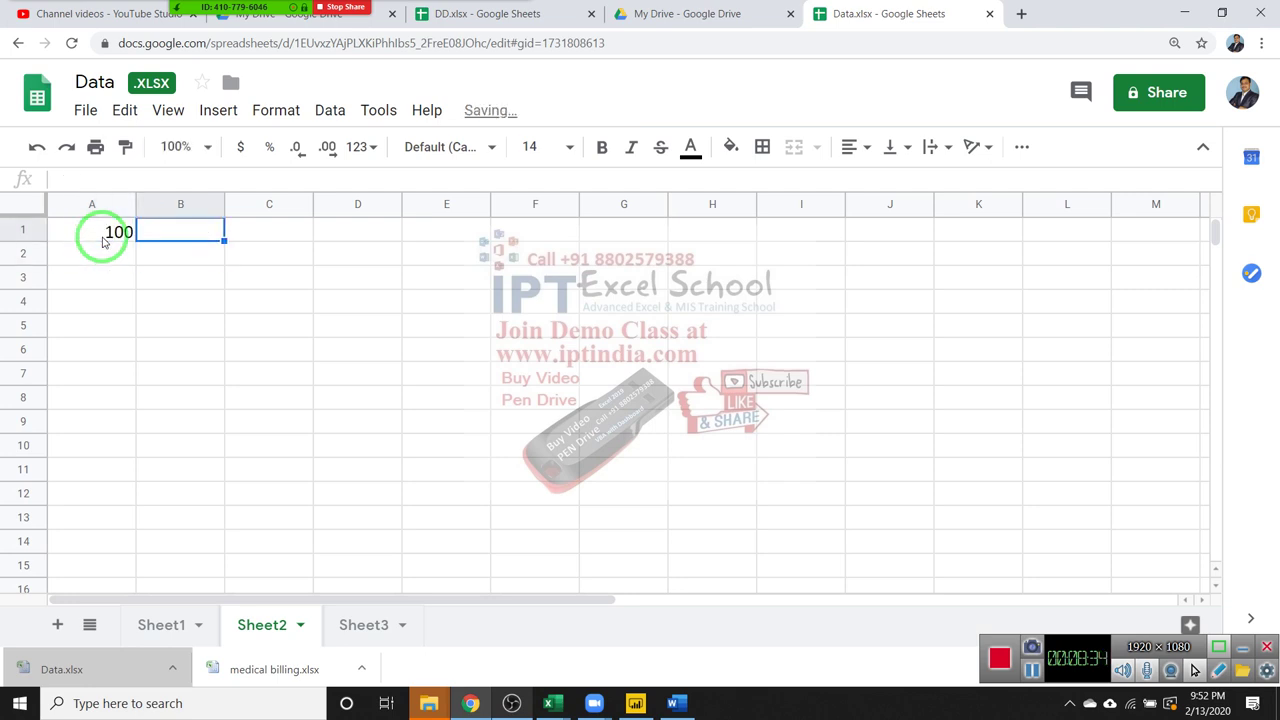
# Enter =GOOGLEFINANCE("Goog","Price","1/1/2020") in B1.
pyautogui.write('=goo')
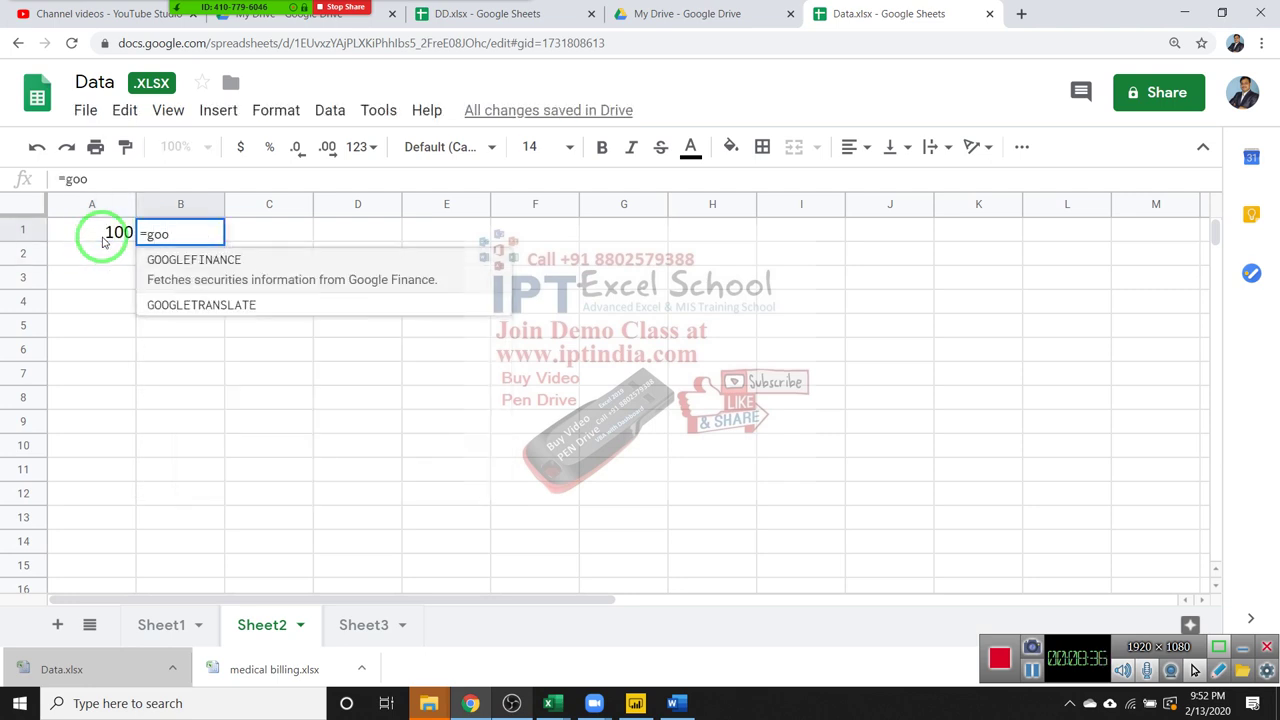
pyautogui.press('Tab')
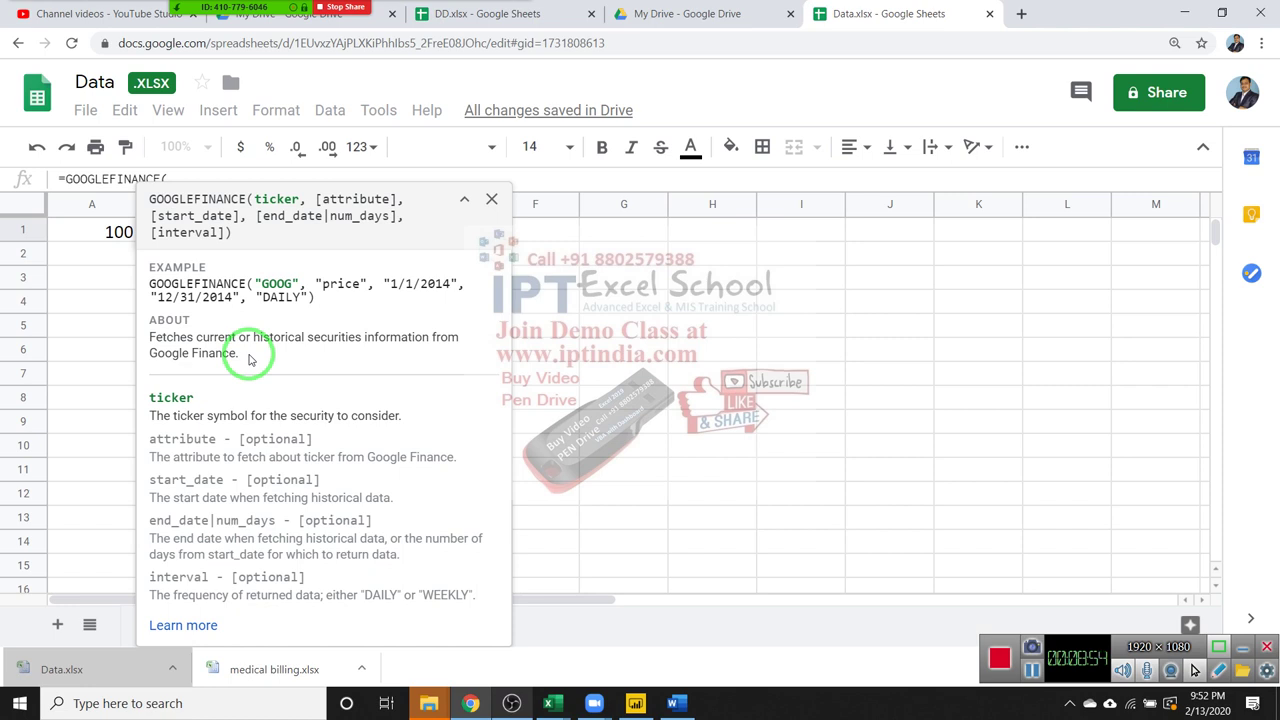
pyautogui.write('"Goog')
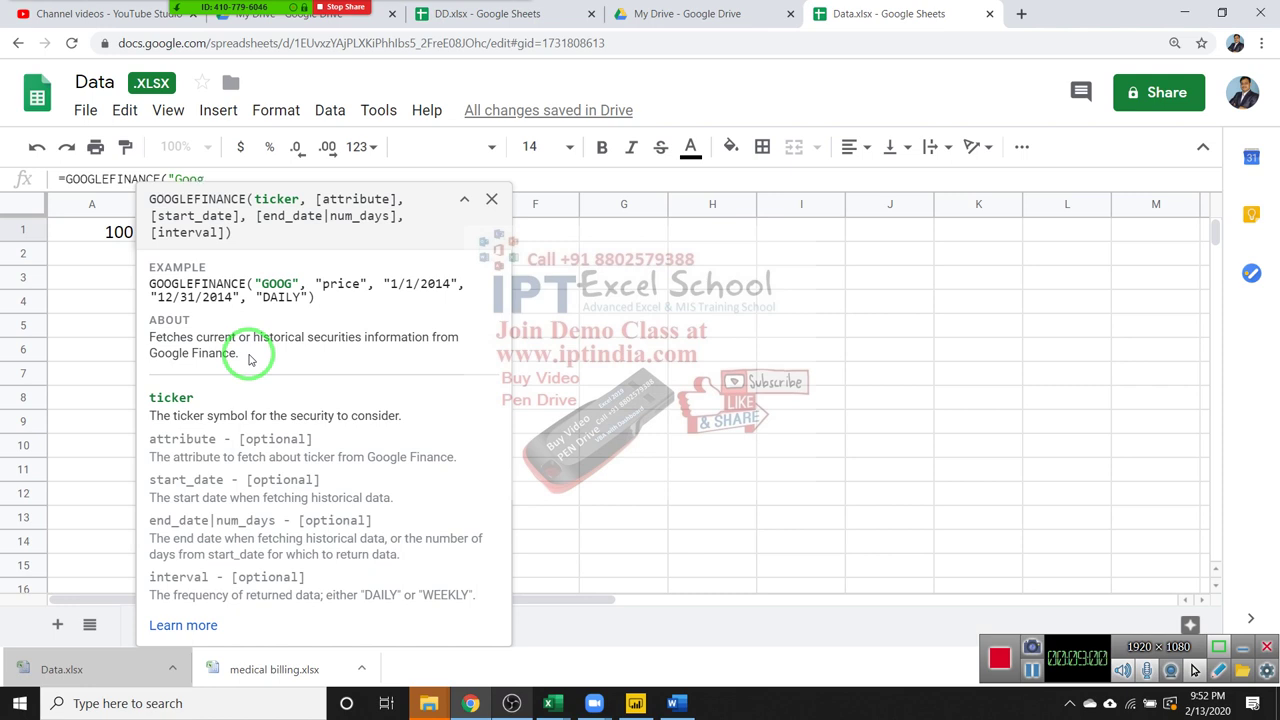
pyautogui.write(',')
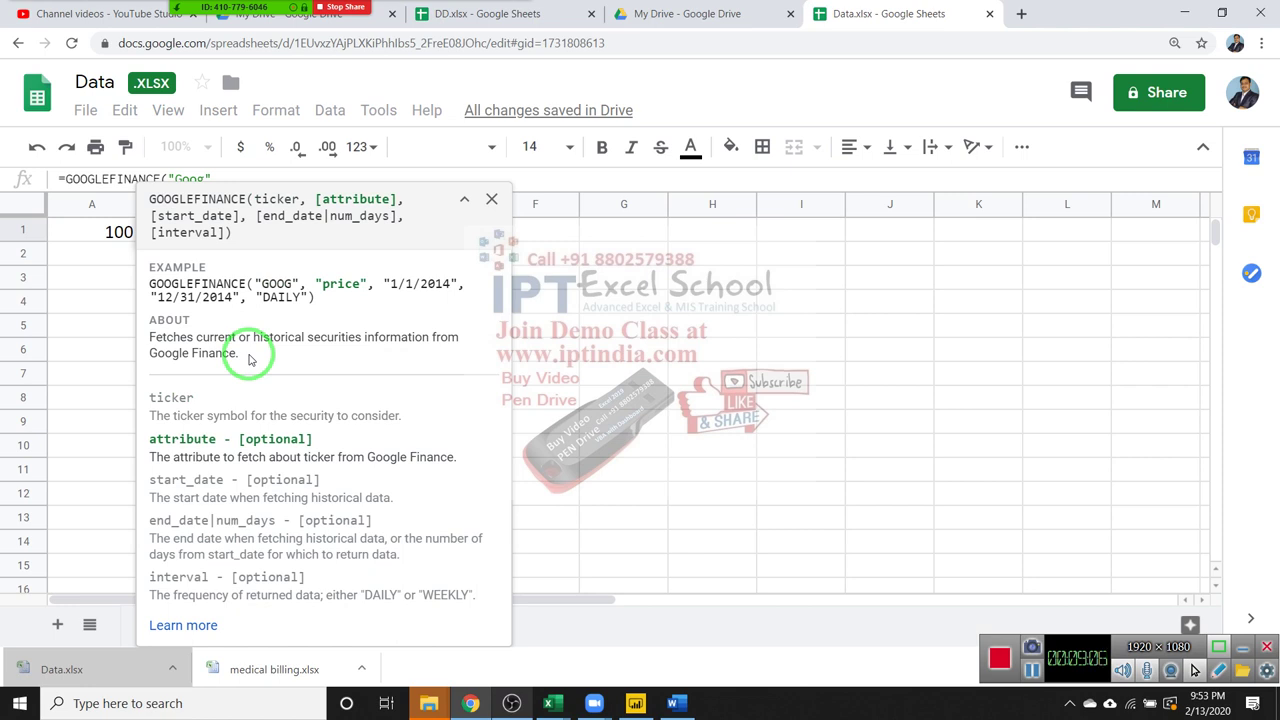
pyautogui.write('"Price')
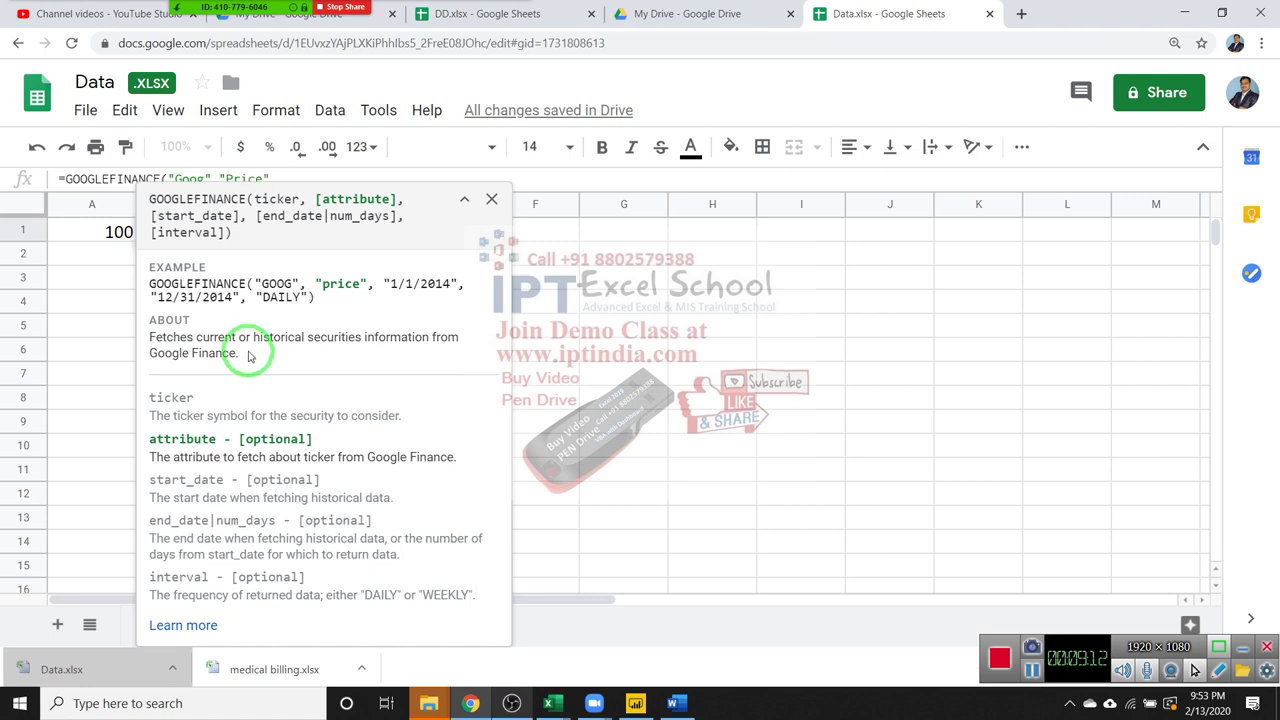
pyautogui.write(',1/')
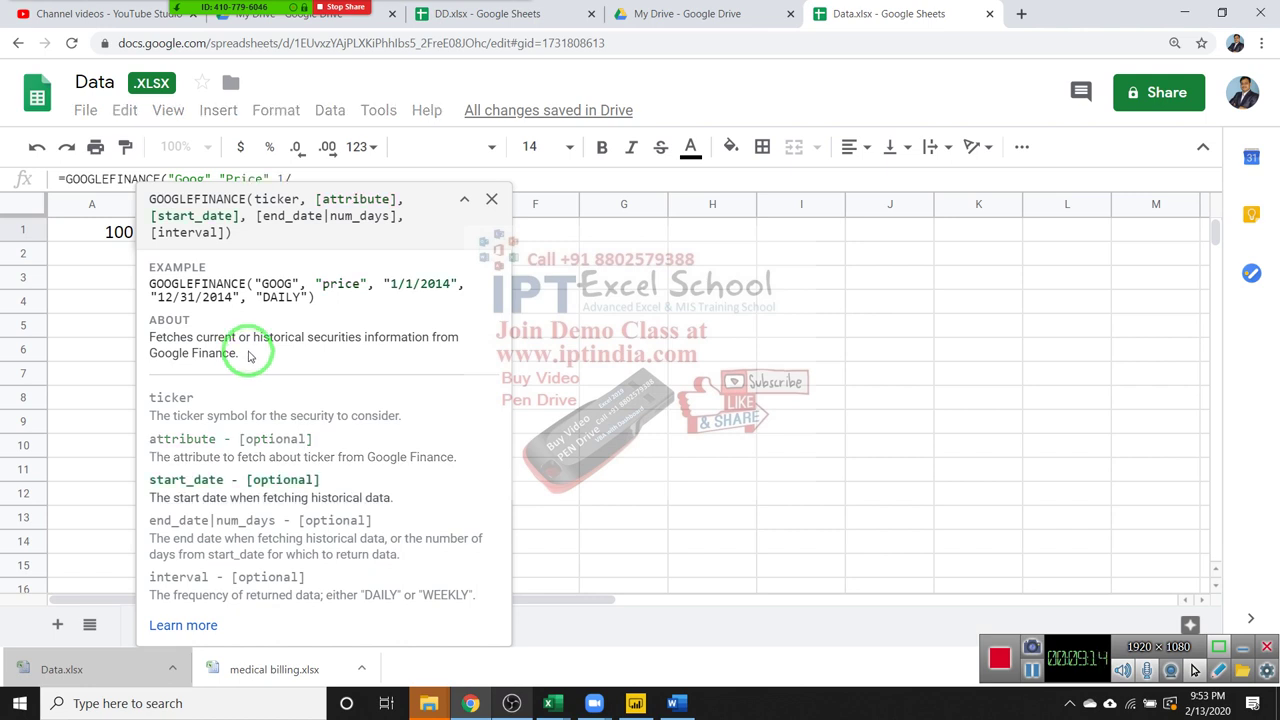
pyautogui.press('BackSpace')
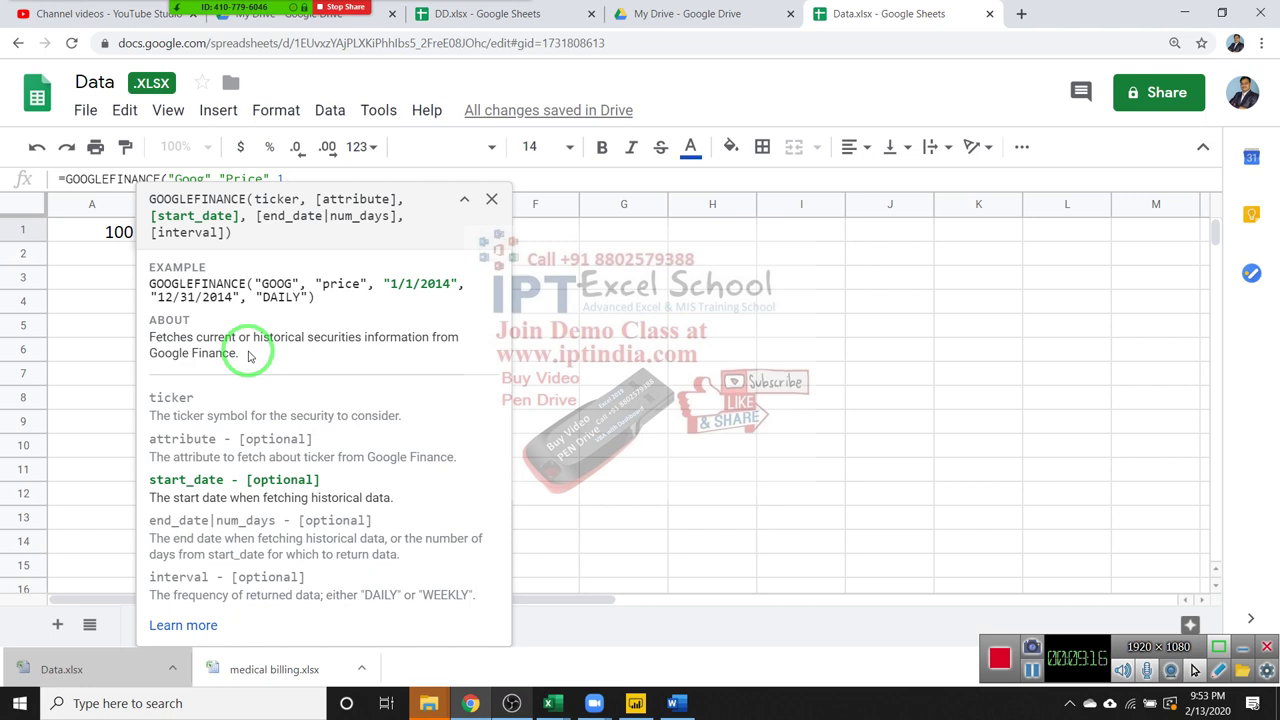
pyautogui.press('BackSpace')
pyautogui.write('"1/1/2020')
pyautogui.write(')')
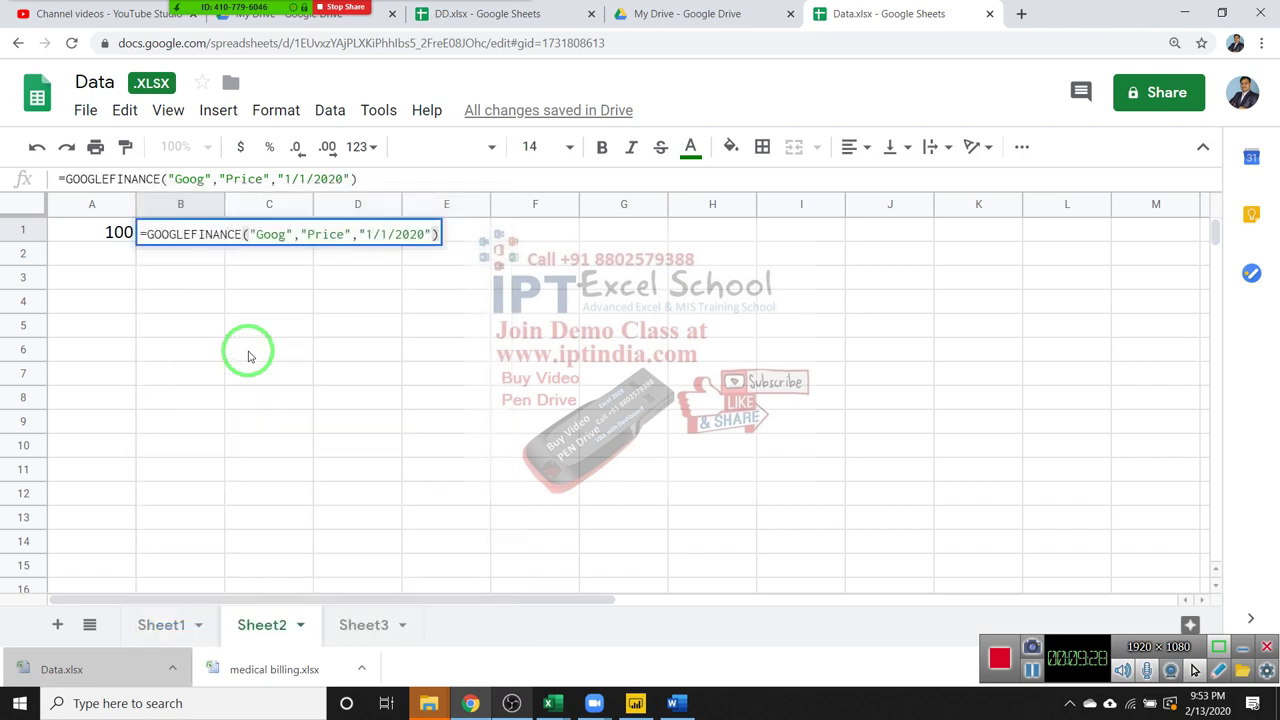
pyautogui.press('Return')
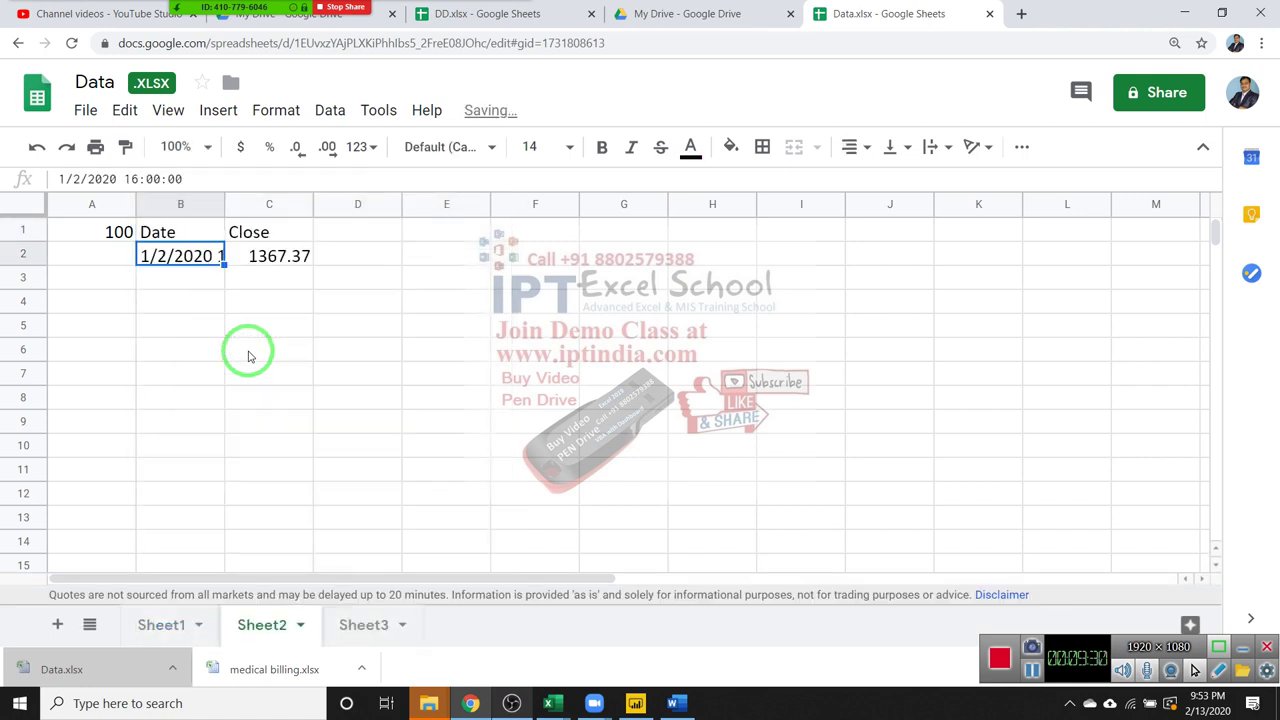
# Review the returned Date/Close table, with 1/2/2020 closing at 1367.37.
pyautogui.press('Up')
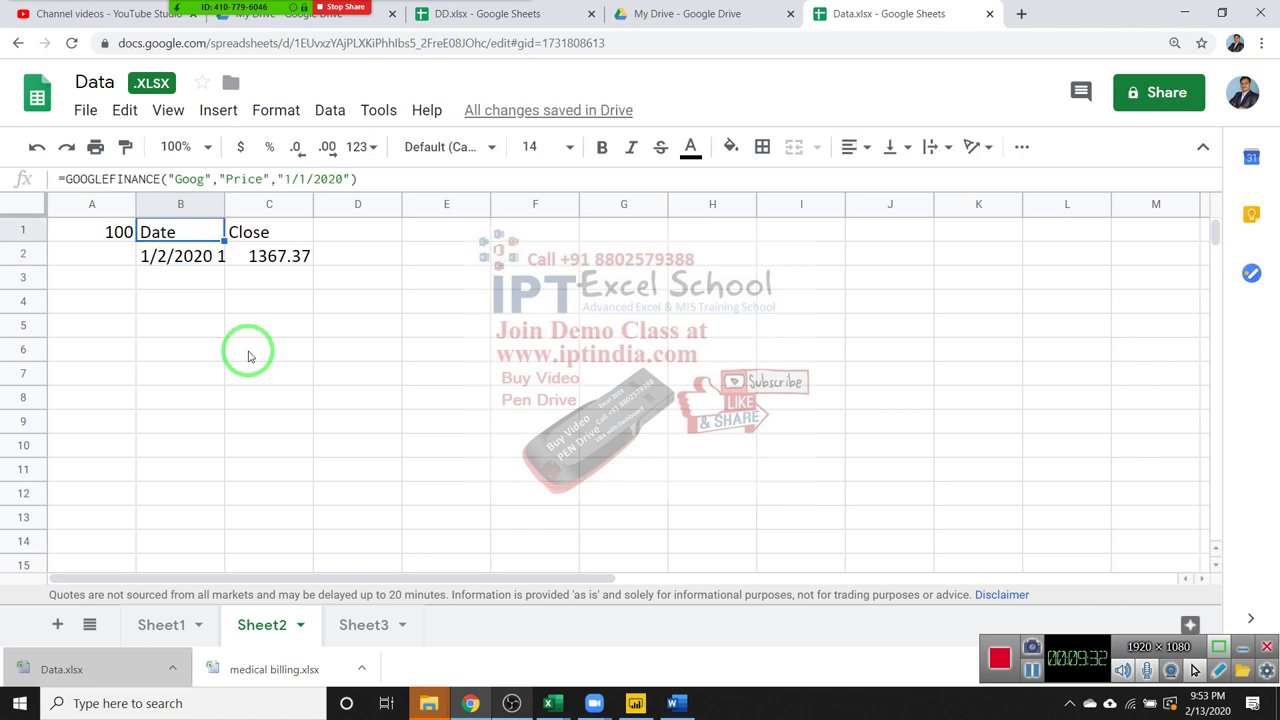
pyautogui.press('Down')
pyautogui.press('Right')
pyautogui.press('Left')
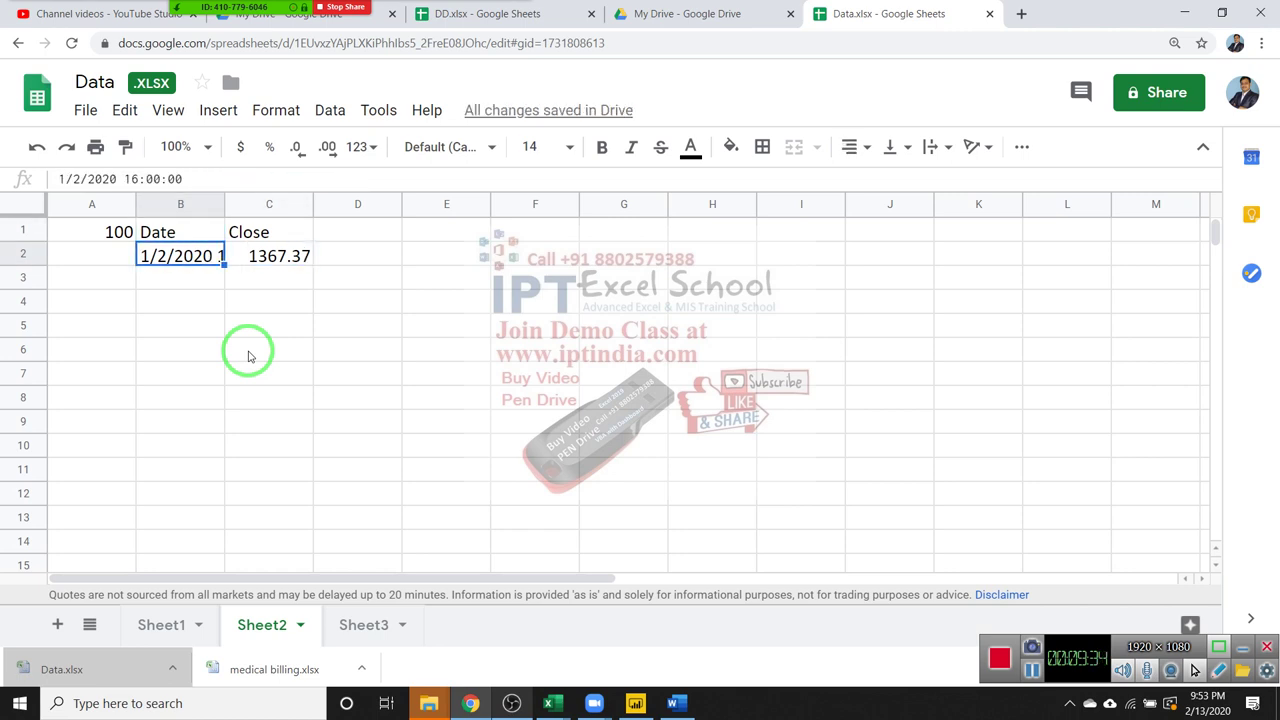
pyautogui.press('Up')
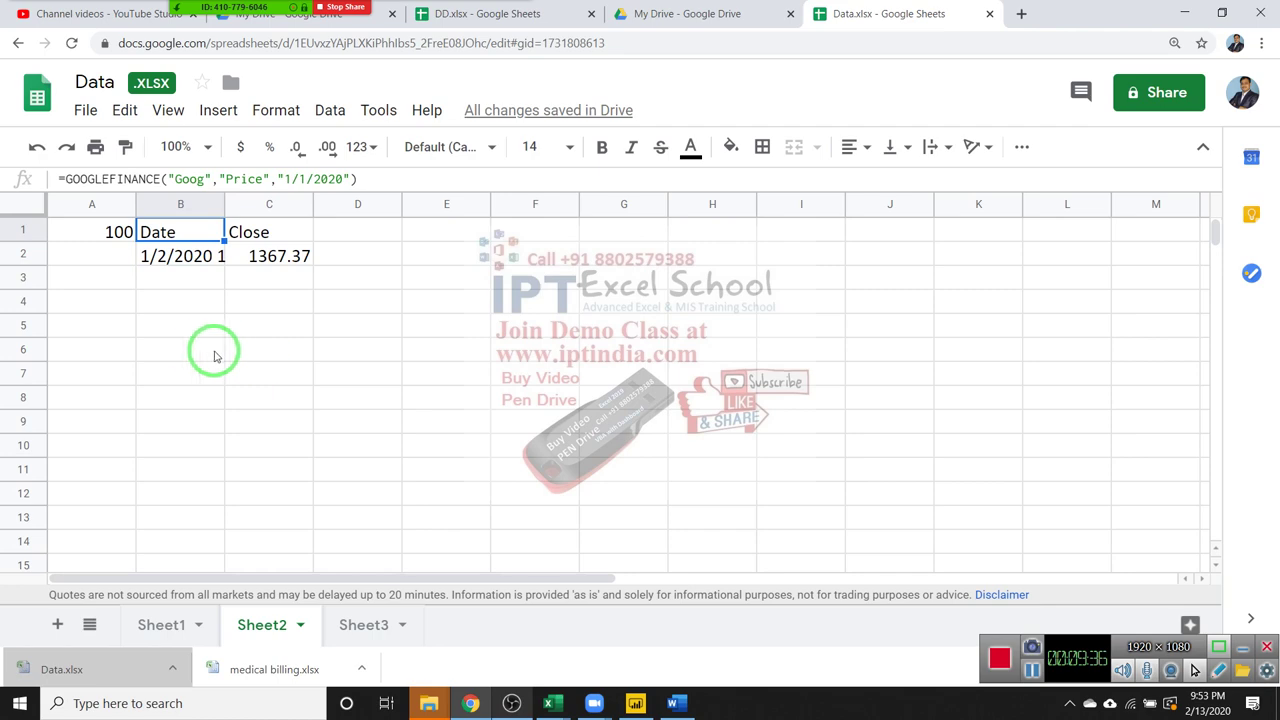
# Change the GOOGLEFINANCE ticker in B1 from Goog to SBI.
pyautogui.doubleClick(188, 176)
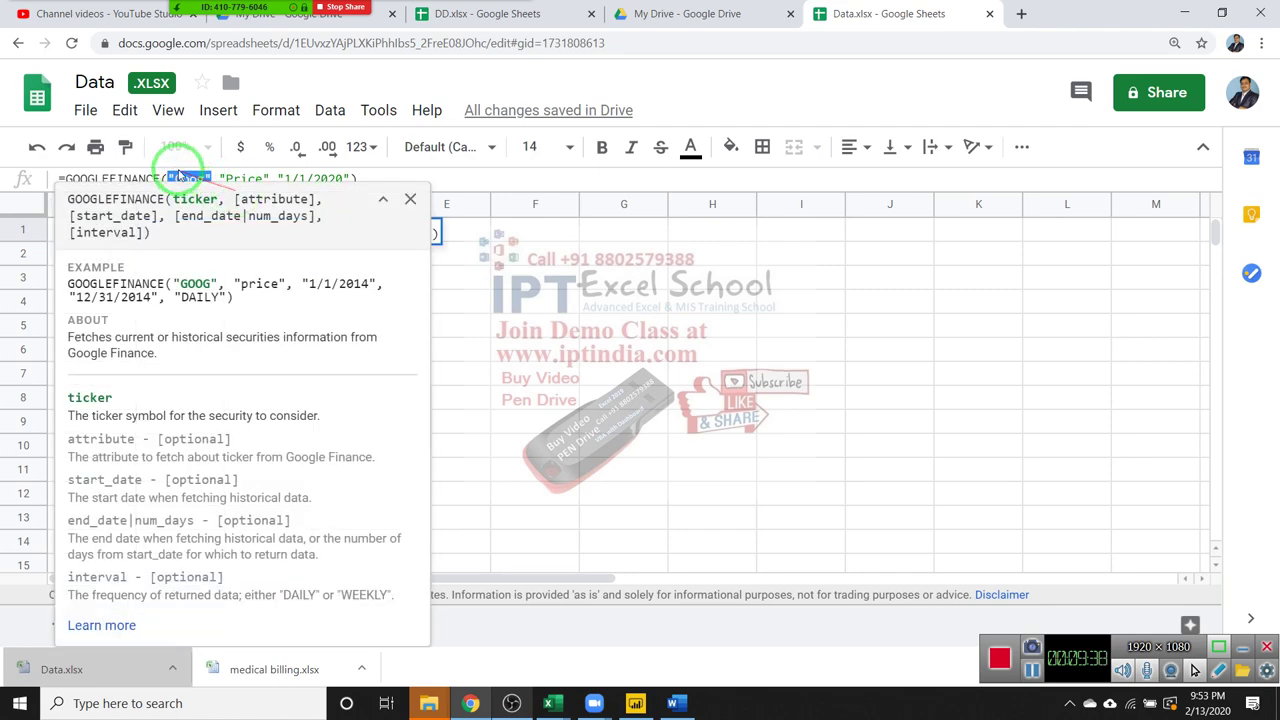
pyautogui.click(238, 182)
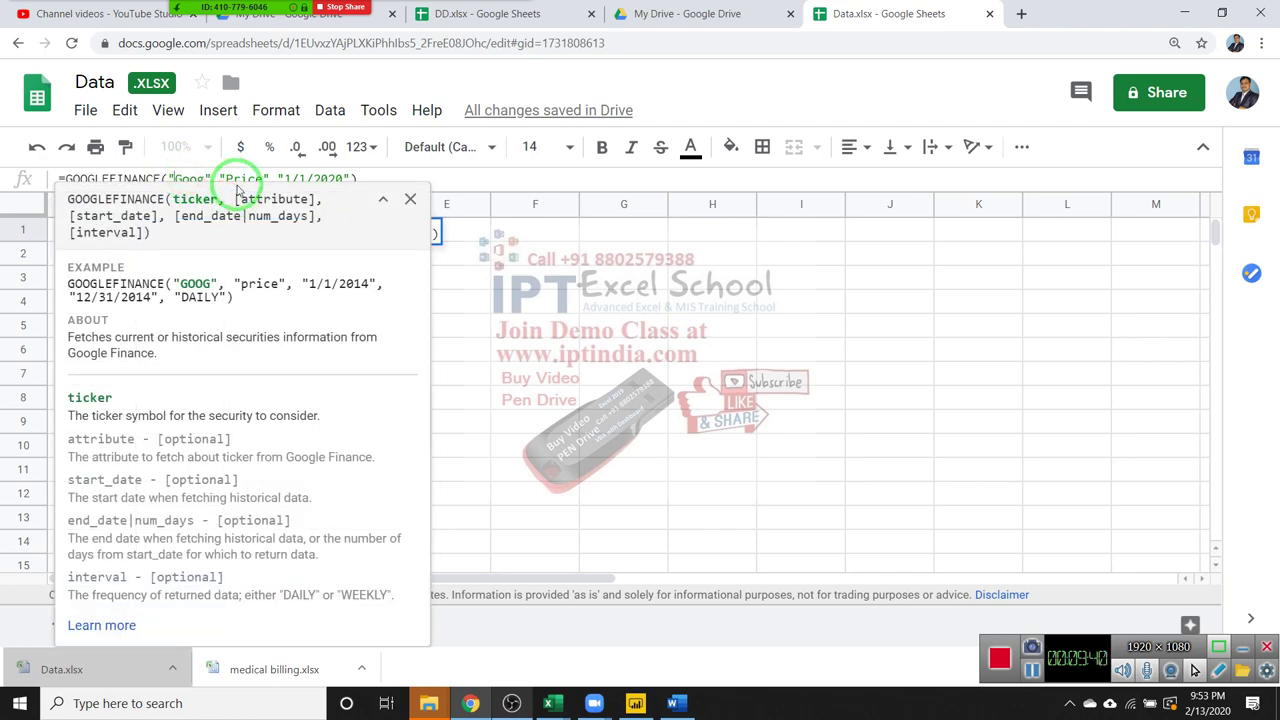
pyautogui.doubleClick(238, 182)
pyautogui.write('SBI')
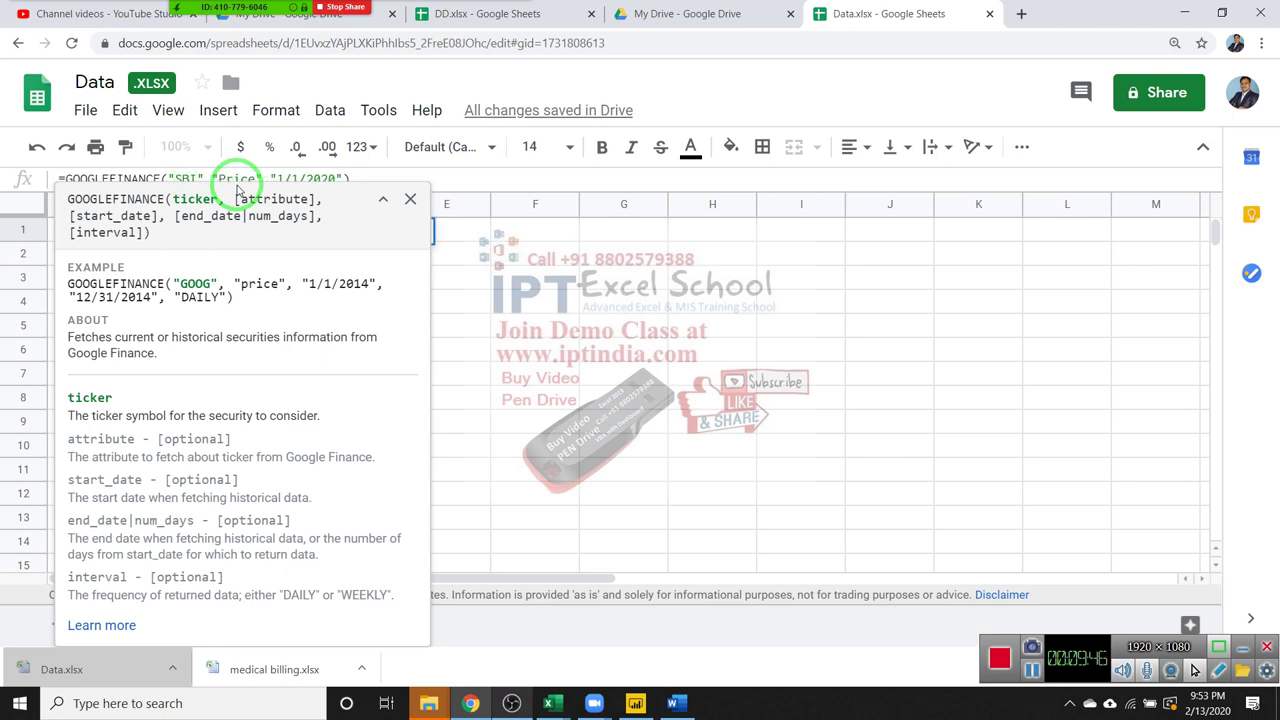
pyautogui.press('Return')
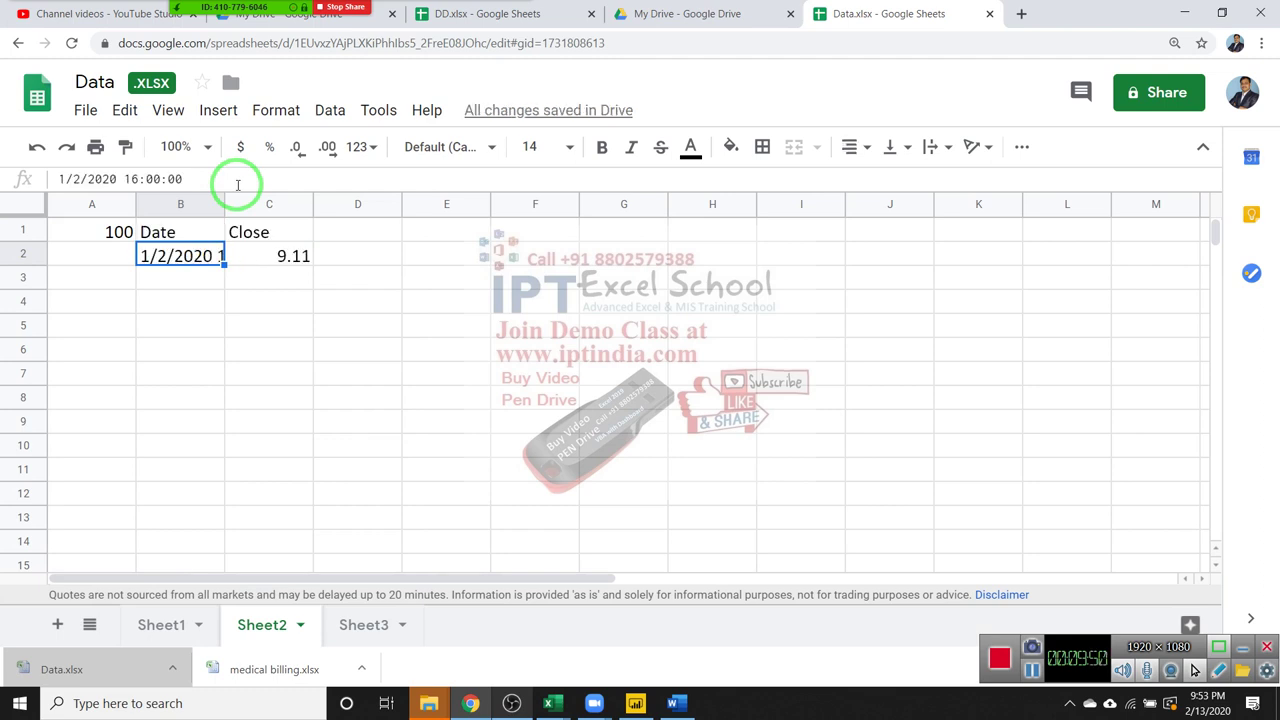
# Cancel the accidental entry in B2 and reopen B1's formula for editing.
pyautogui.write('1')
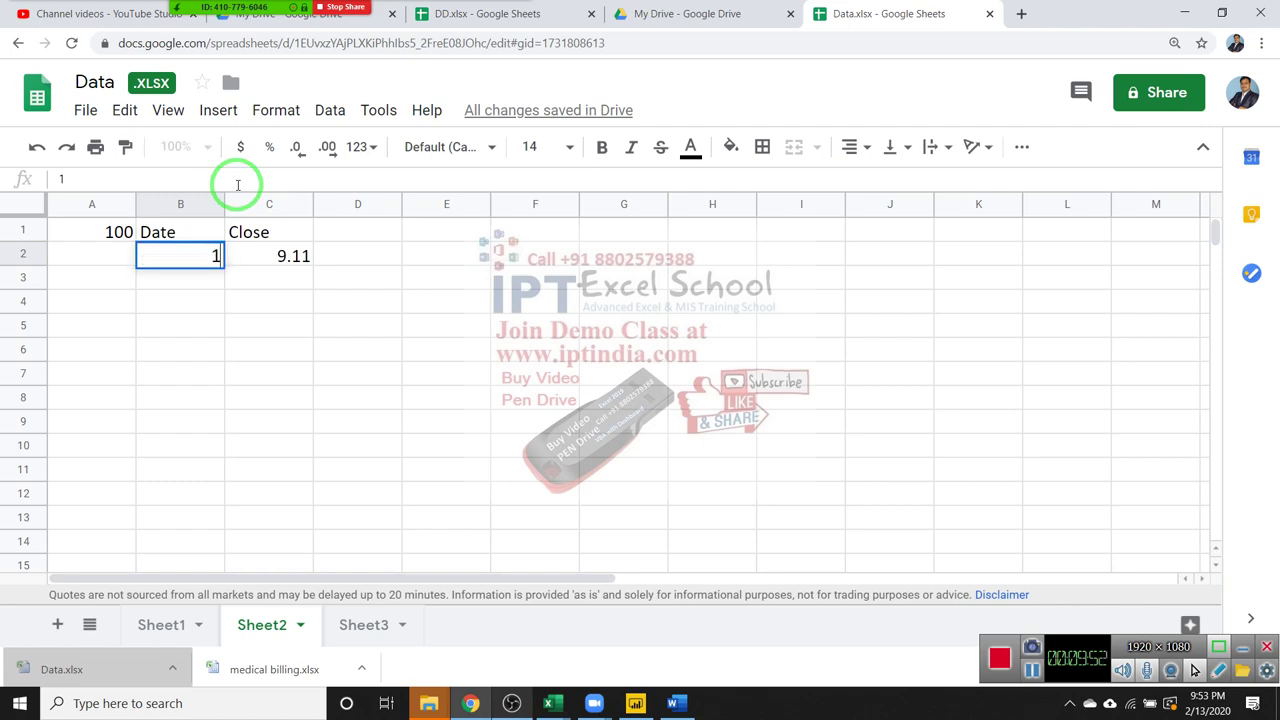
pyautogui.press('Escape')
pyautogui.press('Up')
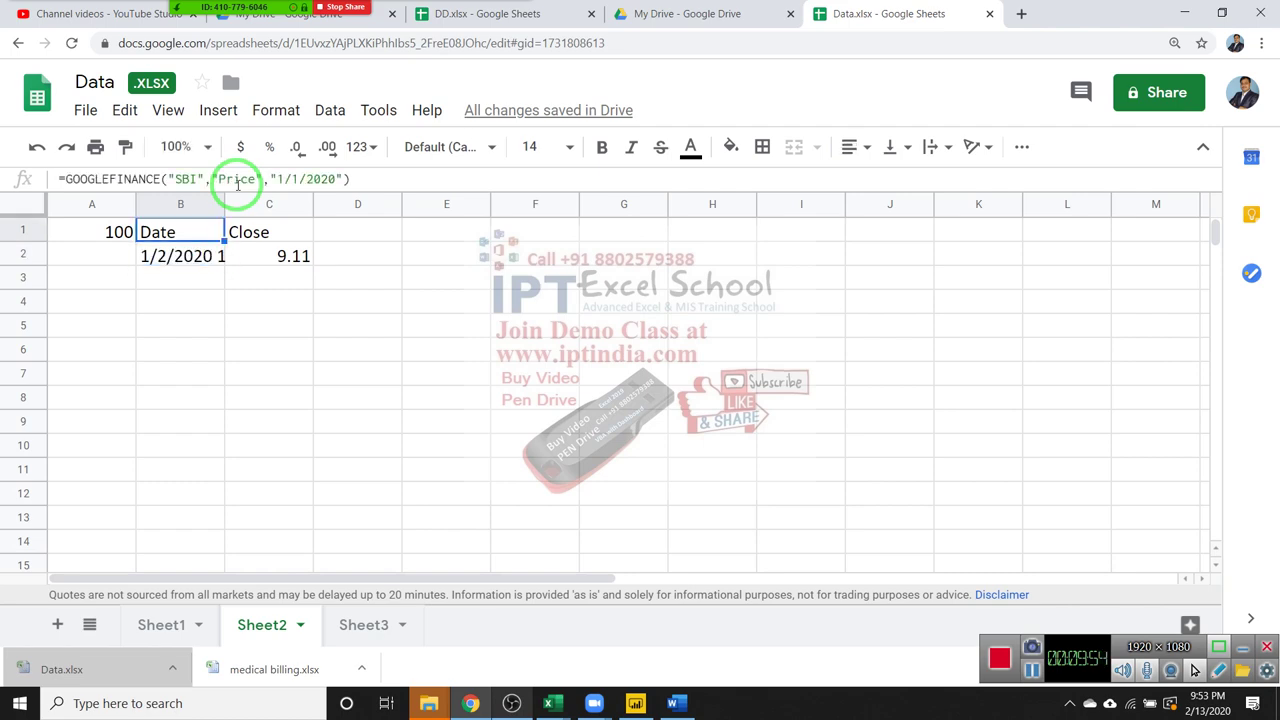
pyautogui.click(180, 187)
pyautogui.moveTo(330, 178); pyautogui.dragTo(200, 482)
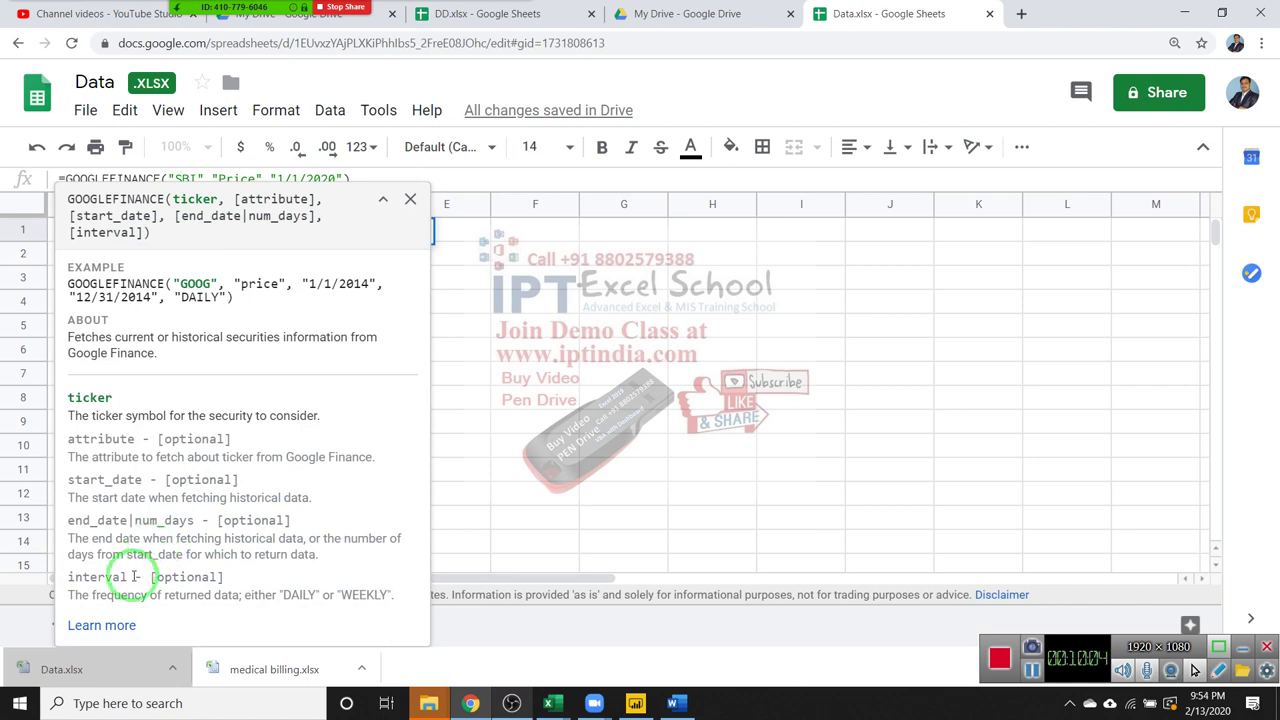
pyautogui.click(110, 625)
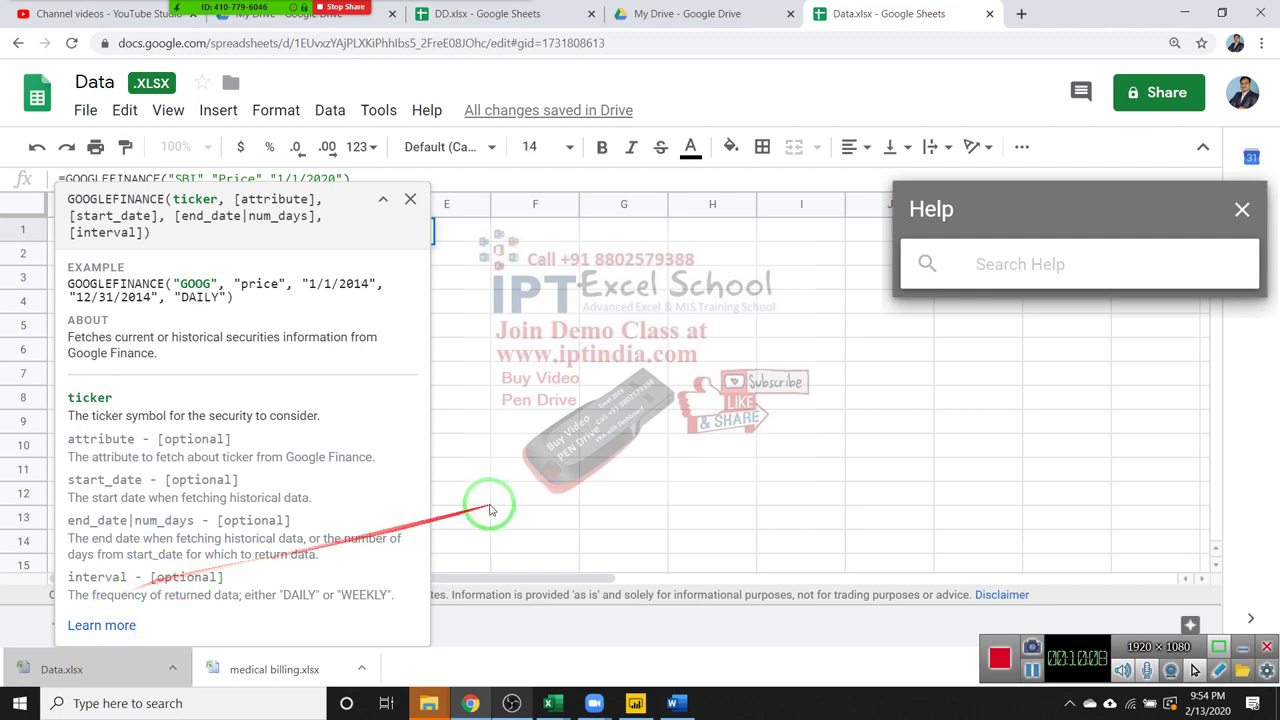
pyautogui.scroll(-3, 1180, 500)
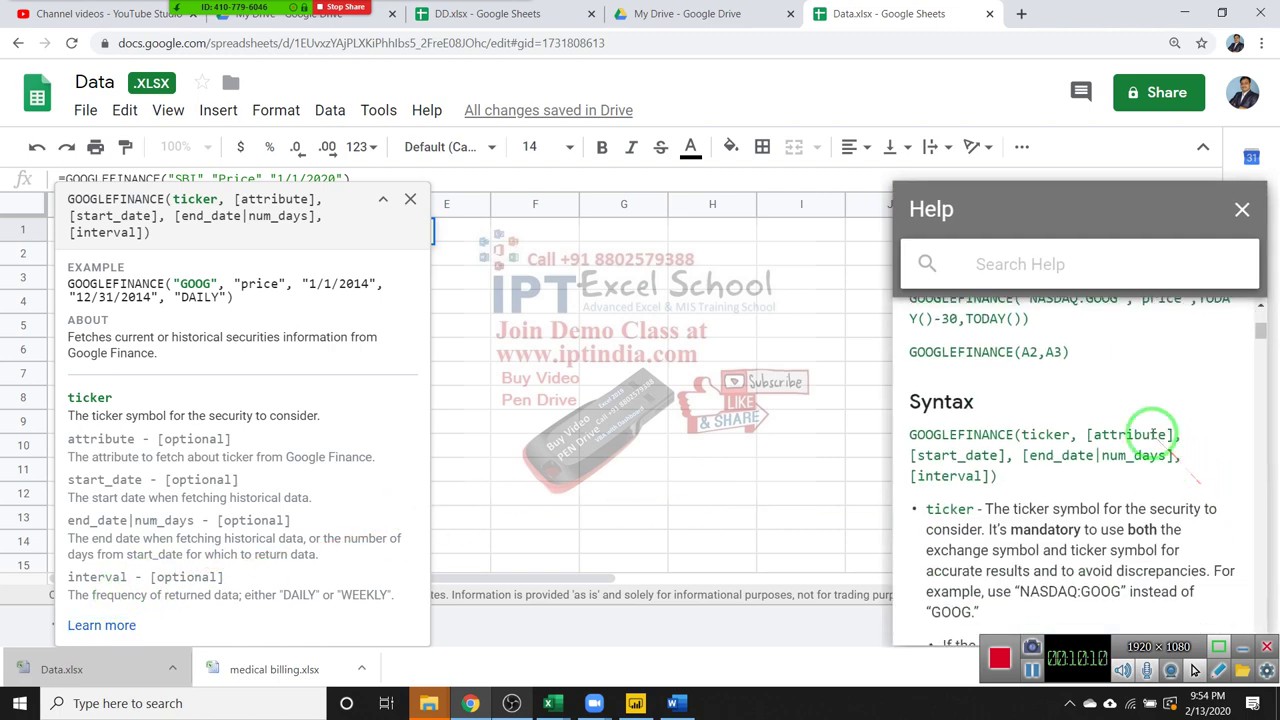
pyautogui.scroll(2, 1130, 400)
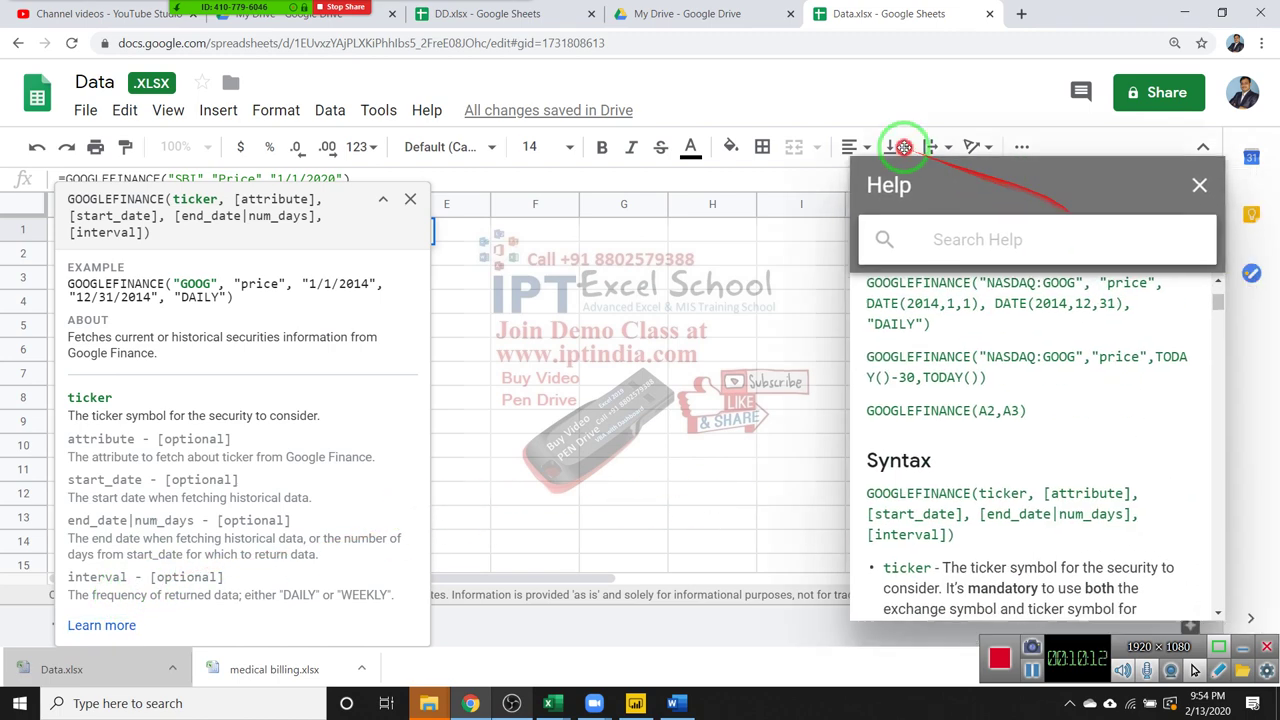
pyautogui.moveTo(1071, 214); pyautogui.dragTo(780, 83)
pyautogui.scroll(2, 806, 289)
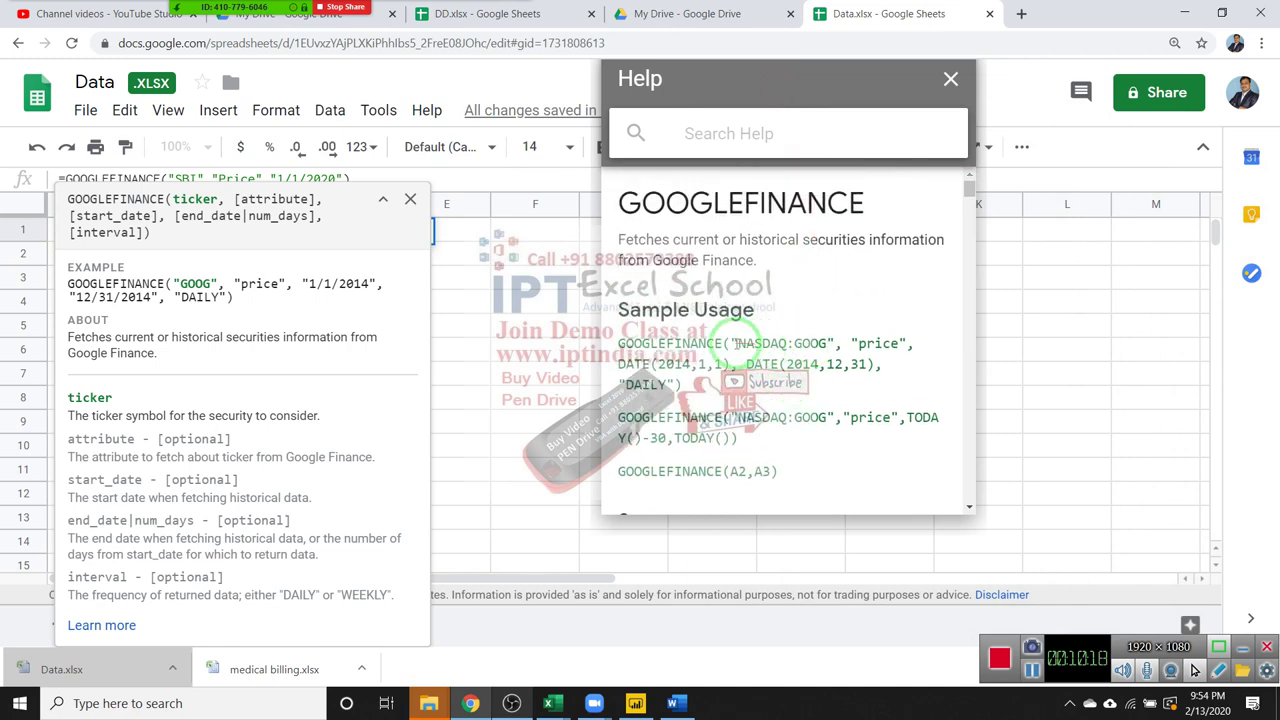
pyautogui.moveTo(738, 343); pyautogui.dragTo(812, 347)
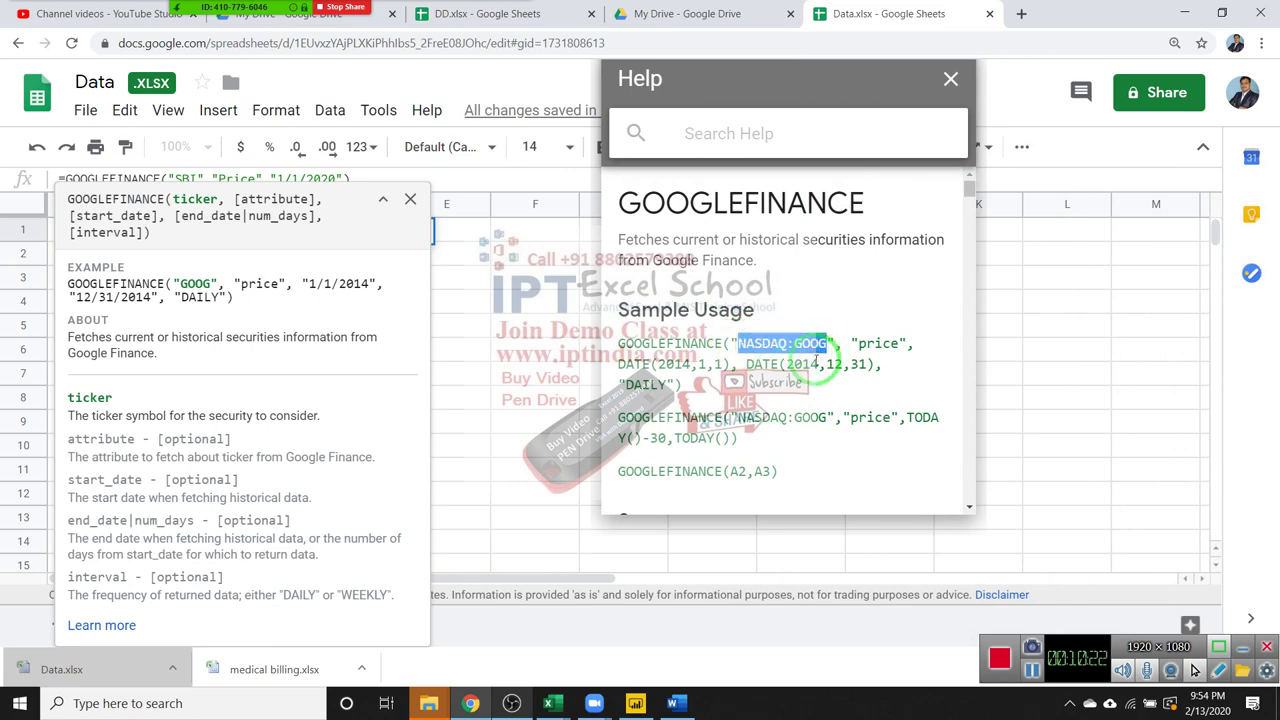
pyautogui.scroll(-4, 815, 362)
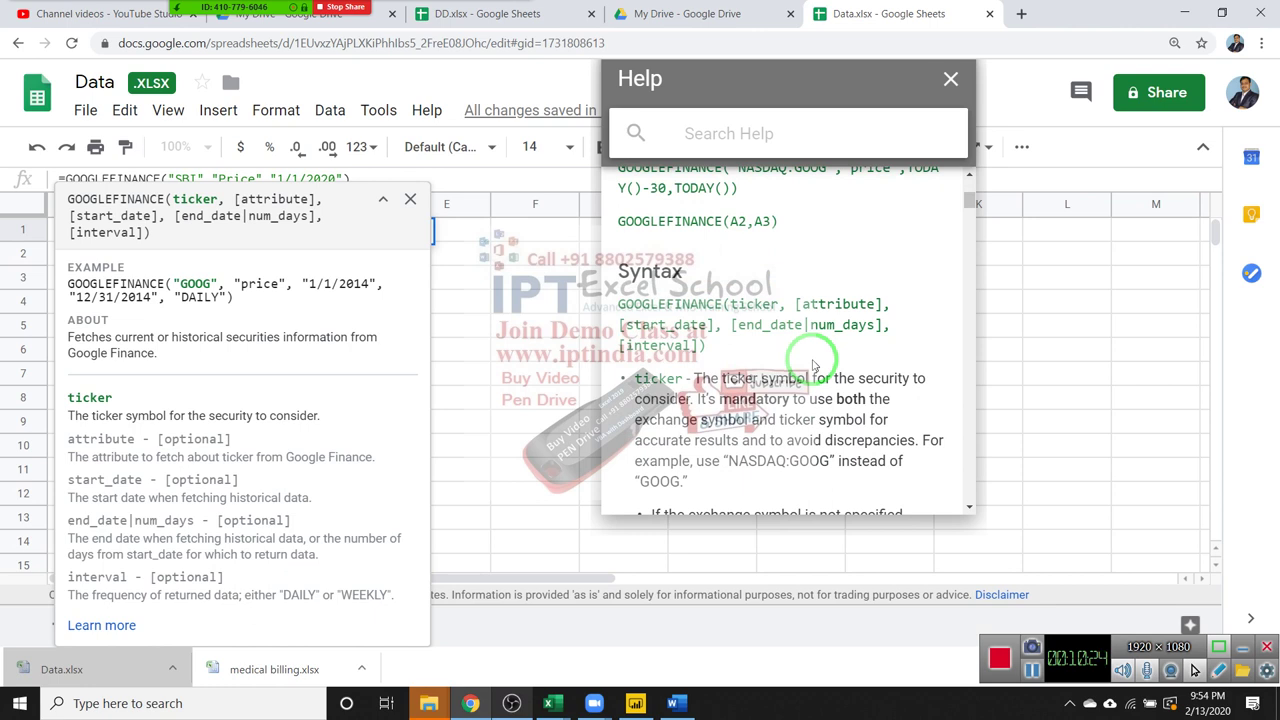
pyautogui.scroll(-1, 815, 365)
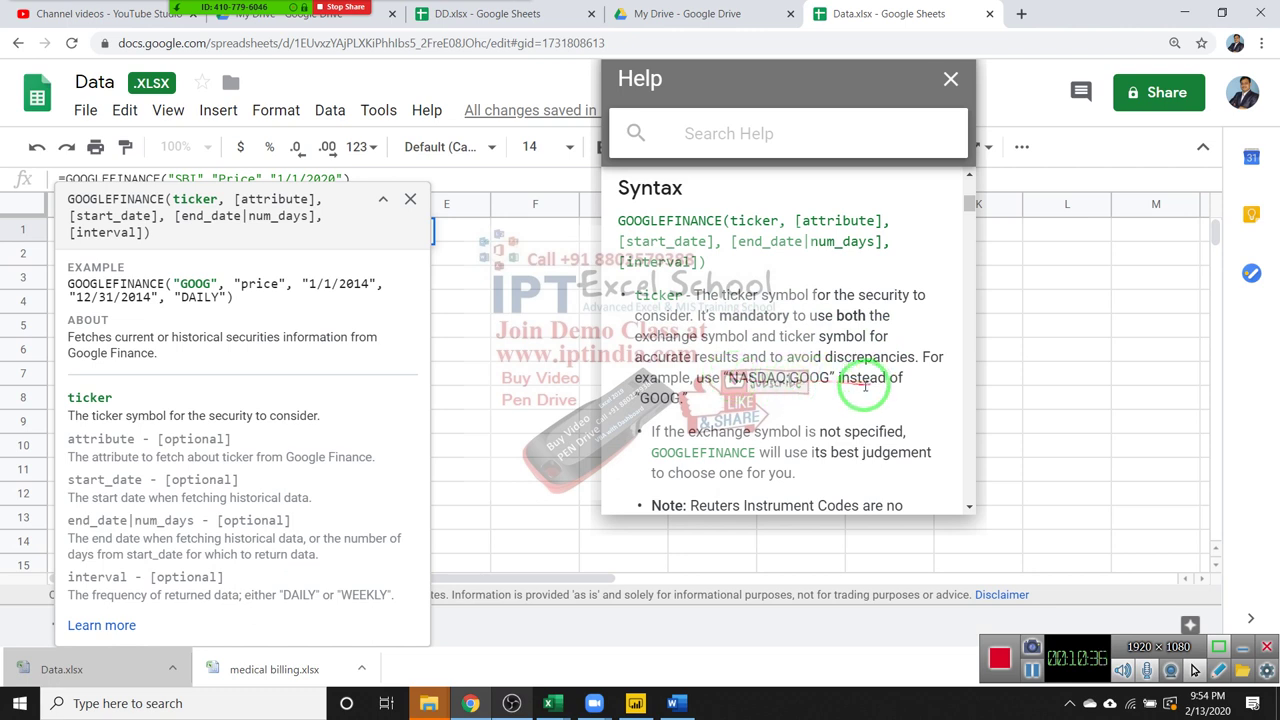
pyautogui.doubleClick(806, 380)
pyautogui.hotkey('ctrl', 'c')
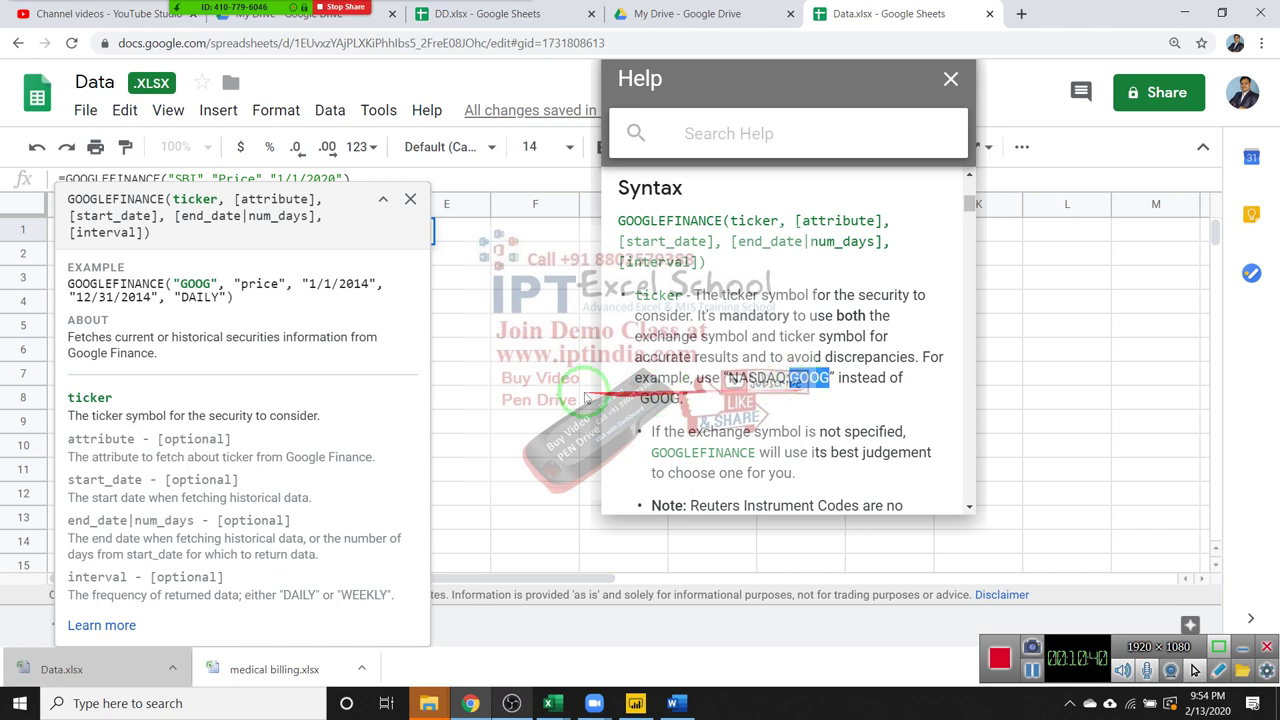
pyautogui.click(190, 178)
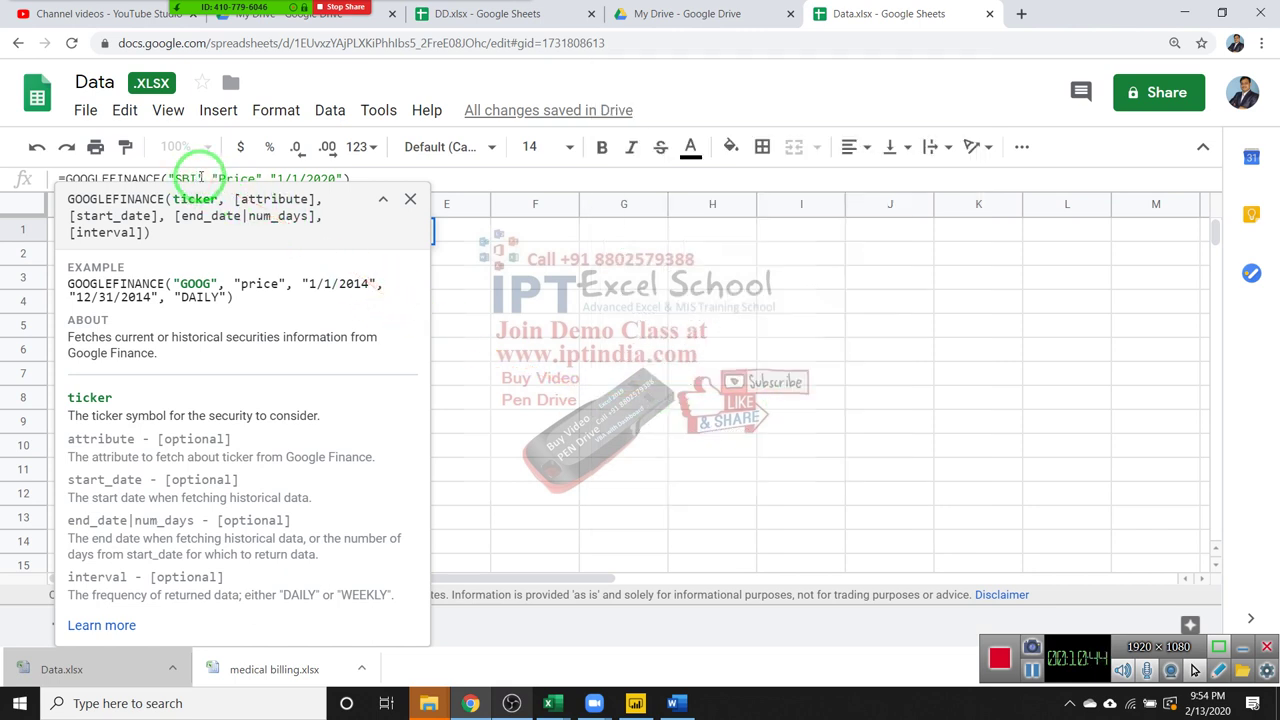
# Change B1's ticker to SBI:GOOG and reopen the formula.
pyautogui.hotkey('ctrl', 'v')
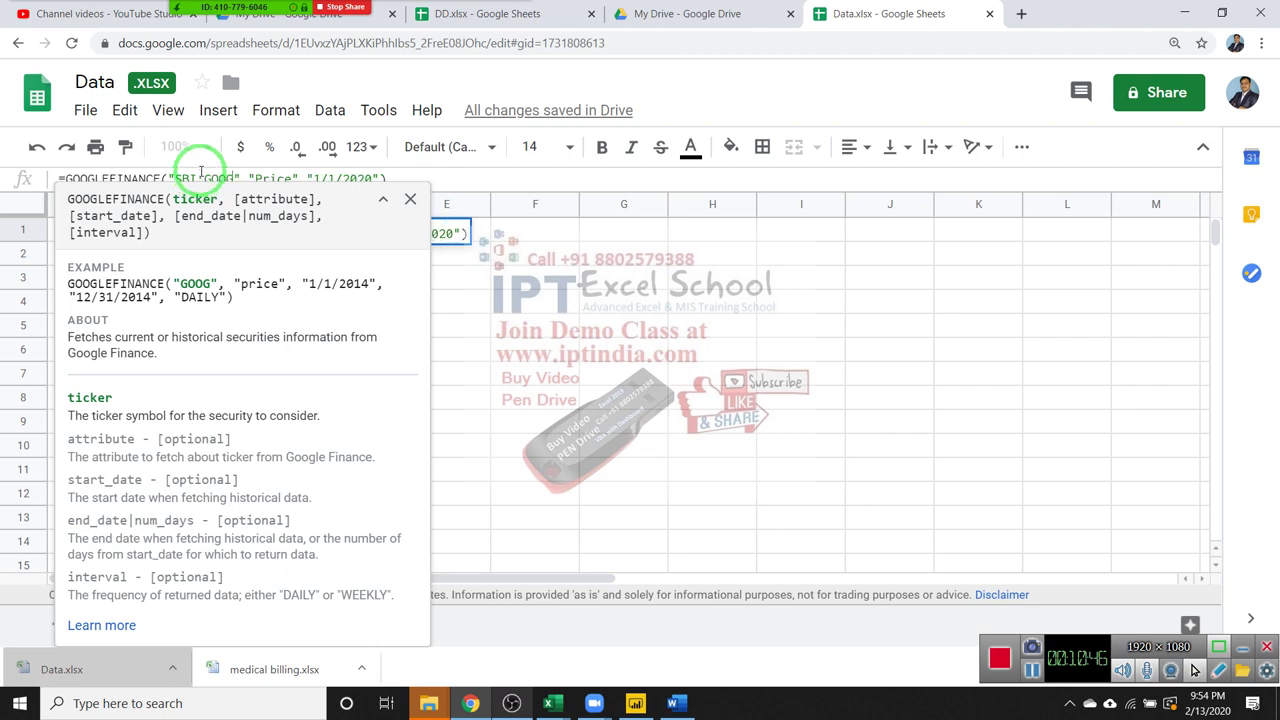
pyautogui.press('Return')
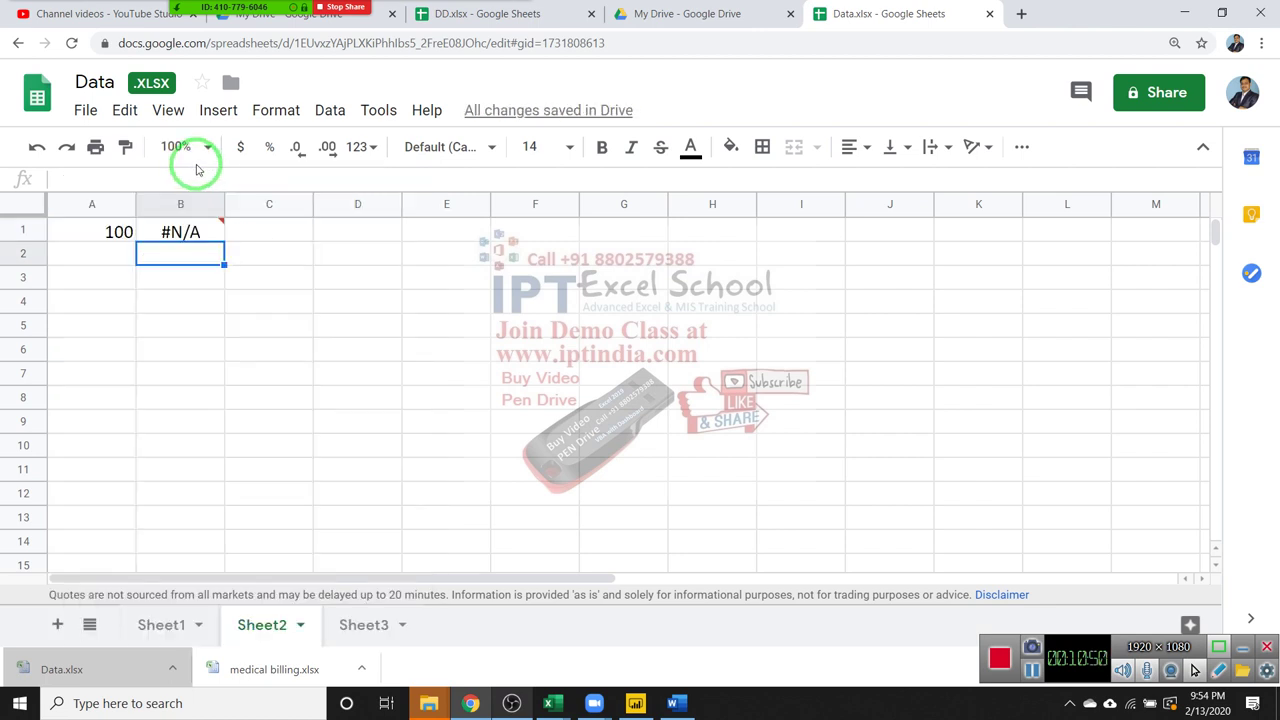
pyautogui.press('Up')
pyautogui.click(200, 181)
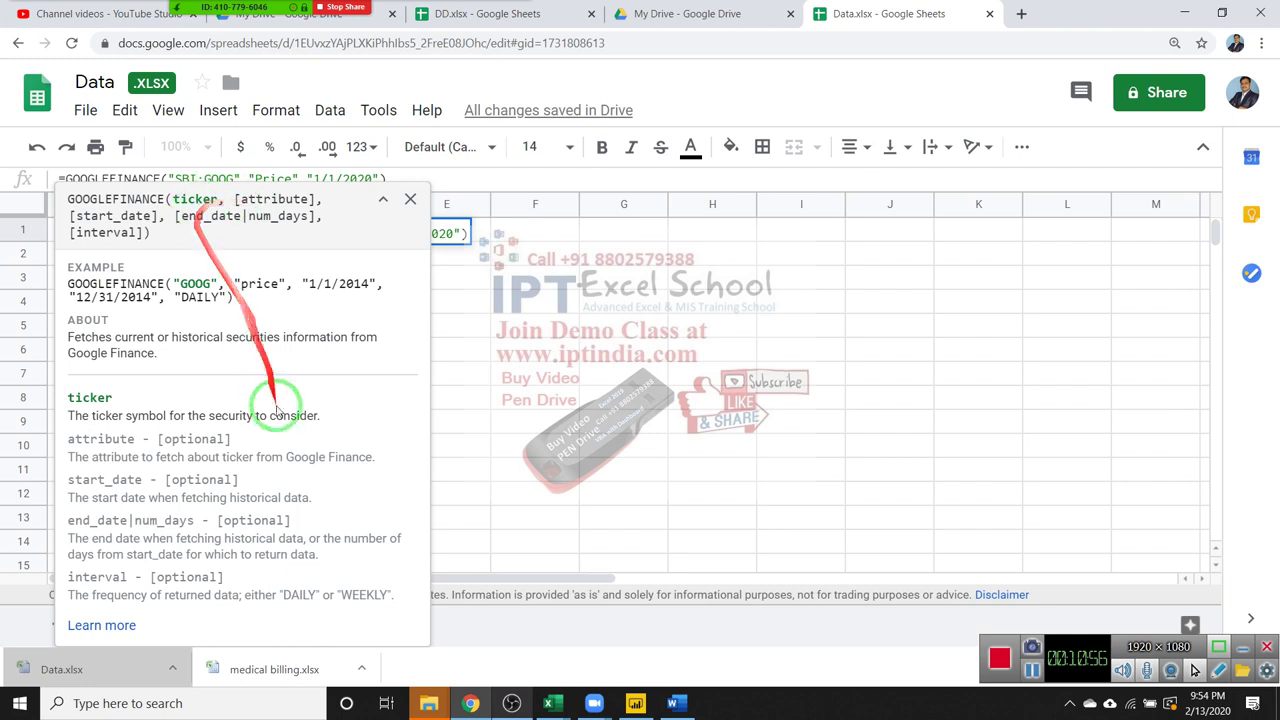
# Open the GOOGLEFINANCE help article and highlight the NASDAQ:GOOG ticker example.
pyautogui.click(131, 628)
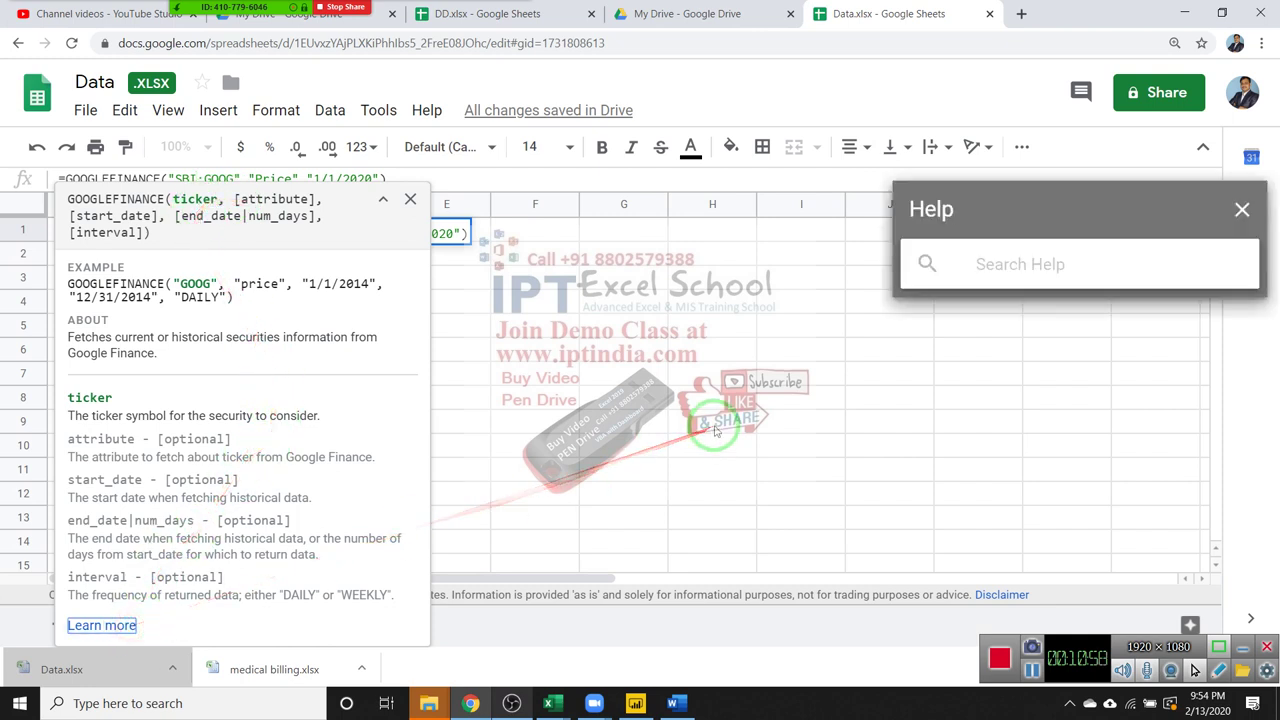
pyautogui.scroll(-1, 1045, 400)
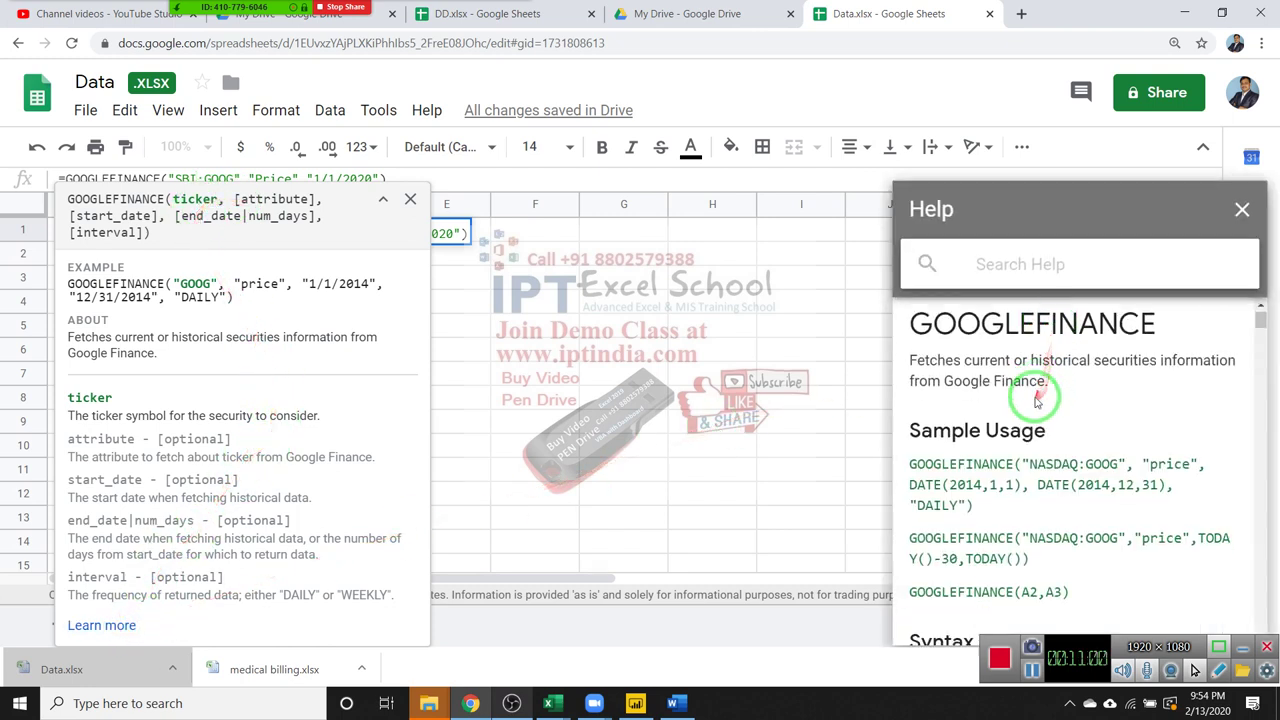
pyautogui.scroll(-2, 1020, 390)
pyautogui.scroll(1, 1100, 382)
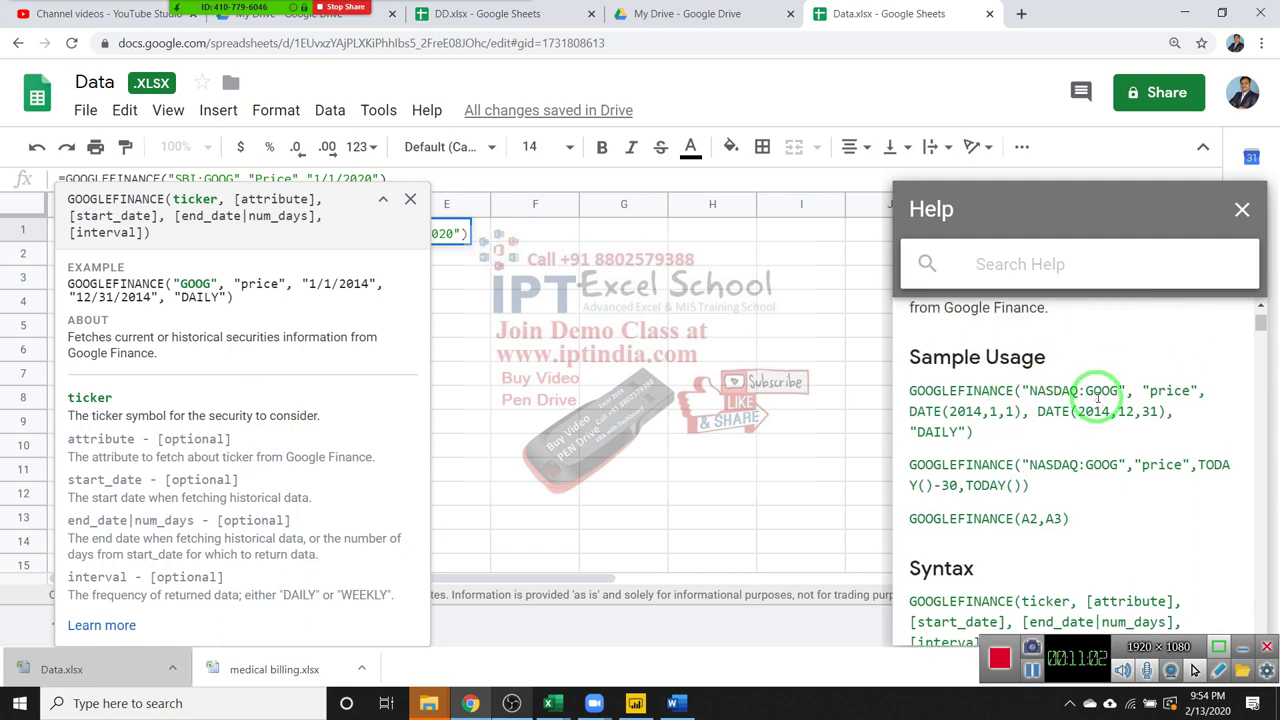
pyautogui.scroll(-2, 1086, 394)
pyautogui.scroll(-2, 1092, 405)
pyautogui.scroll(-1, 1090, 406)
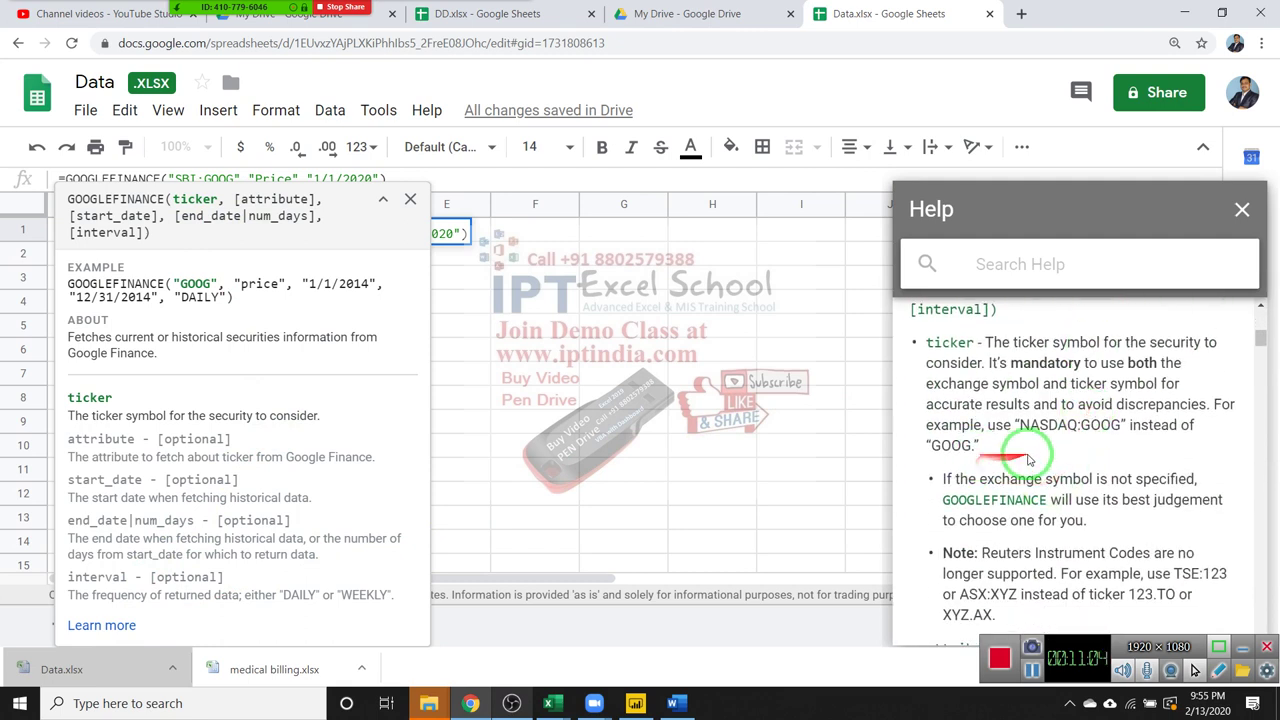
pyautogui.moveTo(1022, 424); pyautogui.dragTo(1078, 428)
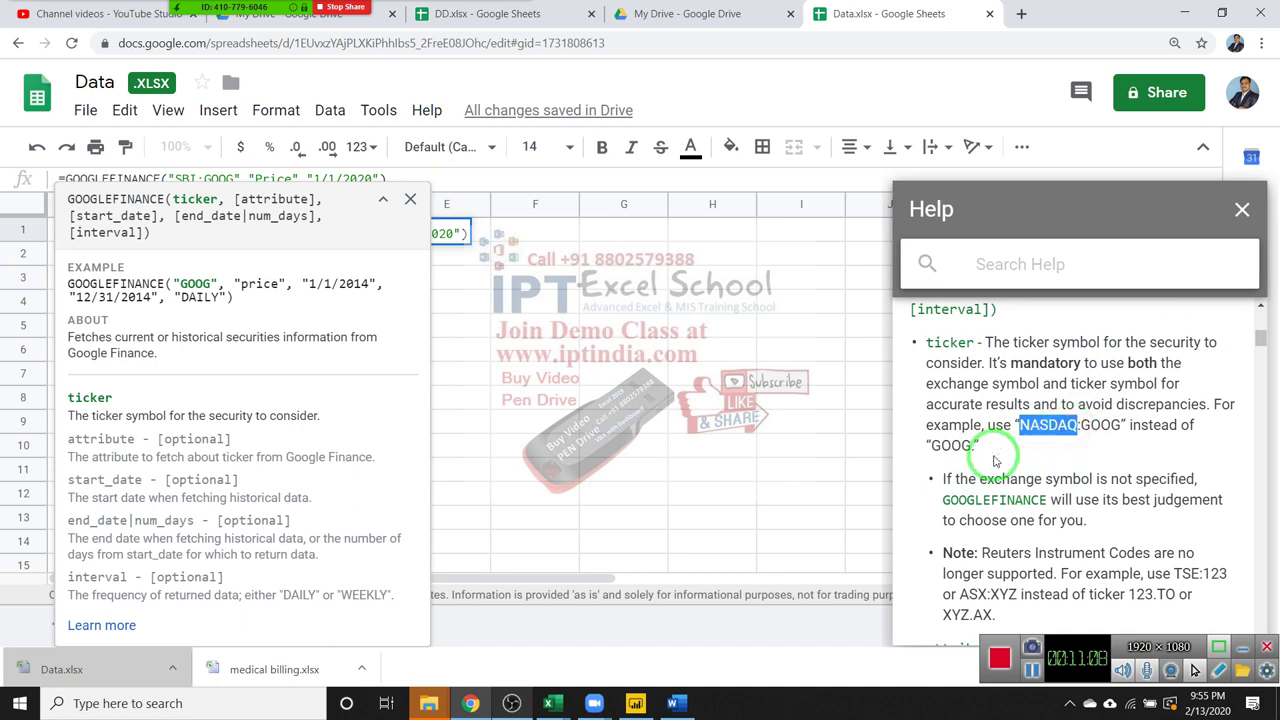
pyautogui.click(1082, 424)
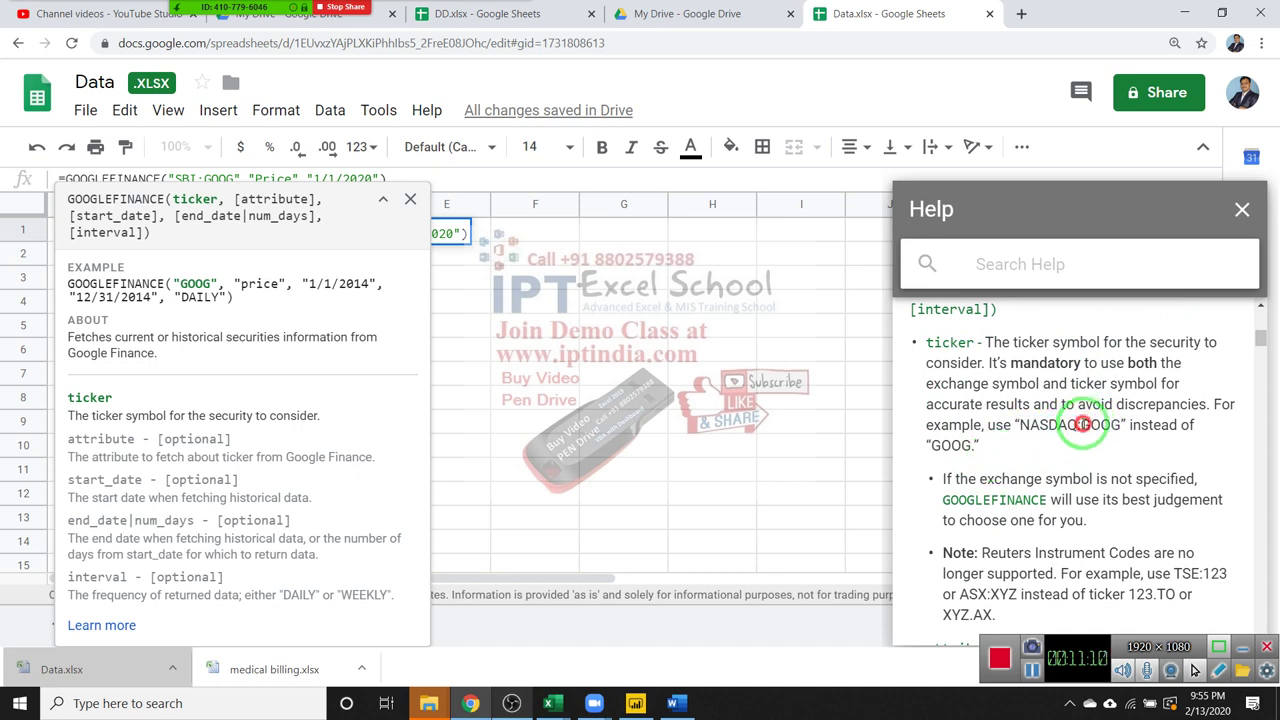
pyautogui.moveTo(1084, 424); pyautogui.dragTo(1094, 425)
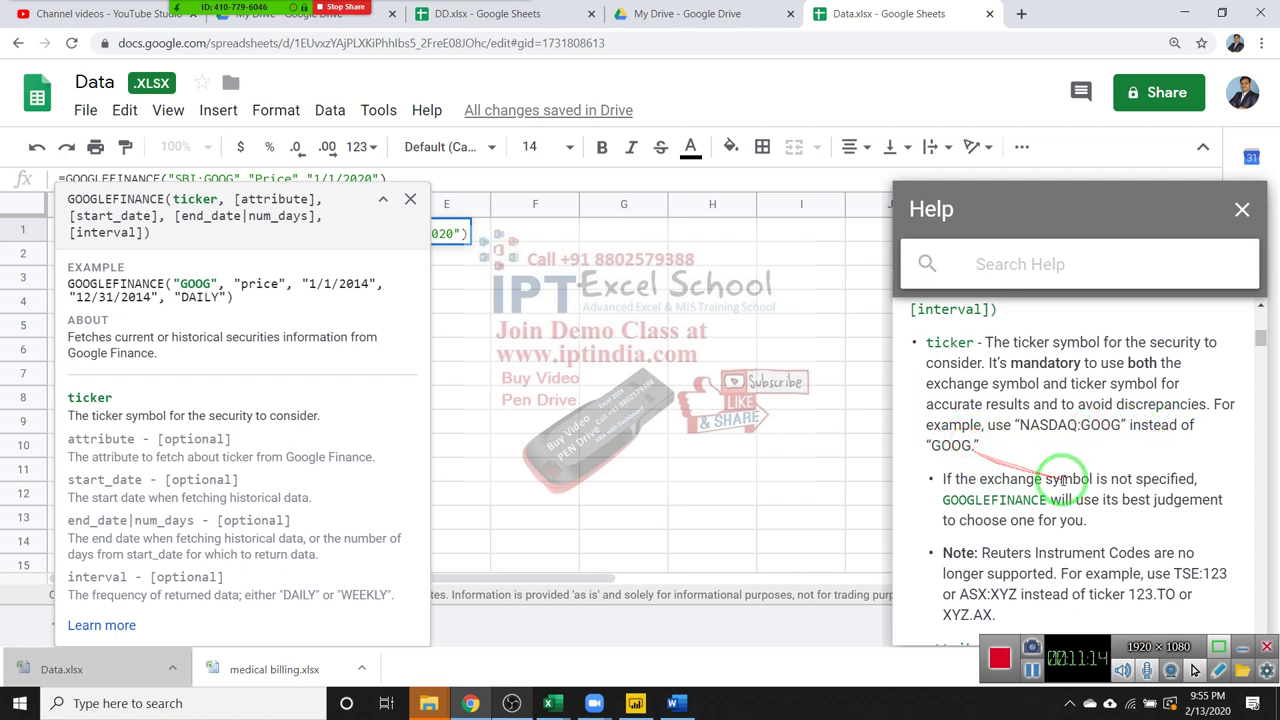
# Scroll through the help article's attribute list, then close the article.
pyautogui.scroll(-1, 1057, 471)
pyautogui.scroll(-1, 1062, 484)
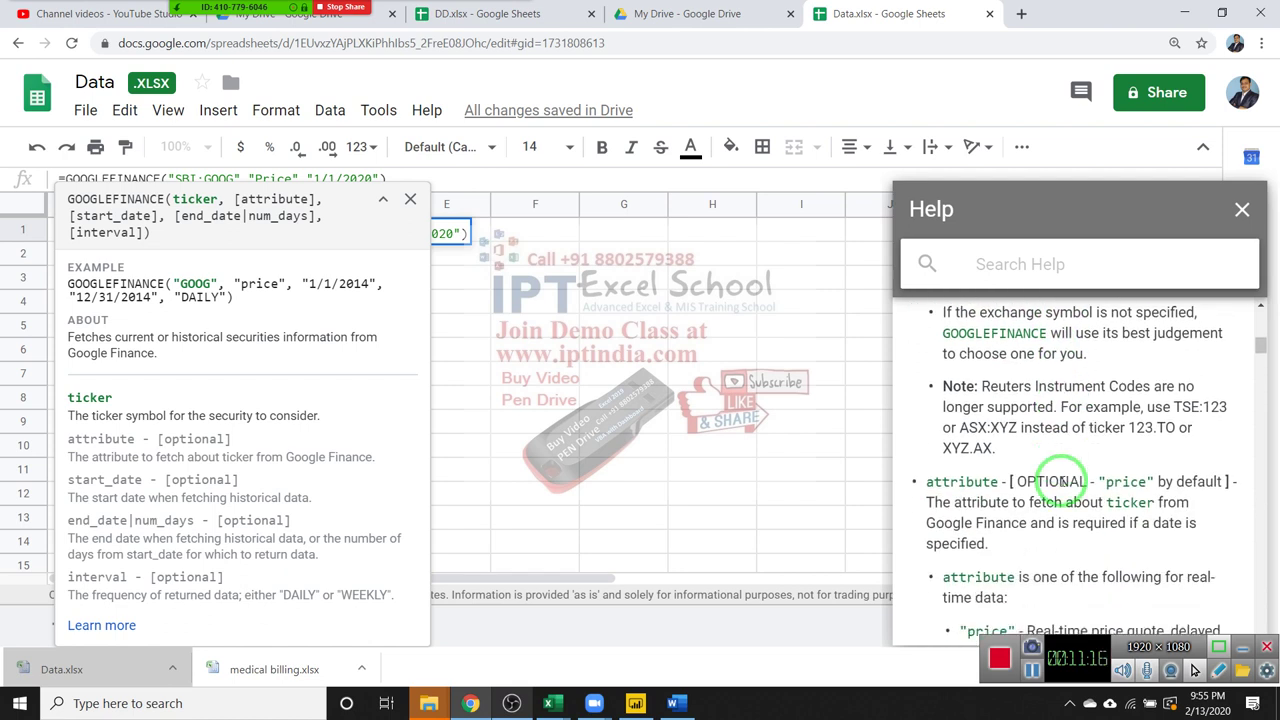
pyautogui.scroll(-2, 1062, 484)
pyautogui.scroll(-1, 1057, 488)
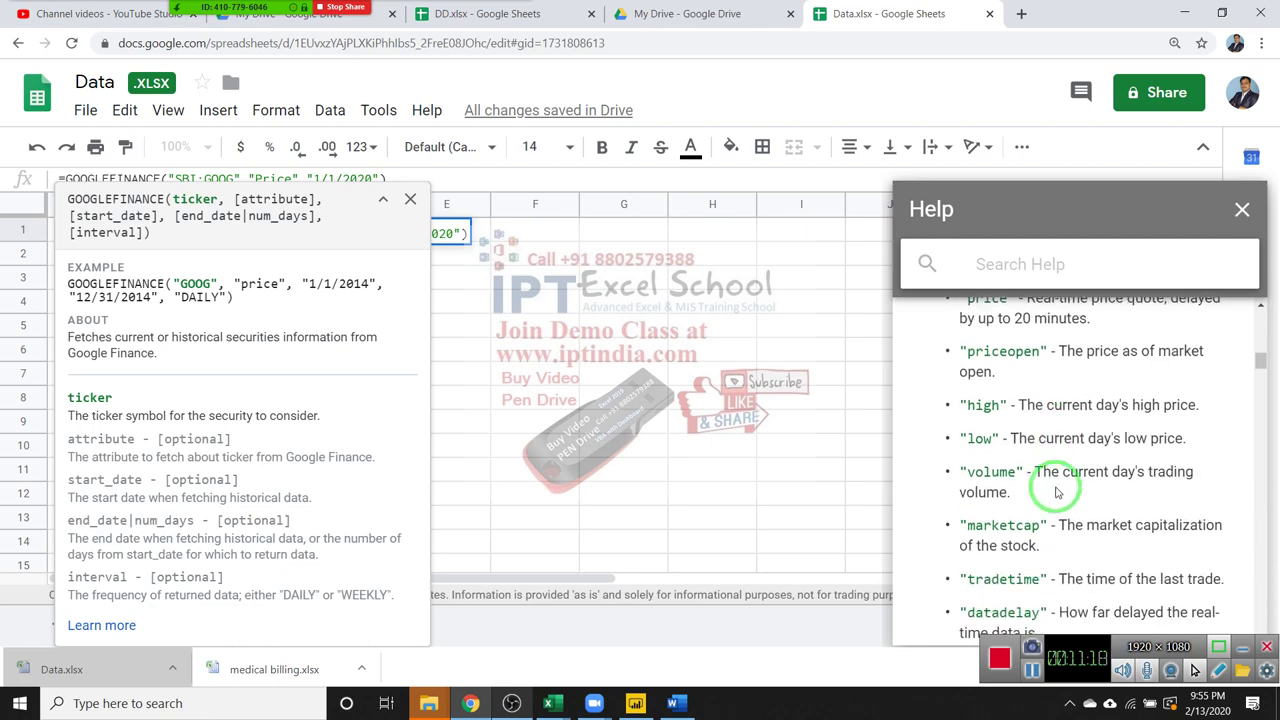
pyautogui.scroll(-2, 1057, 488)
pyautogui.scroll(-2, 1056, 488)
pyautogui.scroll(-2, 1055, 487)
pyautogui.scroll(-1, 1055, 487)
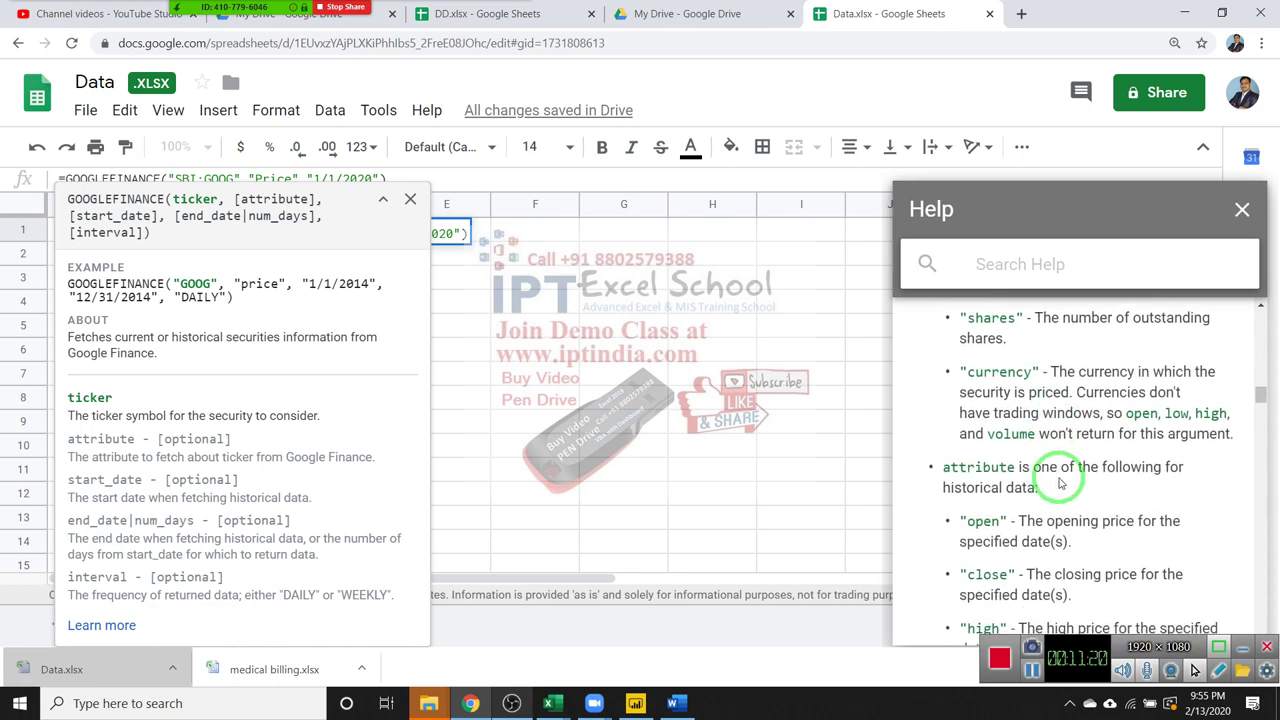
pyautogui.click(1242, 209)
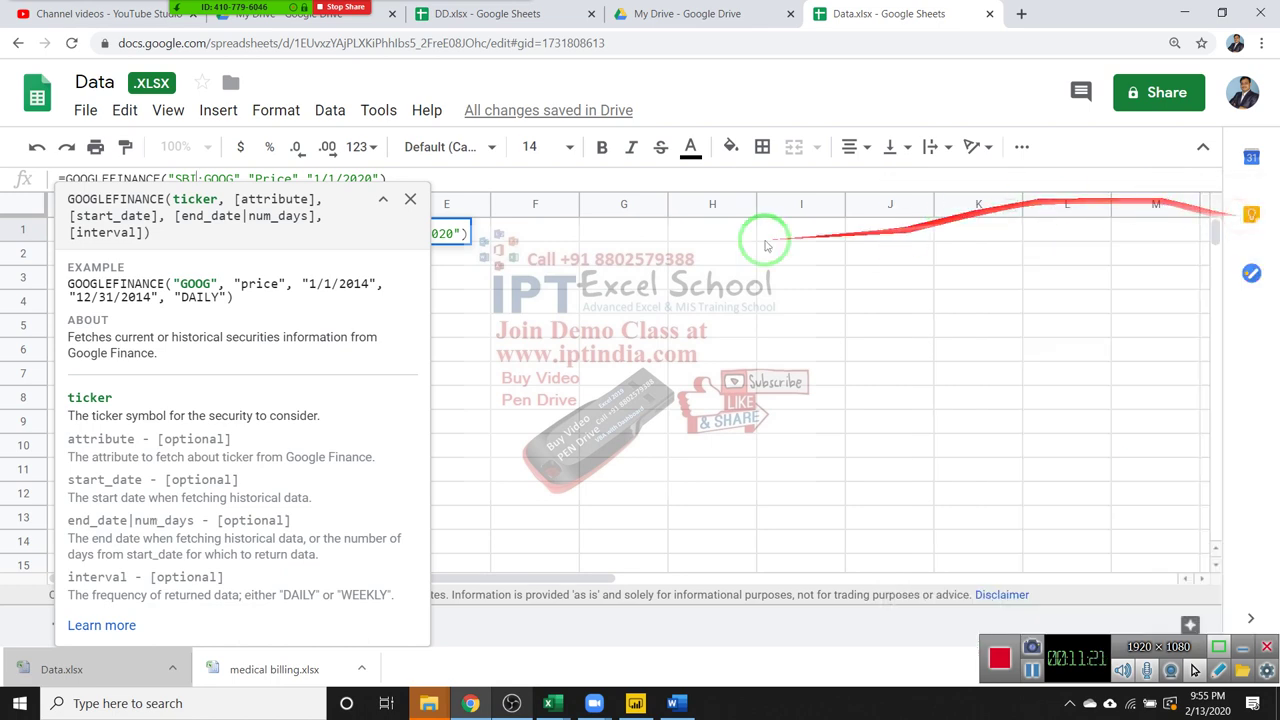
# Change the ticker to SBIN:GOOG, then delete B1's #N/A formula.
pyautogui.click(410, 199)
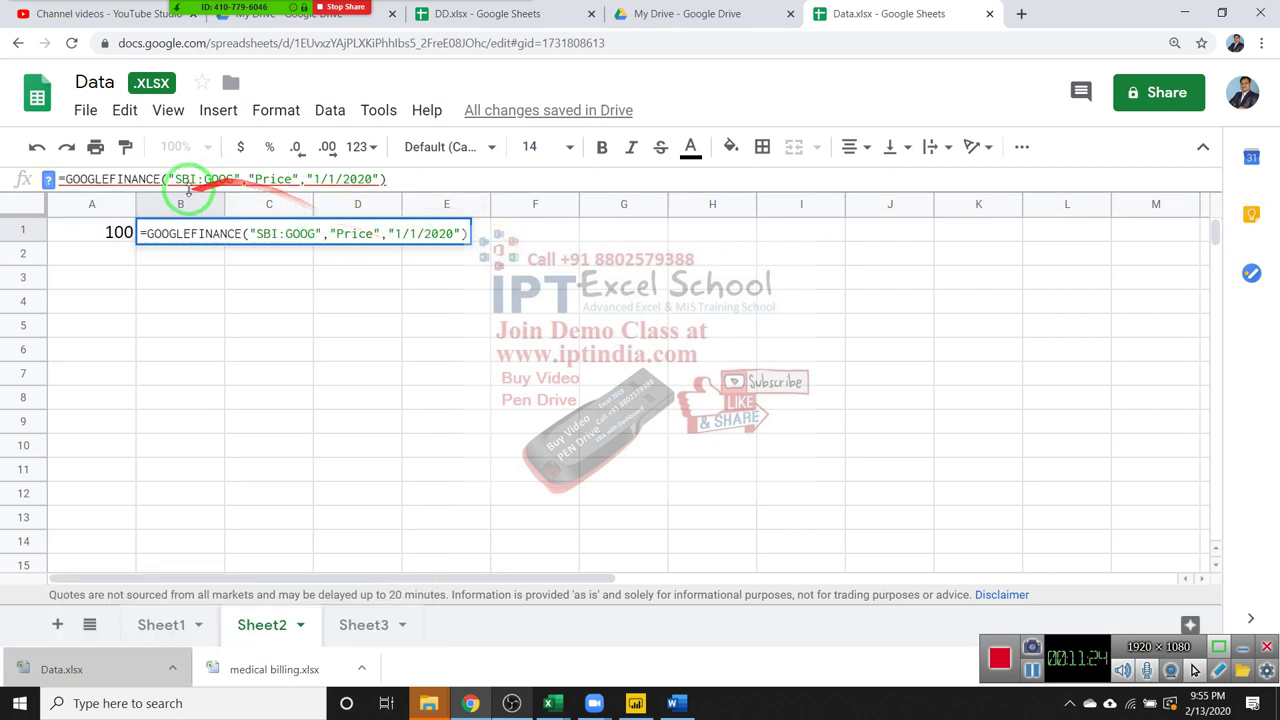
pyautogui.moveTo(272, 180)
pyautogui.press('BackSpace')
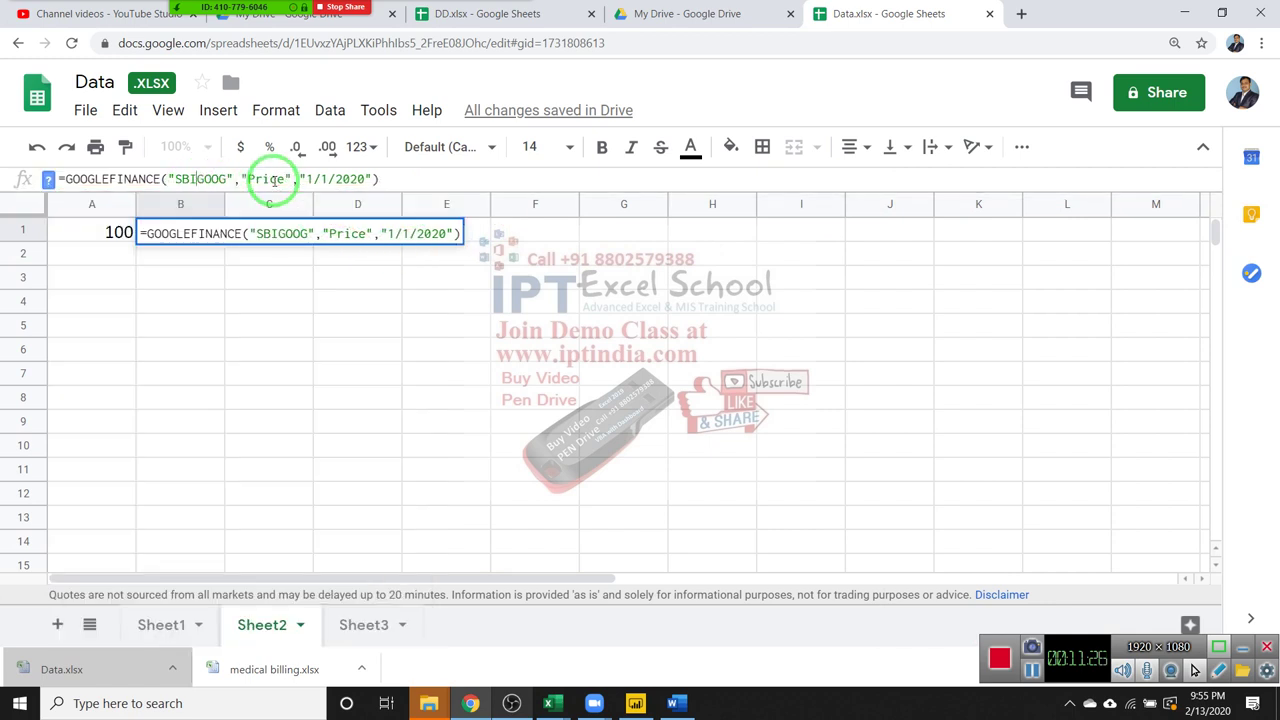
pyautogui.write(':')
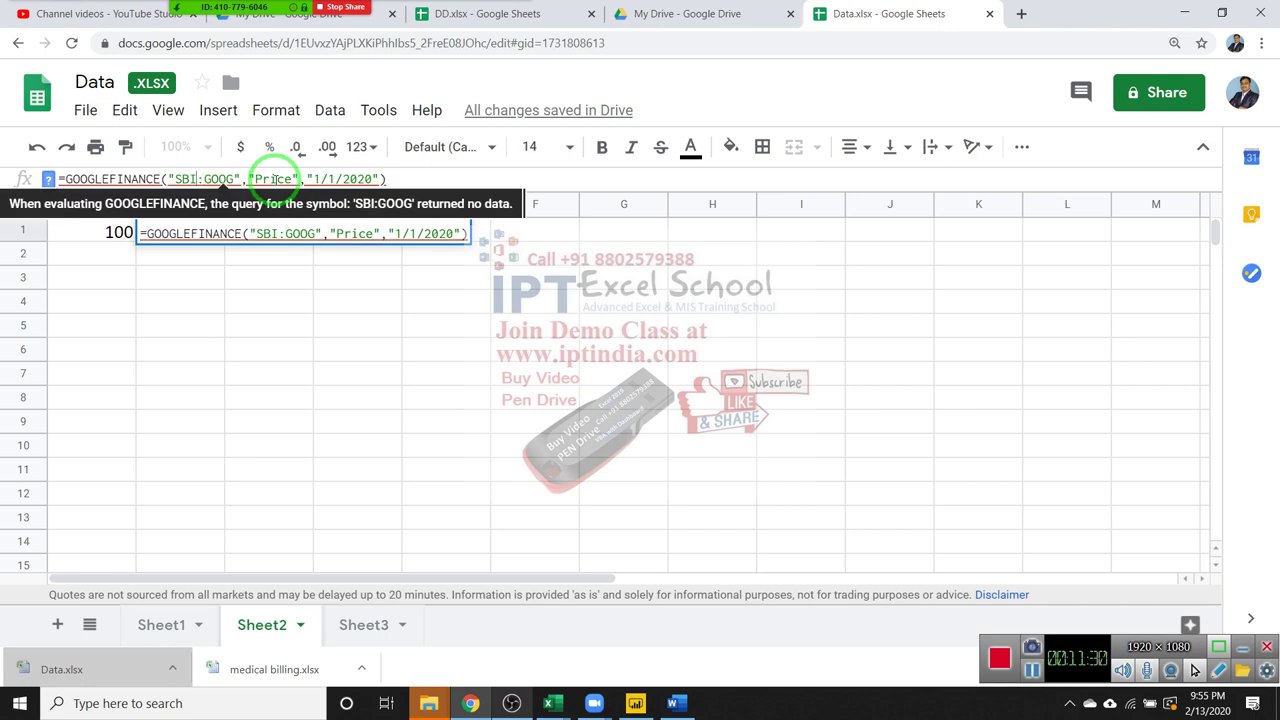
pyautogui.press('BackSpace')
pyautogui.press('BackSpace')
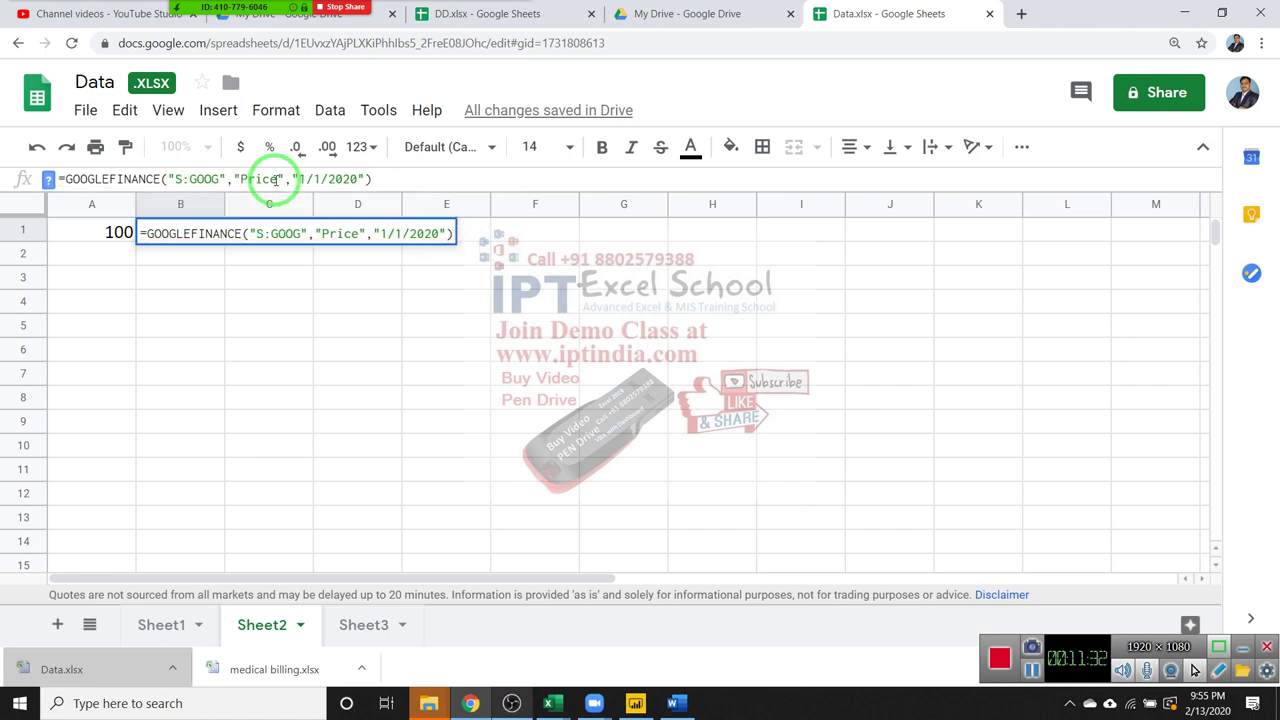
pyautogui.write('BIN')
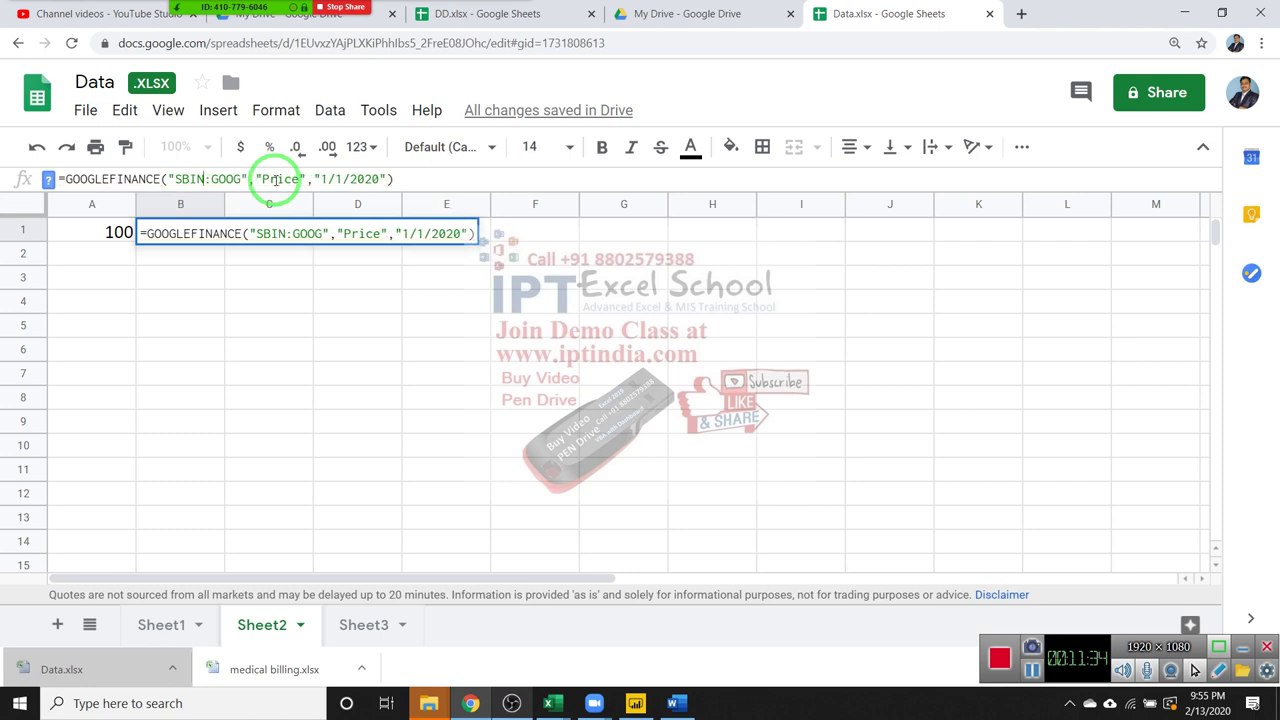
pyautogui.press('Return')
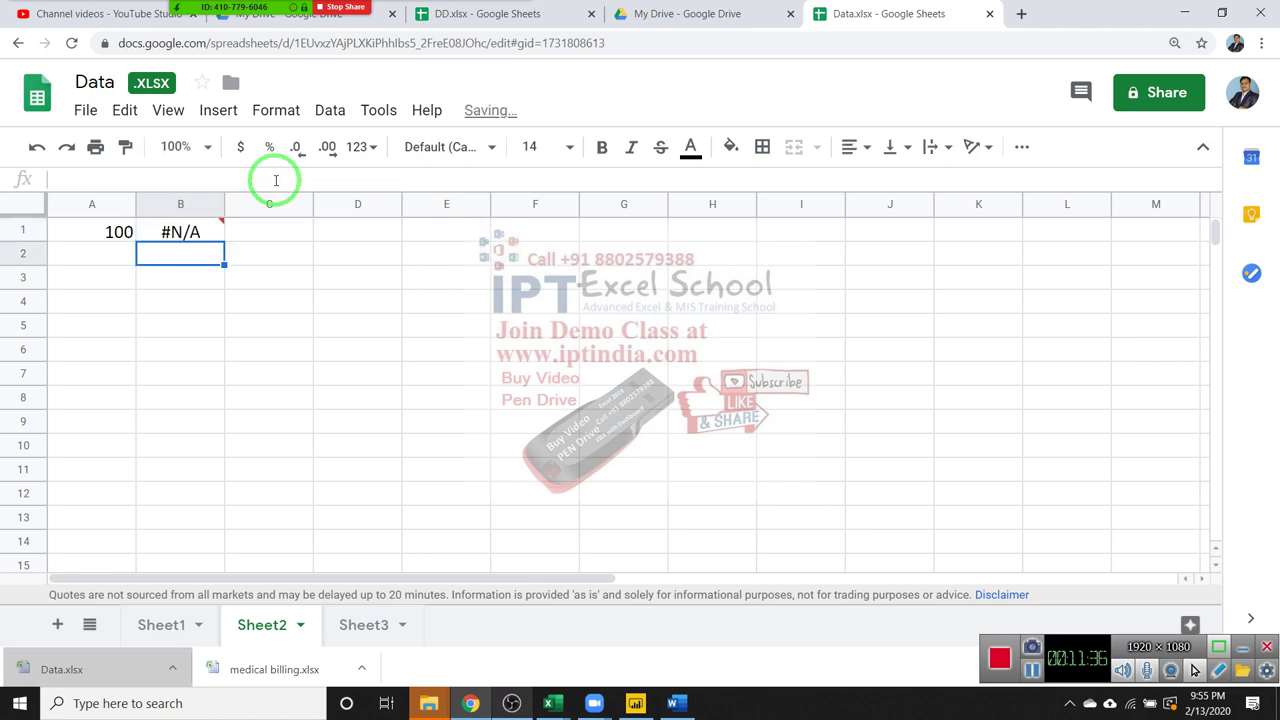
pyautogui.press('Up')
pyautogui.press('Delete')
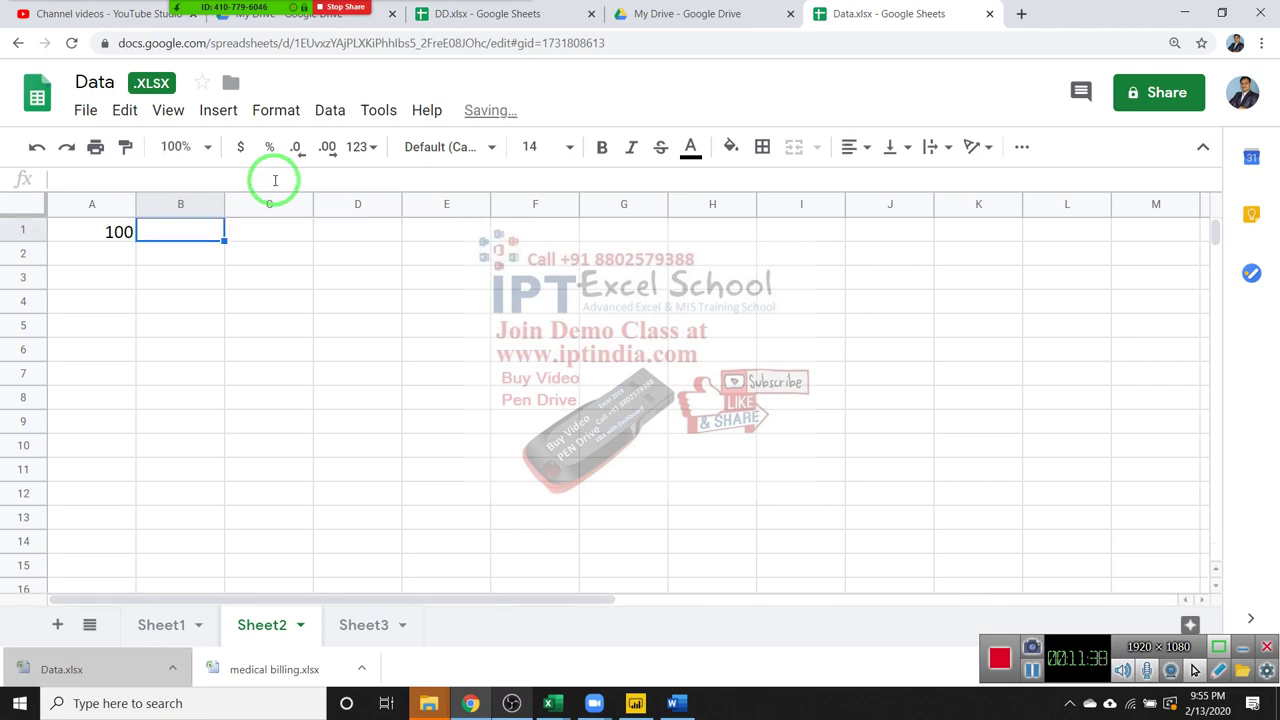
# Replace the 100 in A1 with the text 'One Hundres'.
pyautogui.click(222, 108)
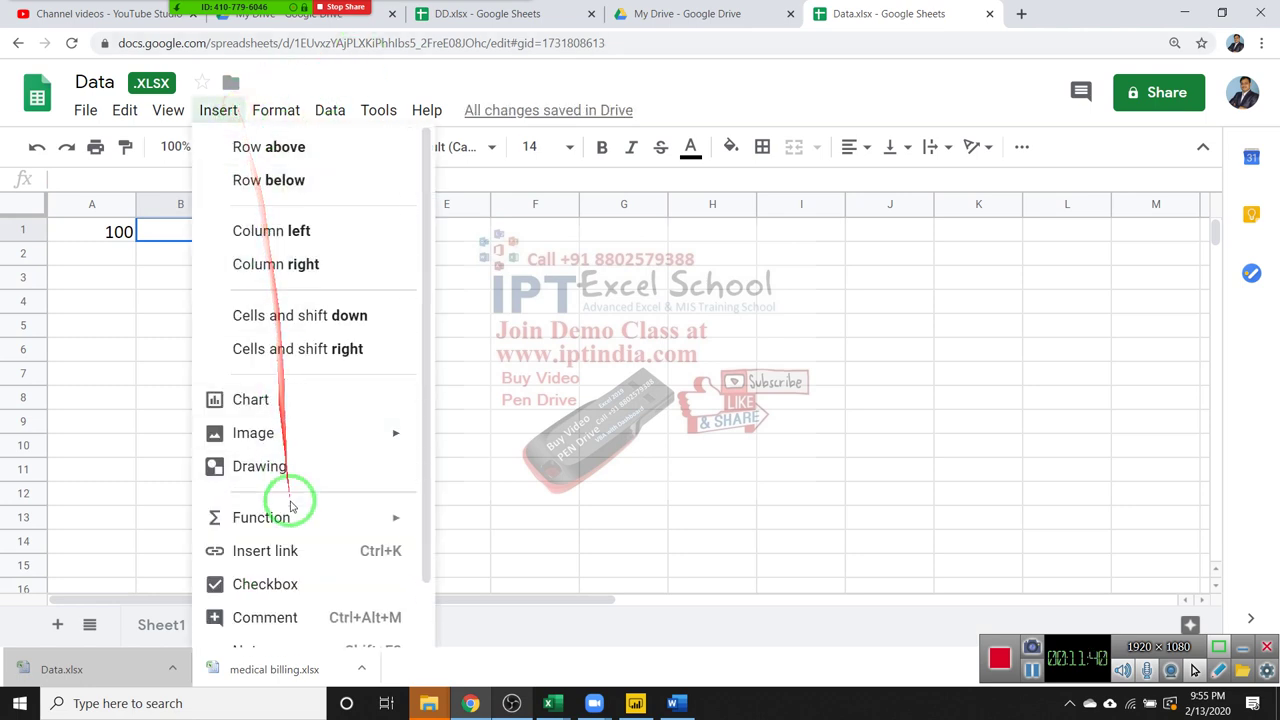
pyautogui.moveTo(287, 530)
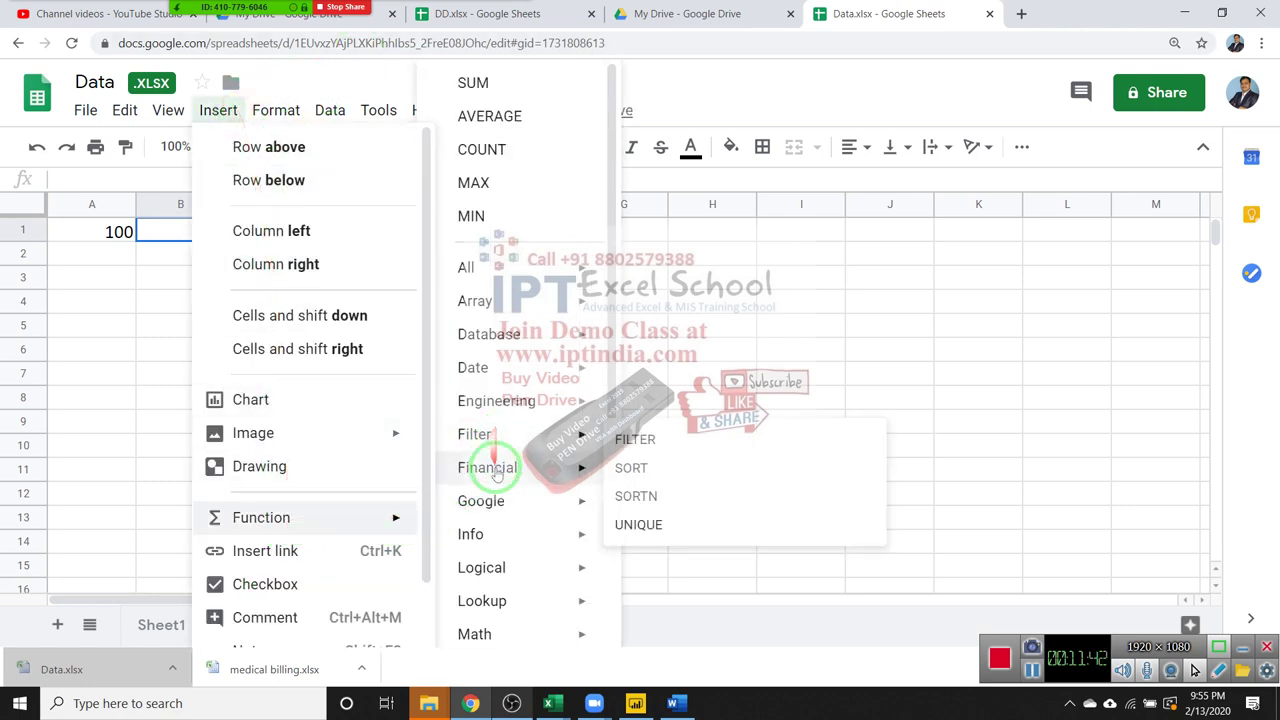
pyautogui.moveTo(486, 467)
pyautogui.moveTo(490, 501)
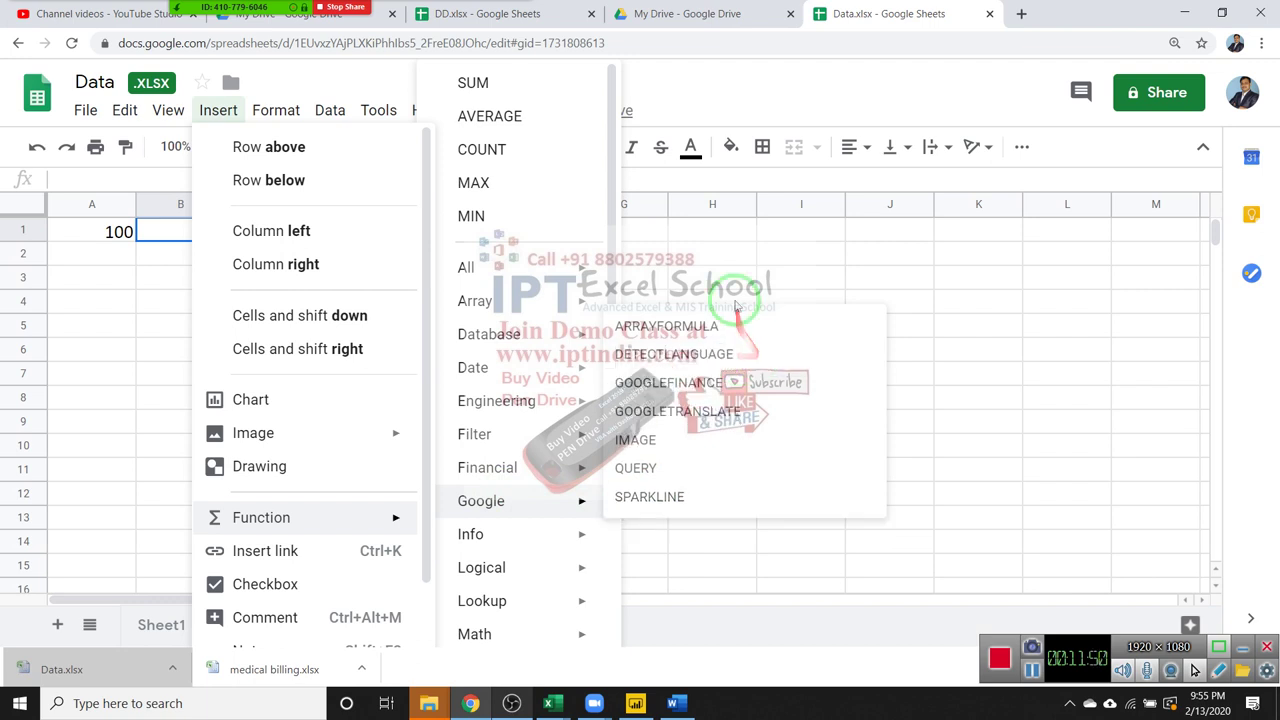
pyautogui.click(714, 256)
pyautogui.click(123, 238)
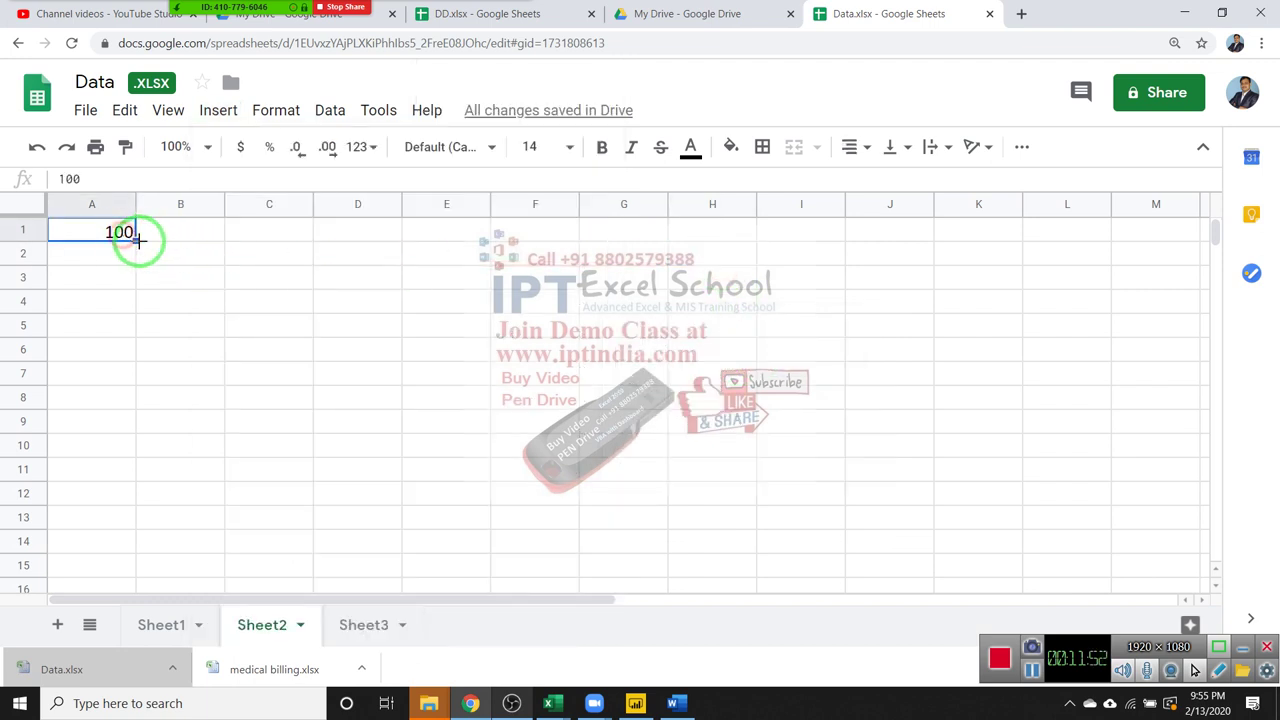
pyautogui.press('Delete')
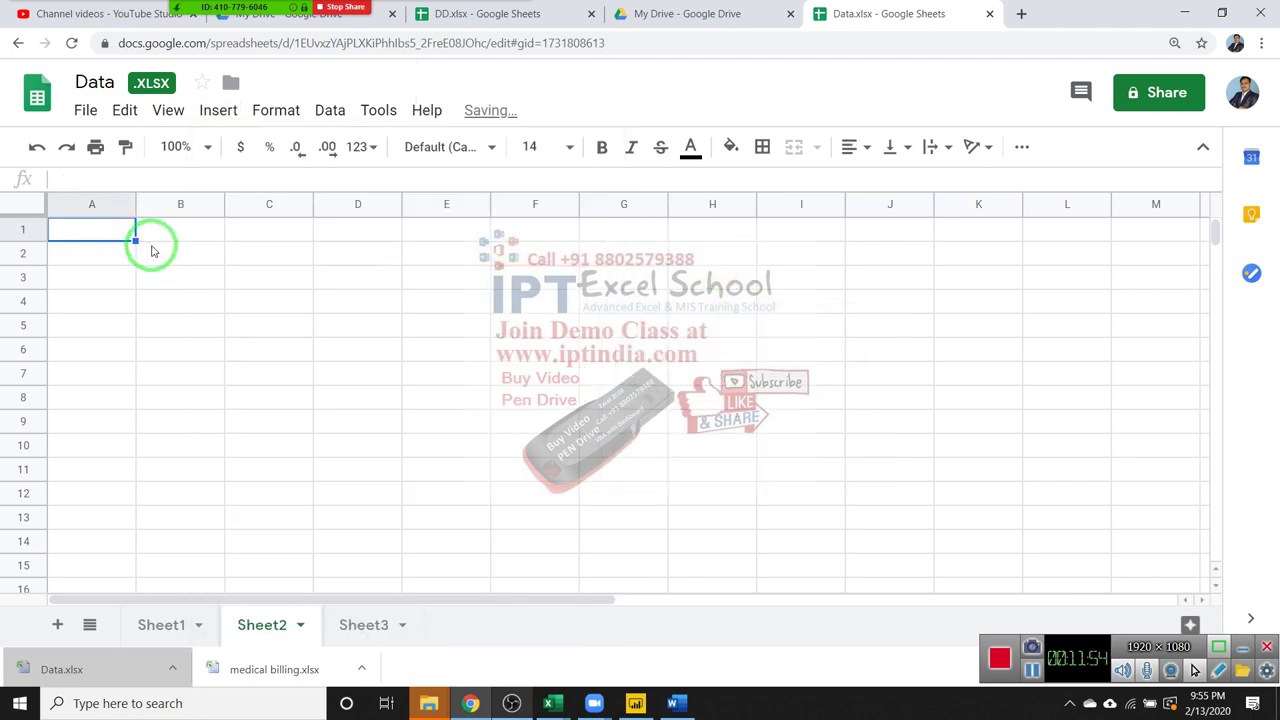
pyautogui.write('One ')
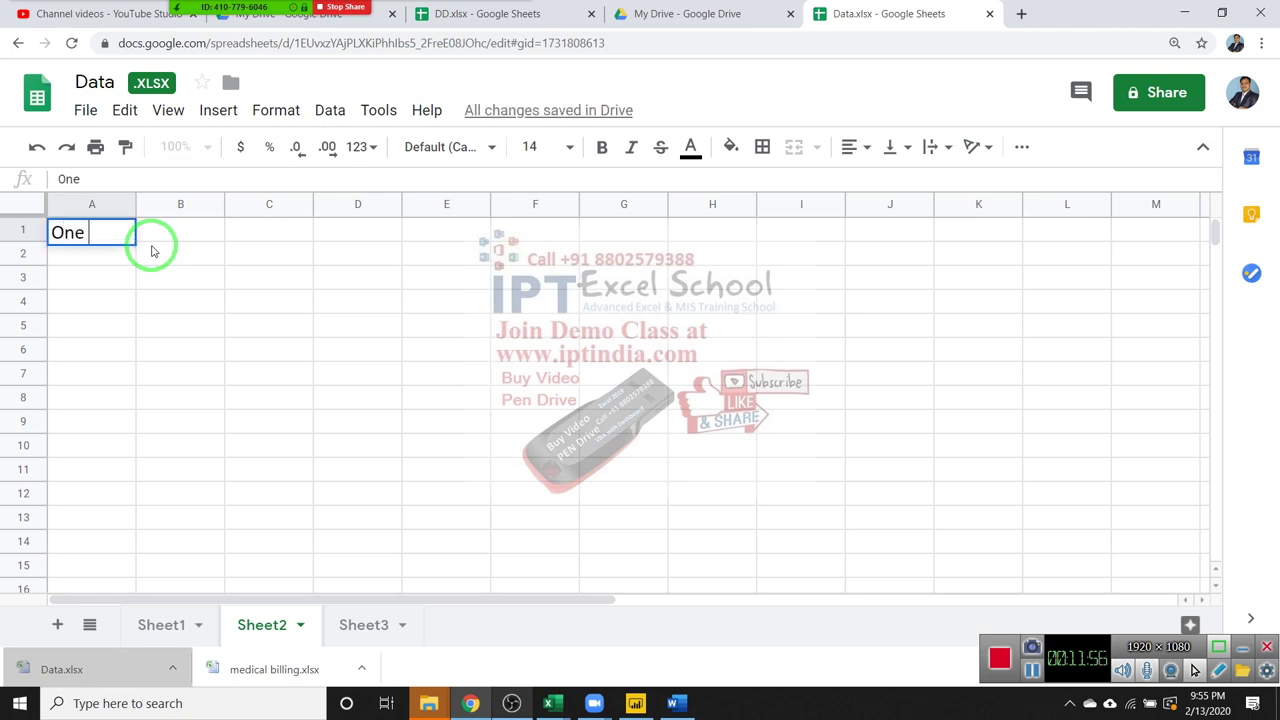
pyautogui.write('Hundres')
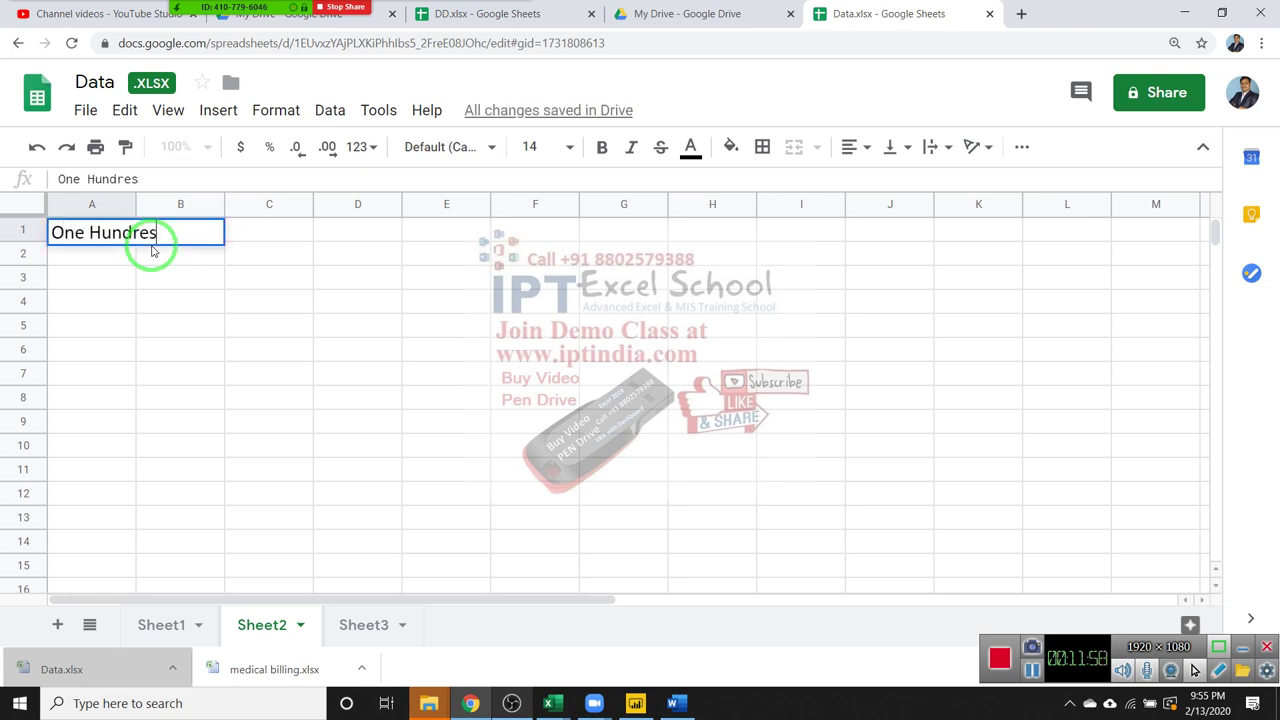
pyautogui.press('Return')
# Start typing a formula in B1, then erase it and cancel, leaving B1 empty.
pyautogui.press('Up')
pyautogui.press('Right')
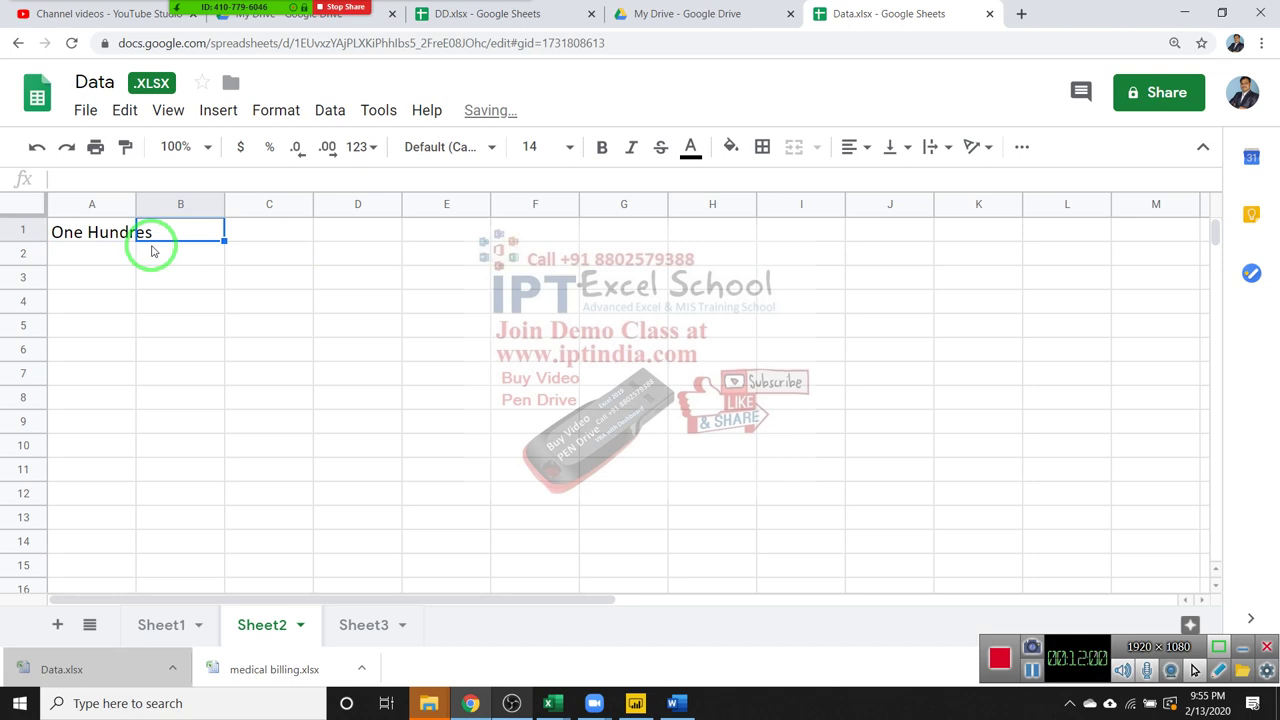
pyautogui.write('=de')
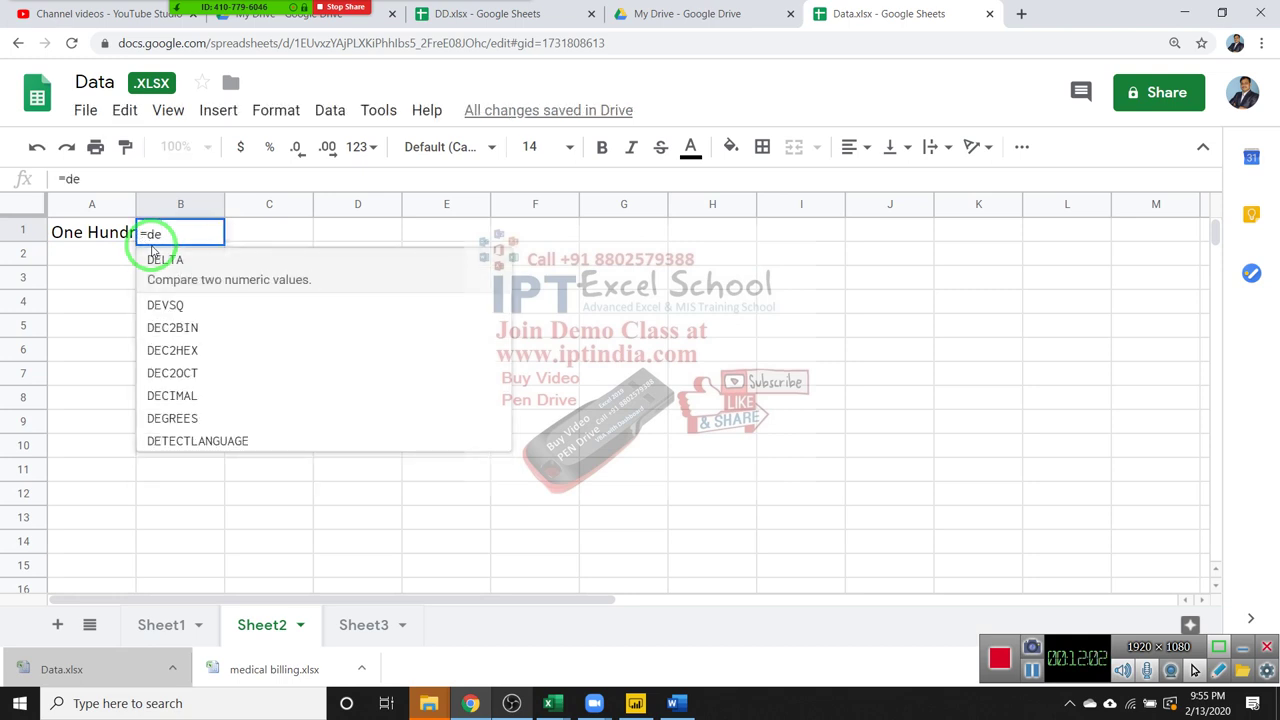
pyautogui.write('de')
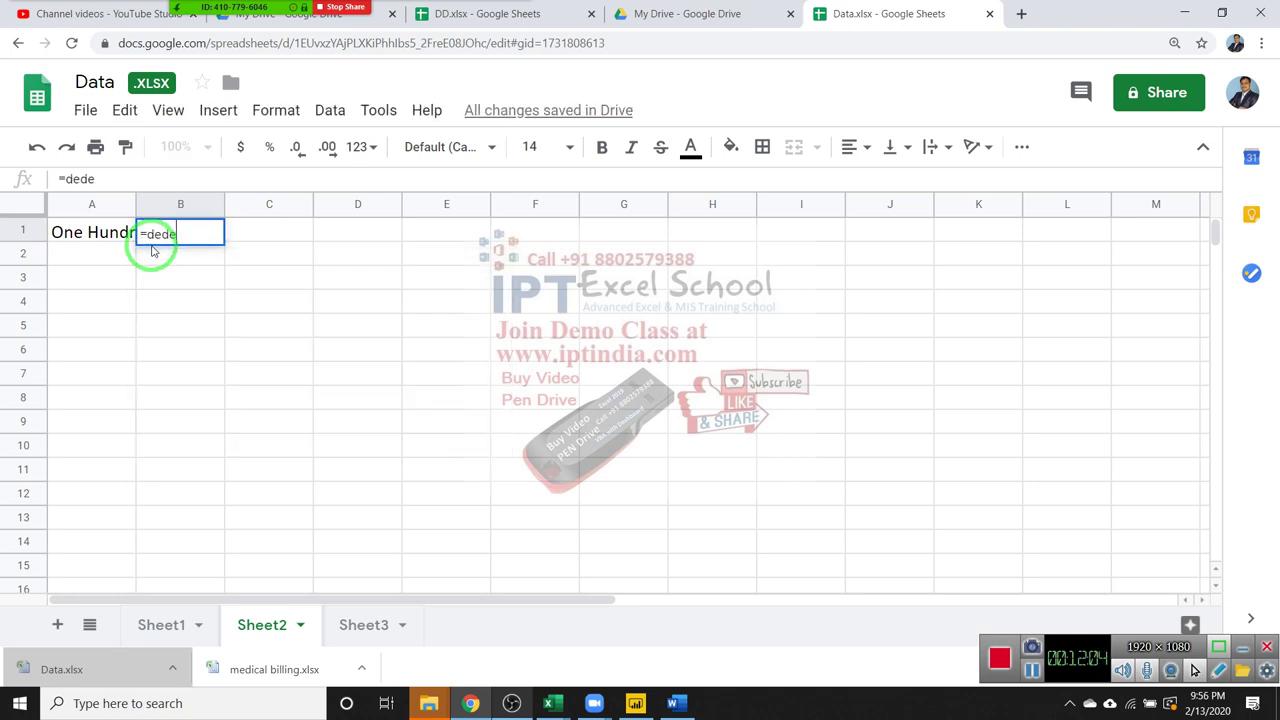
pyautogui.press('BackSpace')
pyautogui.press('BackSpace')
pyautogui.press('BackSpace')
pyautogui.write('g')
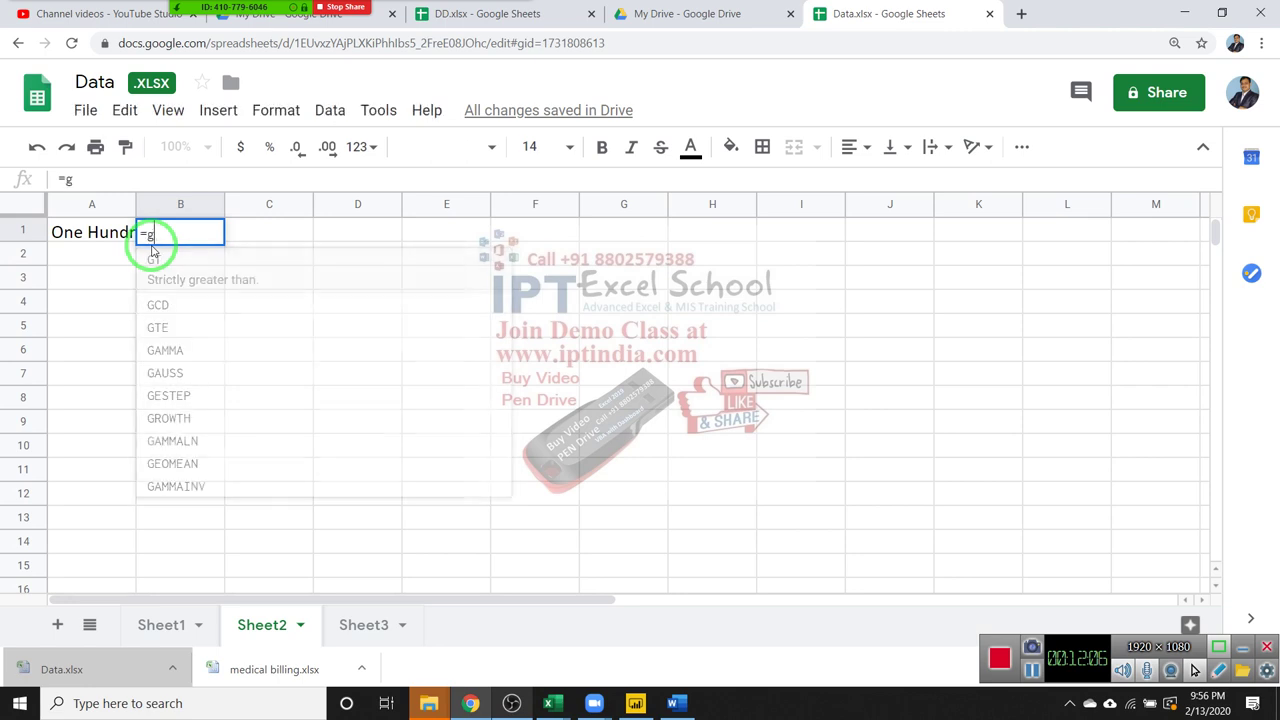
pyautogui.write('oo')
pyautogui.press('BackSpace')
pyautogui.press('BackSpace')
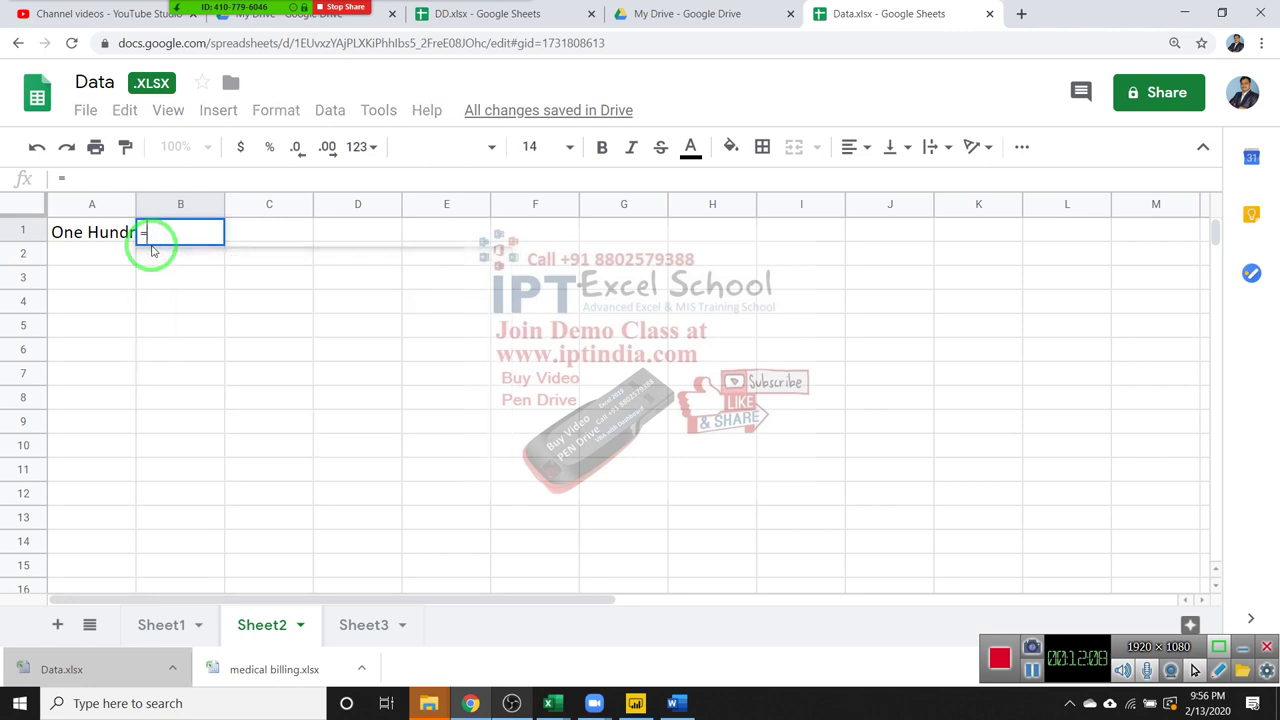
pyautogui.press('BackSpace')
pyautogui.press('Escape')
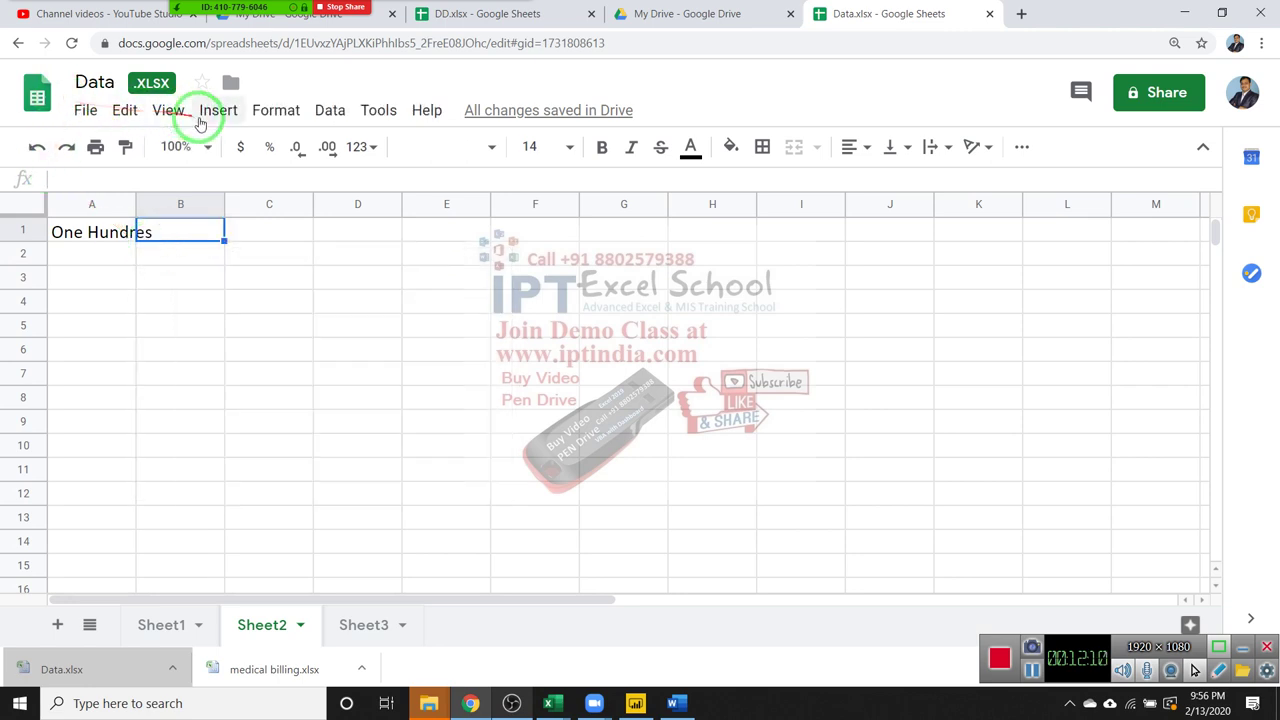
# Insert =DETECTLANGUAGE(A1) in B1, returning en, and widen column A.
pyautogui.click(212, 111)
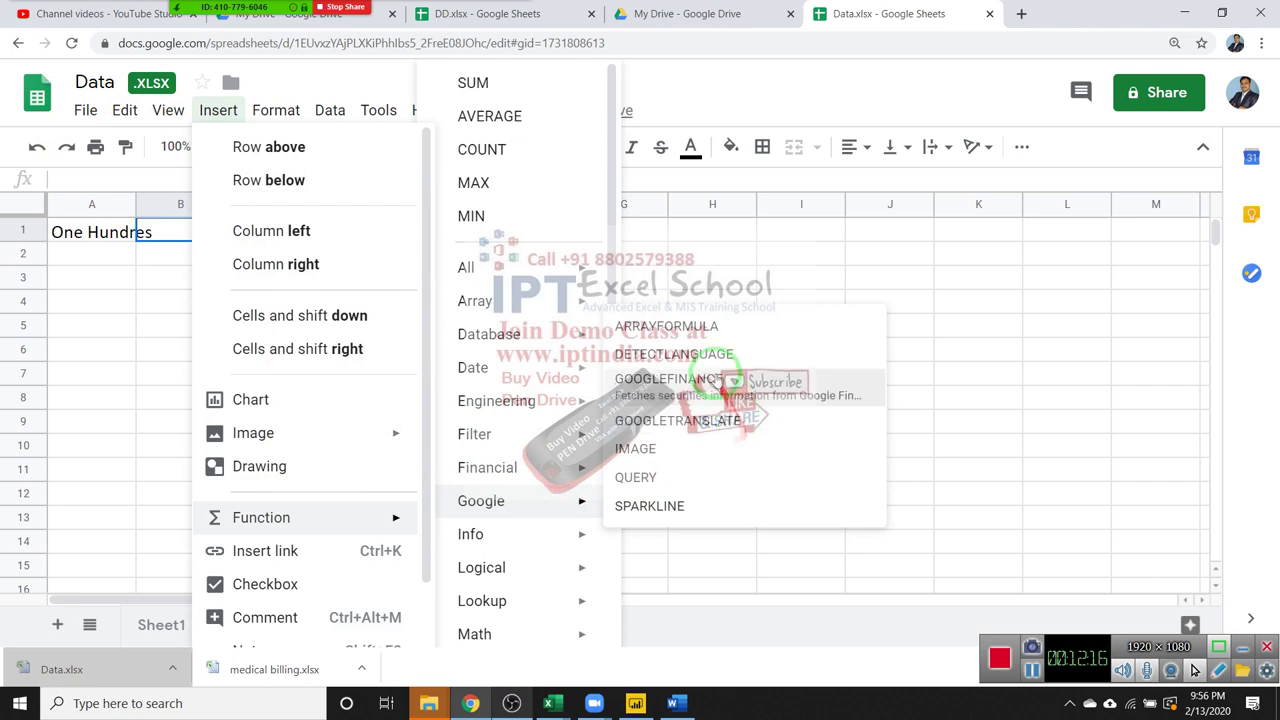
pyautogui.click(714, 352)
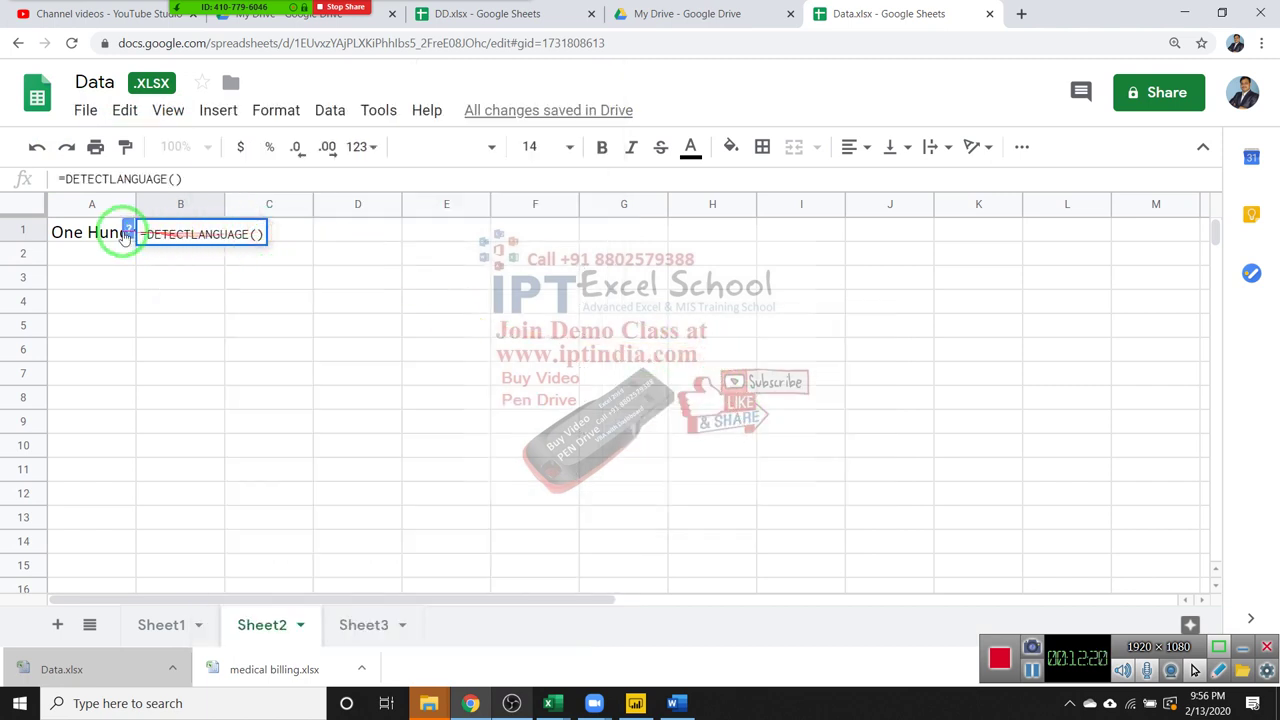
pyautogui.click(88, 234)
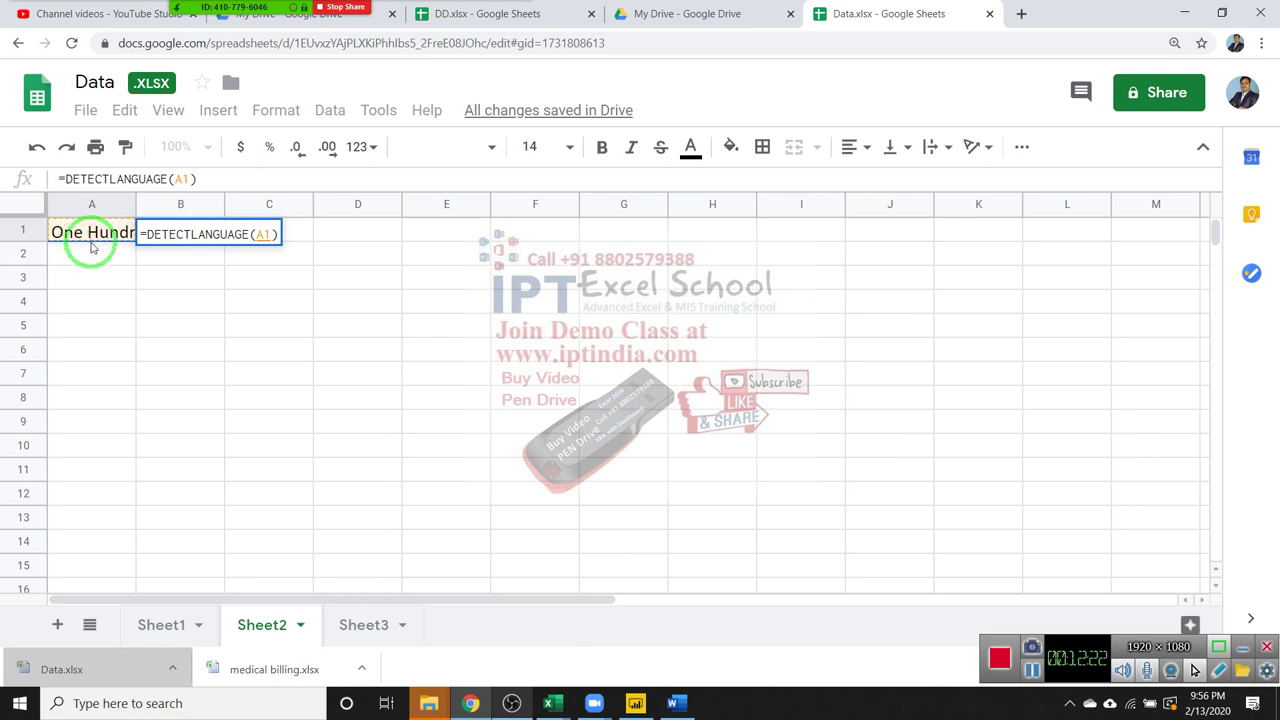
pyautogui.press('Return')
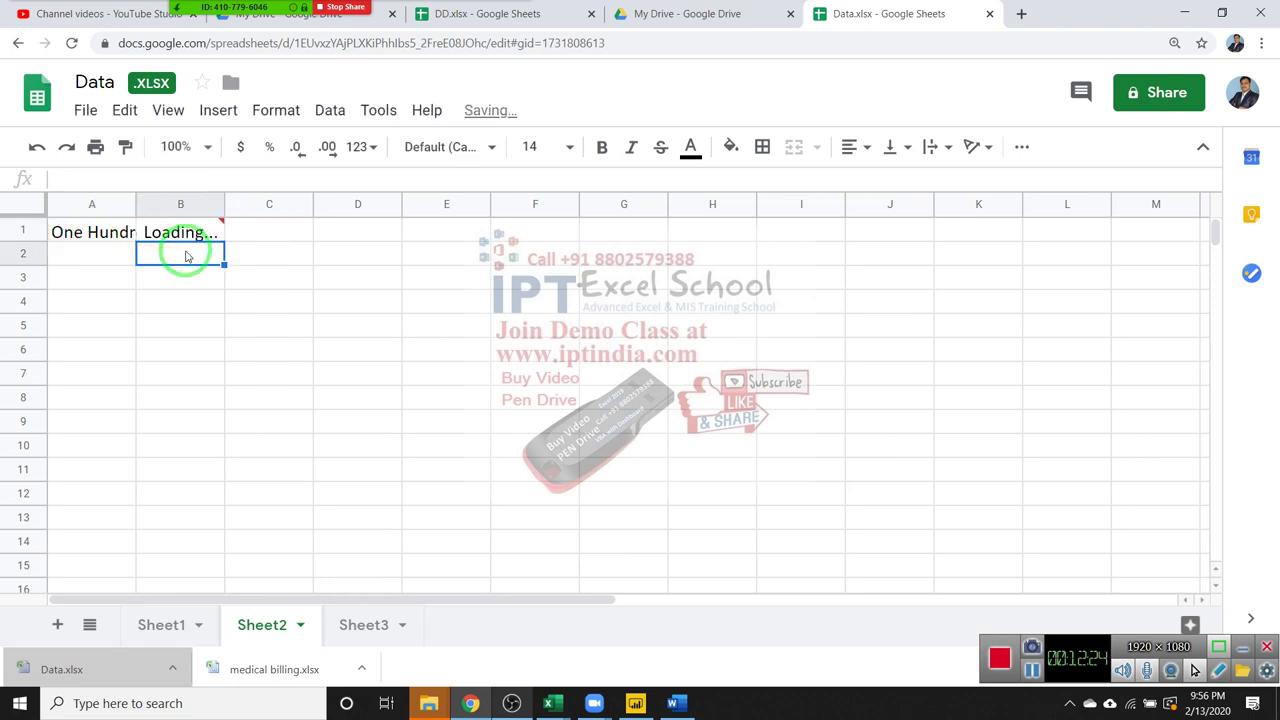
pyautogui.click(178, 230)
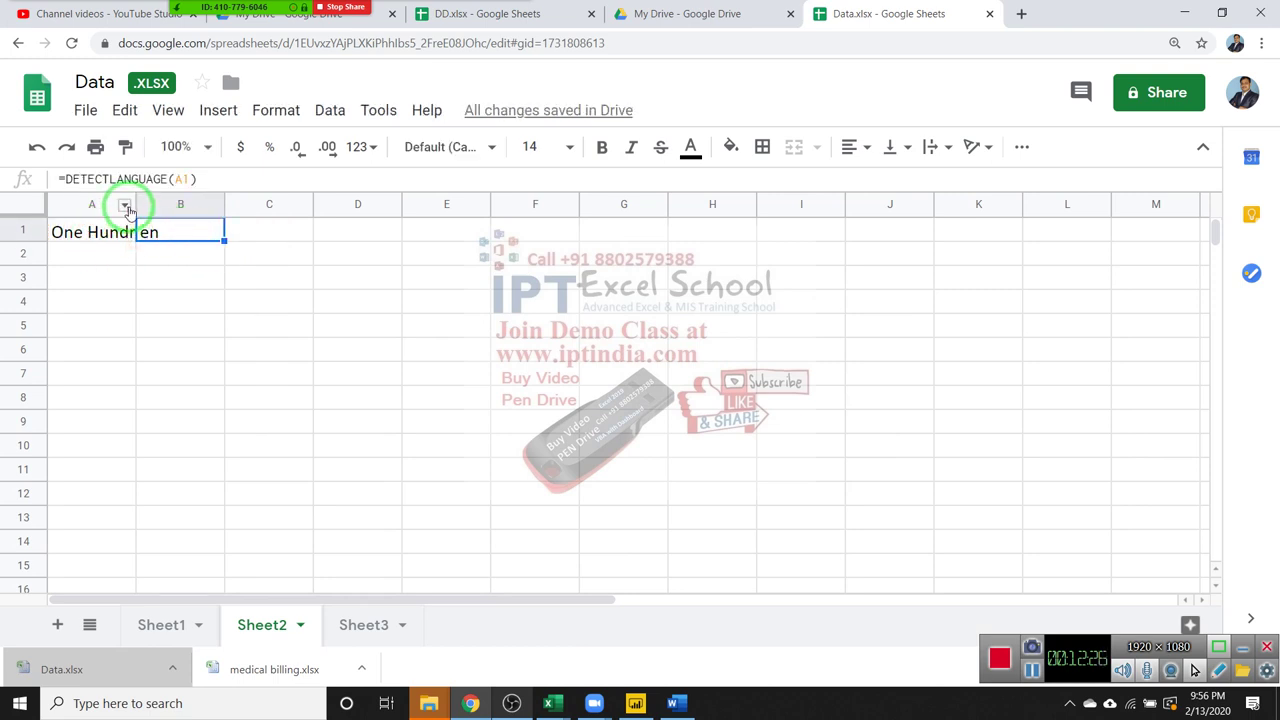
pyautogui.moveTo(136, 206); pyautogui.dragTo(157, 206)
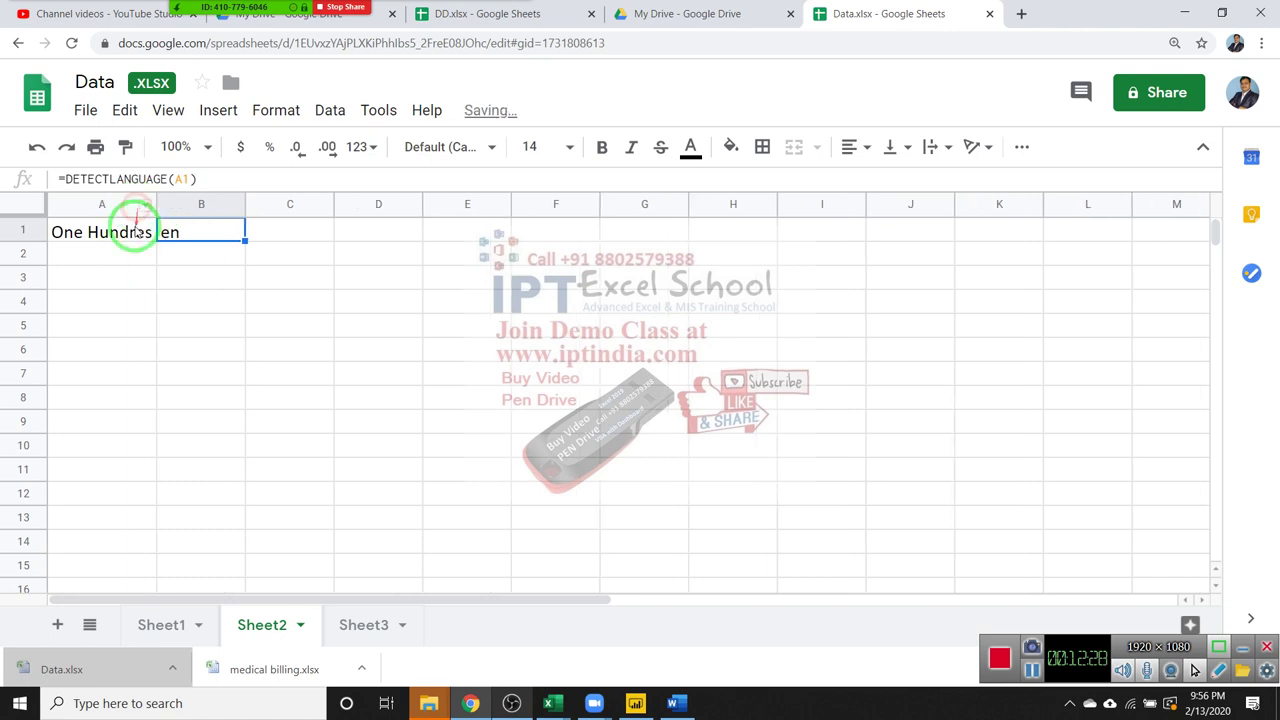
pyautogui.click(131, 232)
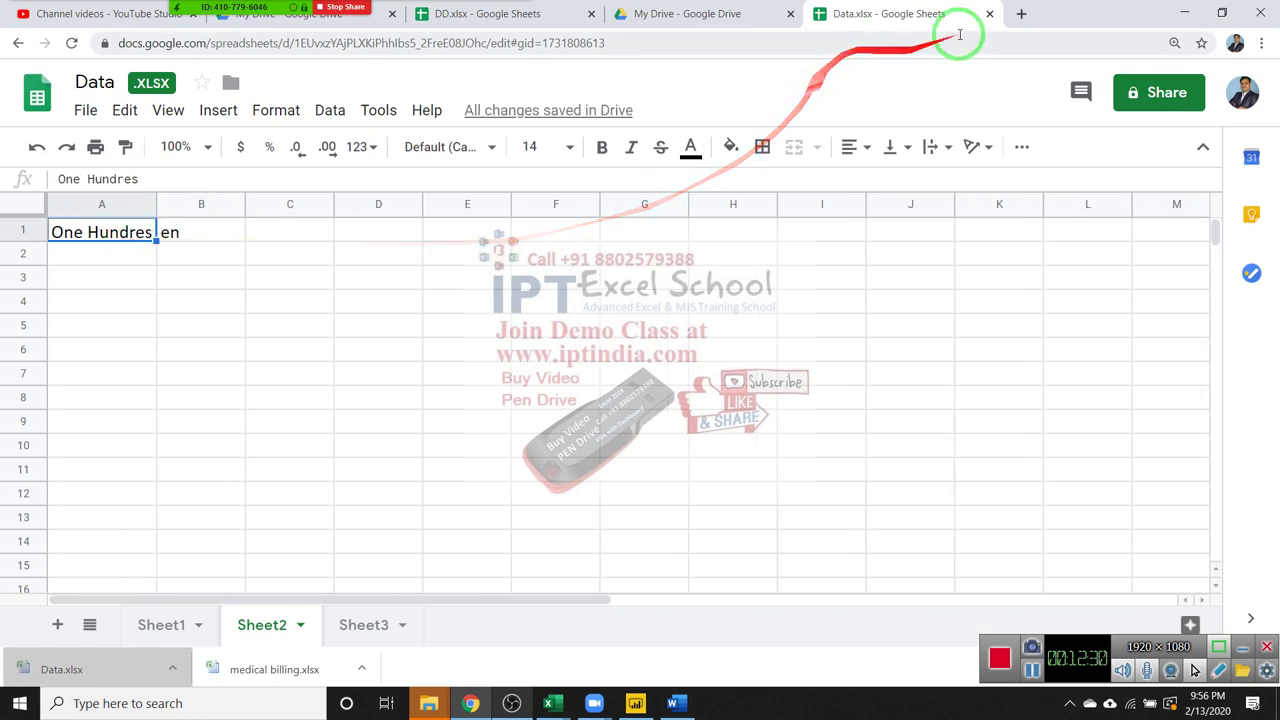
# Load google.com in a new Chrome tab, then return to the Data spreadsheet.
pyautogui.click(1021, 13)
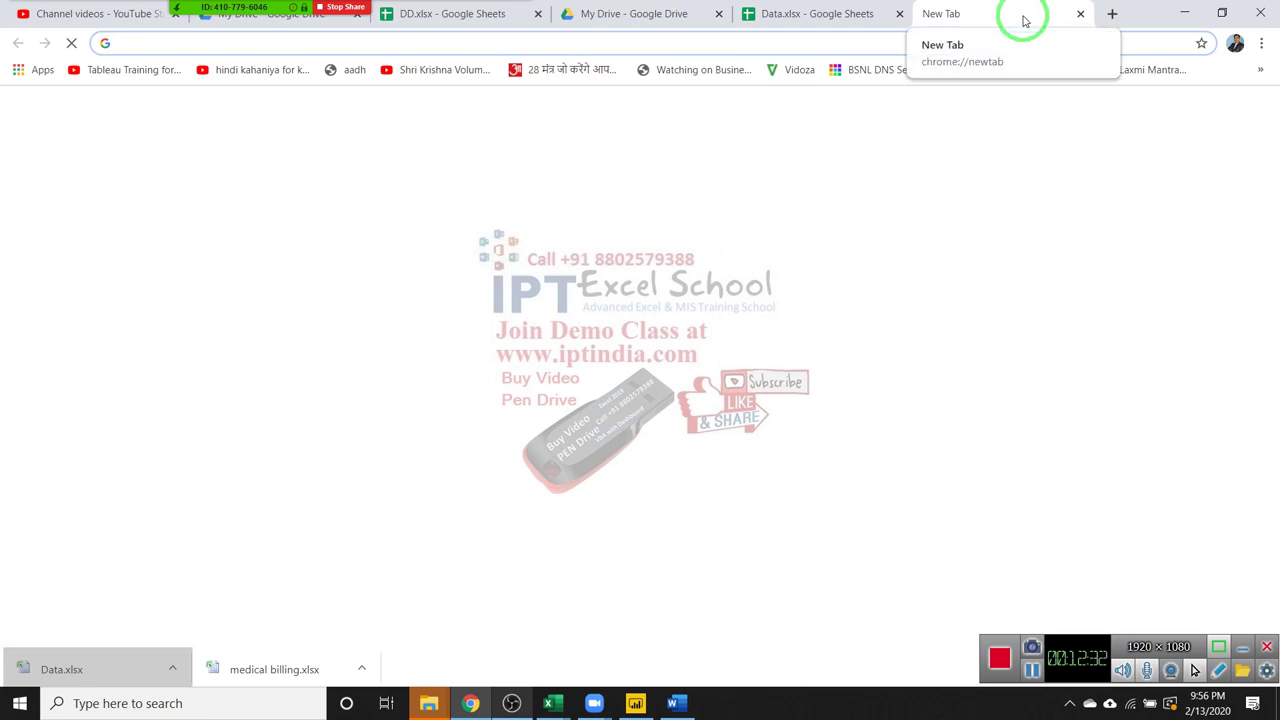
pyautogui.write('goo')
pyautogui.press('Return')
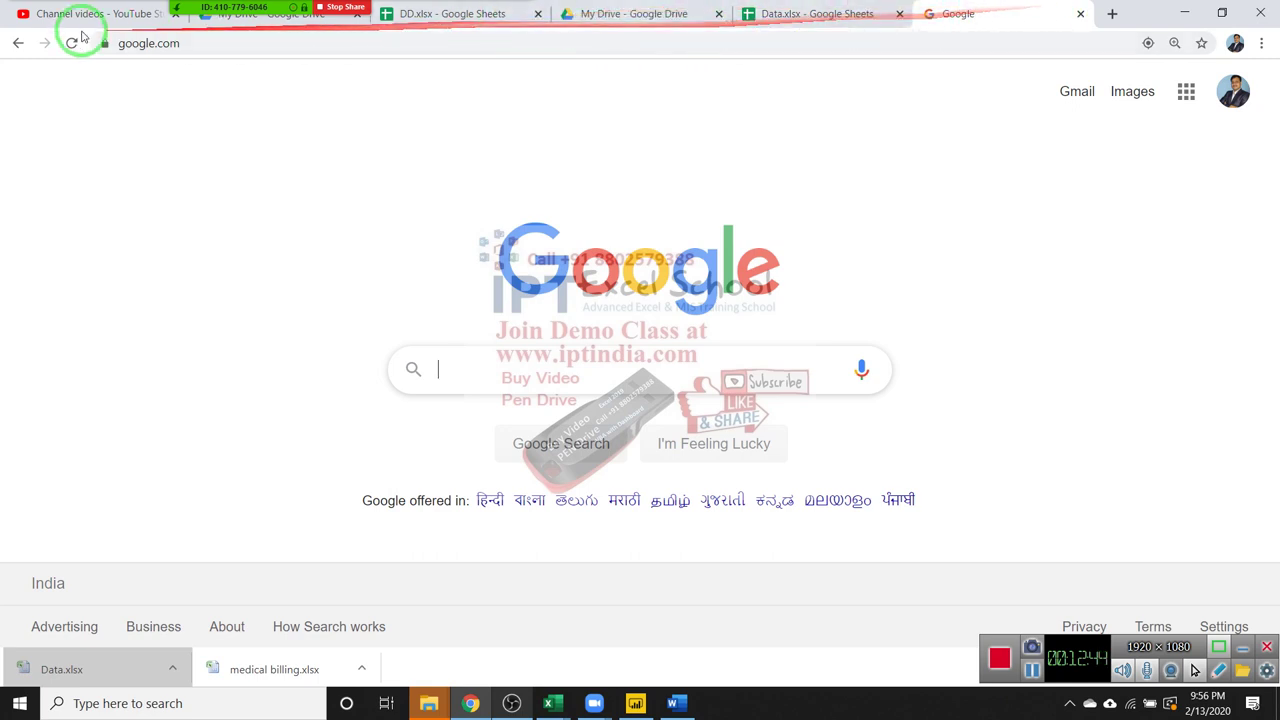
pyautogui.click(512, 15)
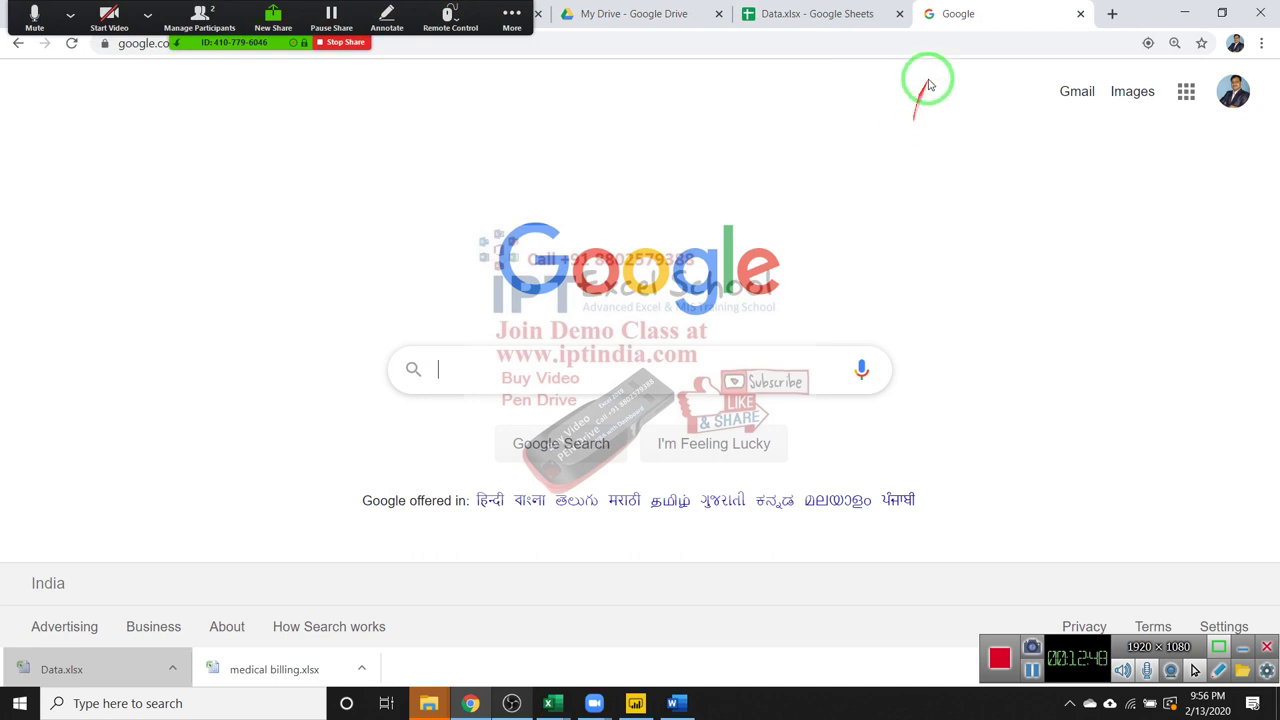
pyautogui.click(804, 28)
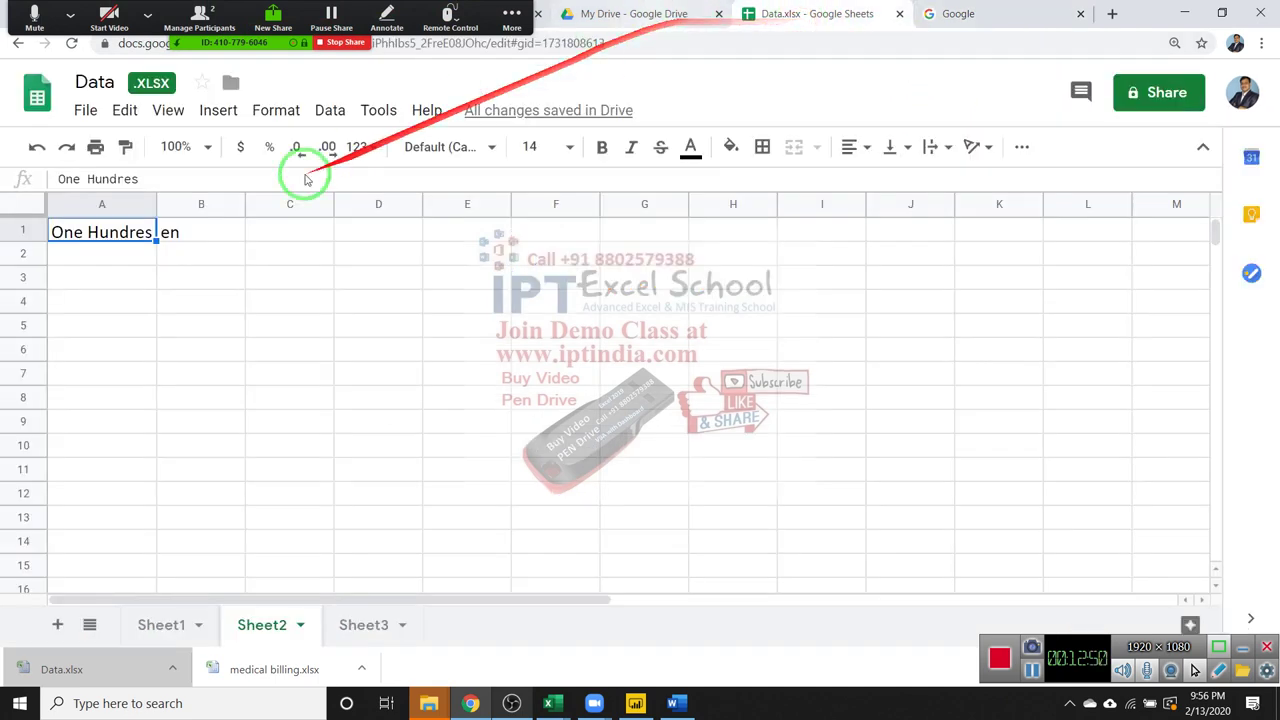
# Enter the number 100 in cell A3 of Sheet2.
pyautogui.click(165, 232)
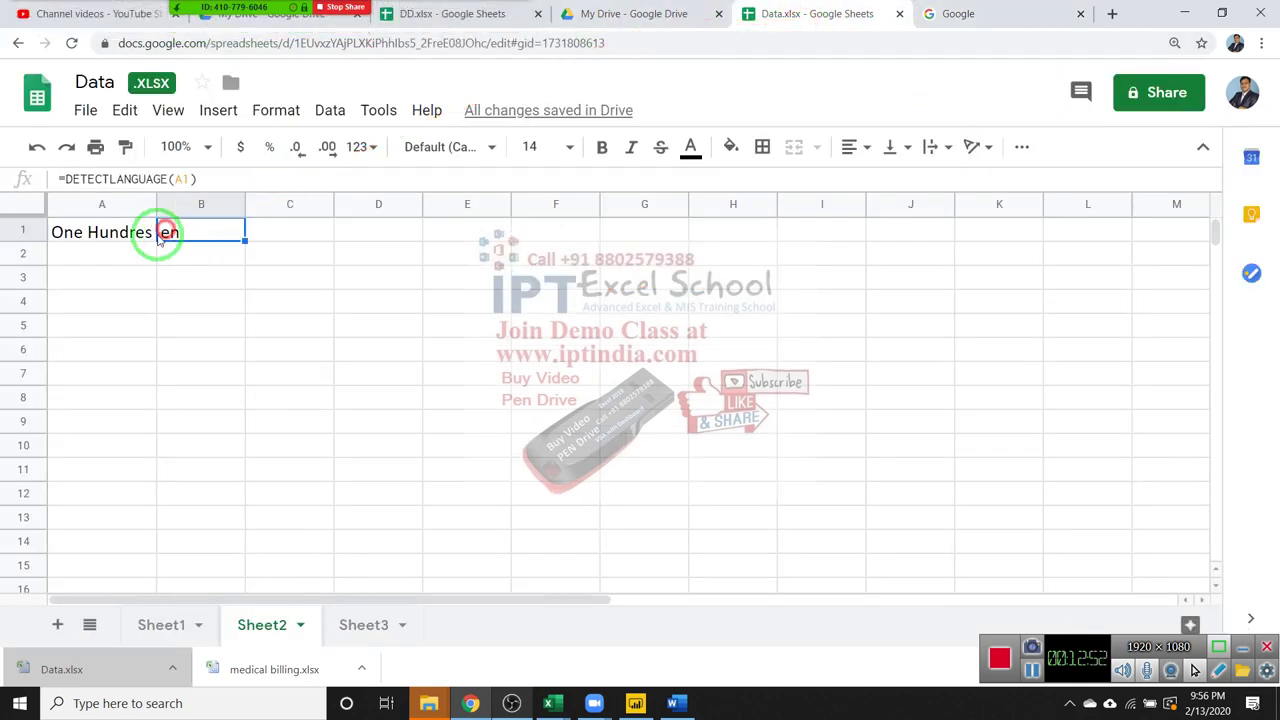
pyautogui.click(112, 252)
pyautogui.hotkey('ctrl', 'c')
pyautogui.click(105, 275)
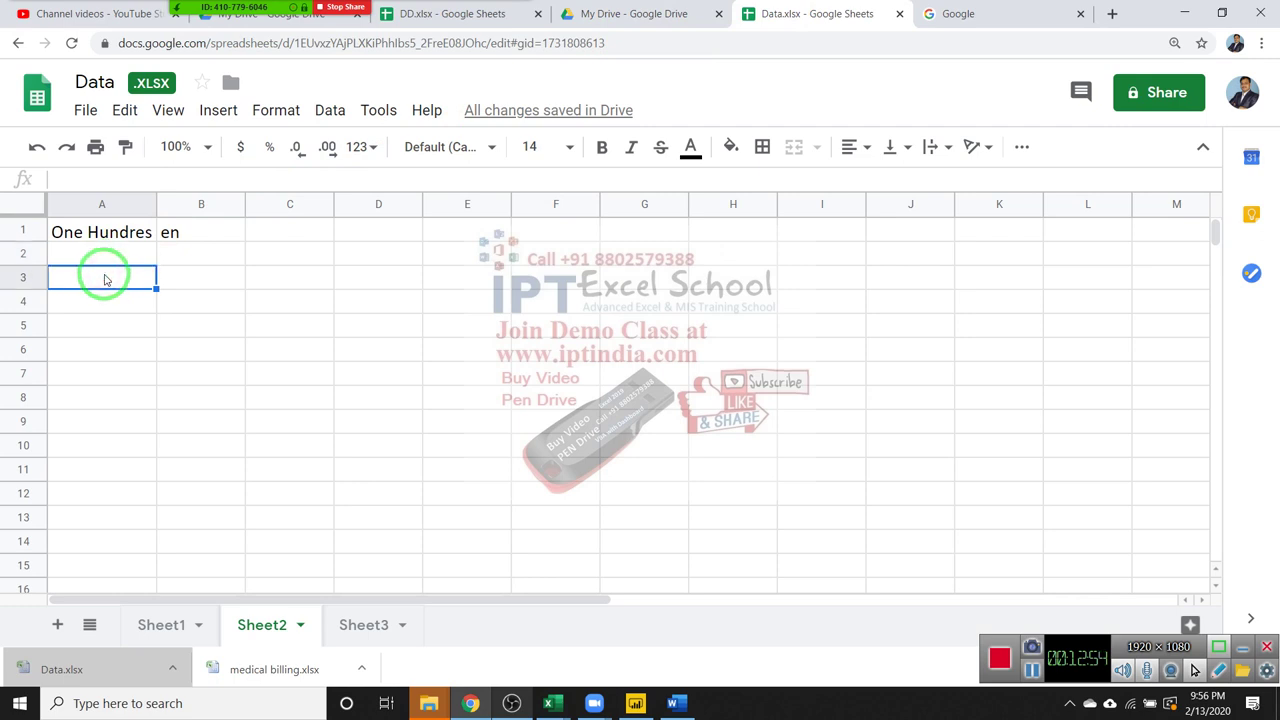
pyautogui.write('100')
pyautogui.press('Return')
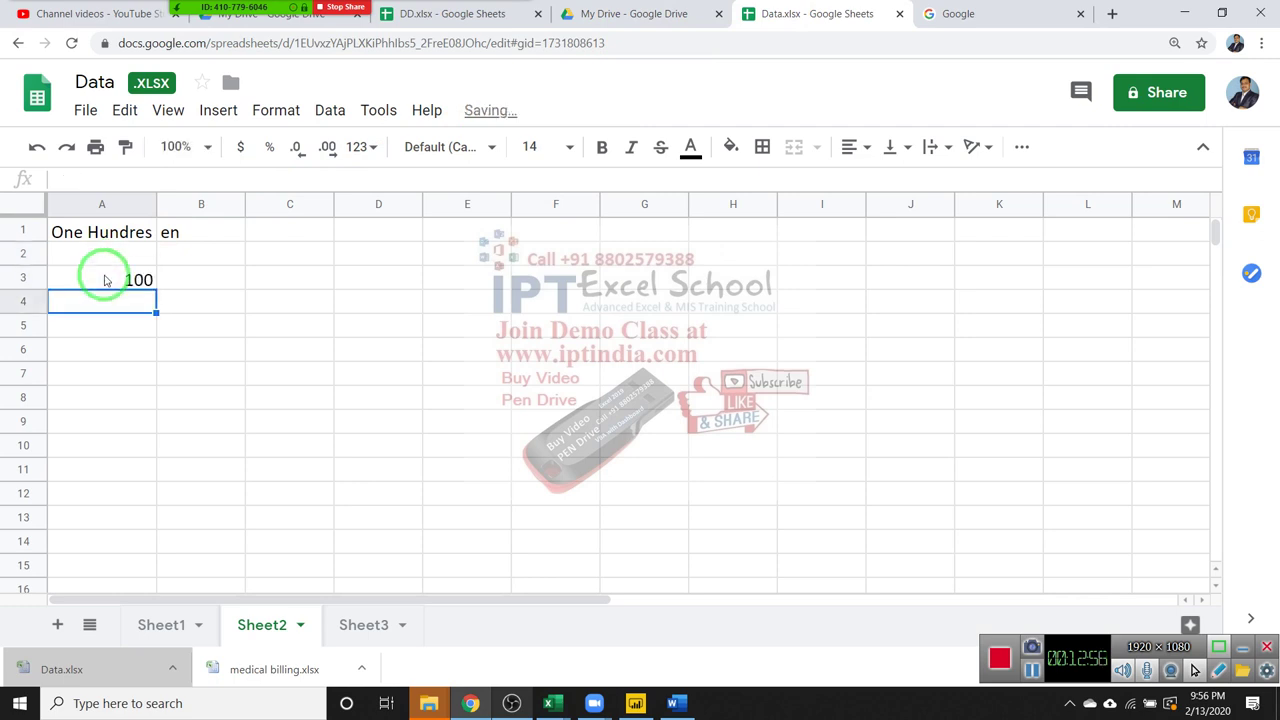
# Try =GOOGLETRANSLATE(A3,"en","en") in B3, then delete it to leave B3 empty.
pyautogui.click(105, 278)
pyautogui.press('Right')
pyautogui.write('=g')
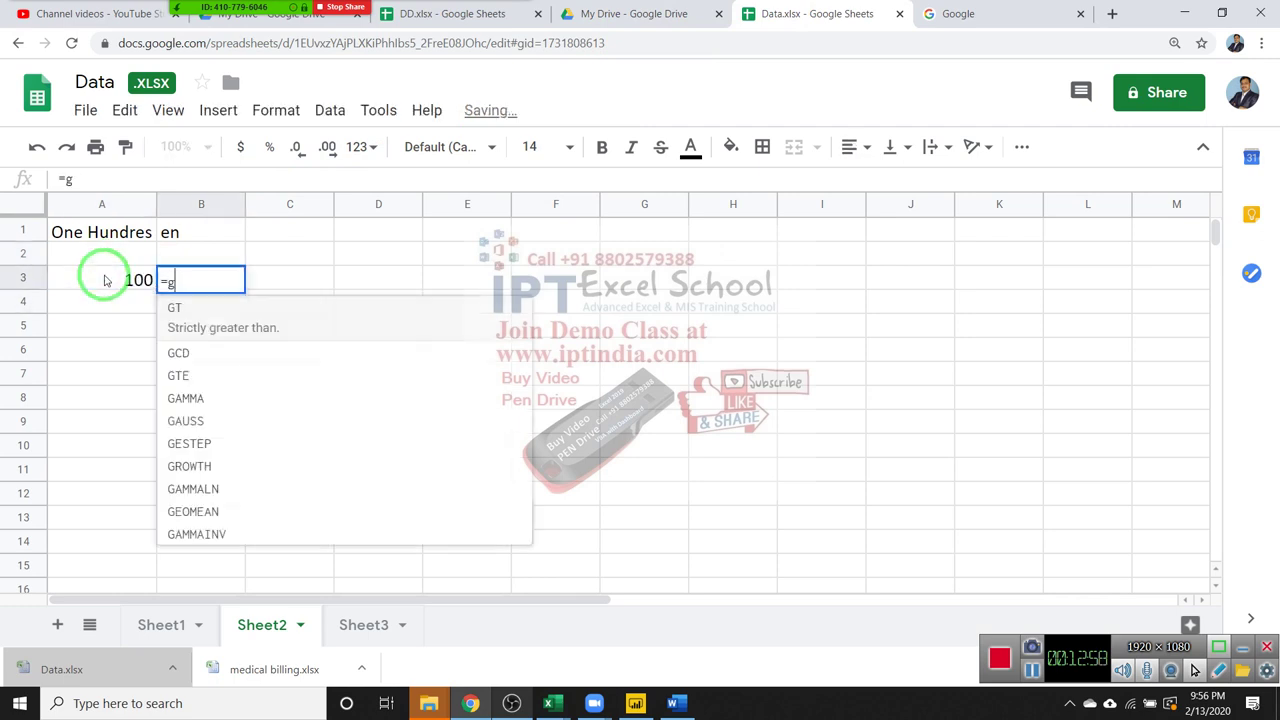
pyautogui.write('oo')
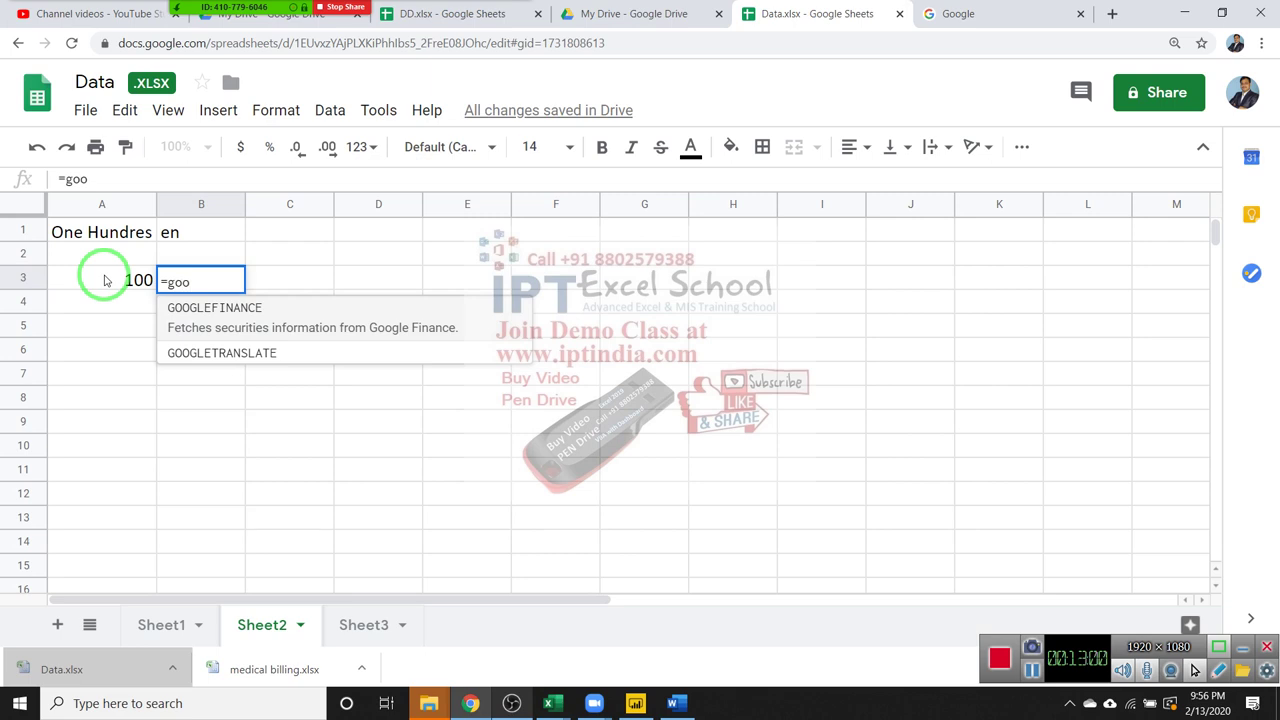
pyautogui.press('Down')
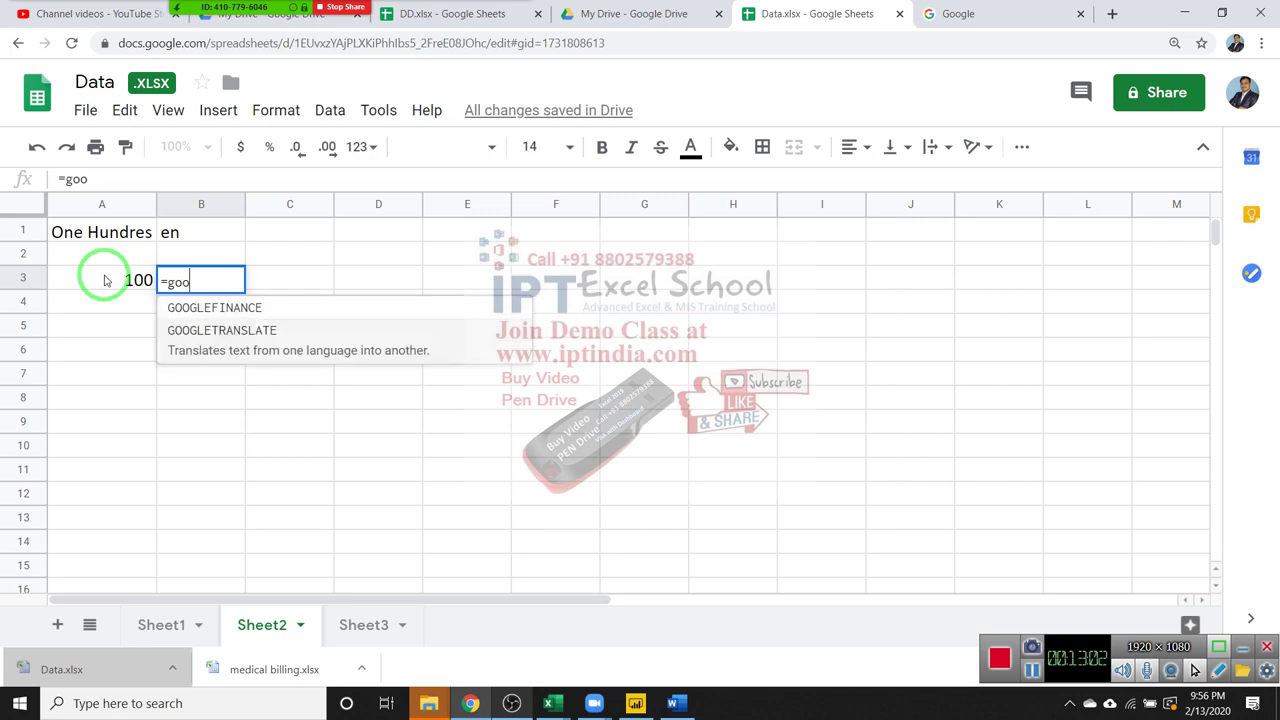
pyautogui.press('Tab')
pyautogui.click(95, 277)
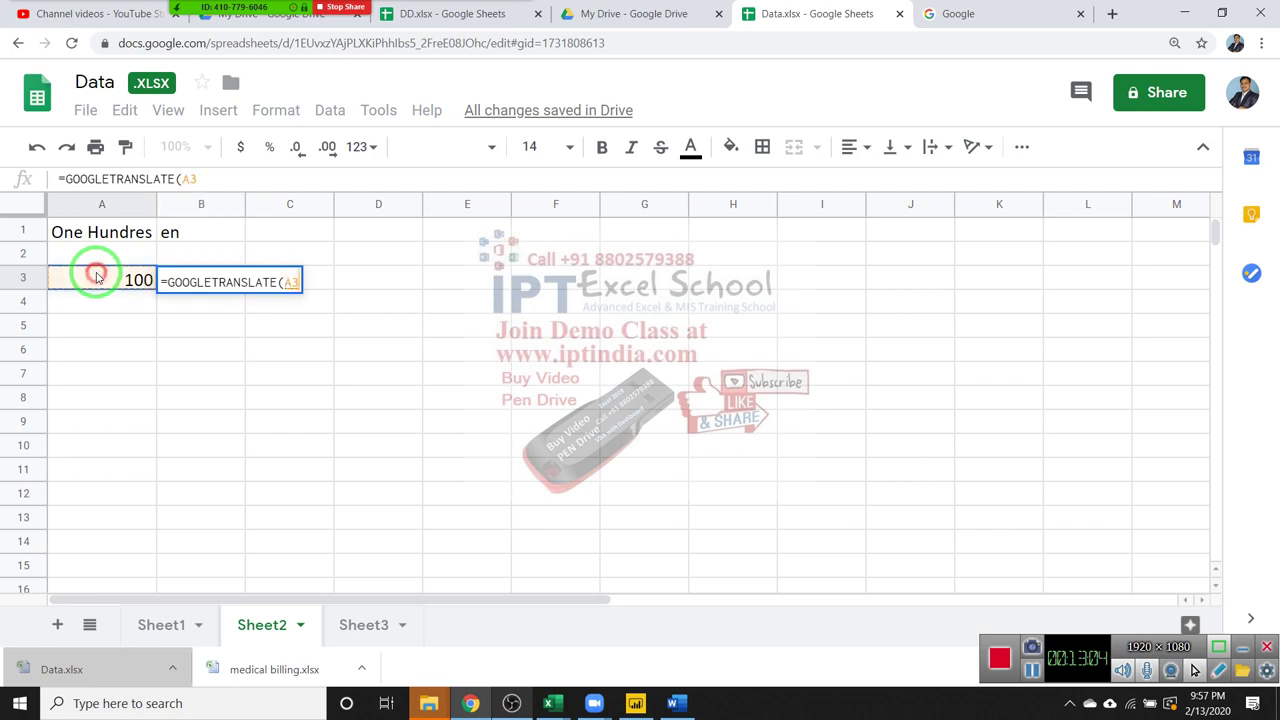
pyautogui.write(',"en')
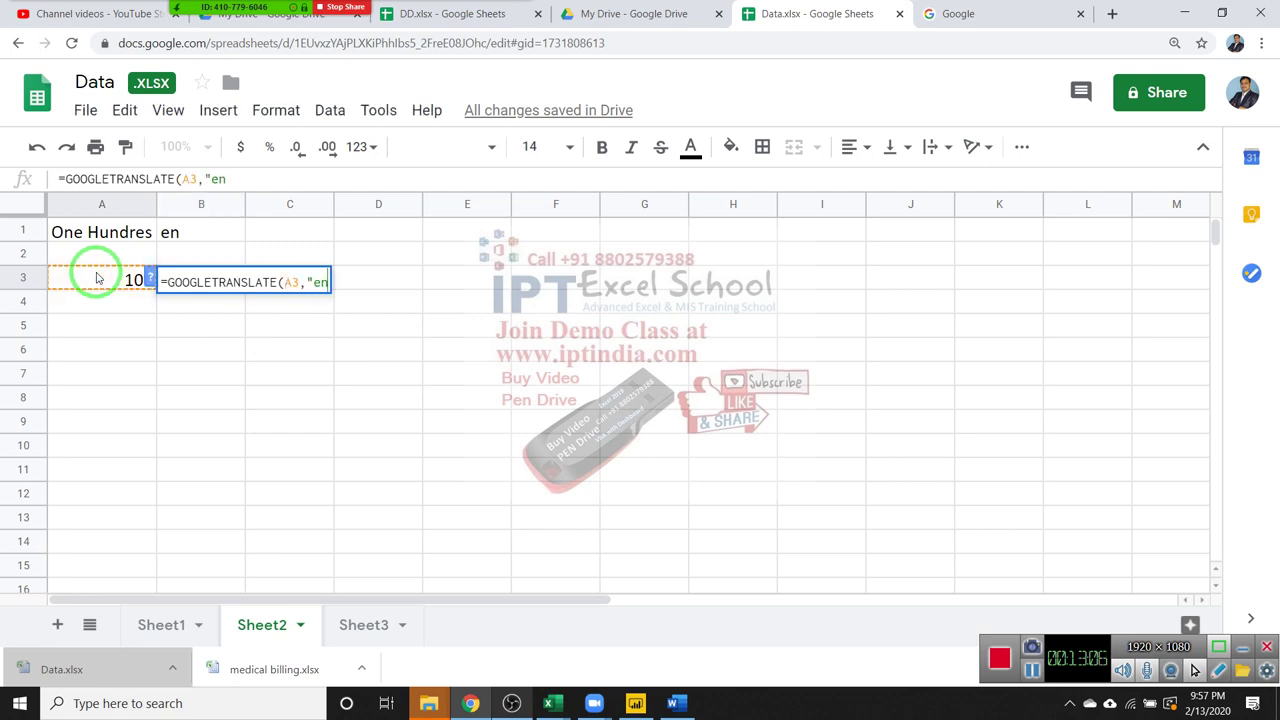
pyautogui.write('",')
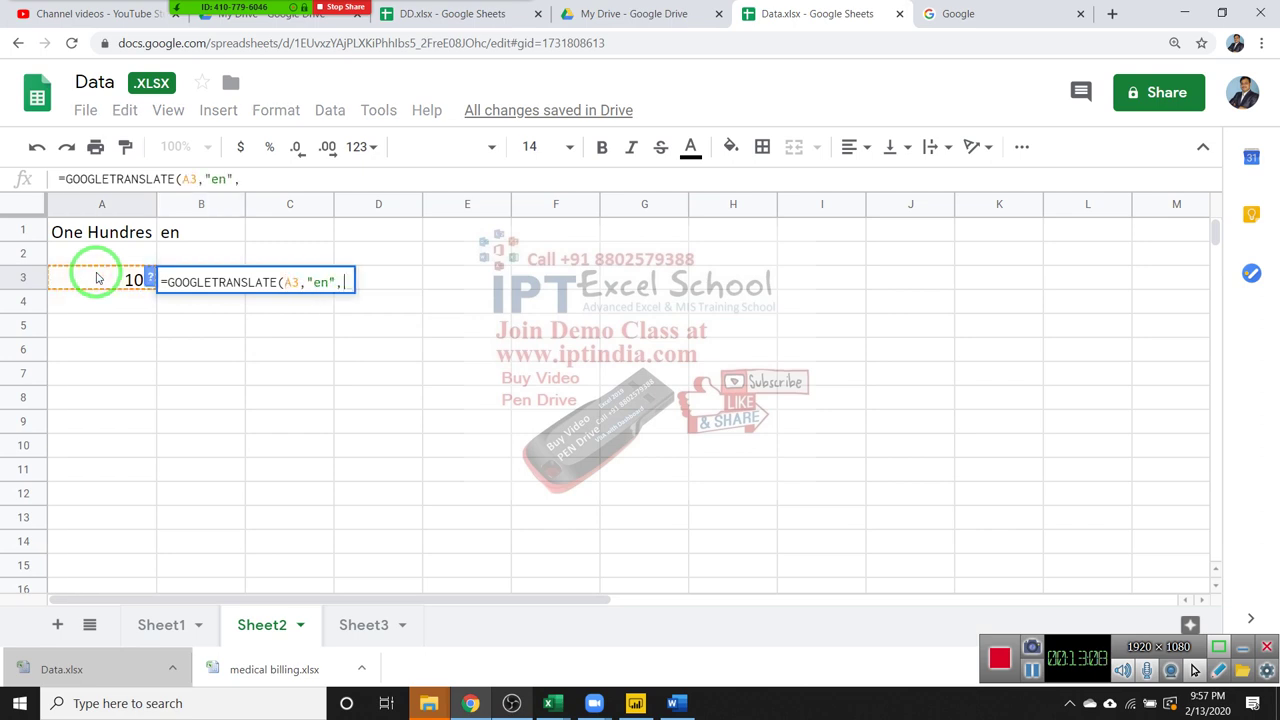
pyautogui.write('"en')
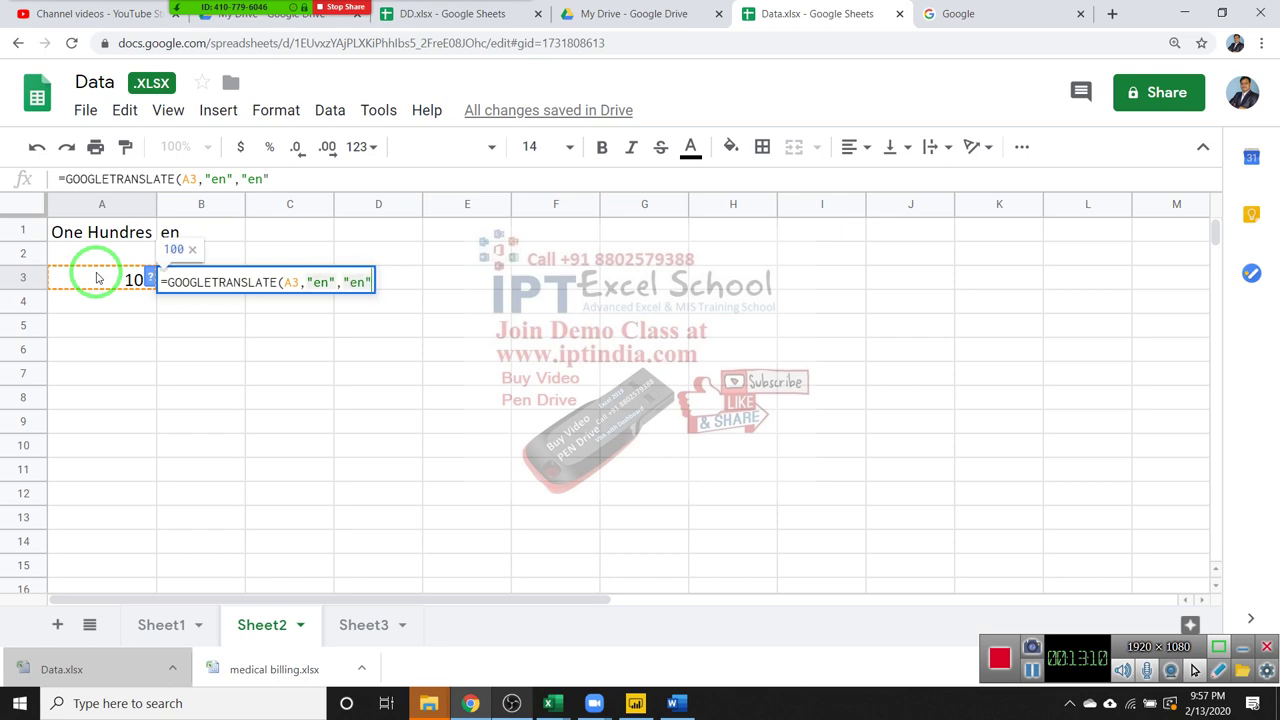
pyautogui.press('Return')
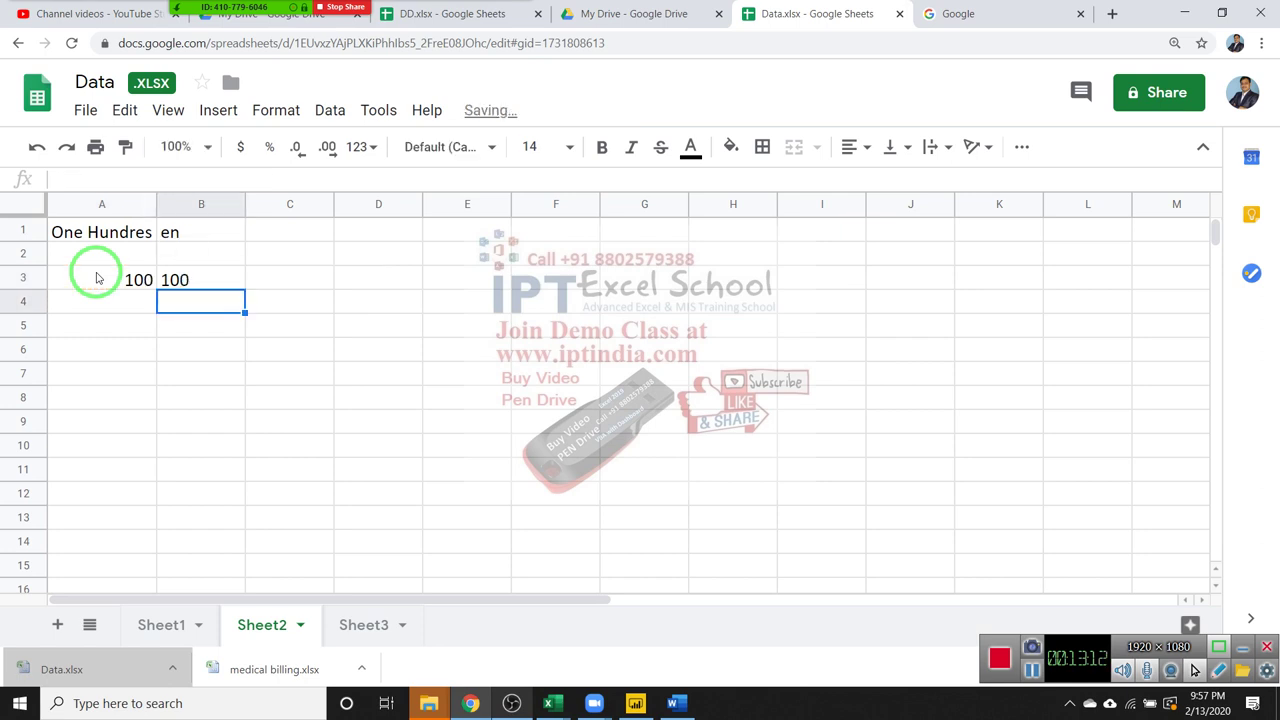
pyautogui.press('Up')
pyautogui.press('Delete')
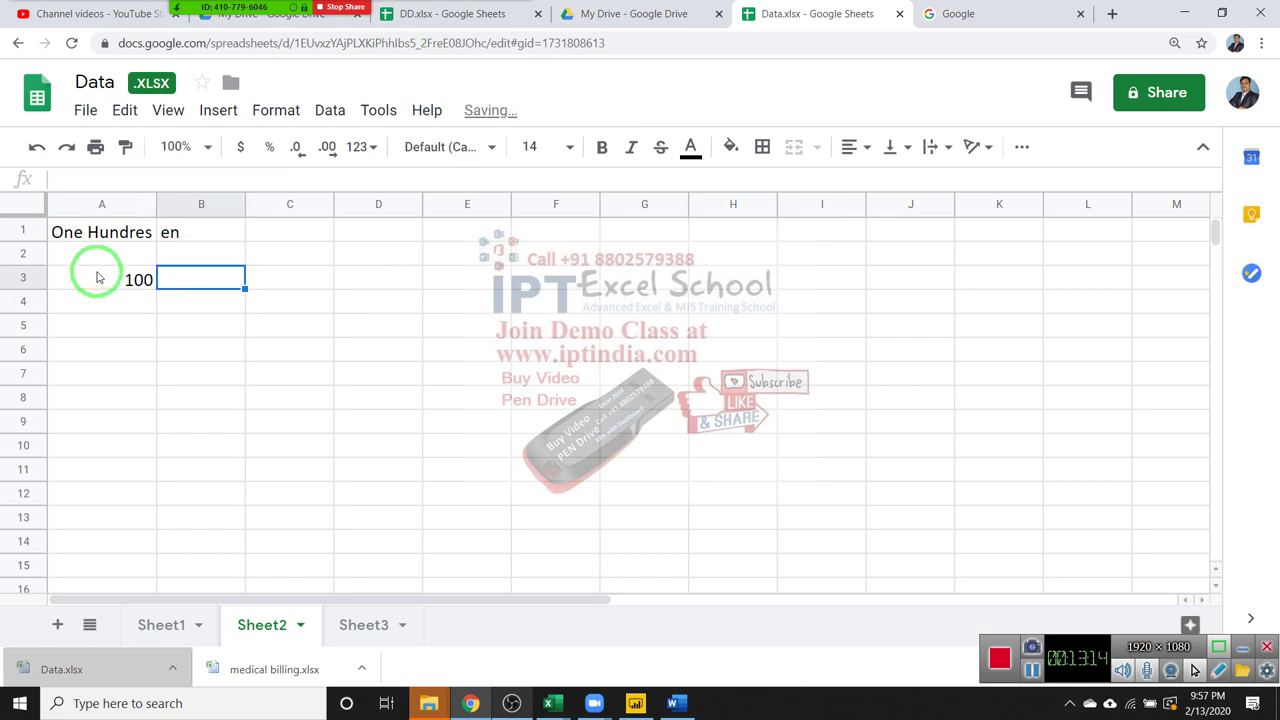
pyautogui.click(175, 230)
pyautogui.click(224, 286)
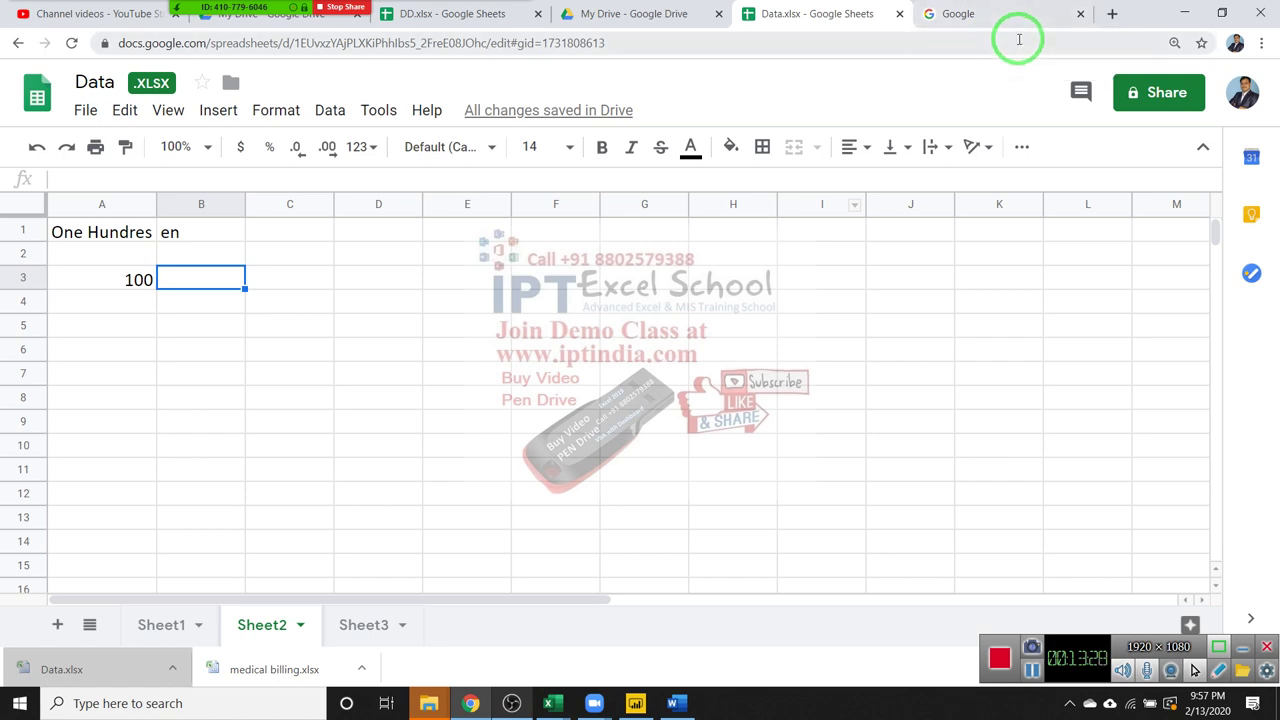
pyautogui.click(988, 18)
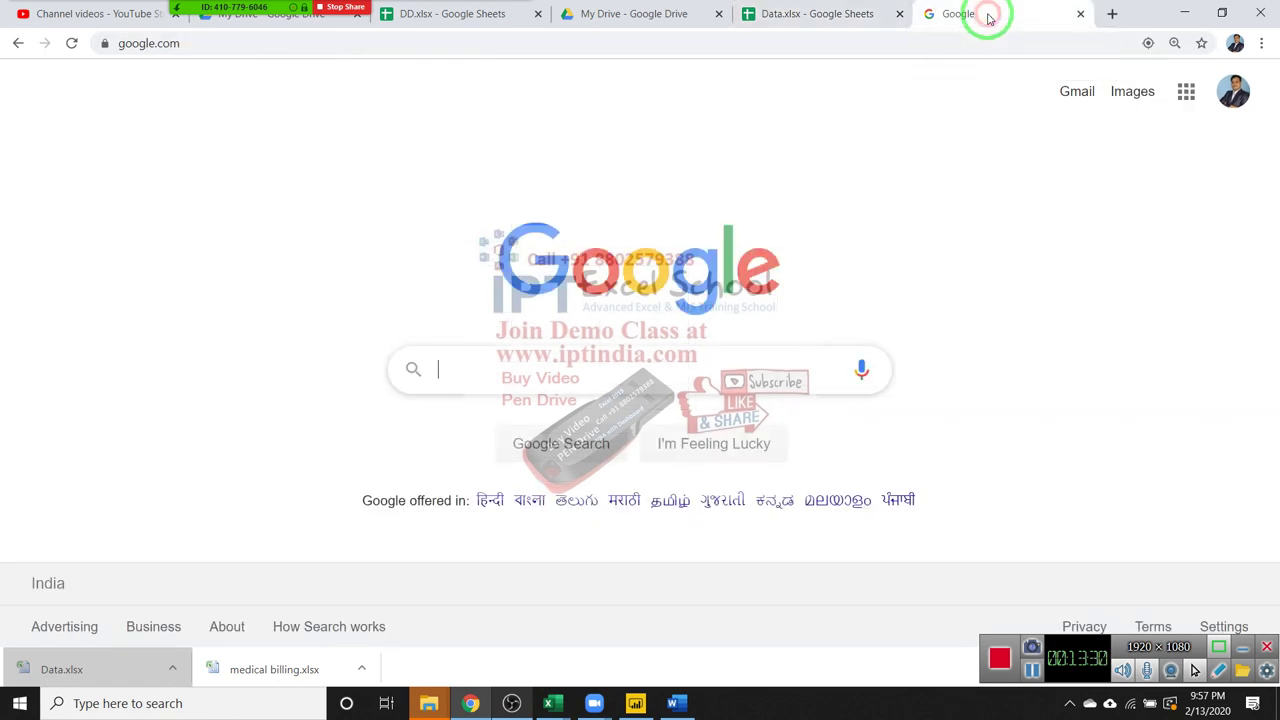
pyautogui.click(870, 16)
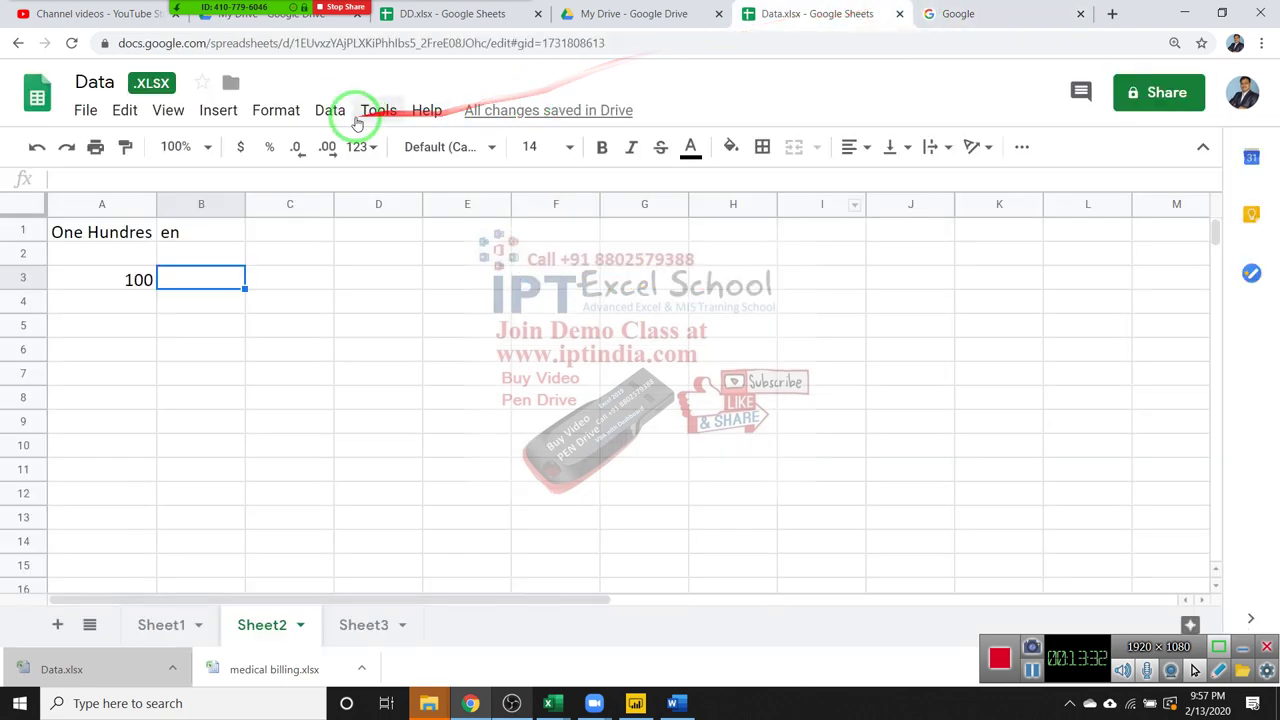
pyautogui.click(216, 110)
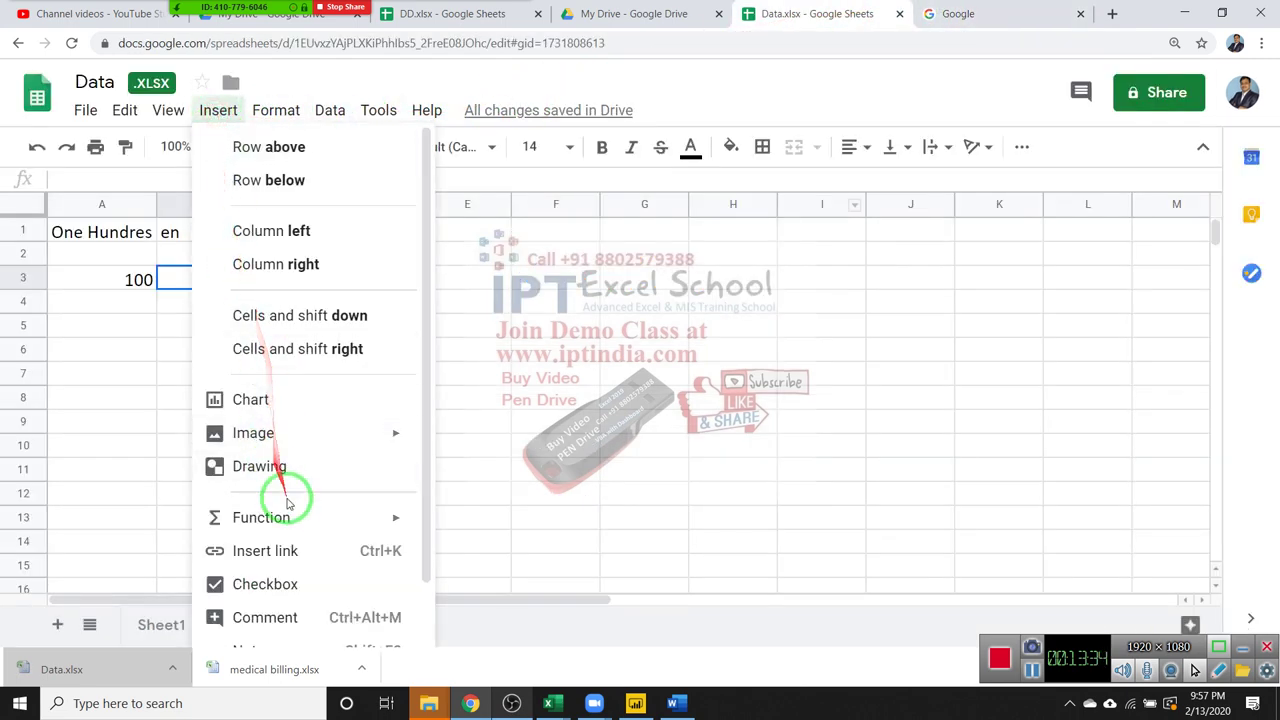
pyautogui.moveTo(296, 525)
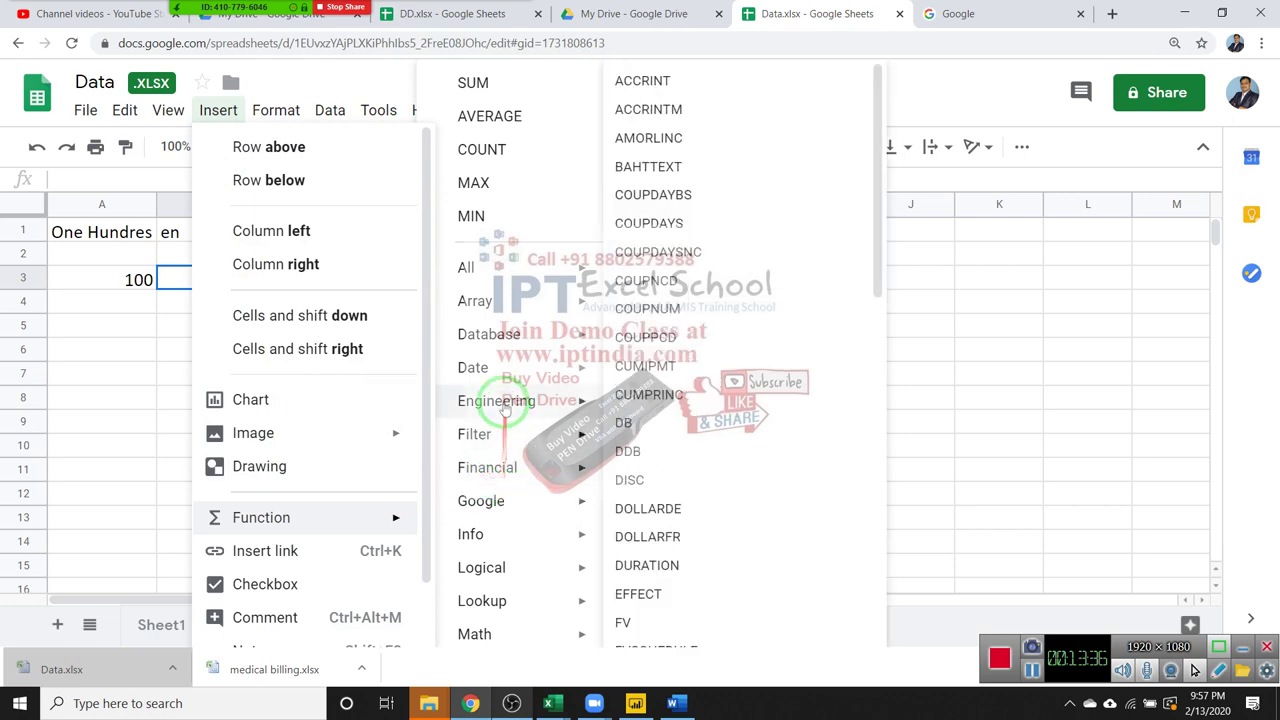
pyautogui.moveTo(500, 400)
pyautogui.moveTo(508, 538)
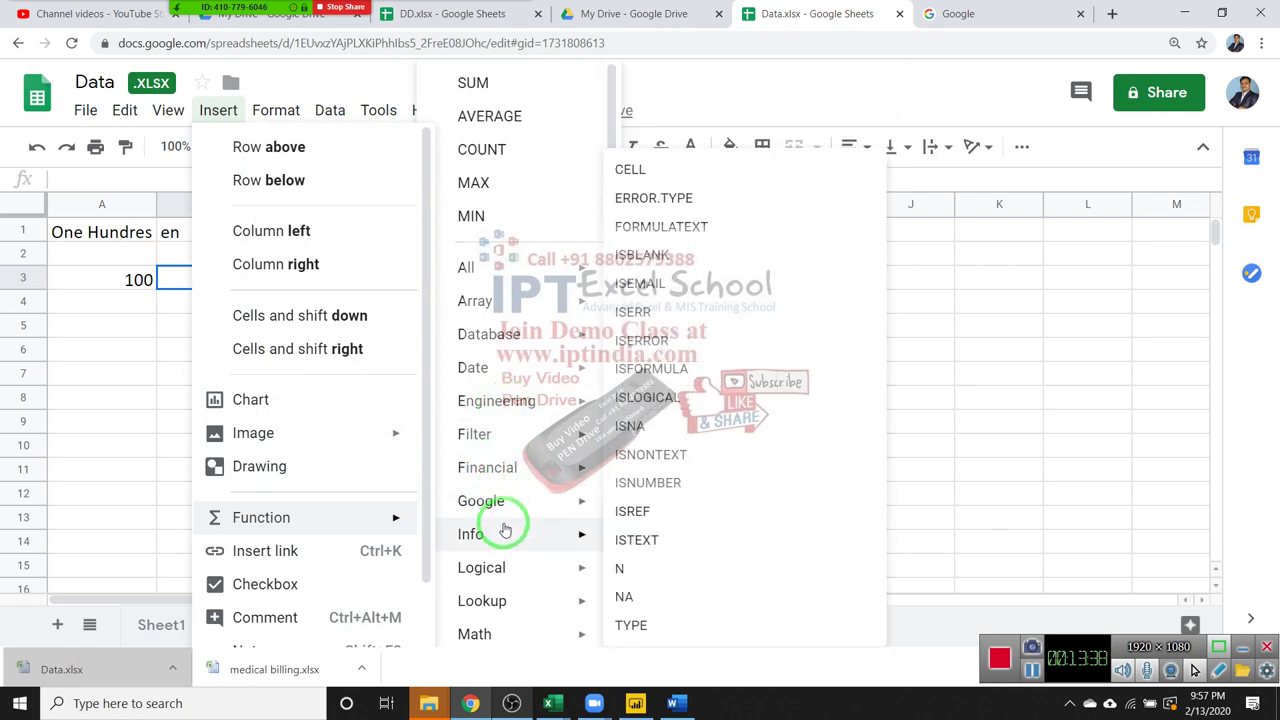
# Put =DETECTLANGUAGE(B2) in Sheet1's D2 to get "hi" for the Hindi name, then return to Sheet2.
pyautogui.click(128, 488)
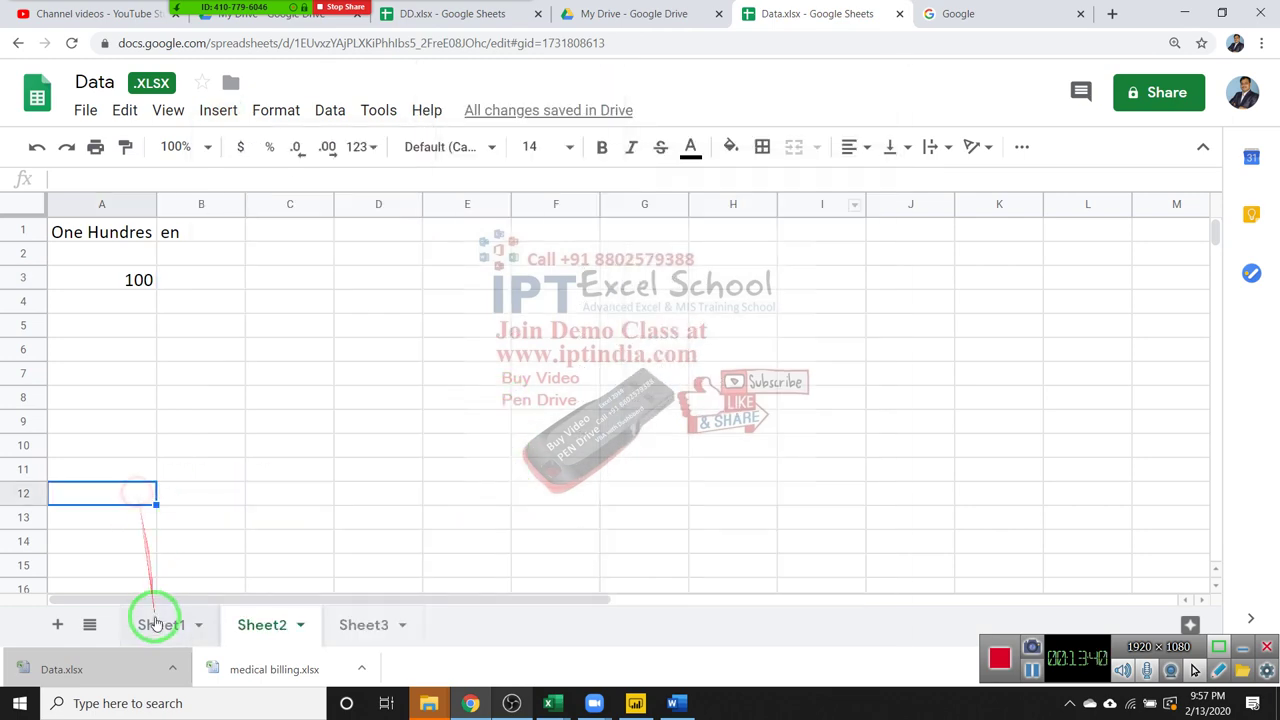
pyautogui.click(162, 620)
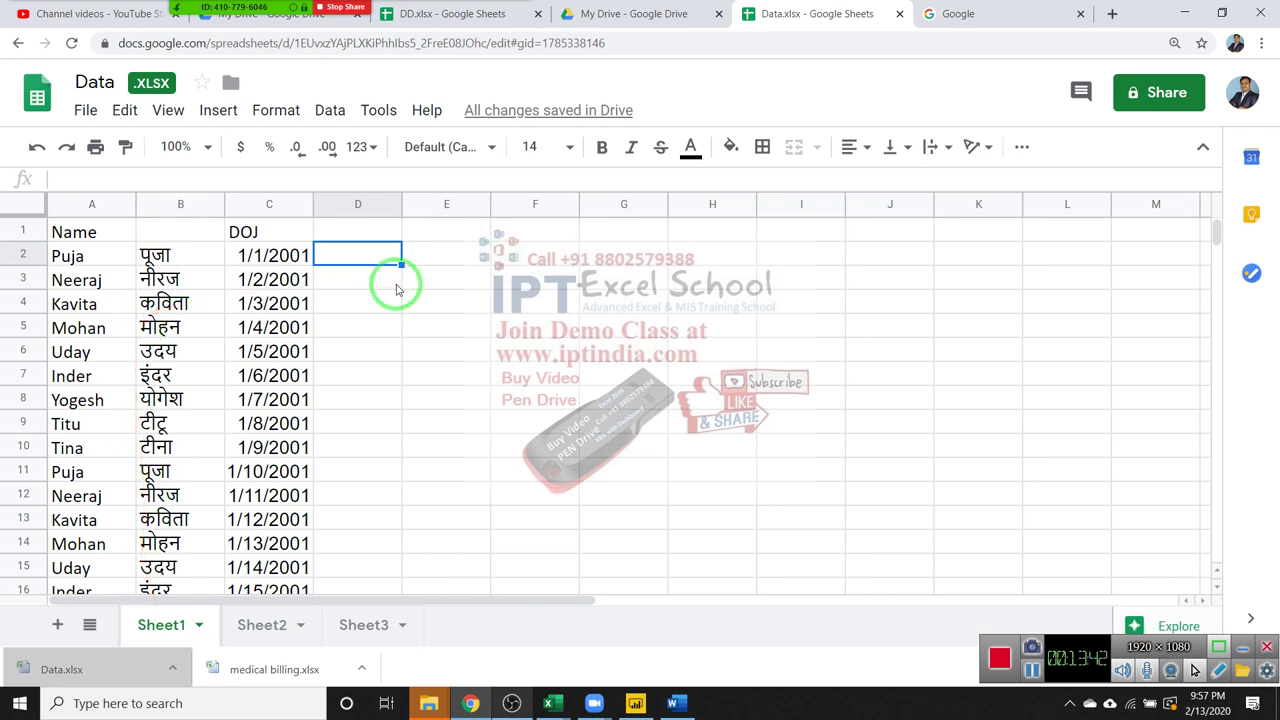
pyautogui.write('=de')
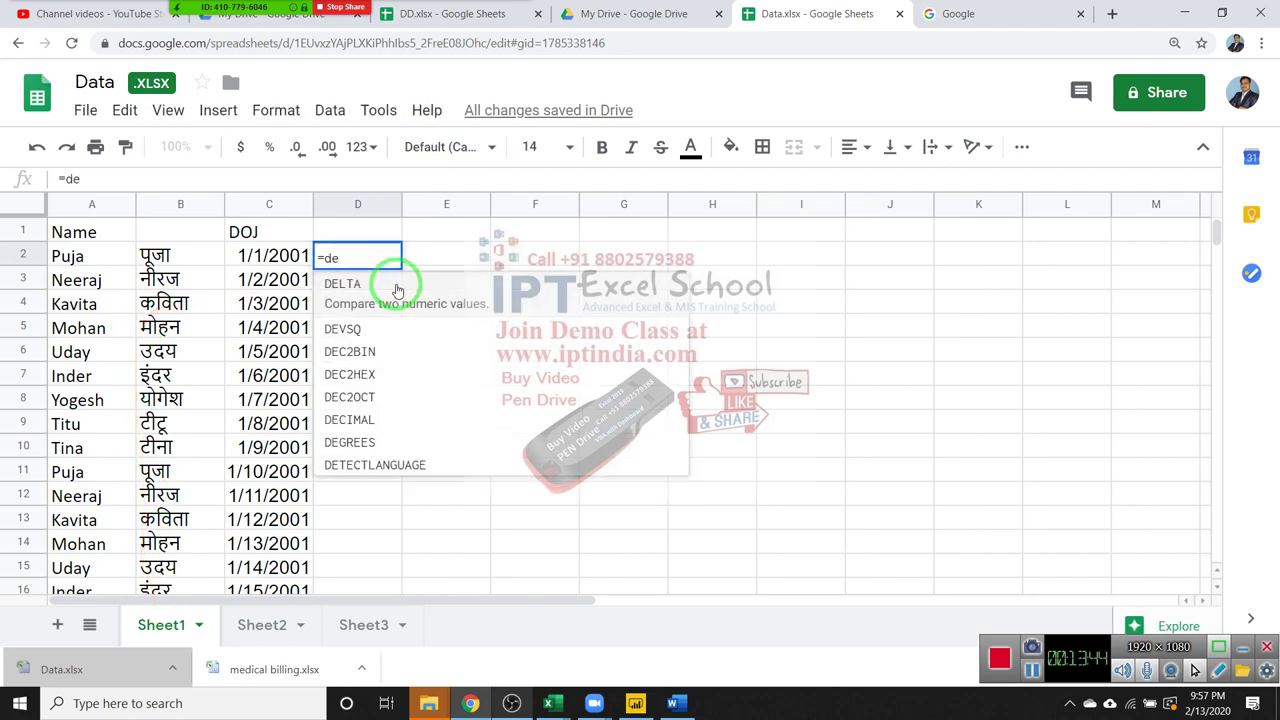
pyautogui.write('t')
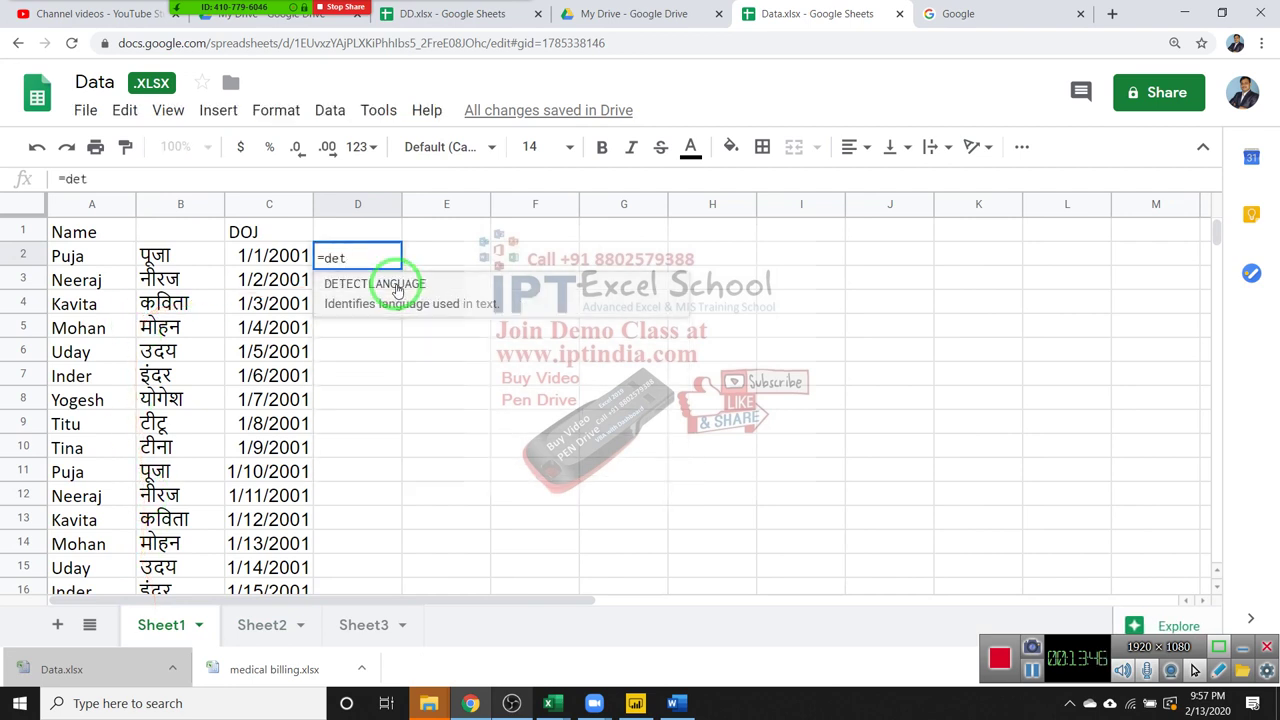
pyautogui.click(397, 290)
pyautogui.click(162, 254)
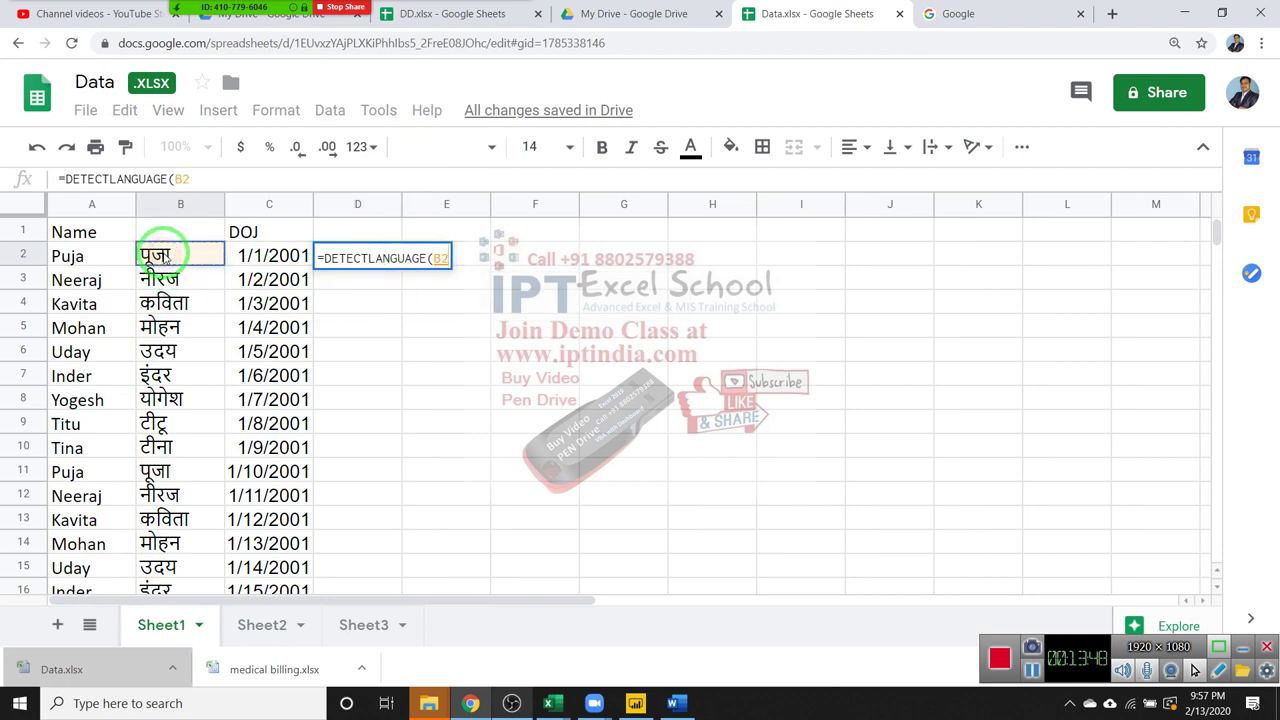
pyautogui.press('Return')
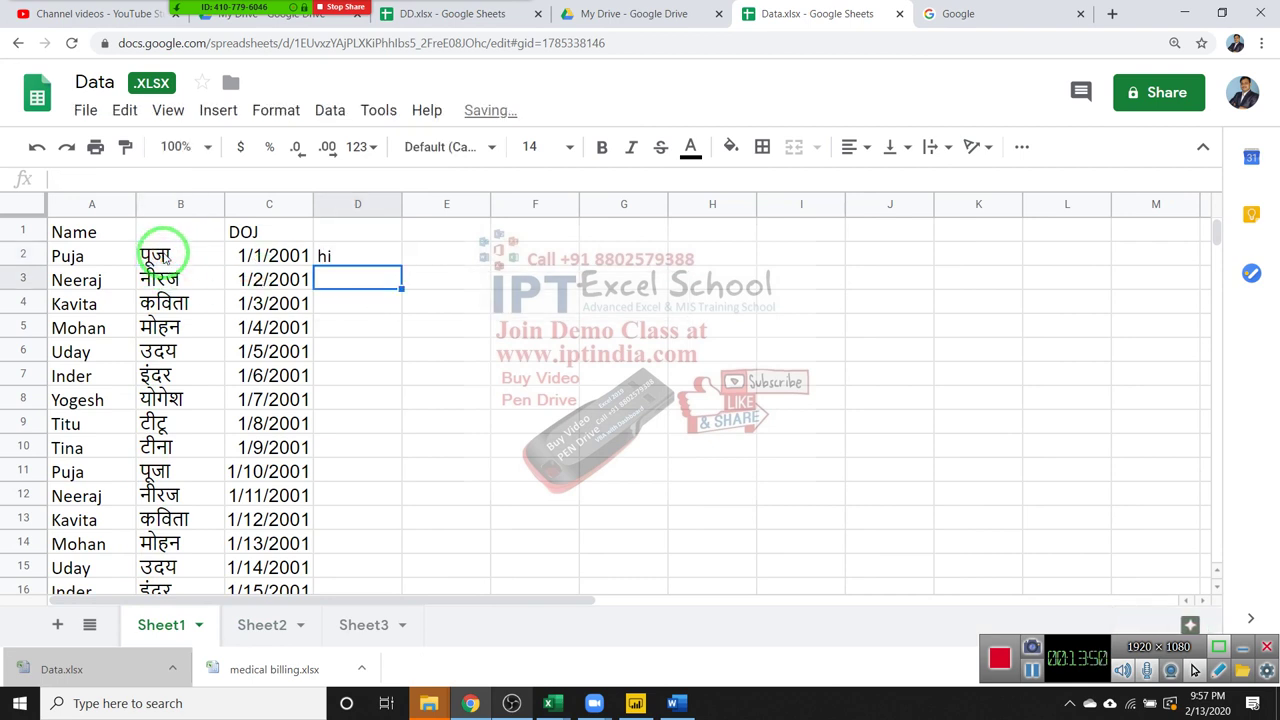
pyautogui.press('Up')
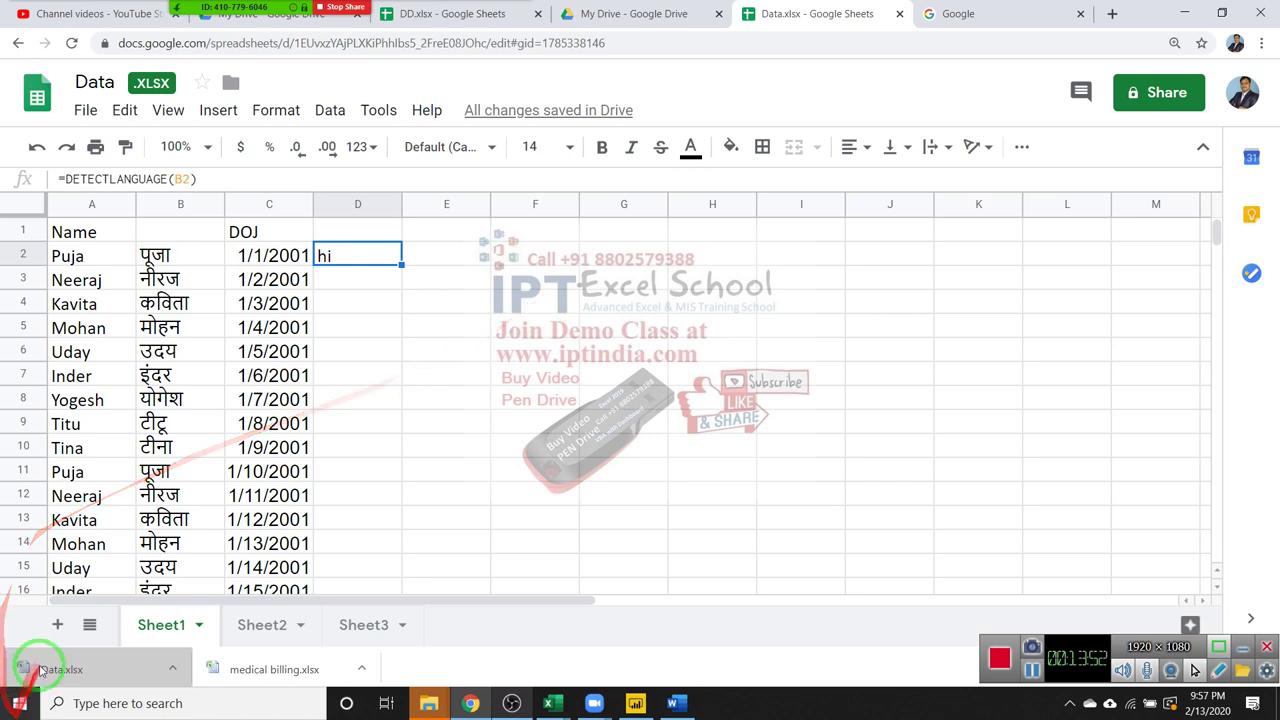
pyautogui.click(258, 624)
# Show the Insert > Function > Google list with DETECTLANGUAGE, GOOGLEFINANCE and GOOGLETRANSLATE.
pyautogui.click(279, 311)
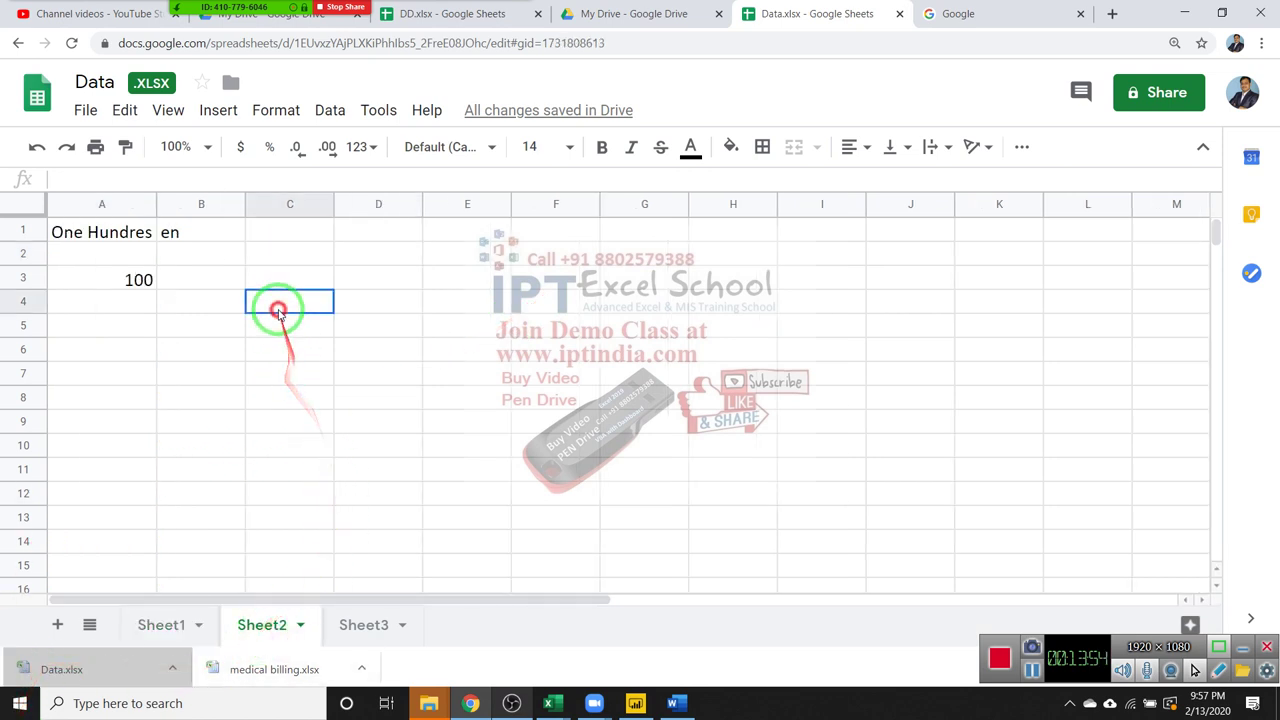
pyautogui.click(218, 110)
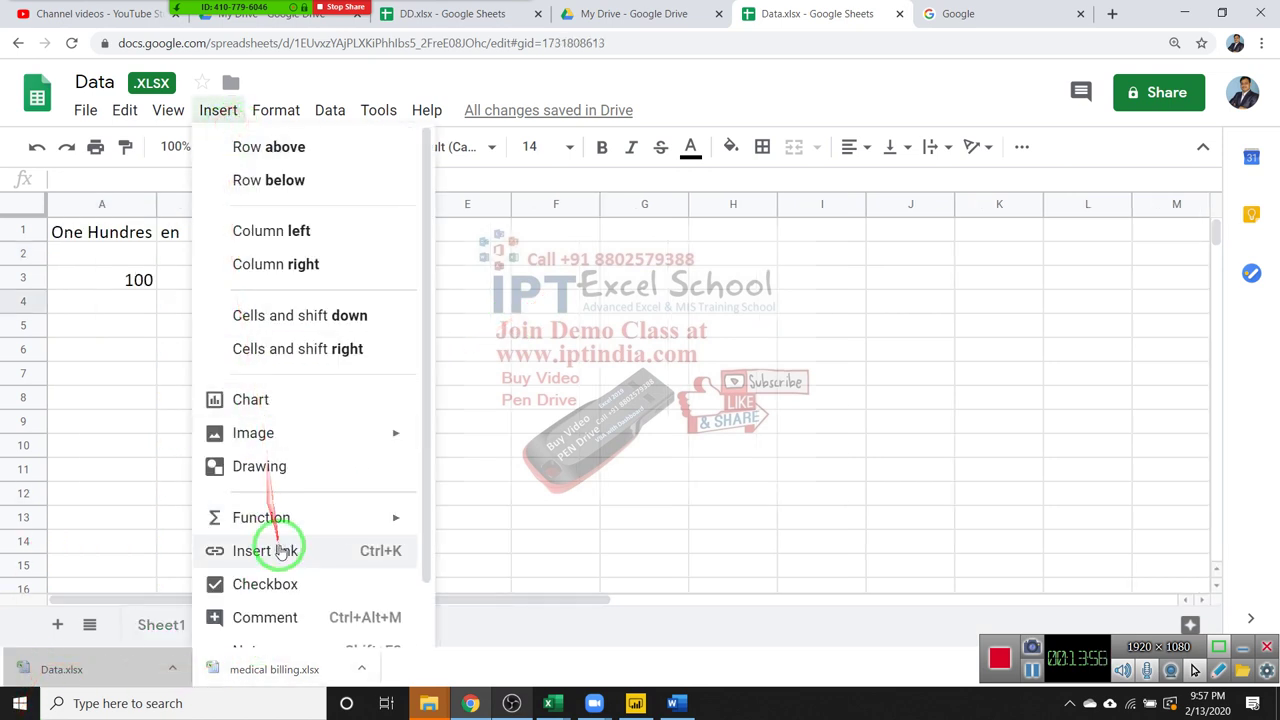
pyautogui.moveTo(297, 520)
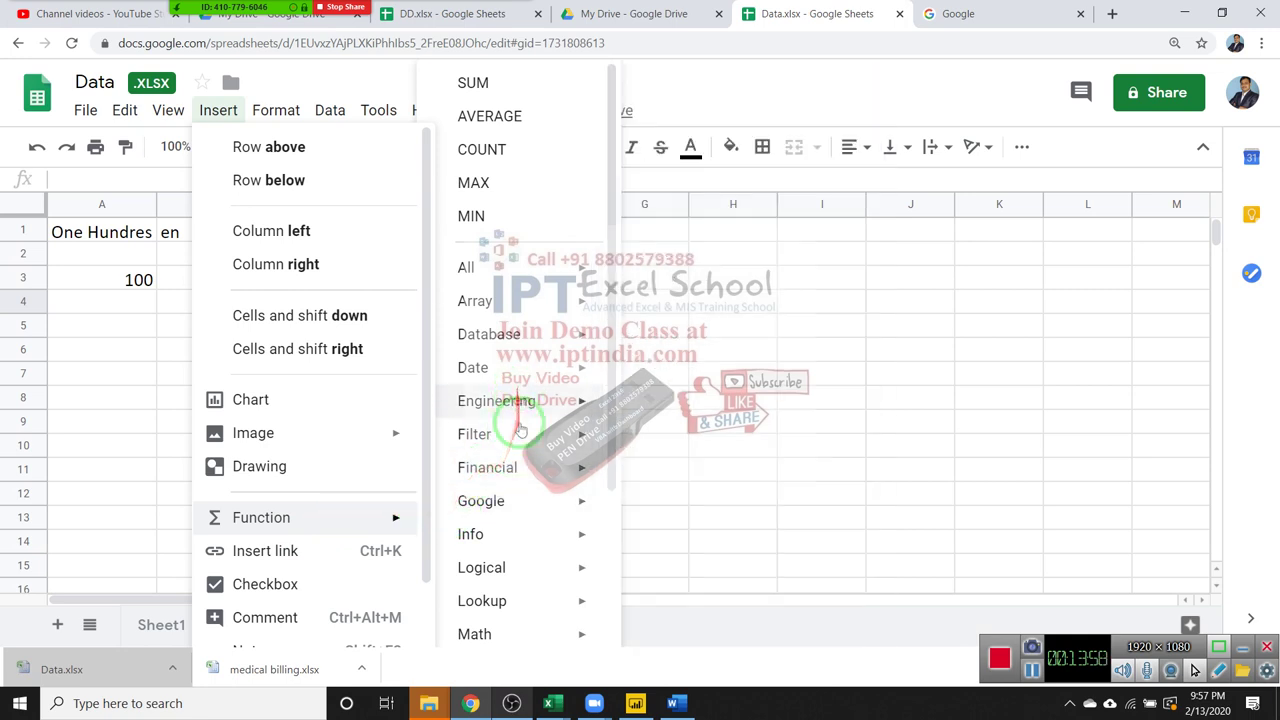
pyautogui.moveTo(530, 505)
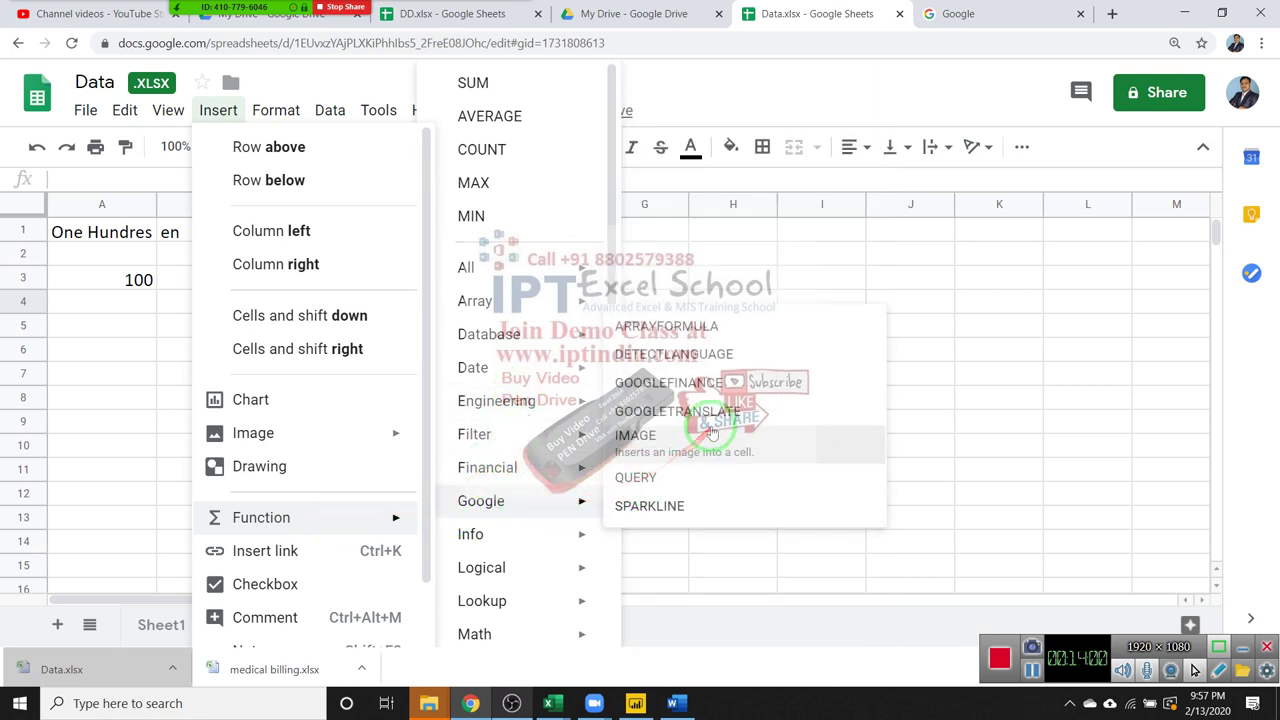
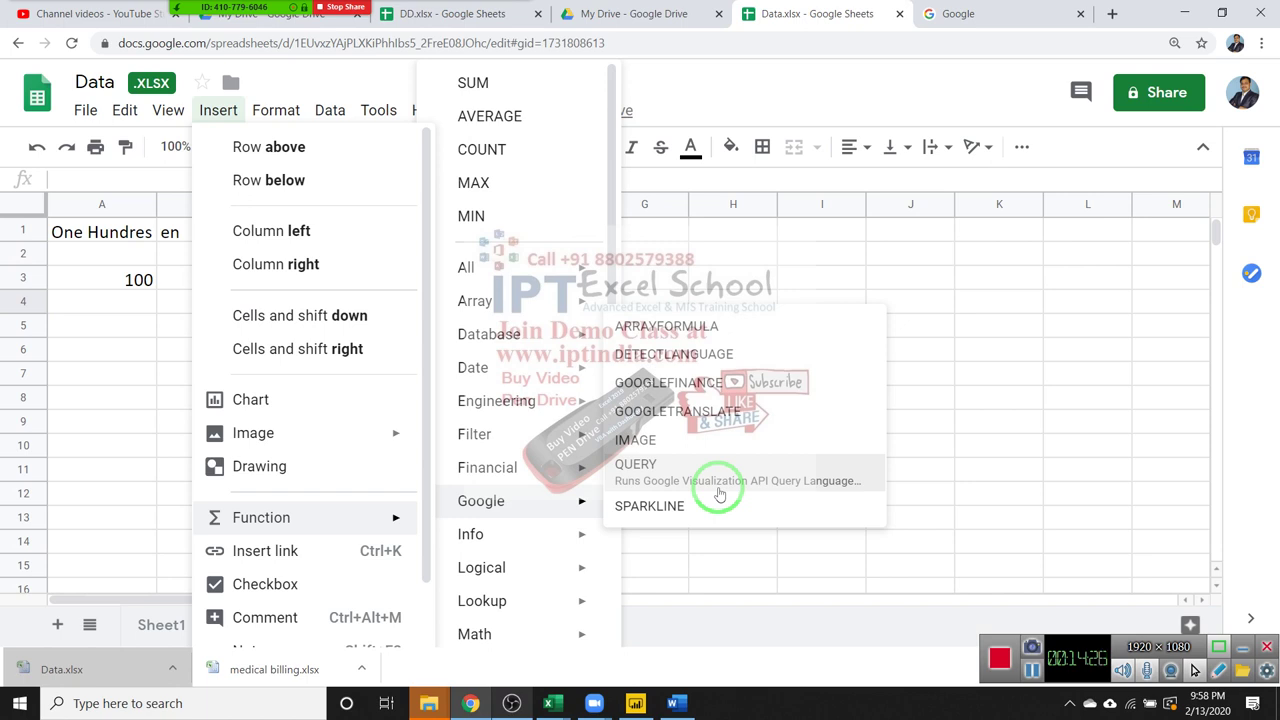
# Abandon the draft QUERY formula in C4, leaving the cell empty.
pyautogui.click(719, 494)
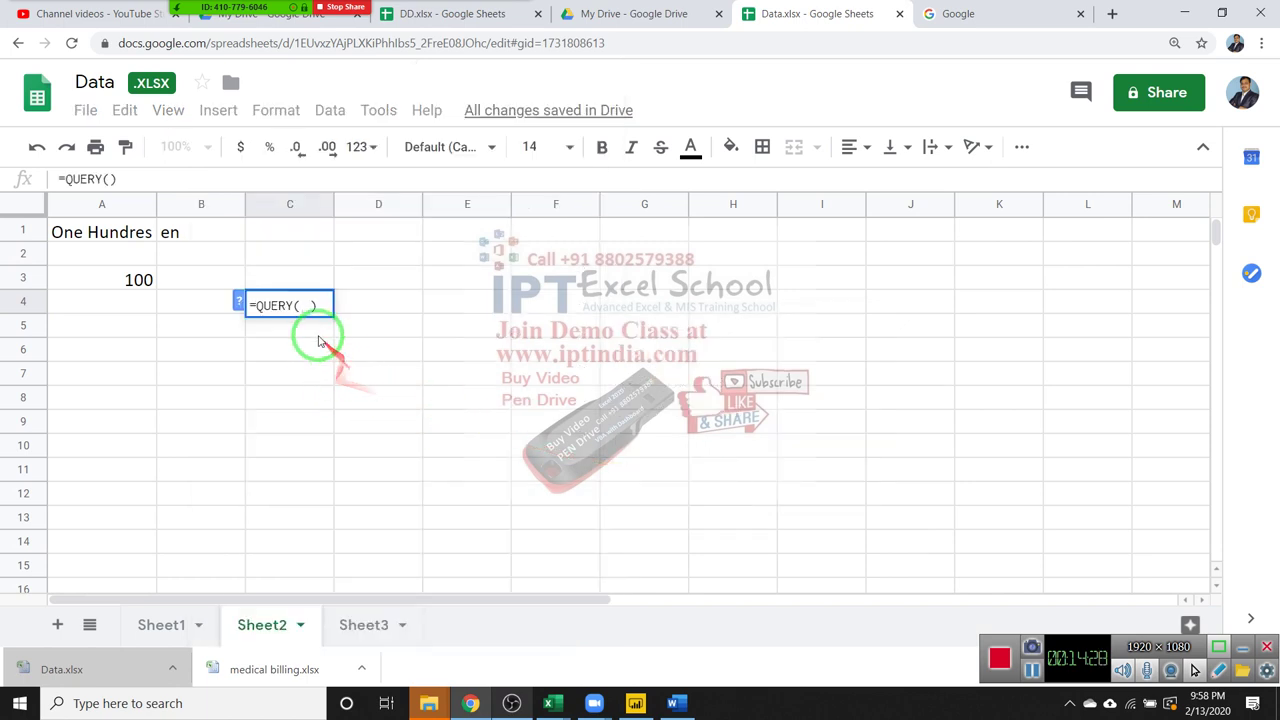
pyautogui.click(292, 308)
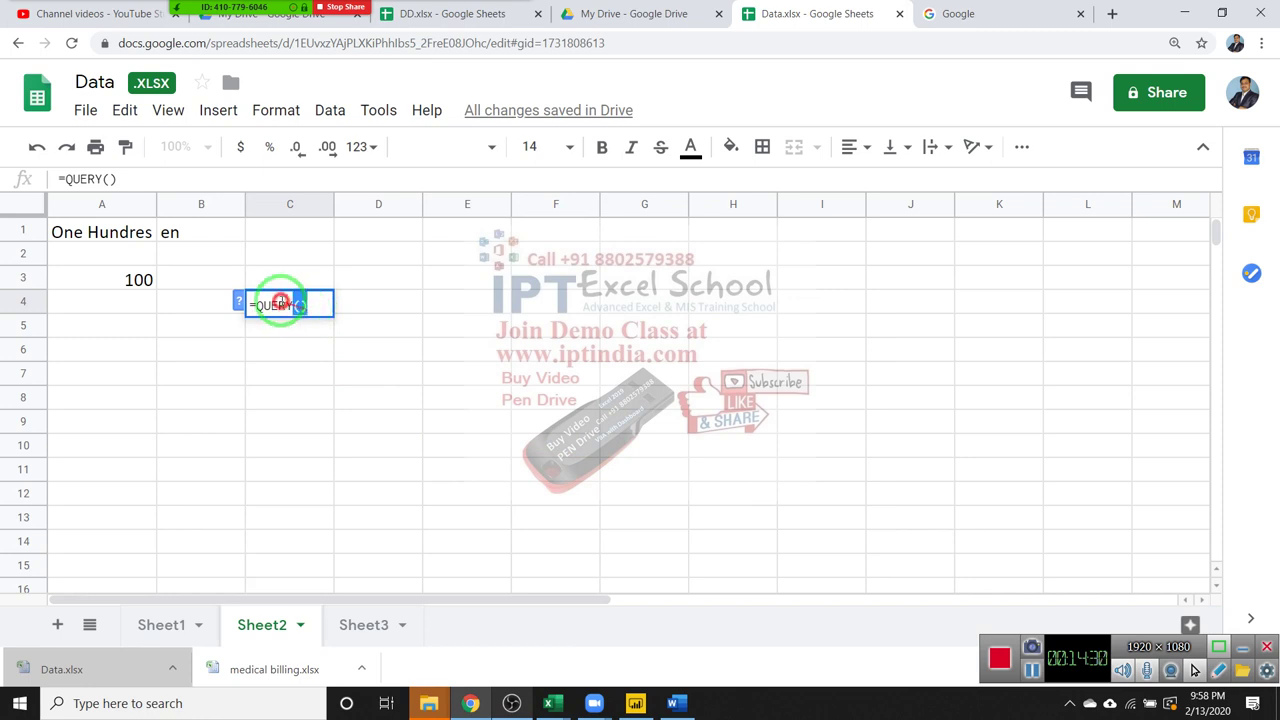
pyautogui.moveTo(307, 306); pyautogui.dragTo(194, 298)
pyautogui.press('Escape')
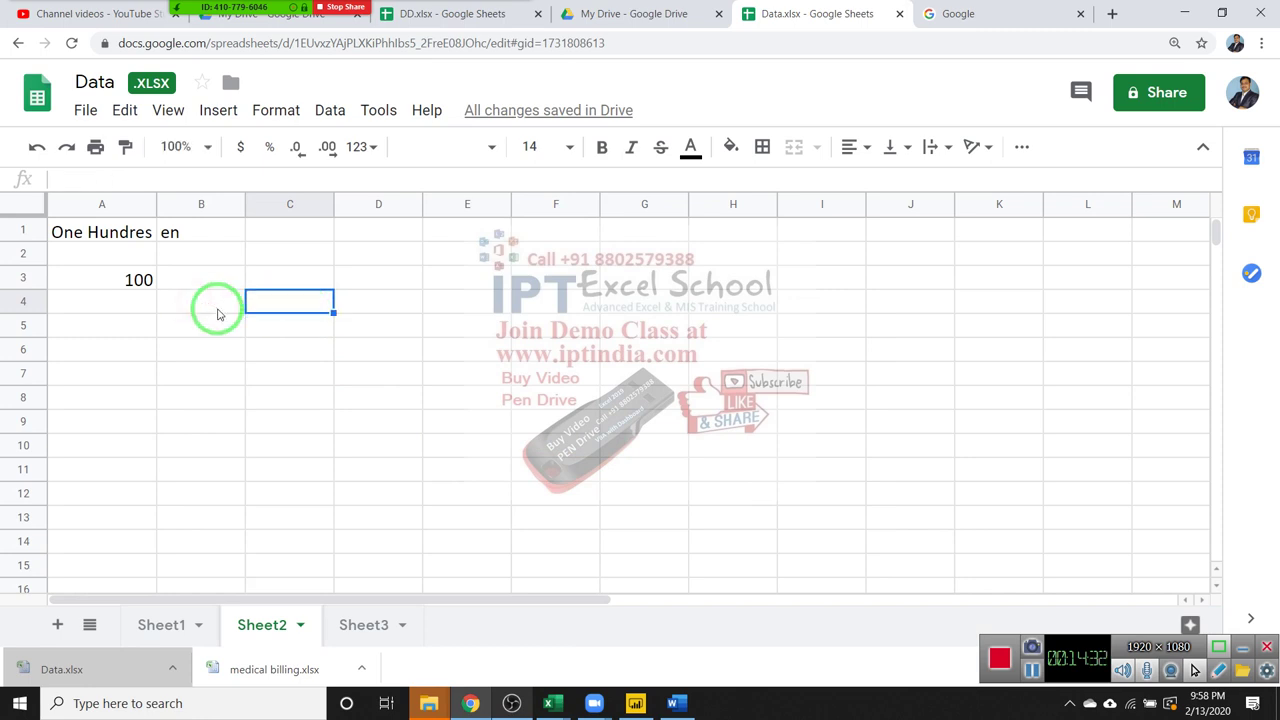
pyautogui.click(216, 112)
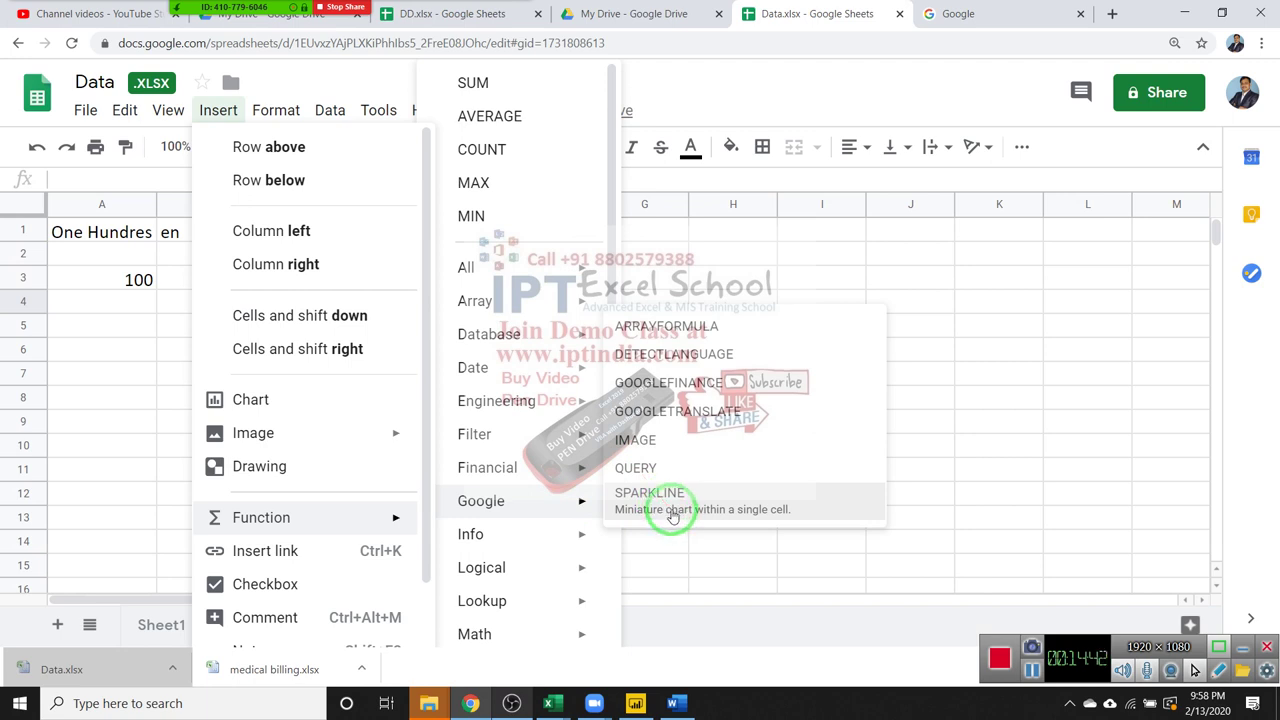
pyautogui.click(118, 372)
# Enter the values 2, 3, 6 and 7 across B5:E5.
pyautogui.click(170, 320)
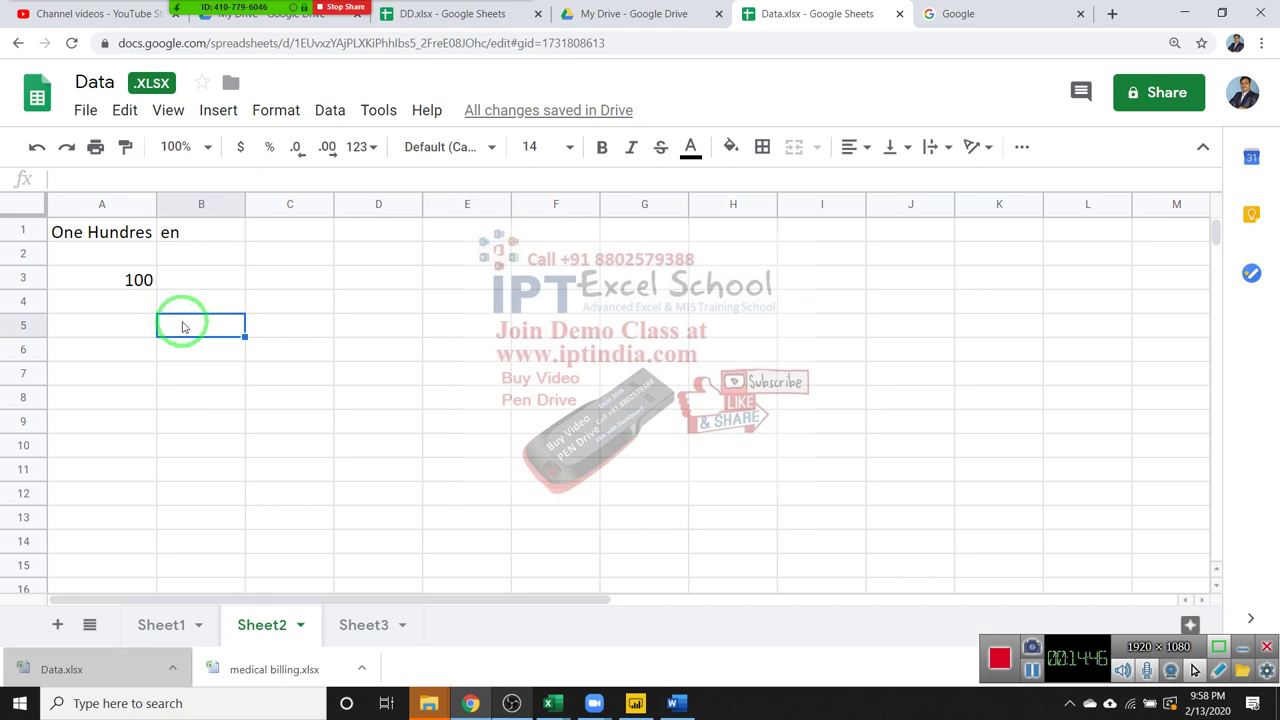
pyautogui.write('1')
pyautogui.press('Tab')
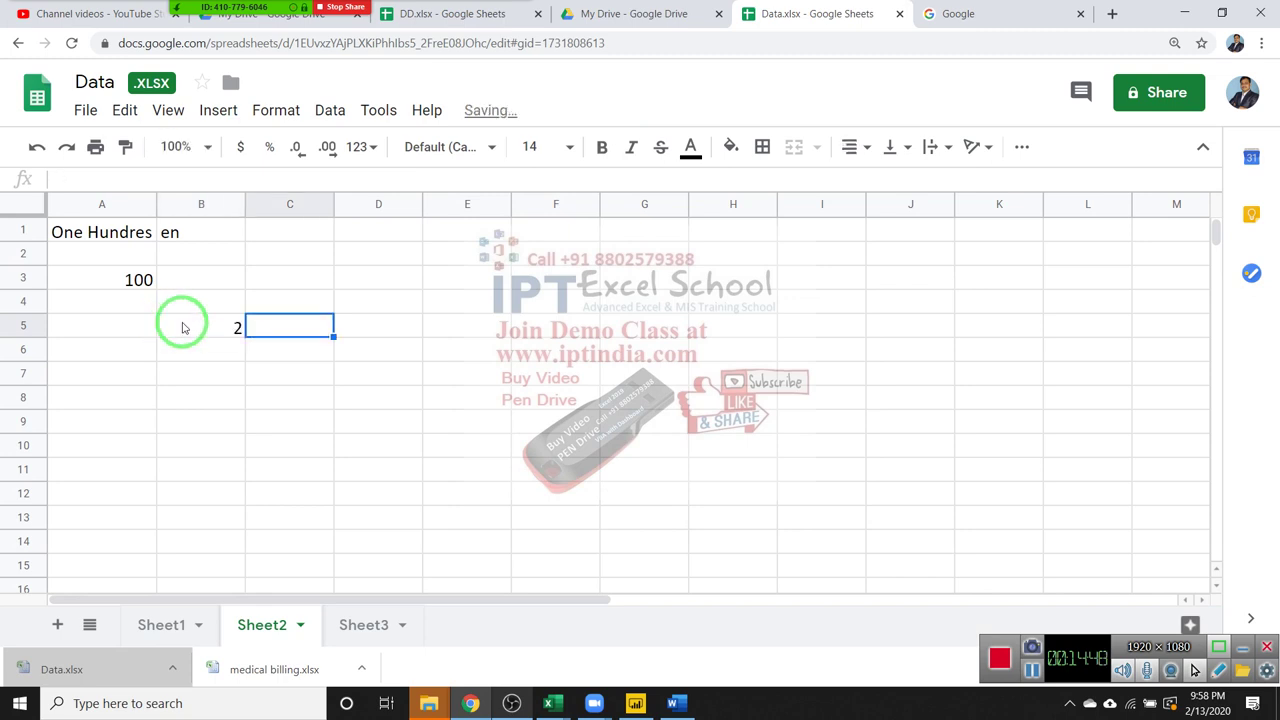
pyautogui.write('3\t6\t7')
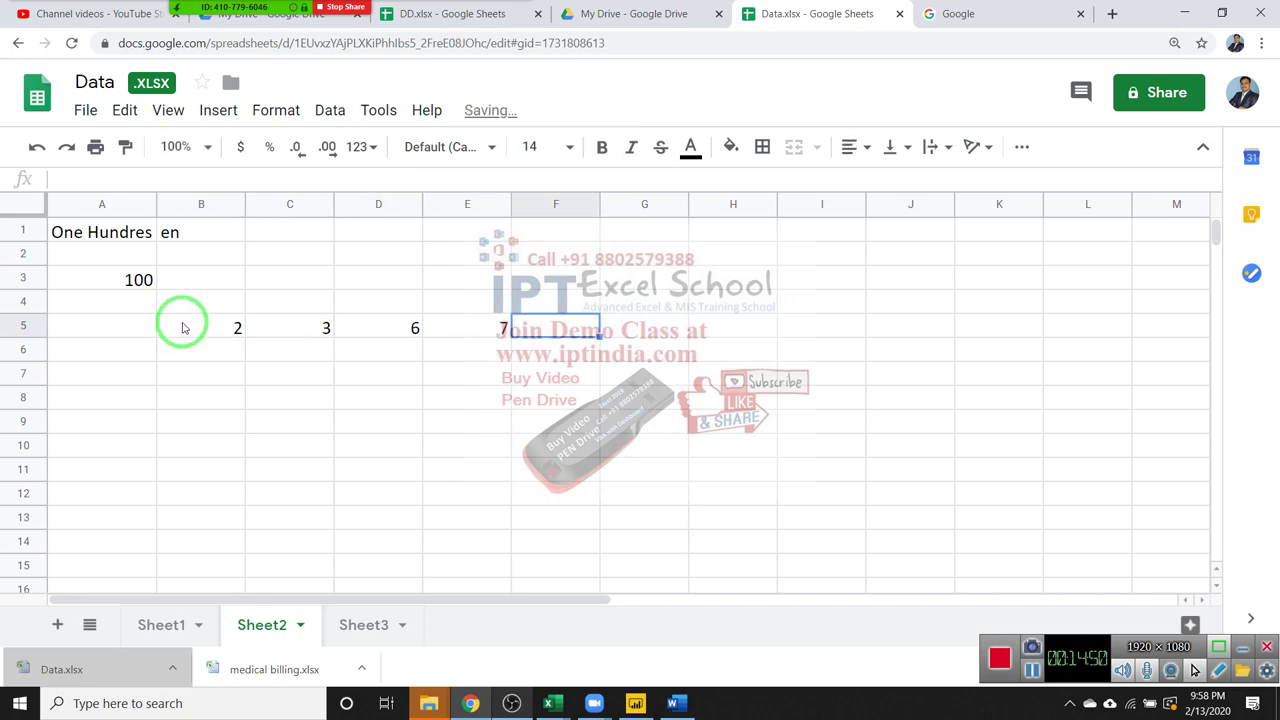
# Add =SPARKLINE(B5:E5) in F5 to draw a mini line chart of row 5.
pyautogui.click(168, 112)
pyautogui.moveTo(218, 110)
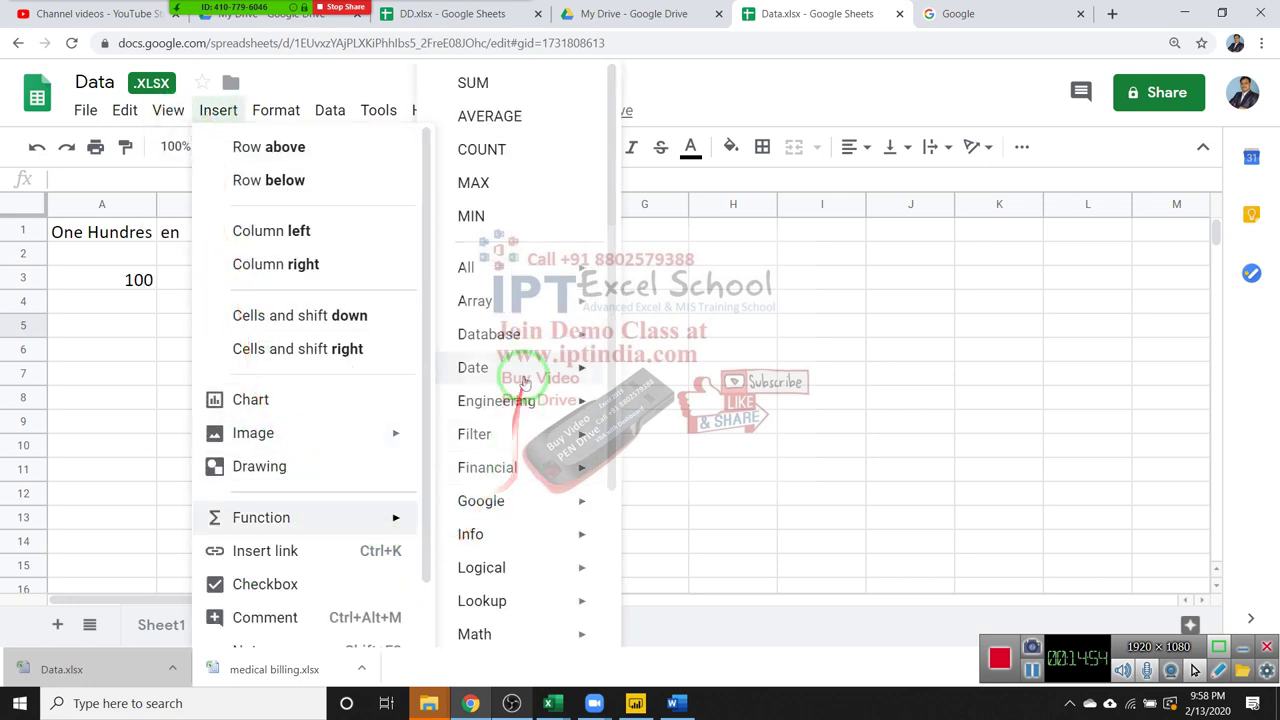
pyautogui.moveTo(540, 434)
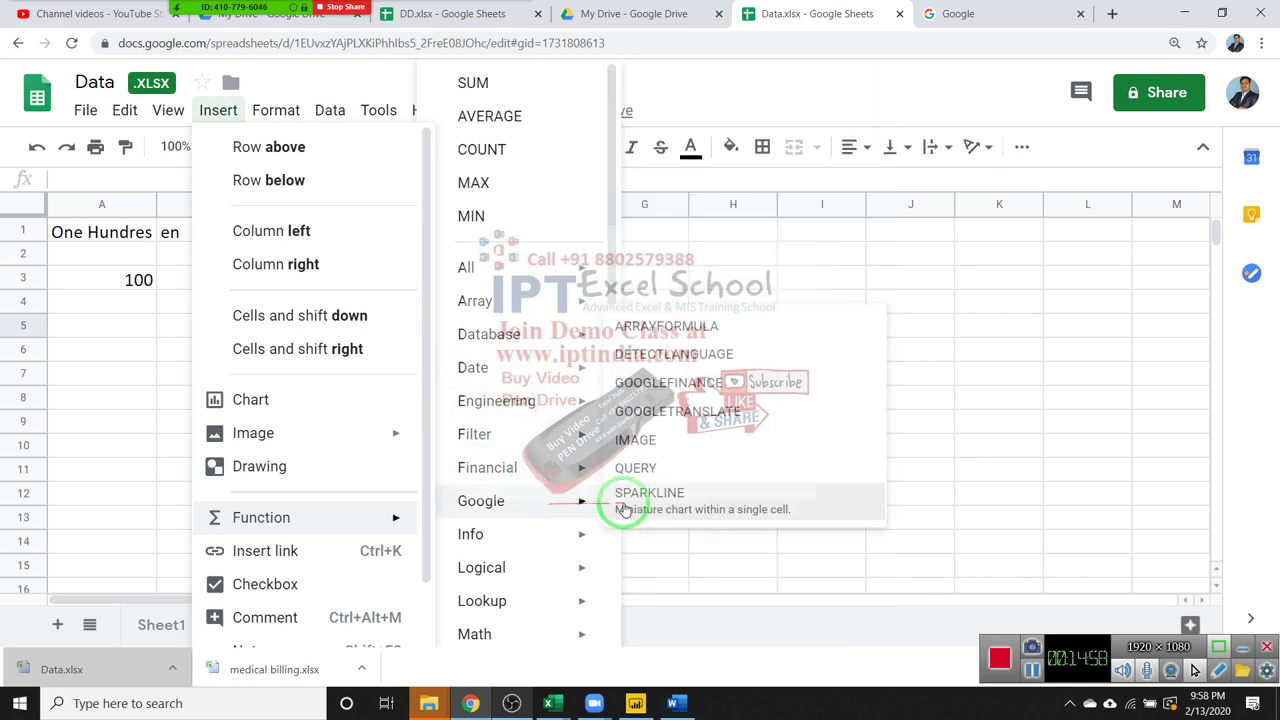
pyautogui.click(652, 499)
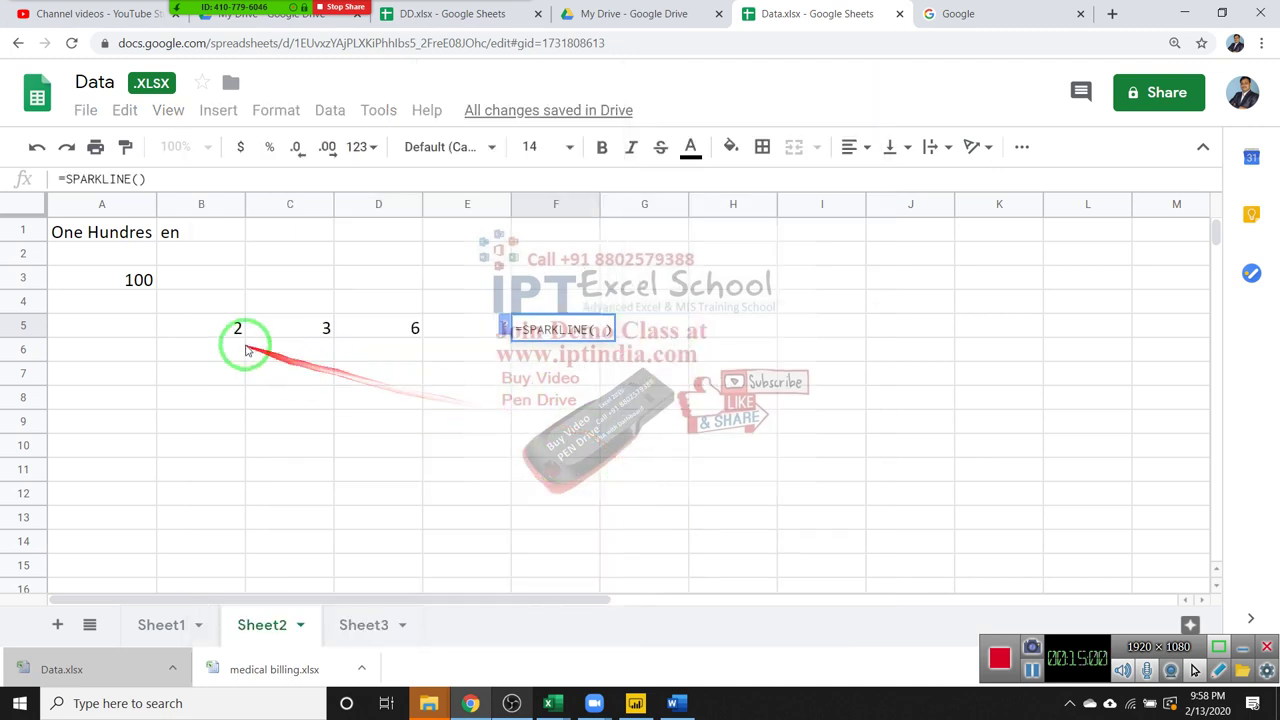
pyautogui.moveTo(222, 331); pyautogui.dragTo(460, 340)
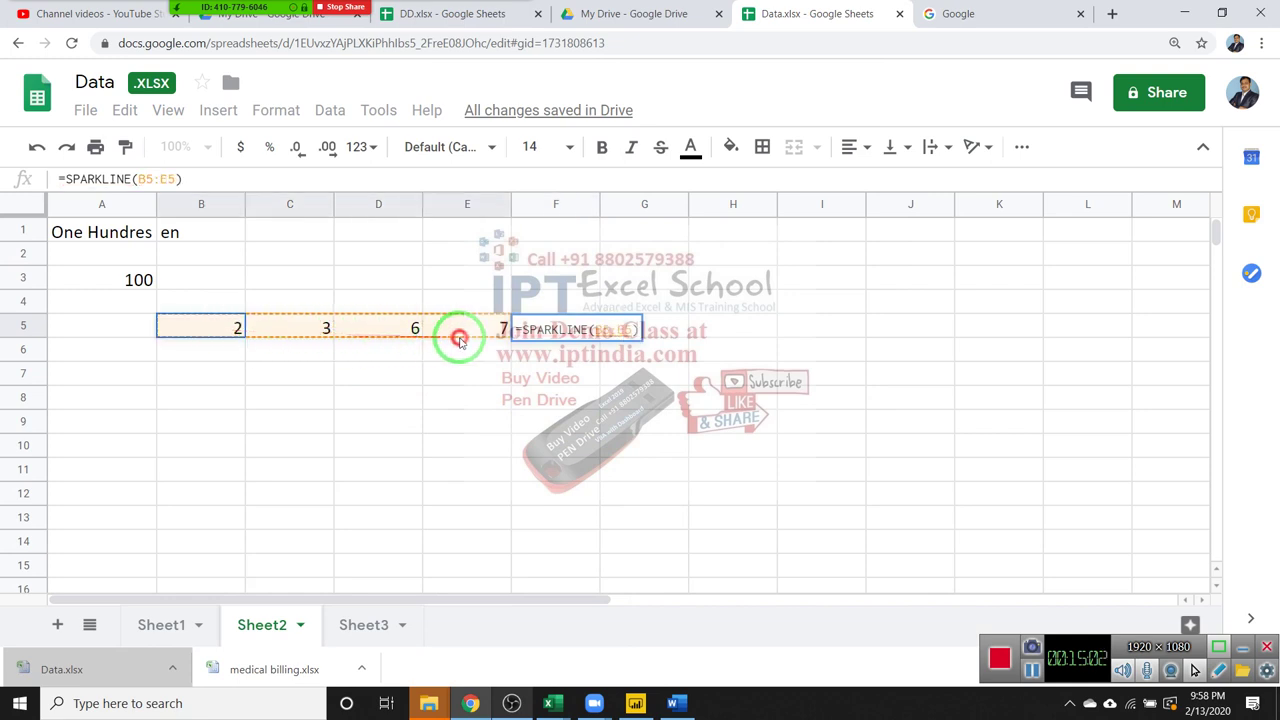
pyautogui.press('Return')
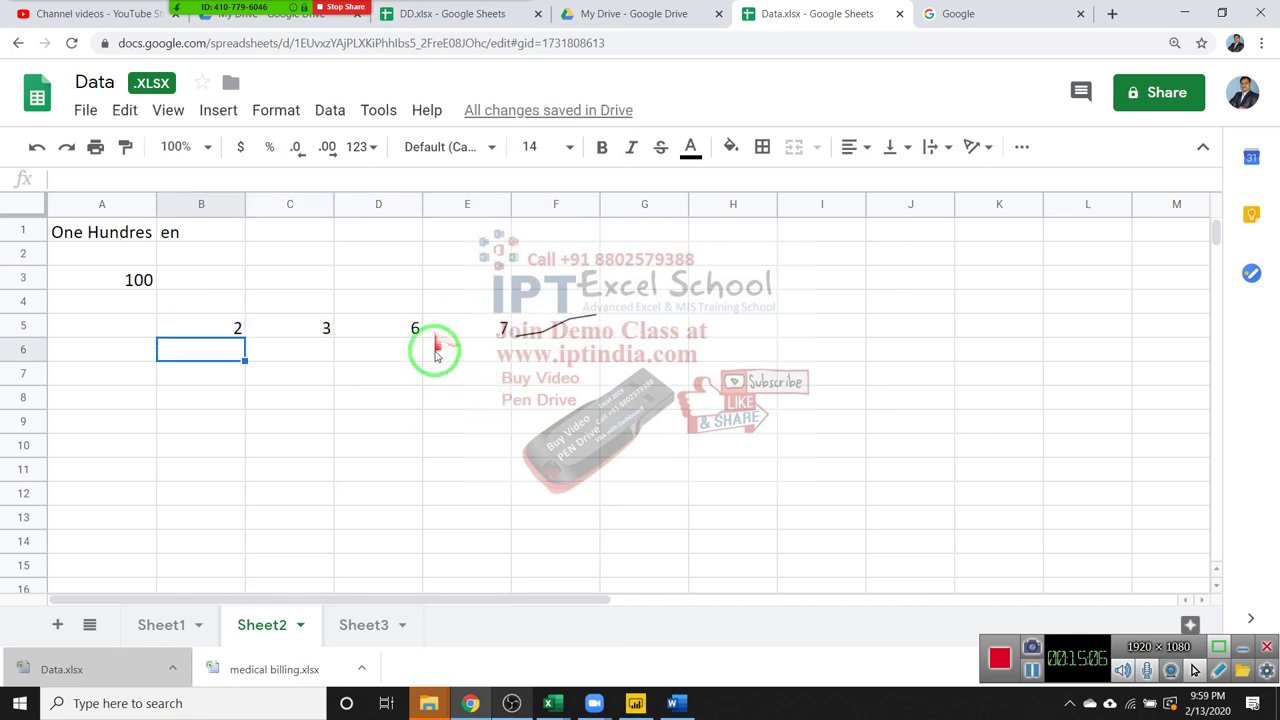
pyautogui.click(523, 326)
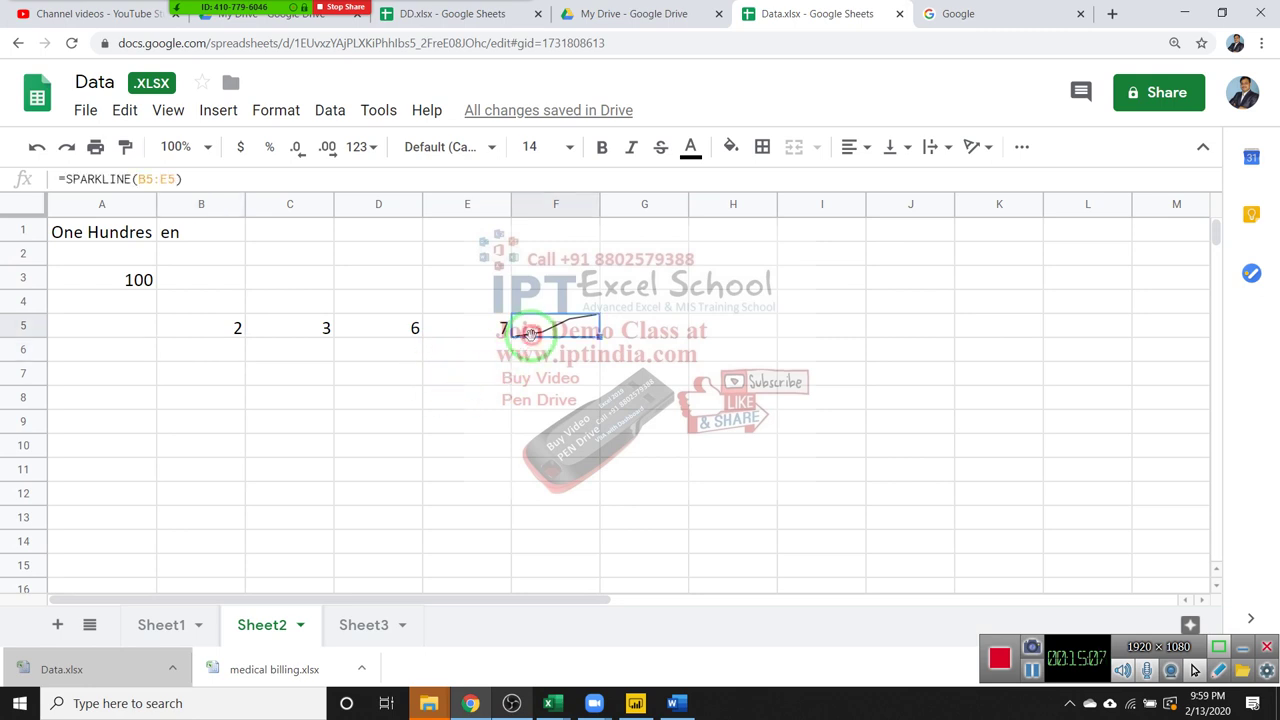
# Cancel a draft IMPORTDATA formula in Sheet2's E6 and switch to the empty Sheet3.
pyautogui.click(481, 356)
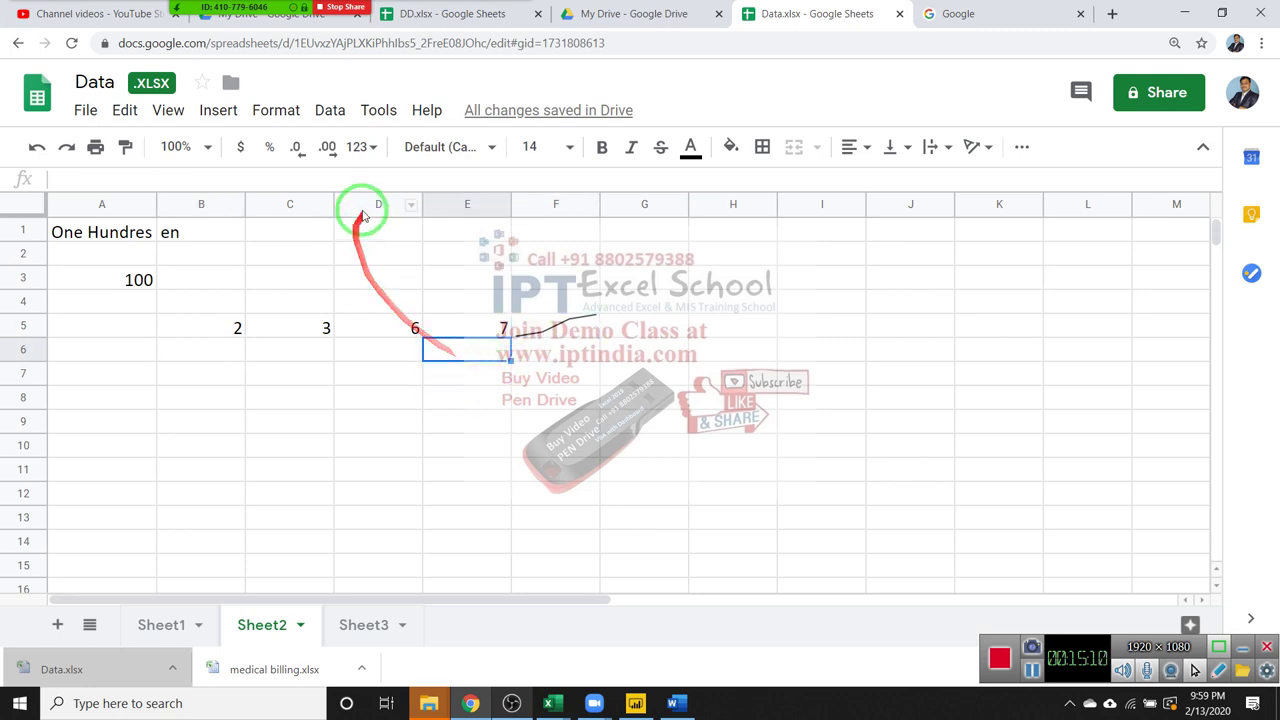
pyautogui.click(214, 116)
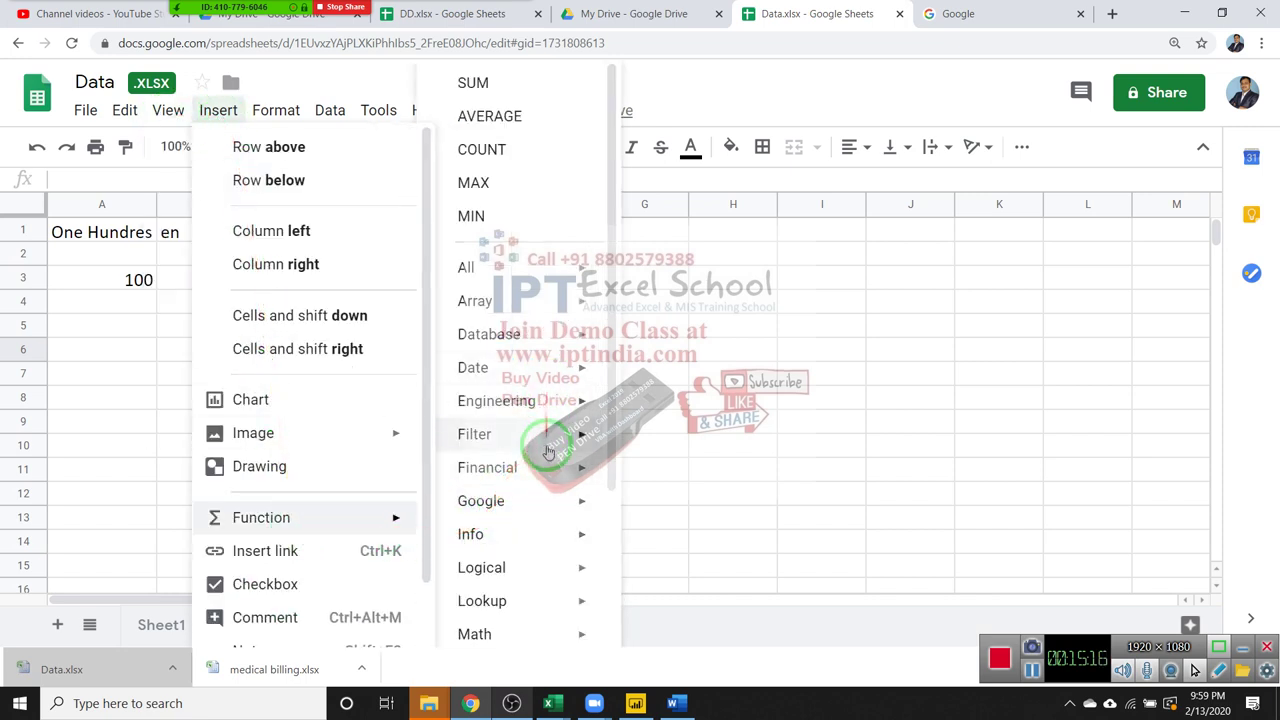
pyautogui.moveTo(548, 513)
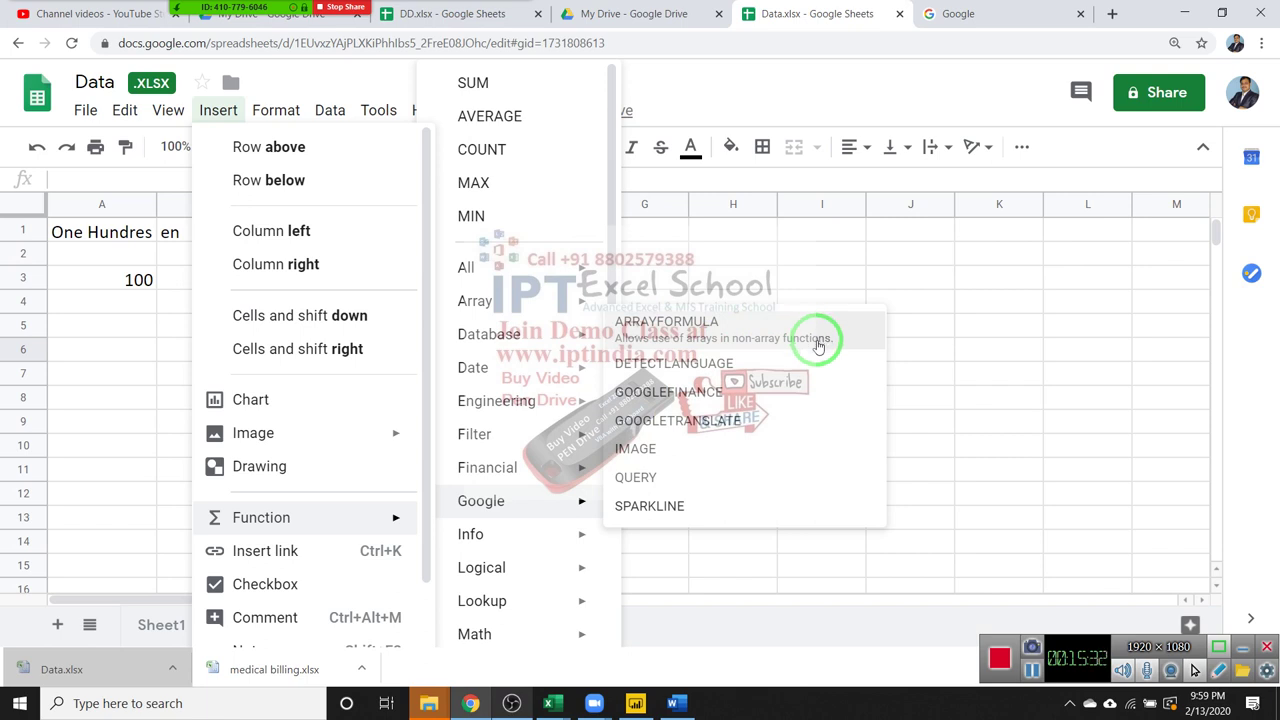
pyautogui.moveTo(470, 534)
pyautogui.scroll(-2, 480, 540)
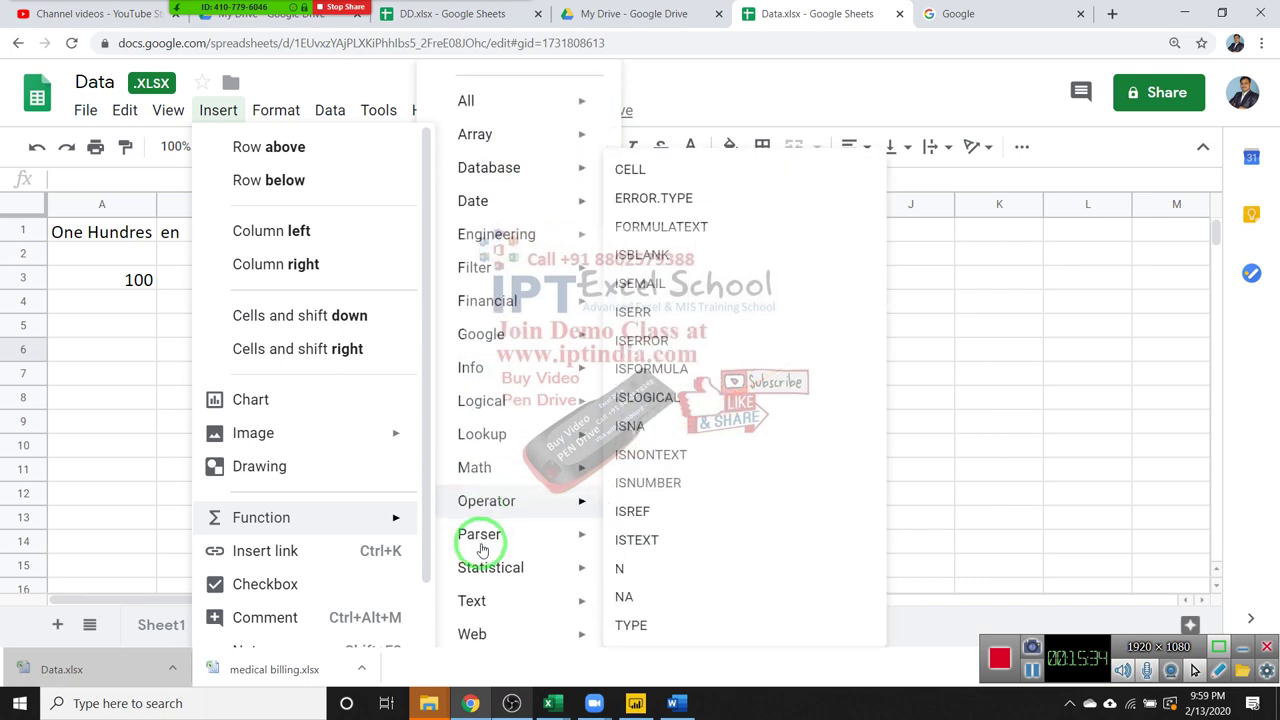
pyautogui.scroll(-1, 476, 600)
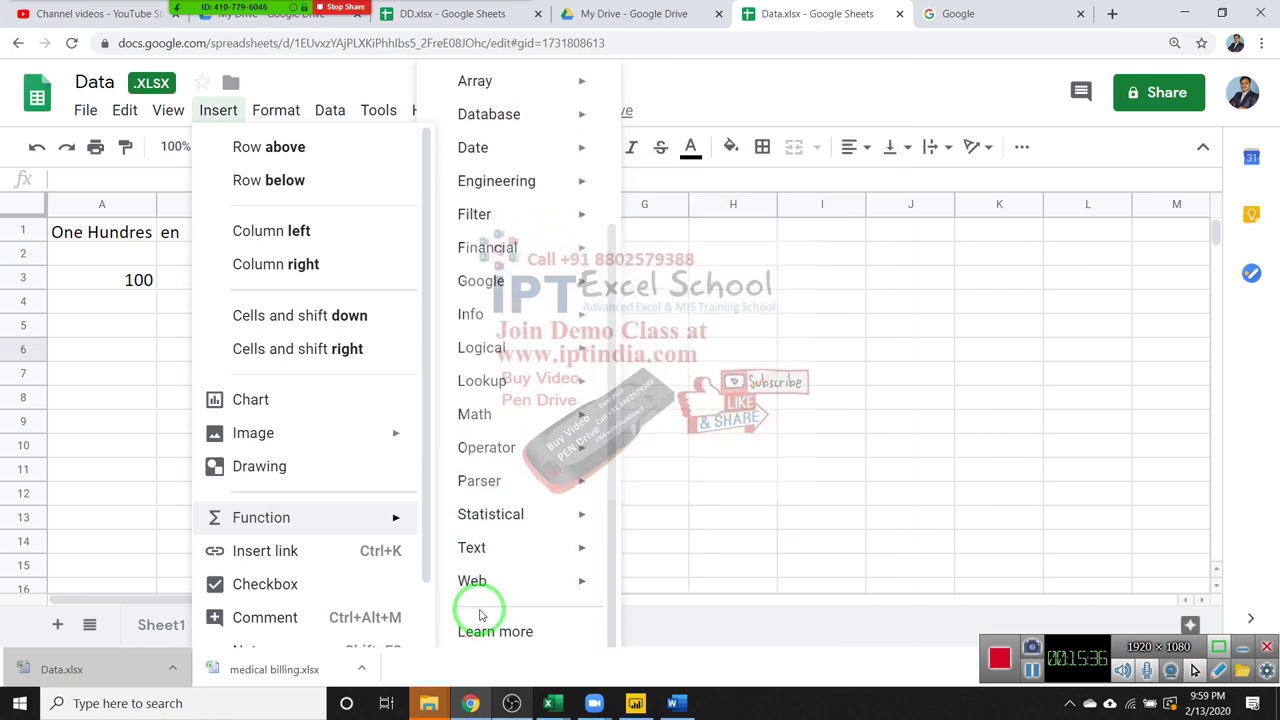
pyautogui.moveTo(482, 597)
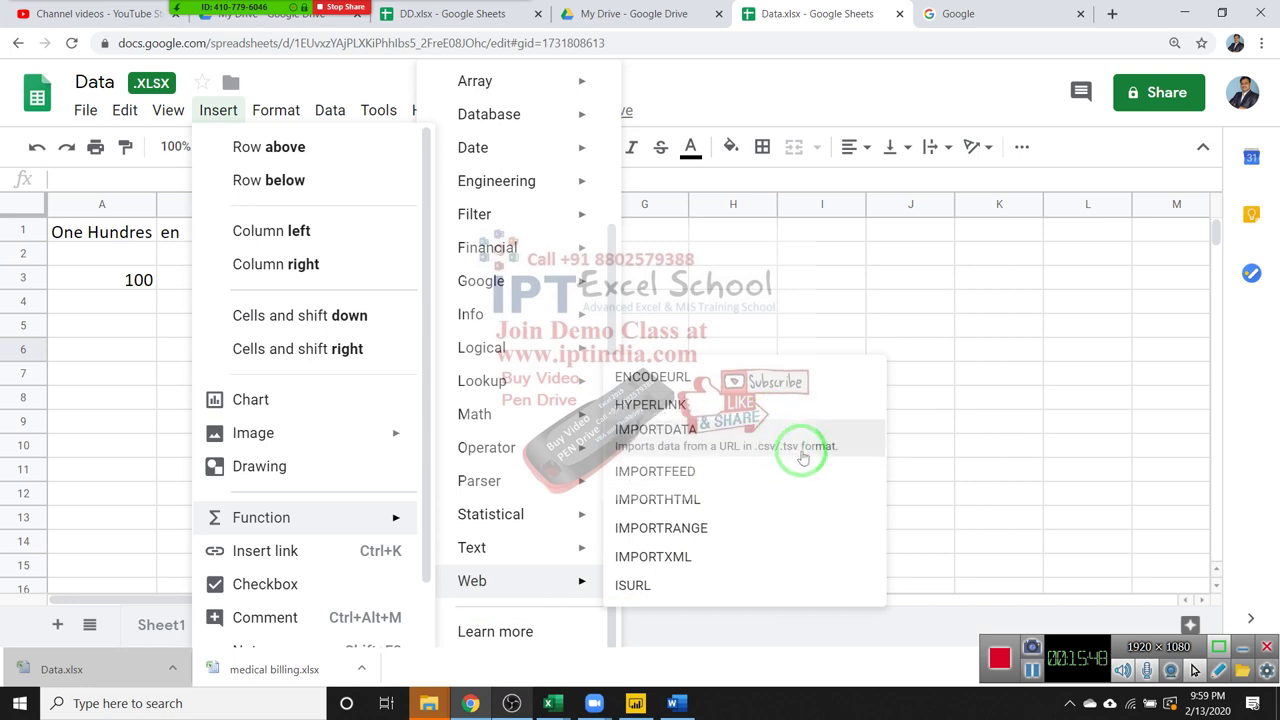
pyautogui.click(802, 455)
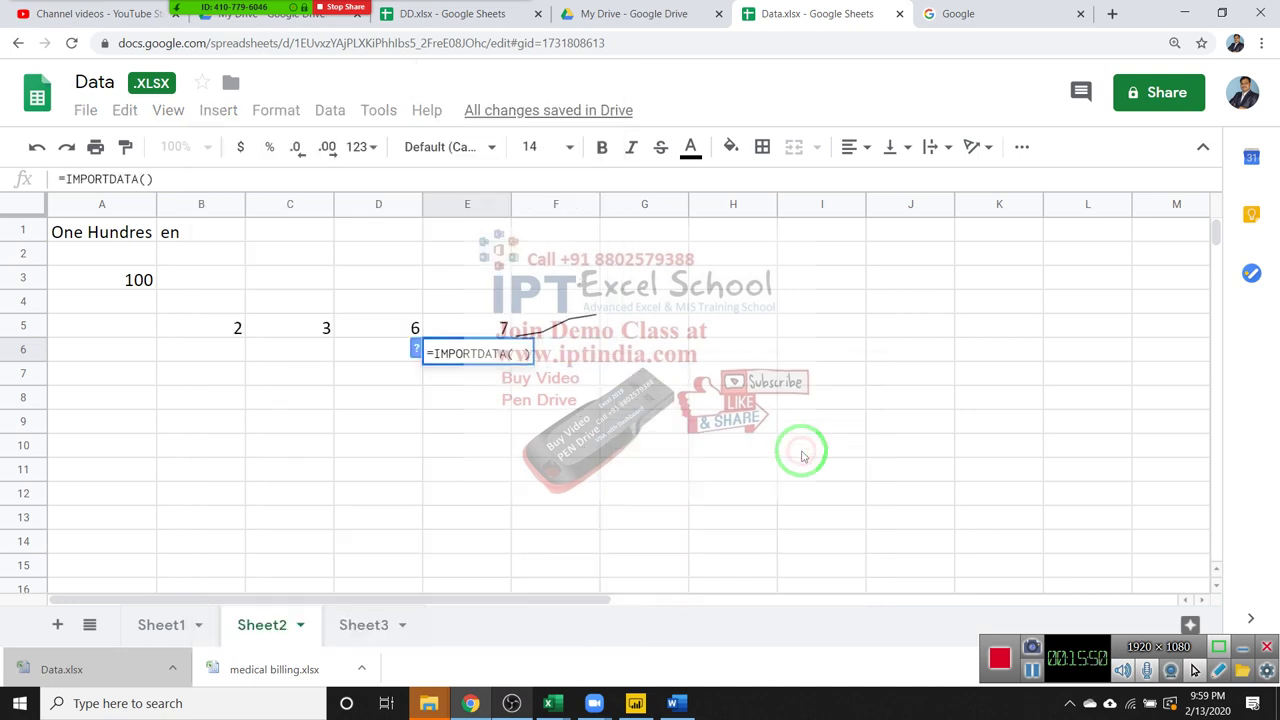
pyautogui.press('Escape')
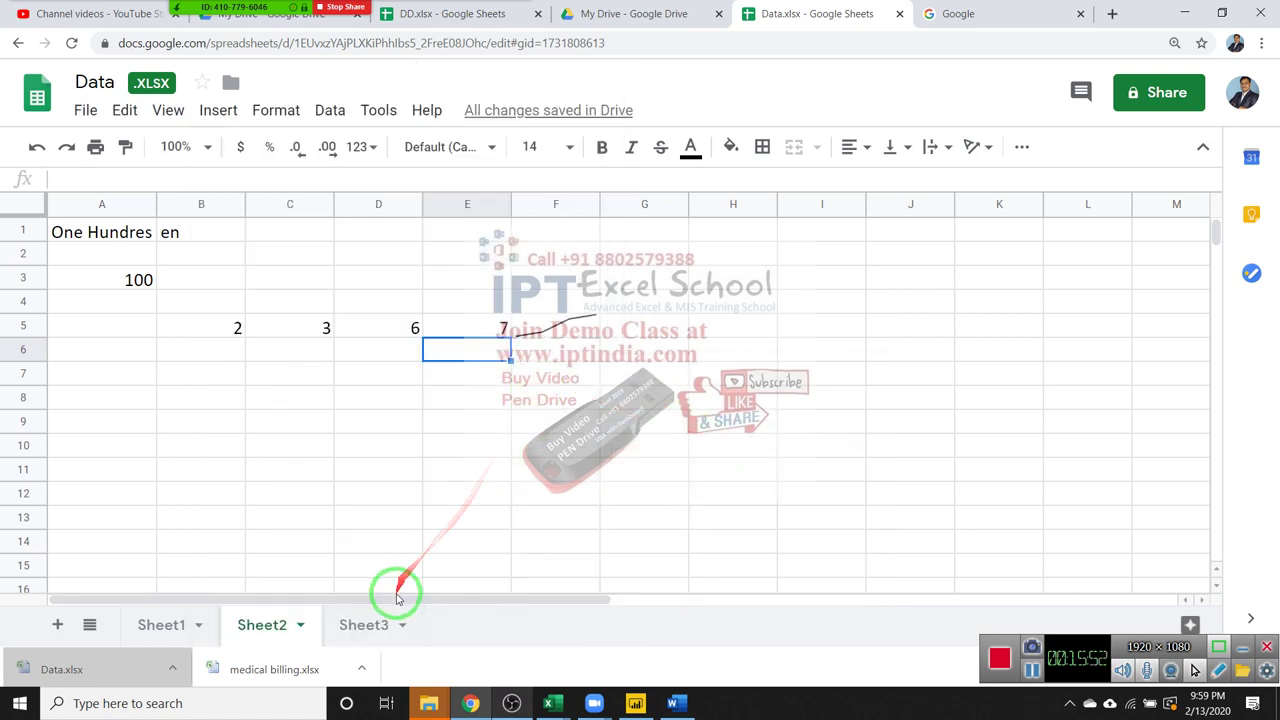
pyautogui.click(377, 630)
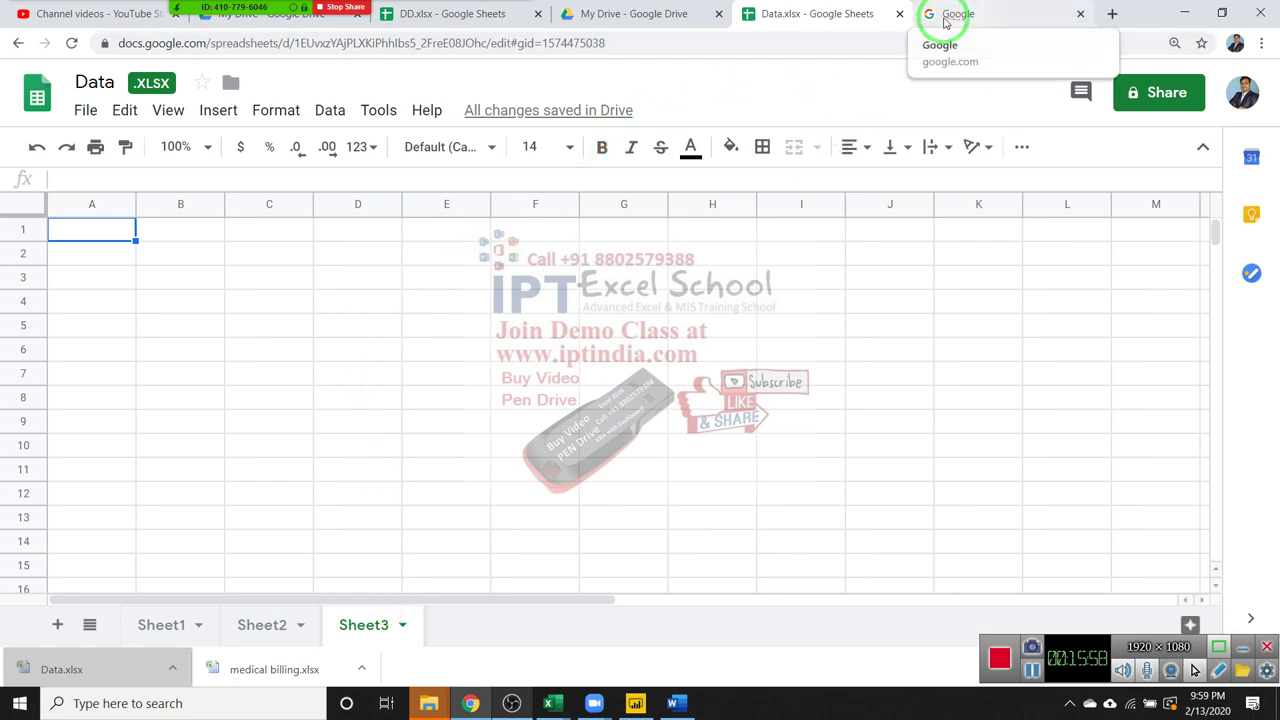
# Return to My Drive and close the Data.xlsx preview to see the file list.
pyautogui.click(675, 16)
pyautogui.click(634, 80)
pyautogui.press('Escape')
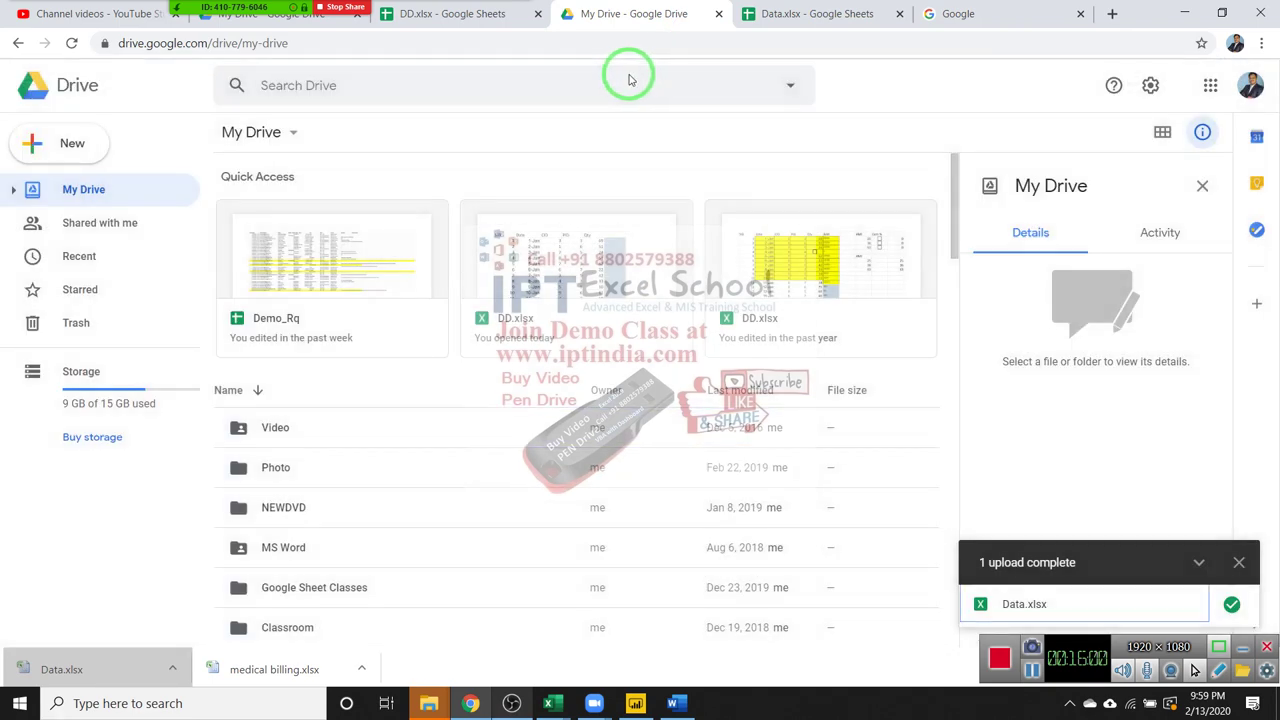
pyautogui.scroll(-2, 426, 430)
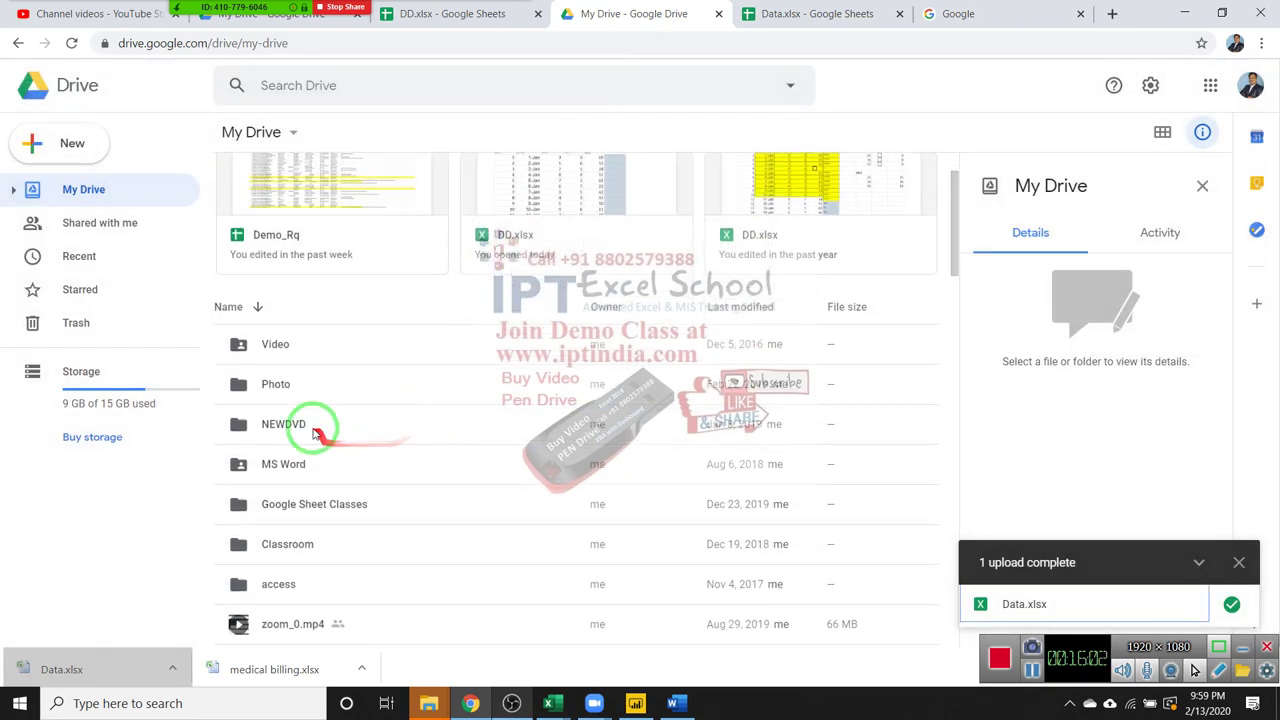
pyautogui.scroll(1, 309, 371)
pyautogui.scroll(1, 309, 371)
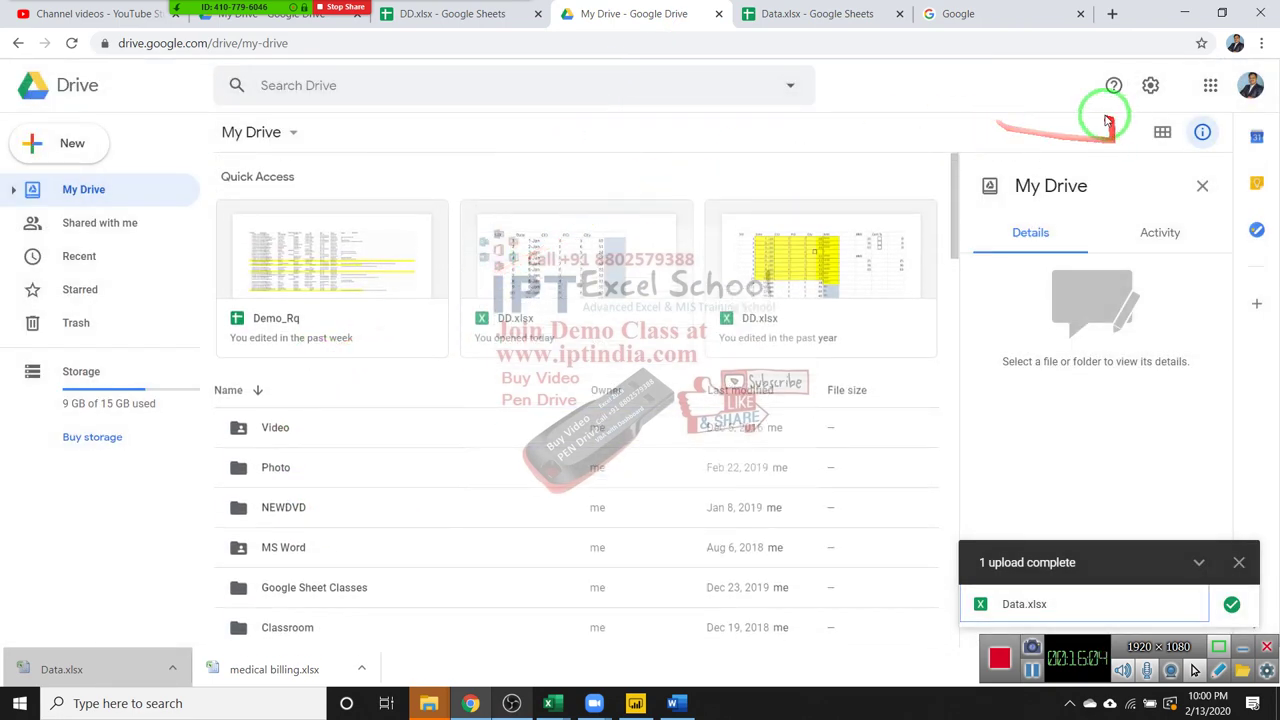
# Upload Data.txt from the Desktop's MF\New folder into My Drive.
pyautogui.click(270, 147)
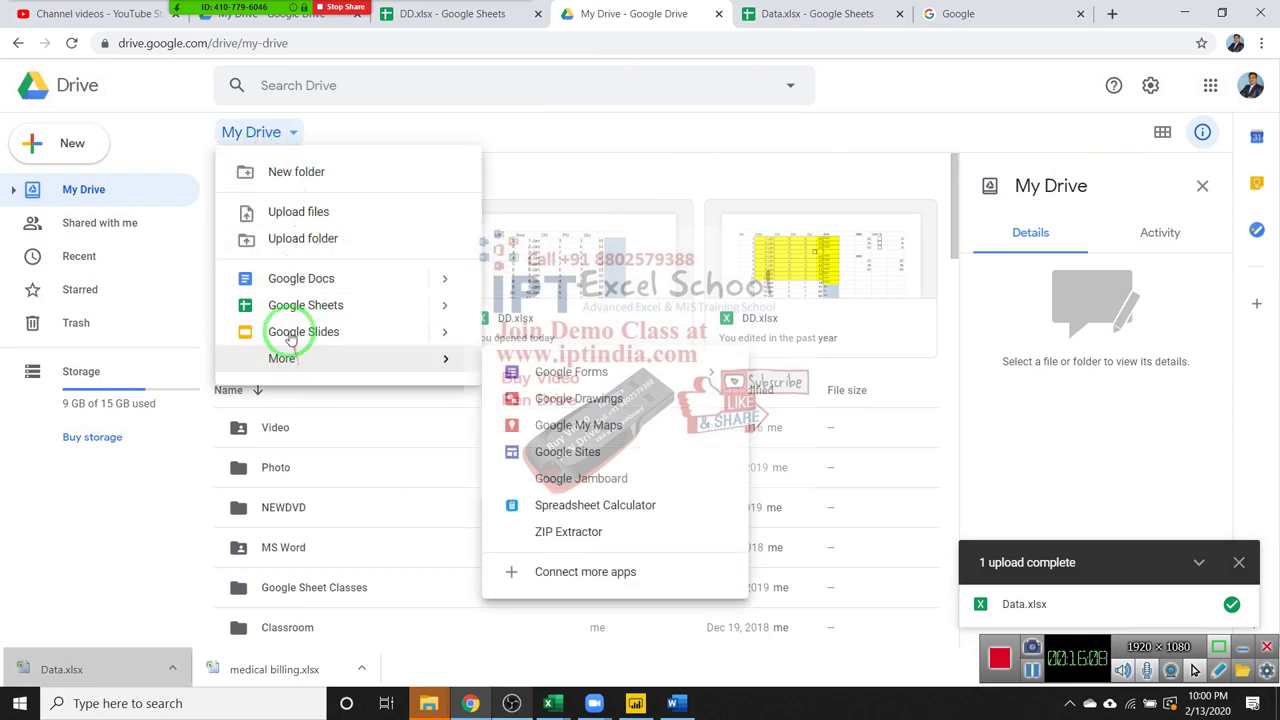
pyautogui.click(297, 215)
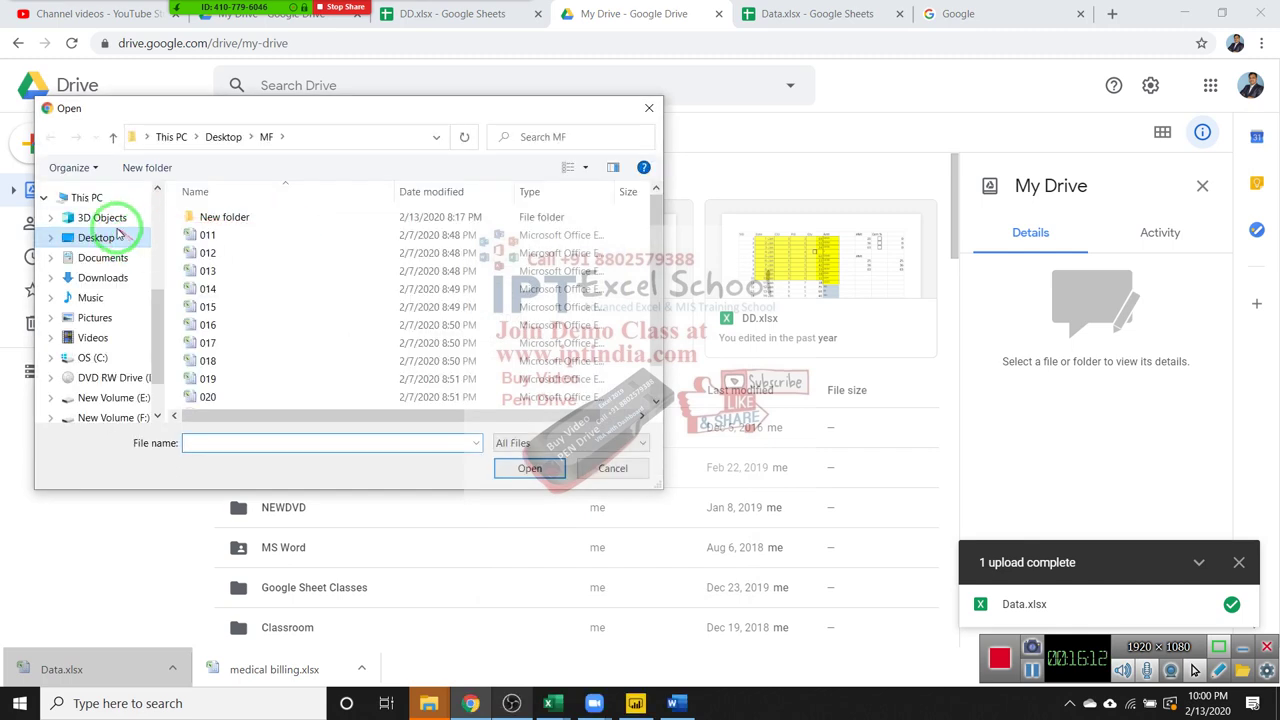
pyautogui.click(105, 237)
pyautogui.click(225, 225)
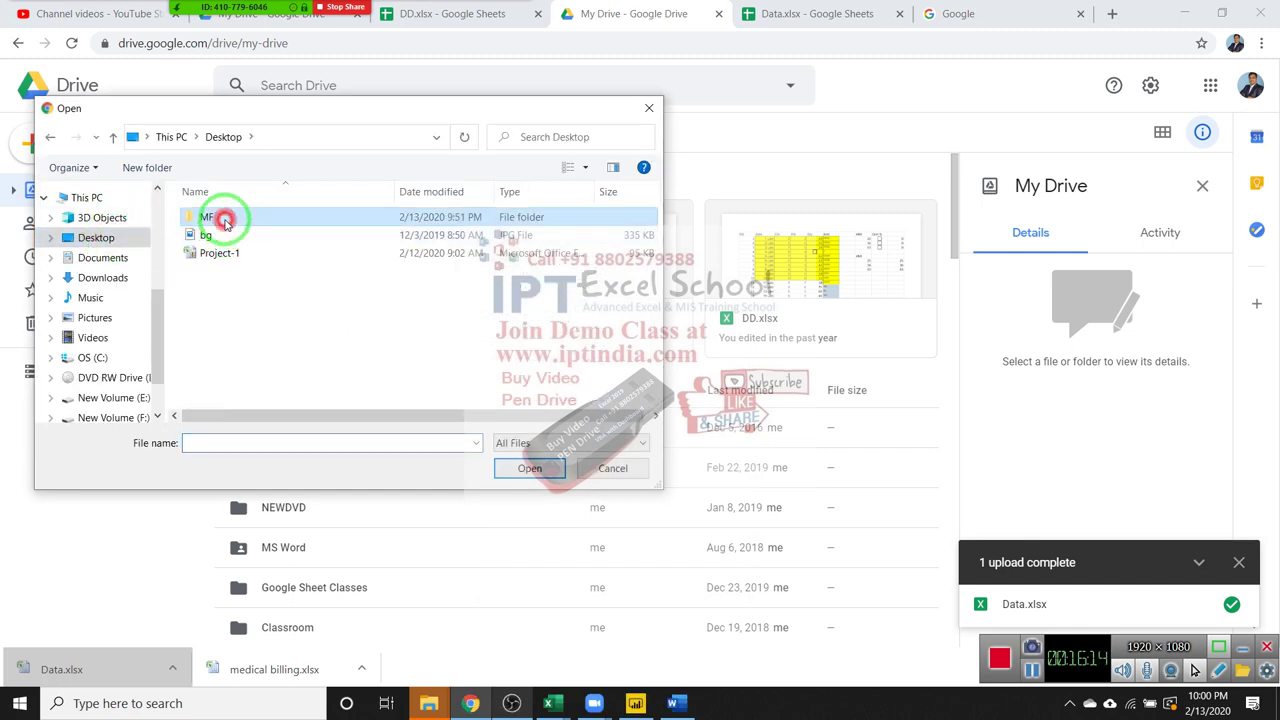
pyautogui.doubleClick(225, 220)
pyautogui.doubleClick(223, 216)
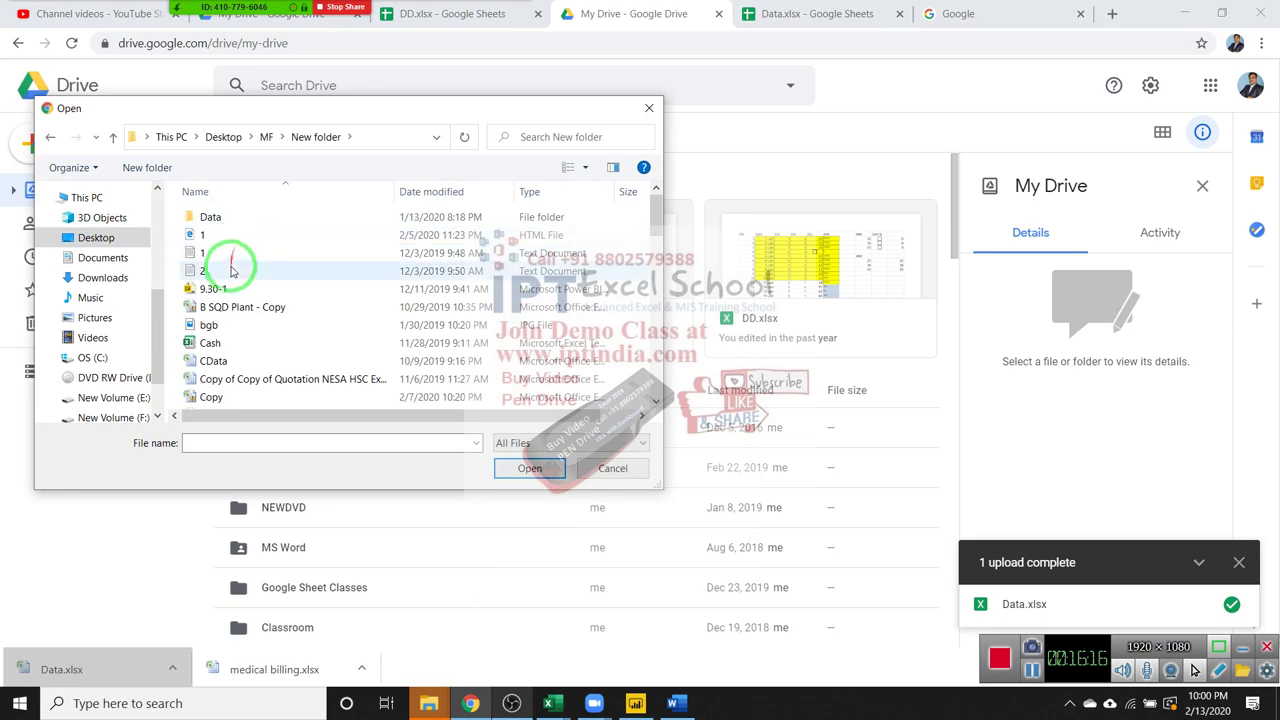
pyautogui.scroll(-1, 254, 366)
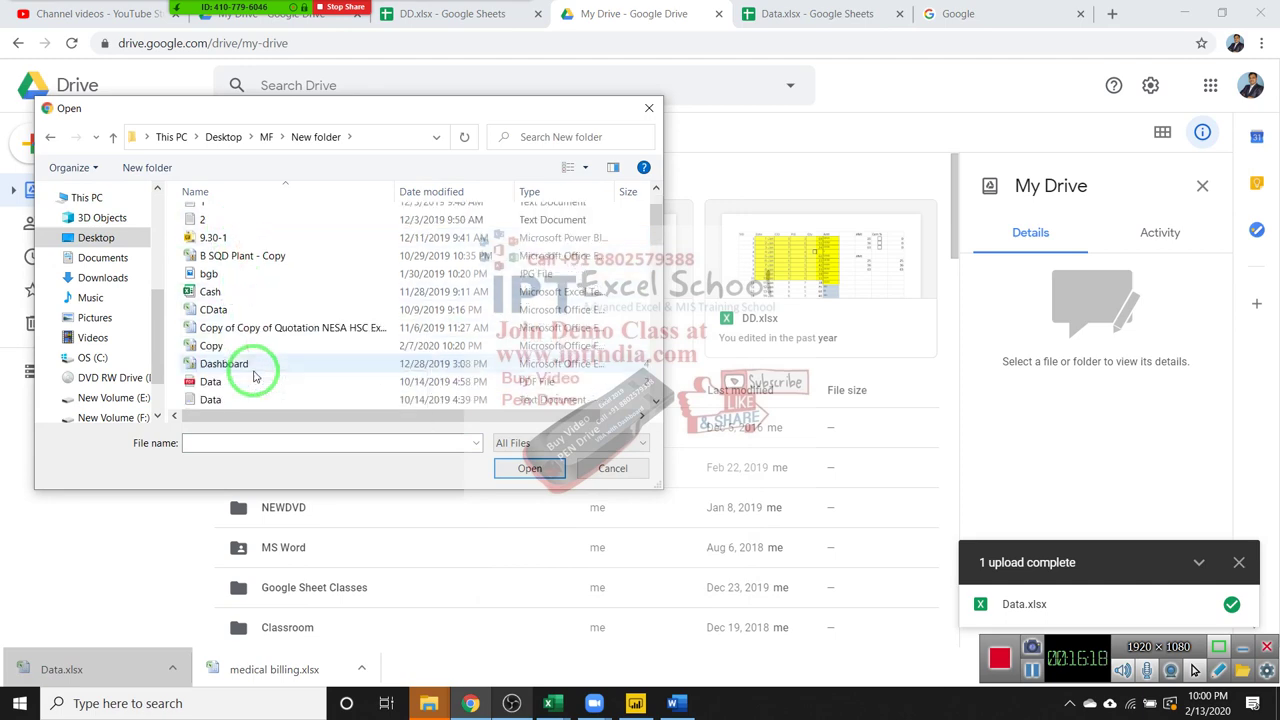
pyautogui.click(258, 404)
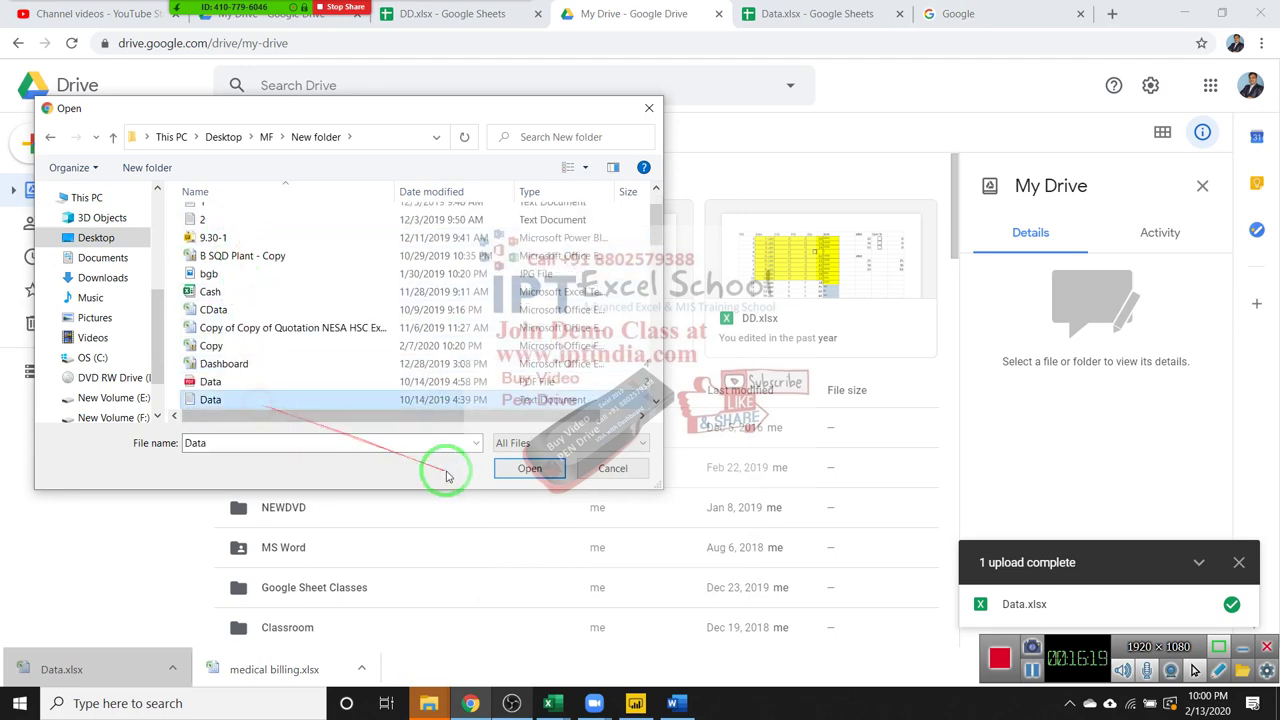
pyautogui.click(508, 467)
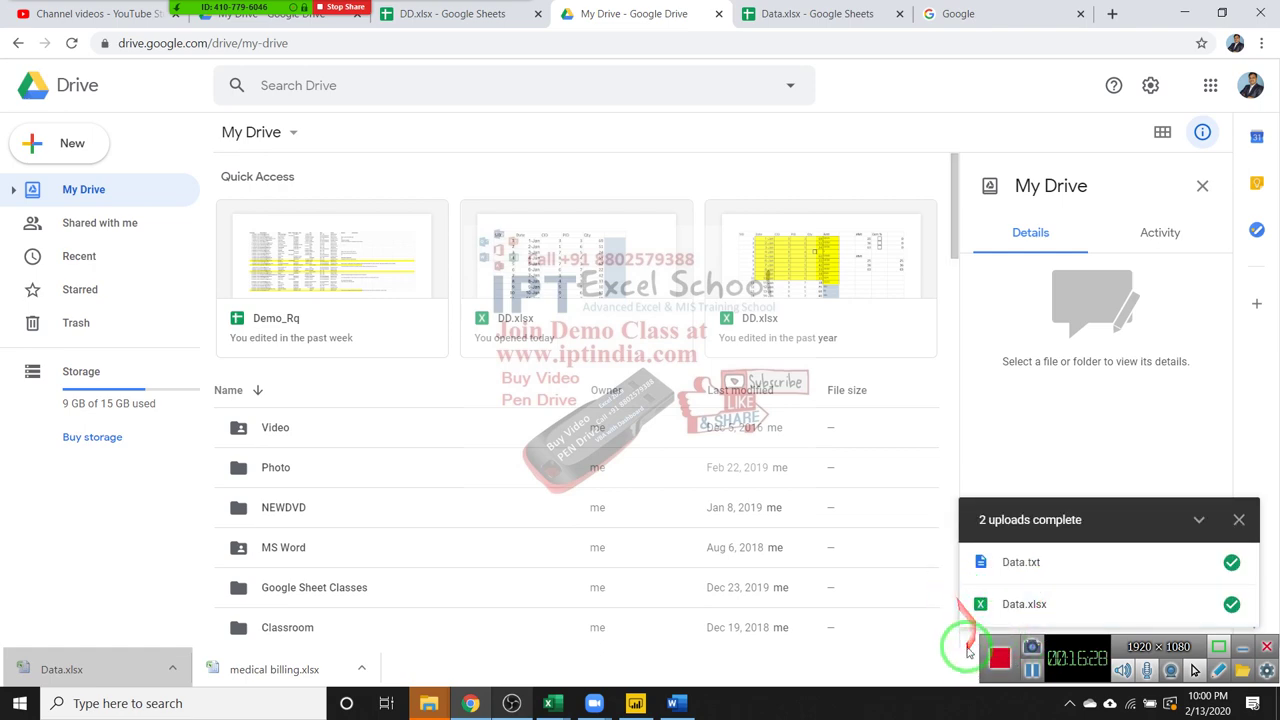
pyautogui.click(1028, 566)
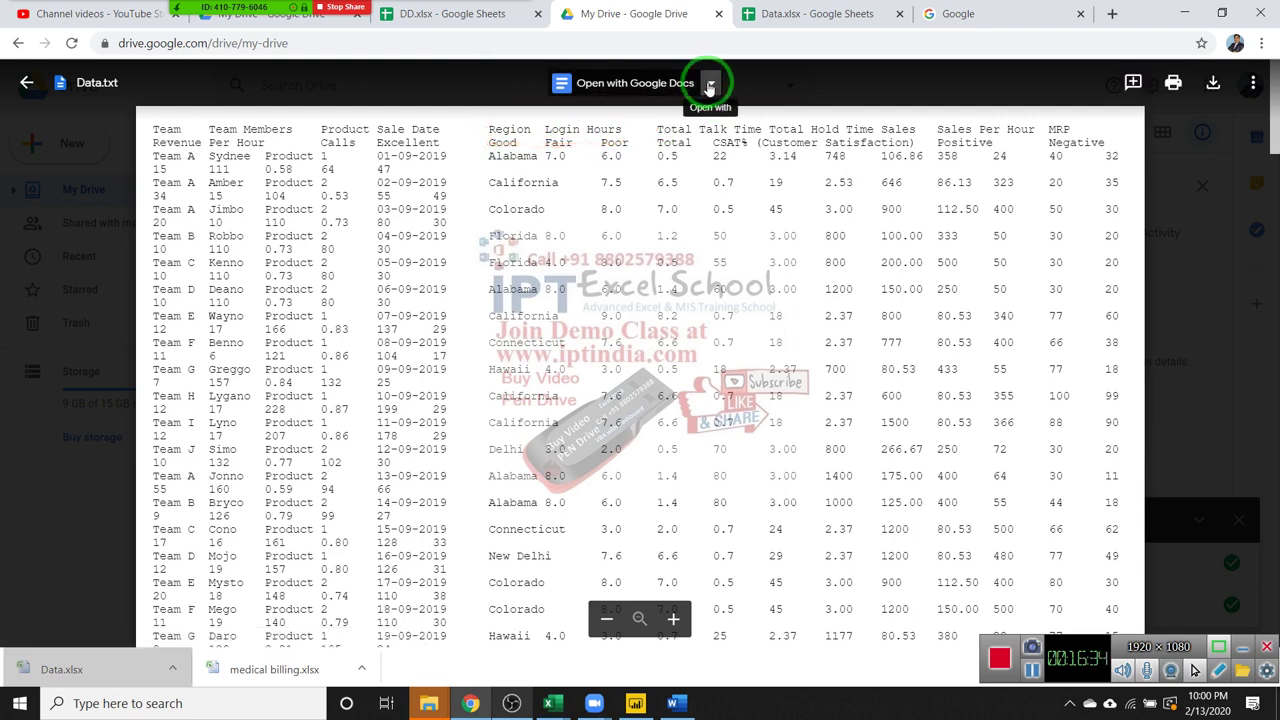
pyautogui.click(709, 86)
pyautogui.click(773, 150)
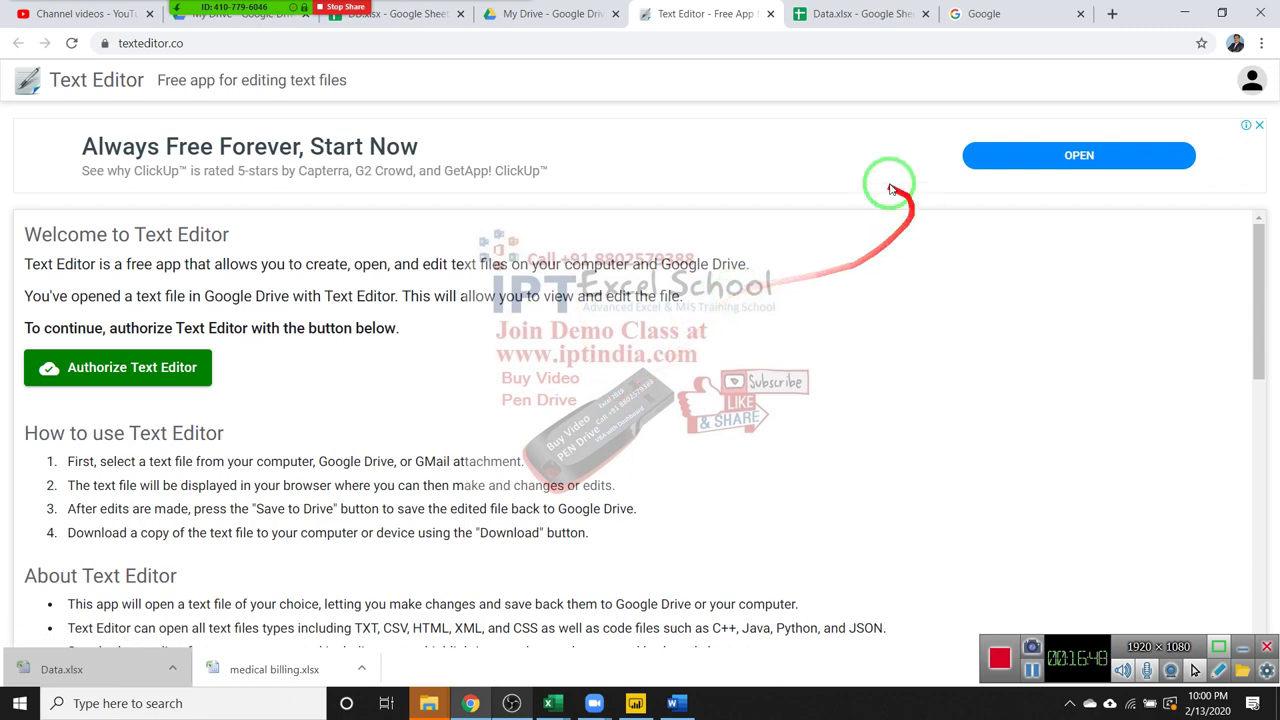
pyautogui.click(769, 16)
pyautogui.click(737, 79)
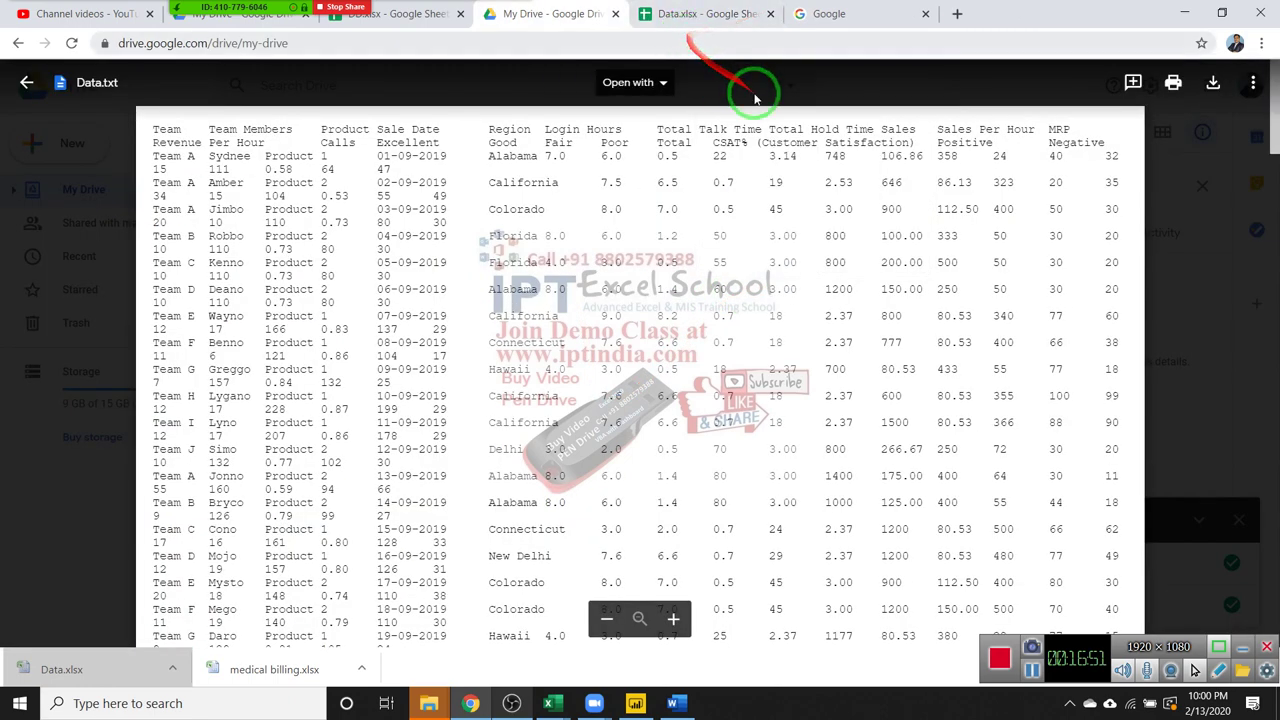
pyautogui.click(640, 85)
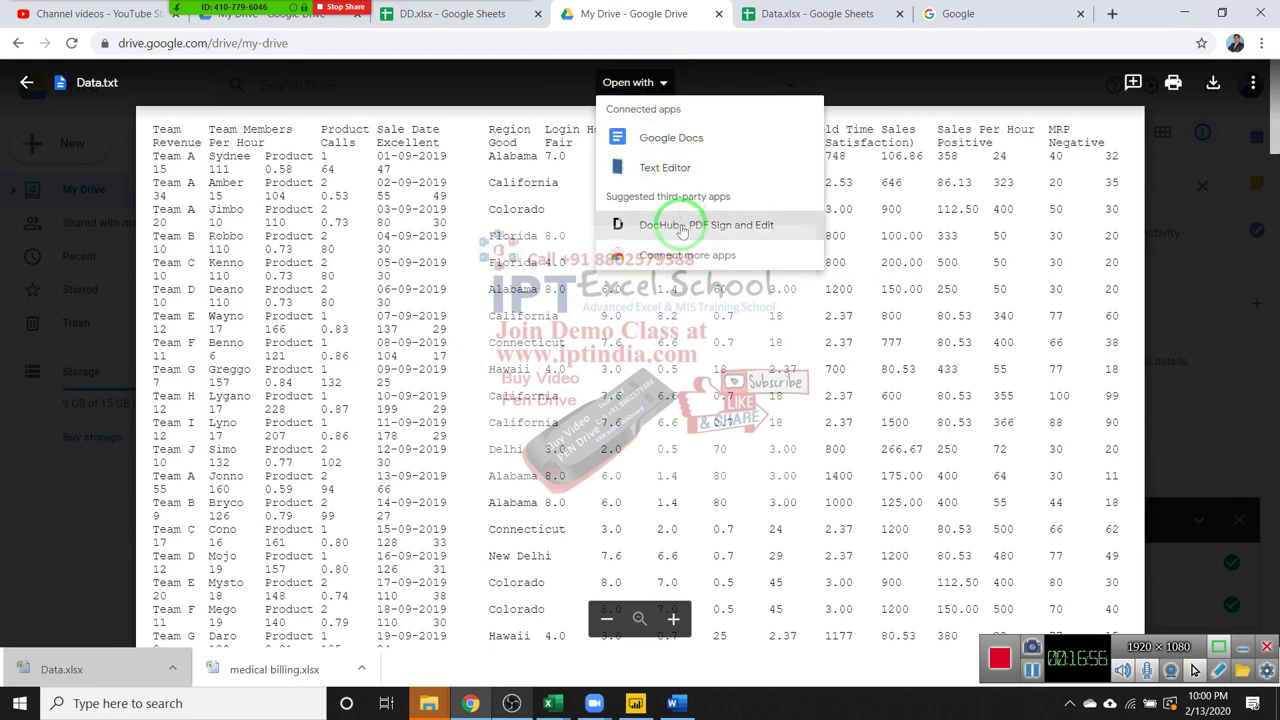
pyautogui.moveTo(686, 229); pyautogui.dragTo(121, 90)
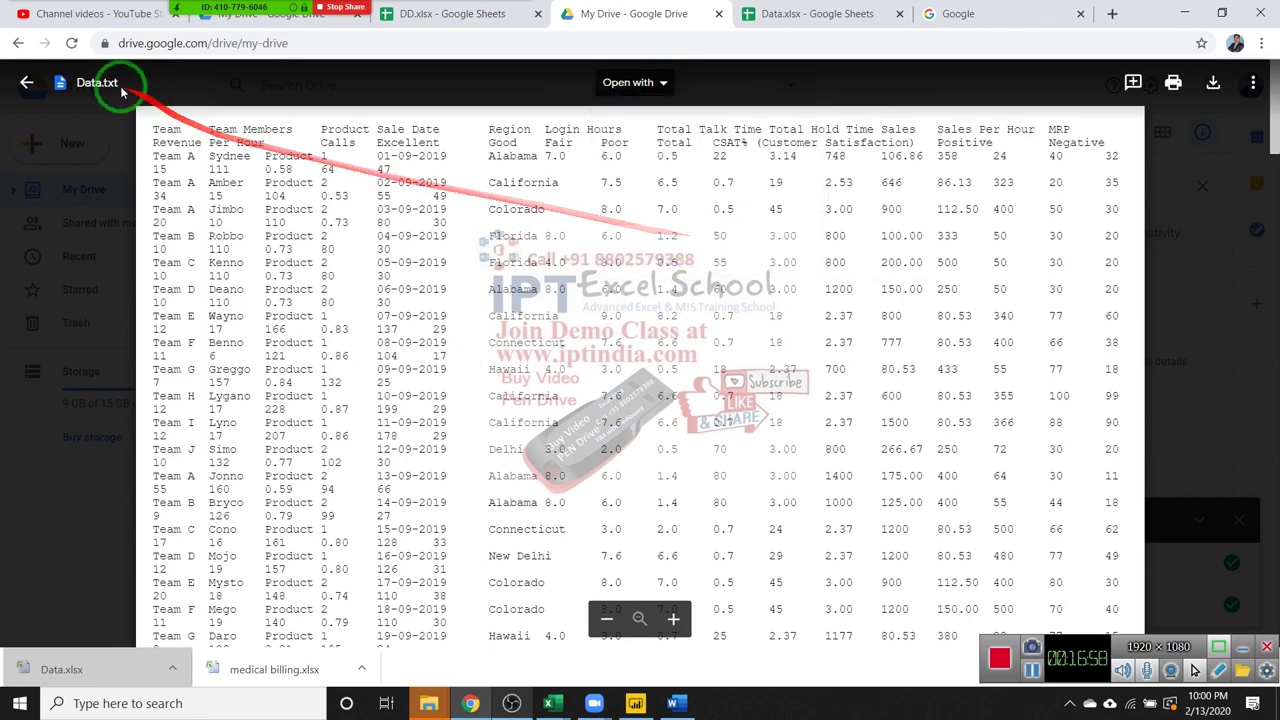
pyautogui.click(25, 82)
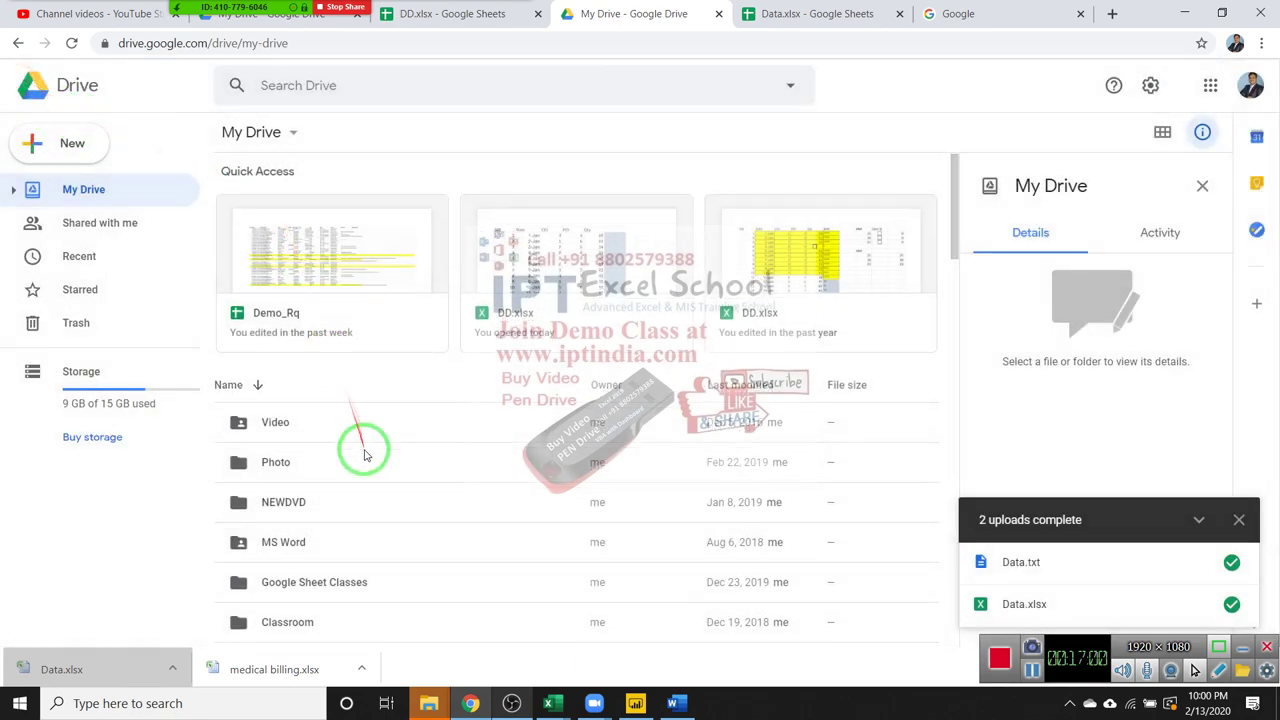
pyautogui.scroll(-3, 365, 455)
pyautogui.scroll(-5, 365, 455)
pyautogui.scroll(-2, 365, 455)
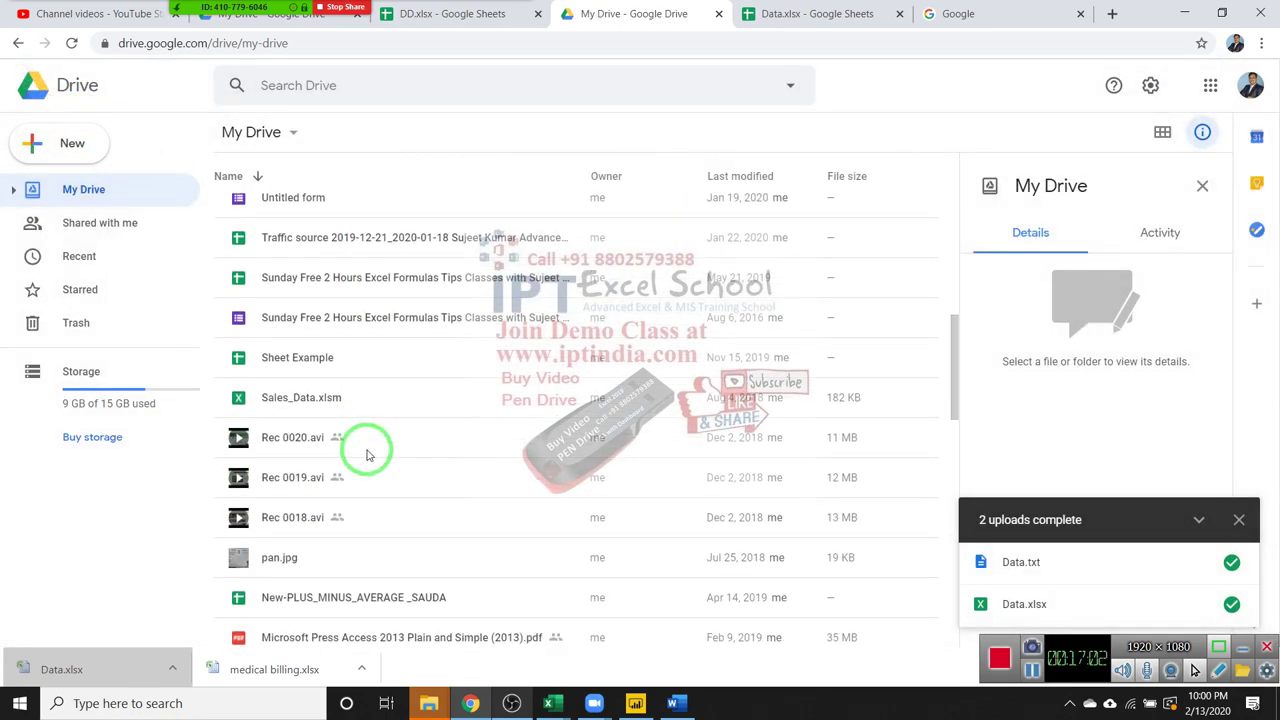
pyautogui.scroll(-2, 365, 455)
pyautogui.scroll(-2, 365, 452)
pyautogui.scroll(-3, 365, 450)
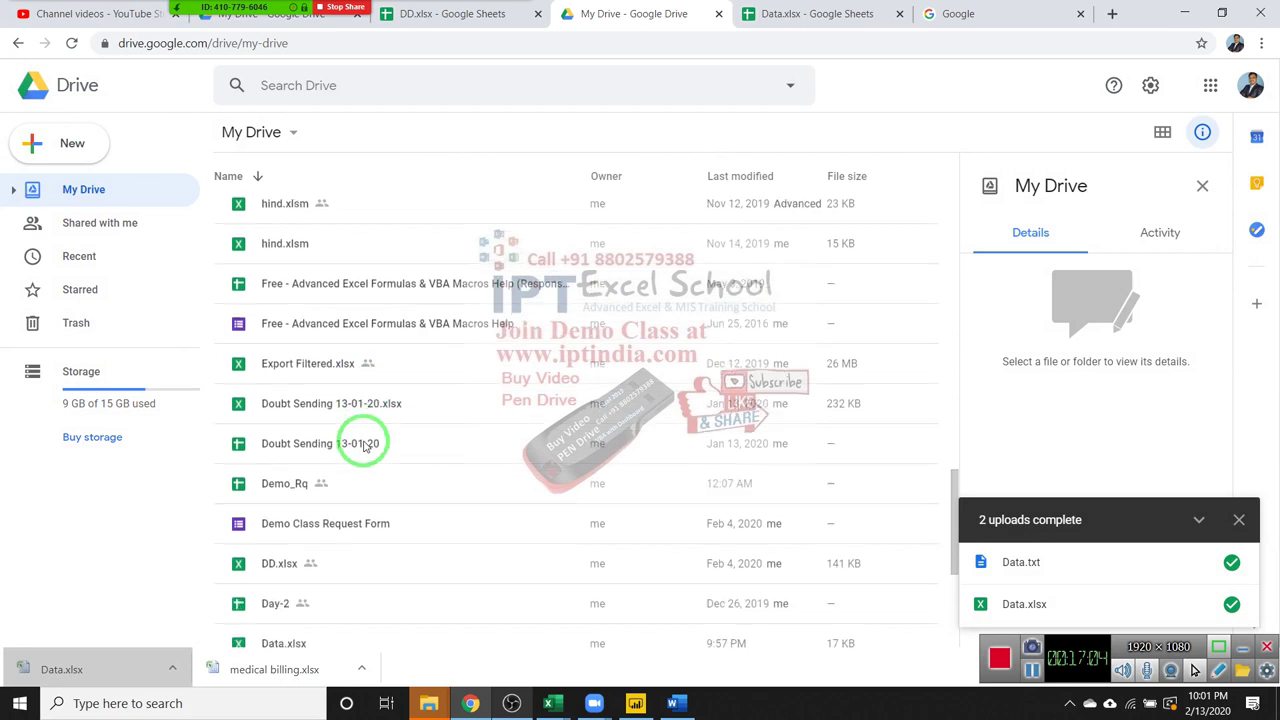
# Copy a shareable link for Data.txt from its right-click menu in My Drive.
pyautogui.scroll(-2, 365, 447)
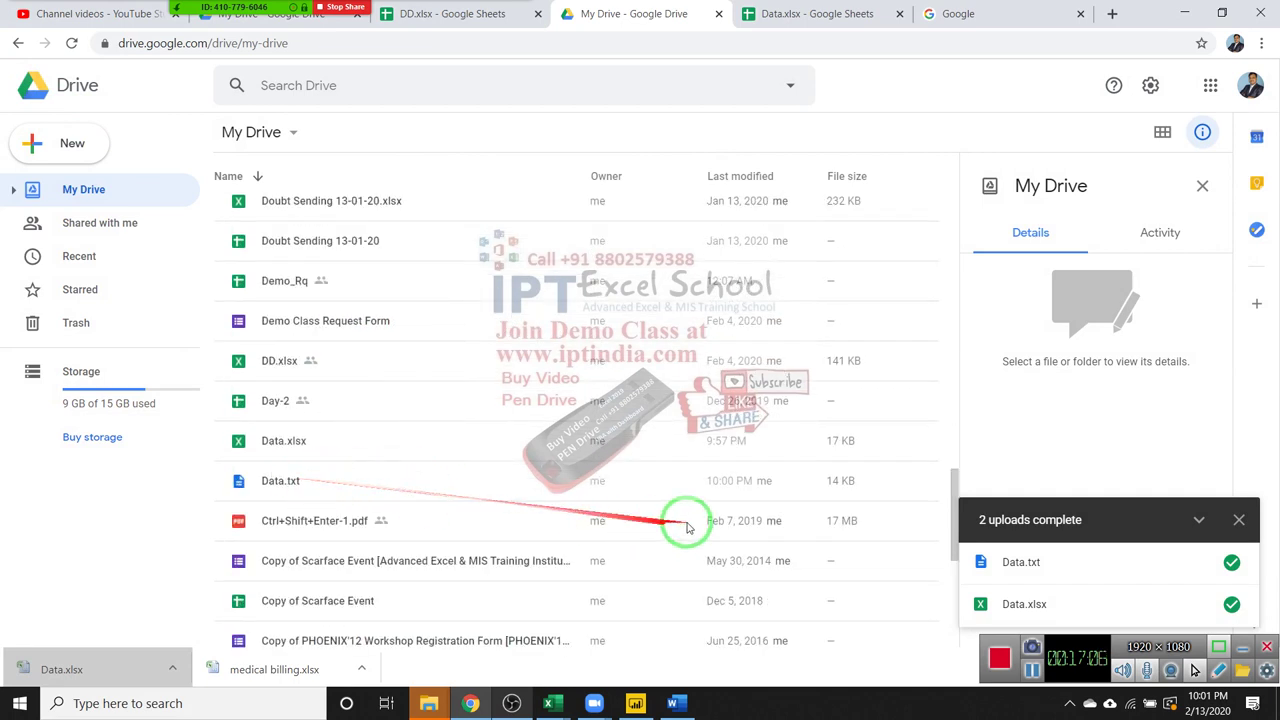
pyautogui.rightClick(289, 486)
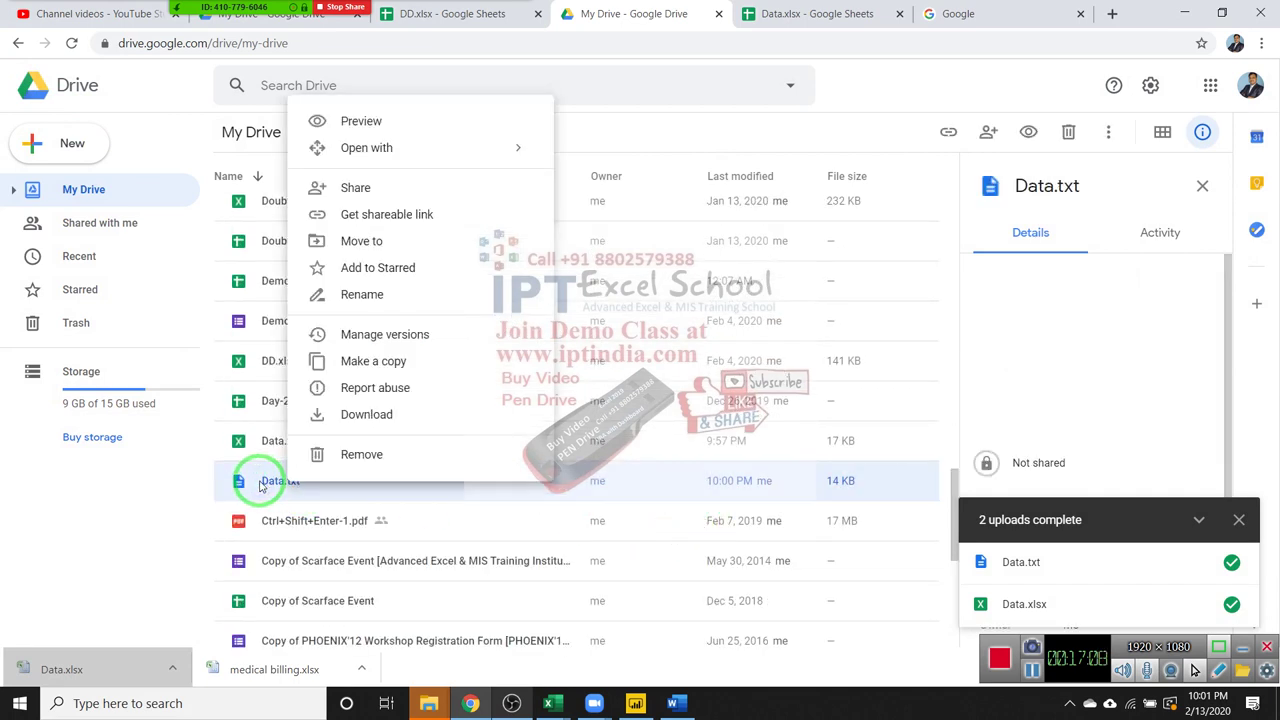
pyautogui.click(407, 216)
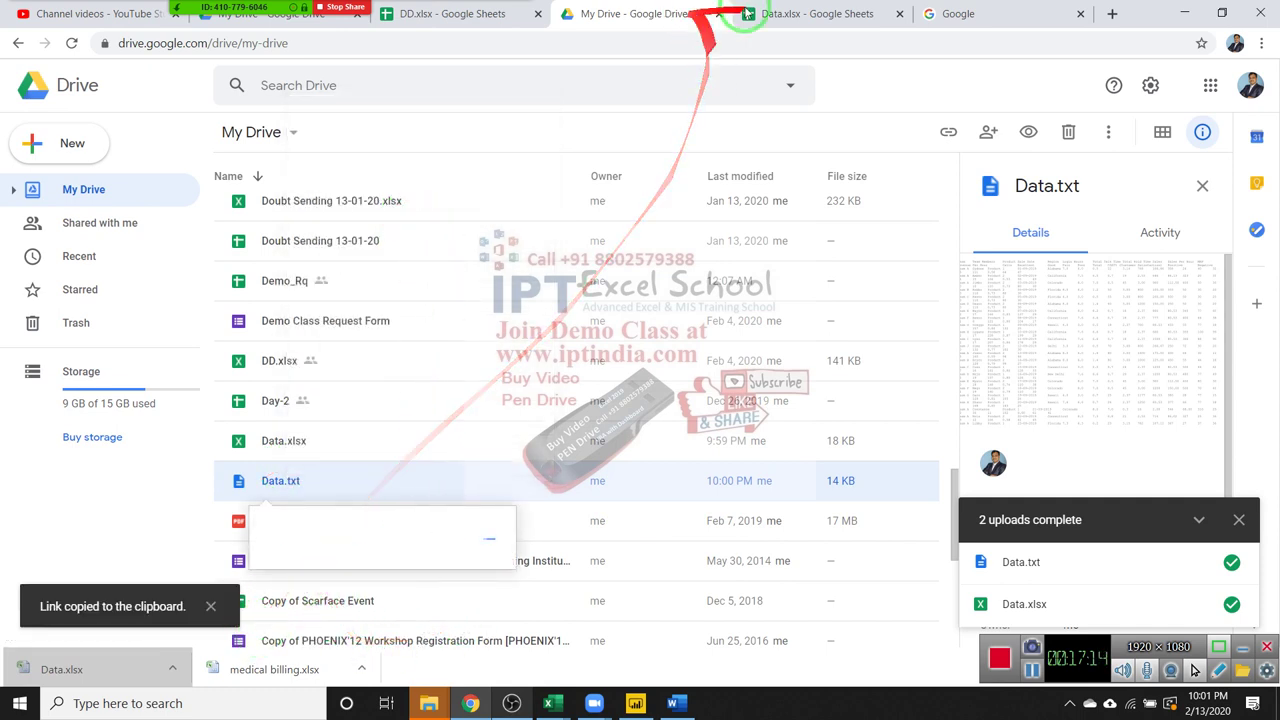
# Insert the IMPORTDATA function into cell A1 of Sheet3 in Data.xlsx.
pyautogui.click(790, 13)
pyautogui.click(180, 300)
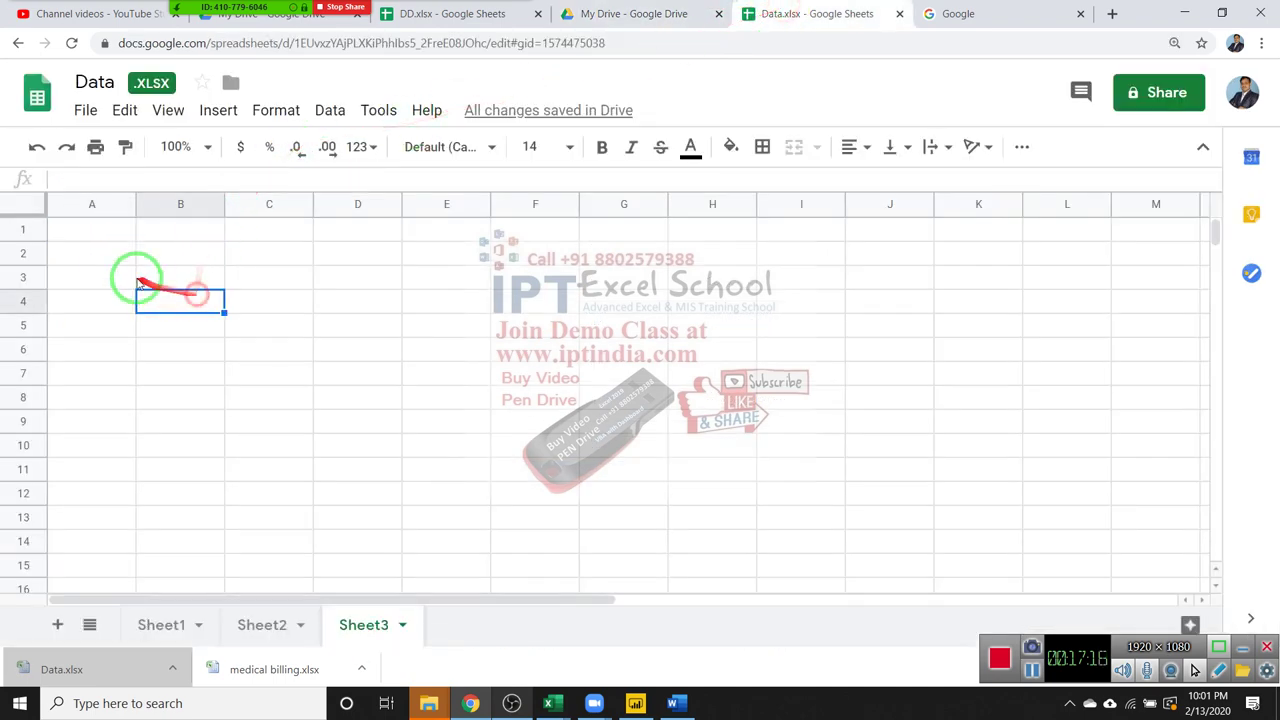
pyautogui.click(94, 230)
pyautogui.click(276, 110)
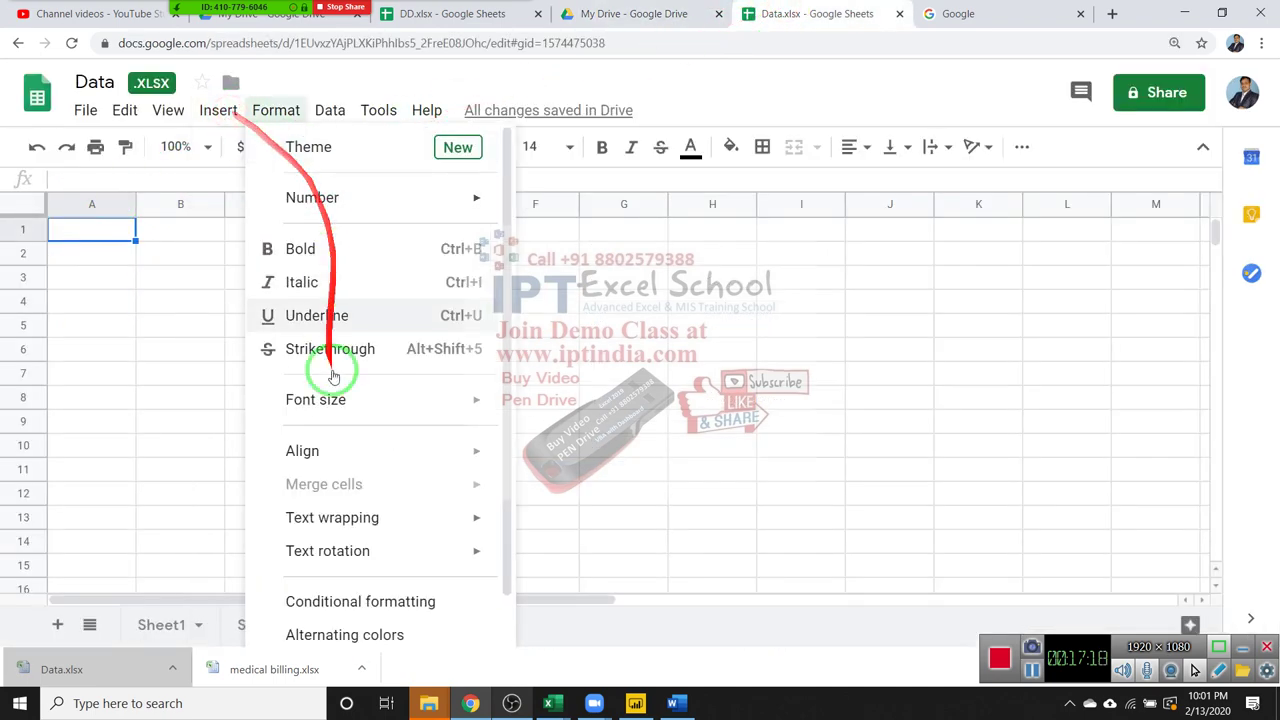
pyautogui.click(222, 112)
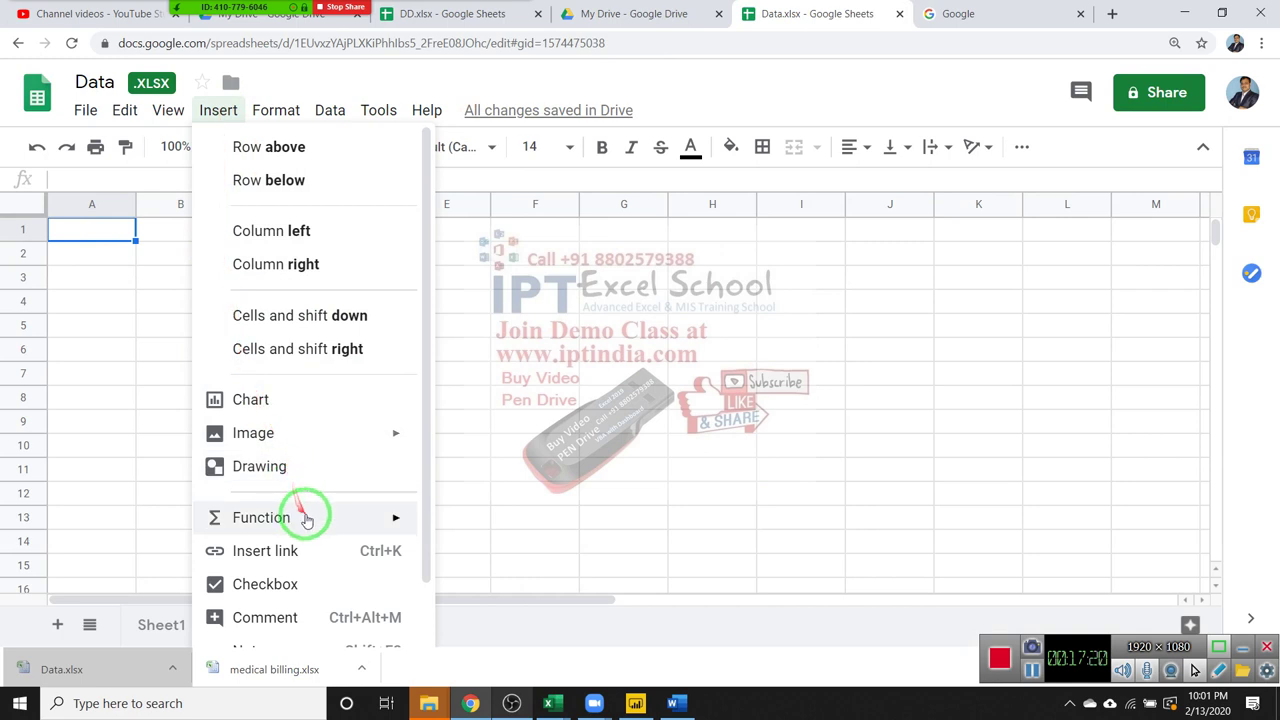
pyautogui.moveTo(300, 517)
pyautogui.moveTo(510, 590)
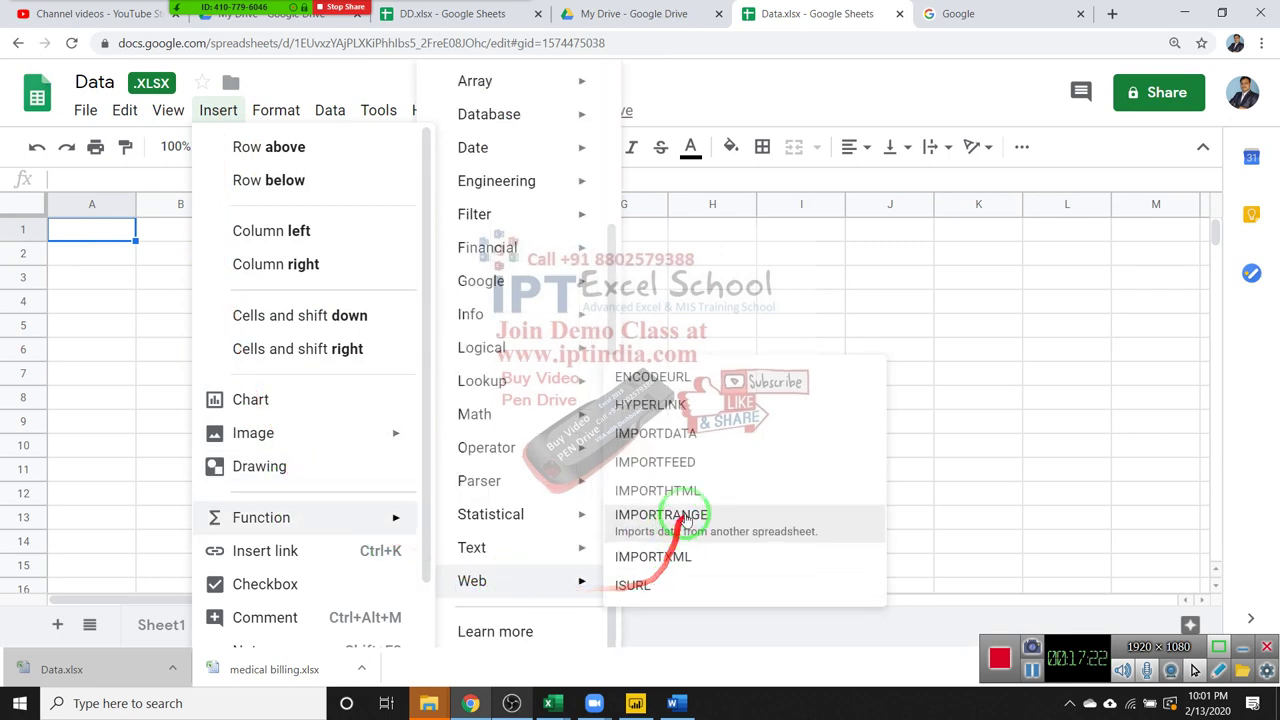
pyautogui.click(736, 448)
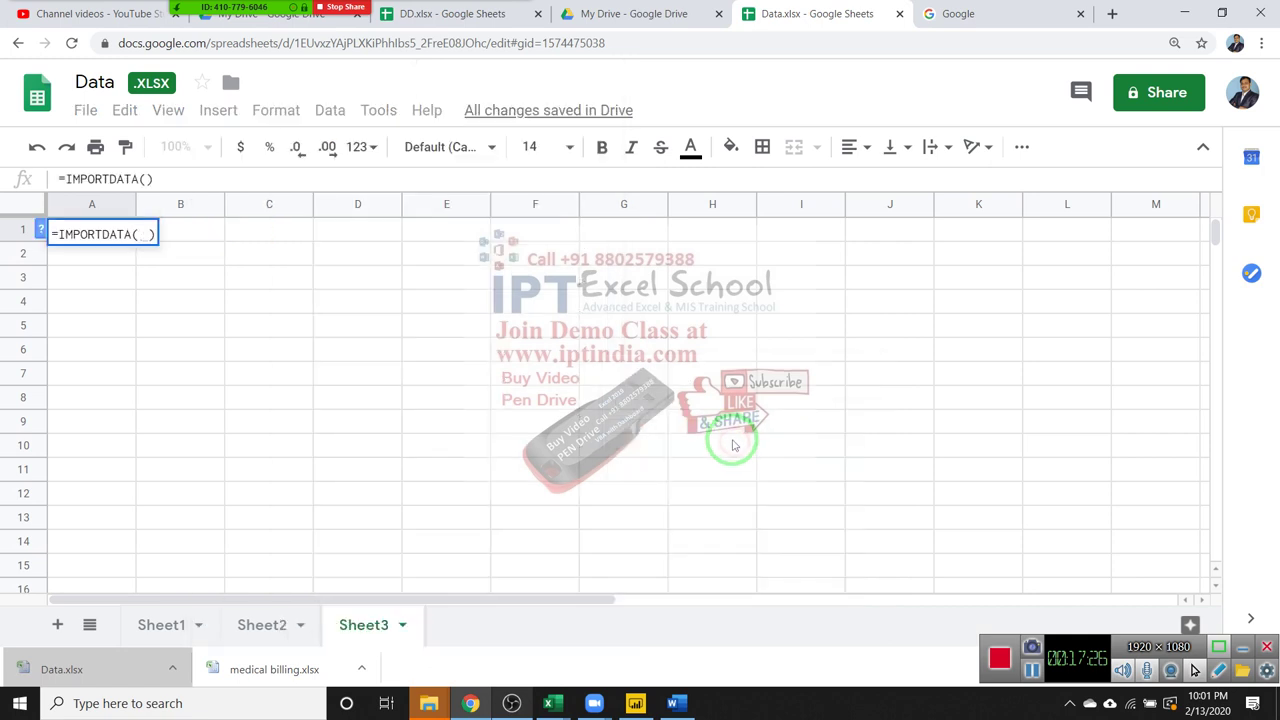
# Paste the copied Data.txt Drive link in quotes inside IMPORTDATA and enter it.
pyautogui.click(137, 234)
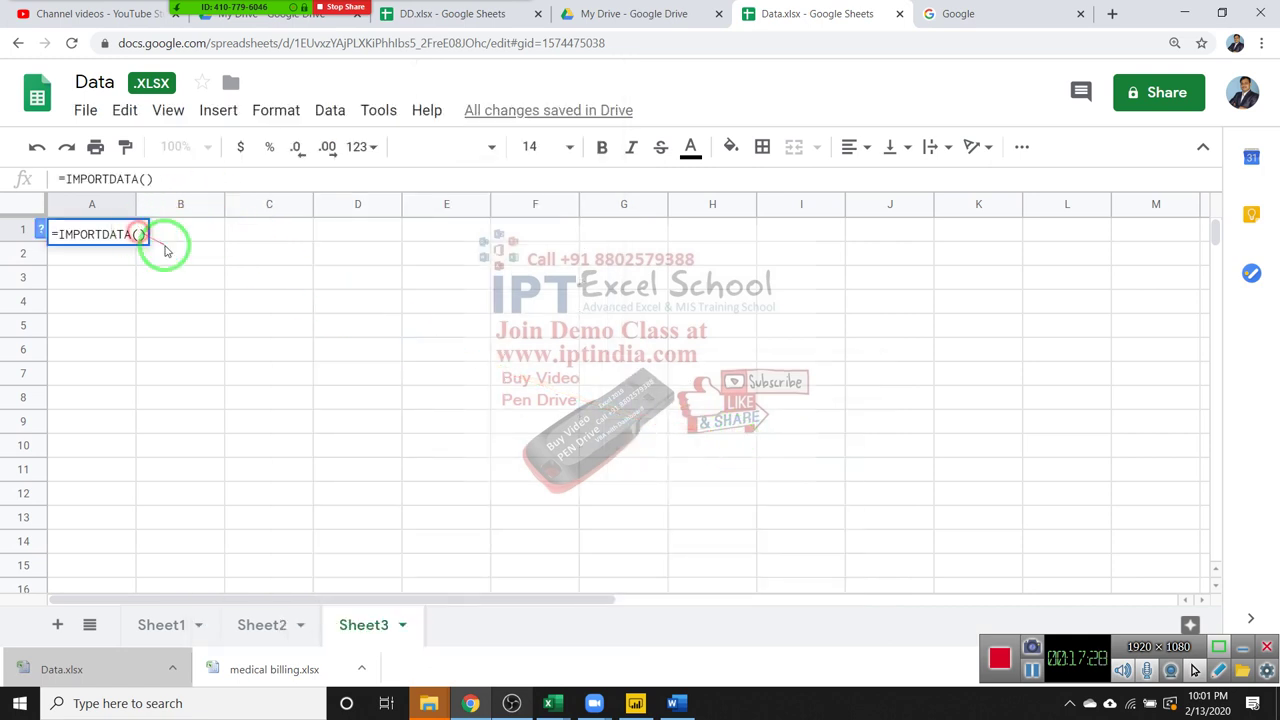
pyautogui.click(145, 178)
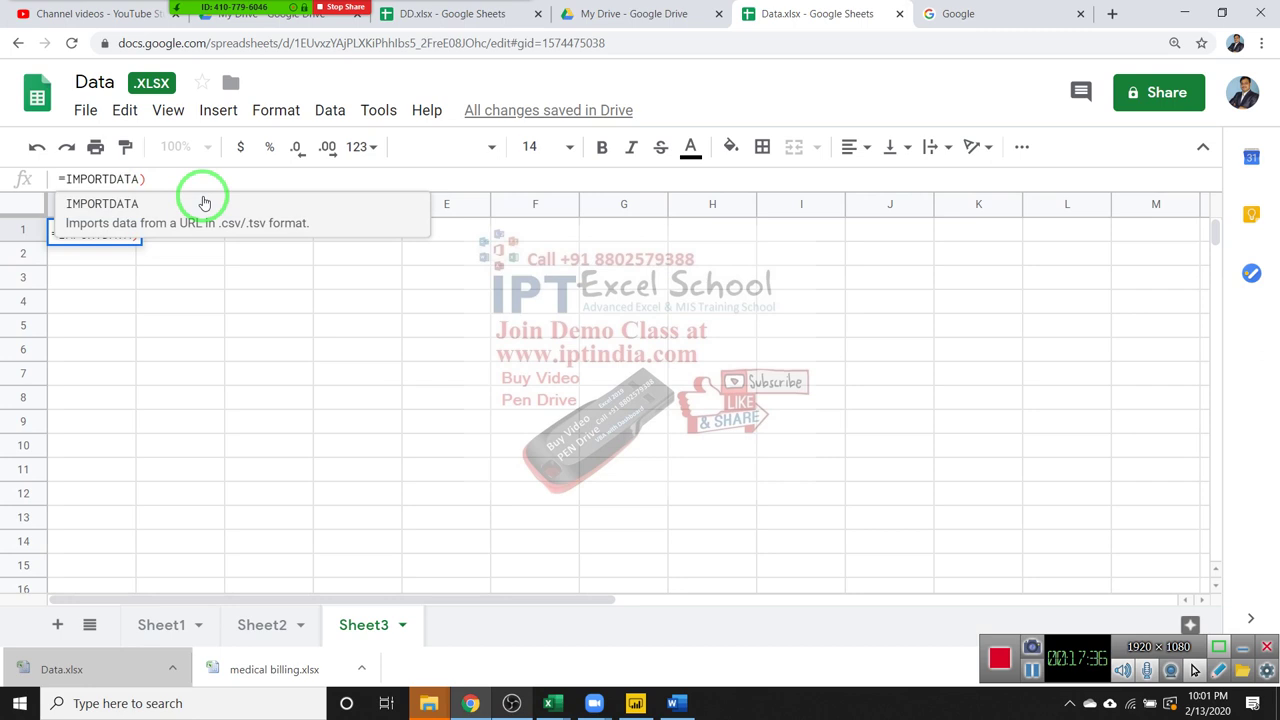
pyautogui.write('(')
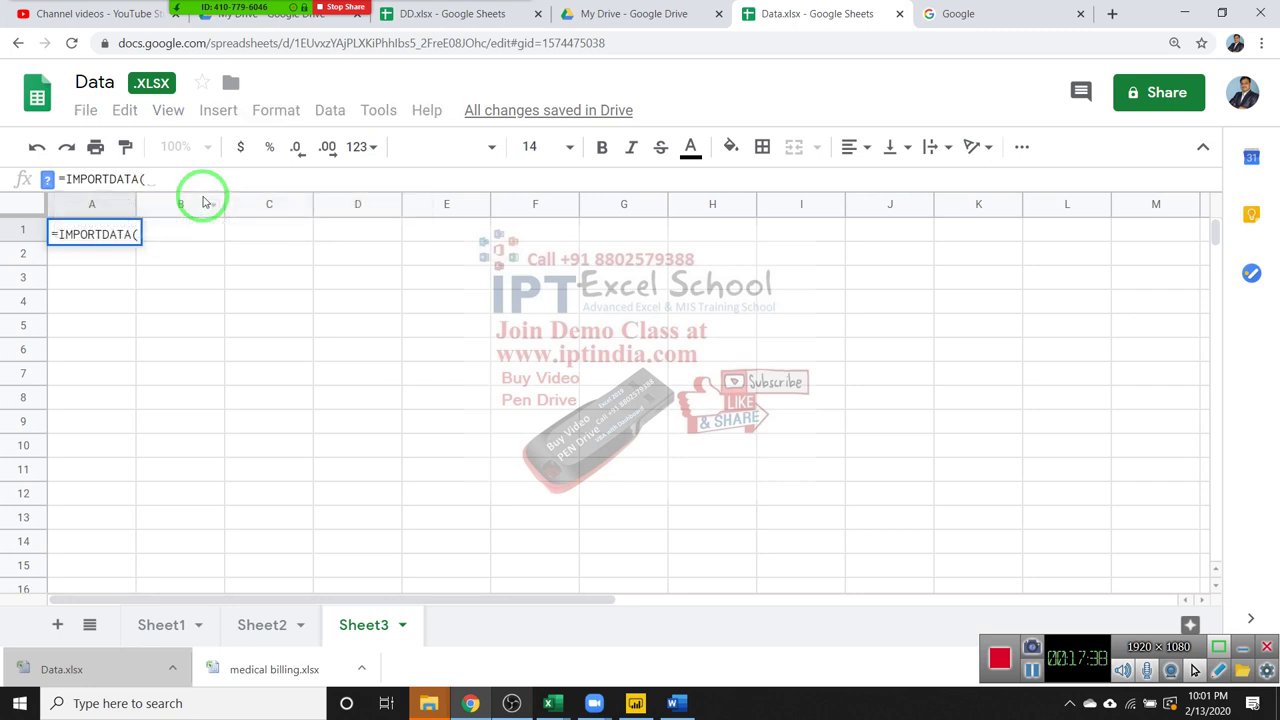
pyautogui.write('"')
pyautogui.hotkey('ctrl', 'v')
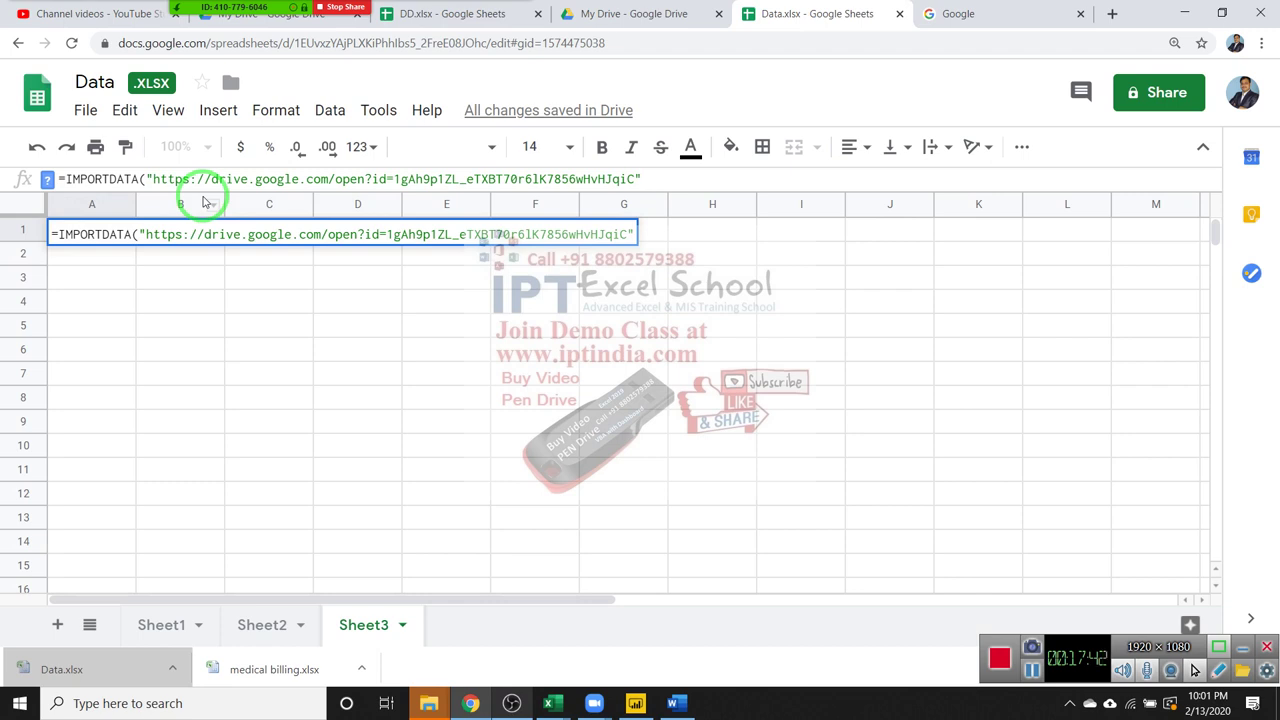
pyautogui.press('Return')
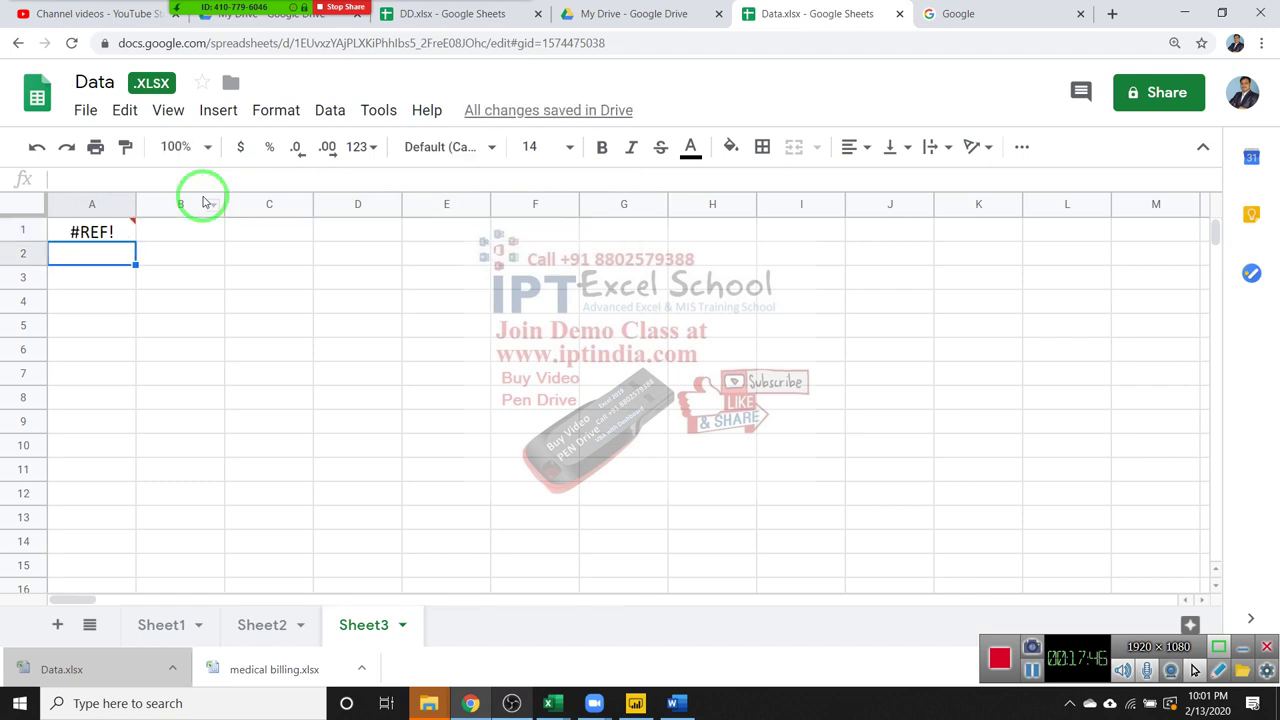
# Inspect the A1 IMPORTDATA formula and the error it shows.
pyautogui.press('Up')
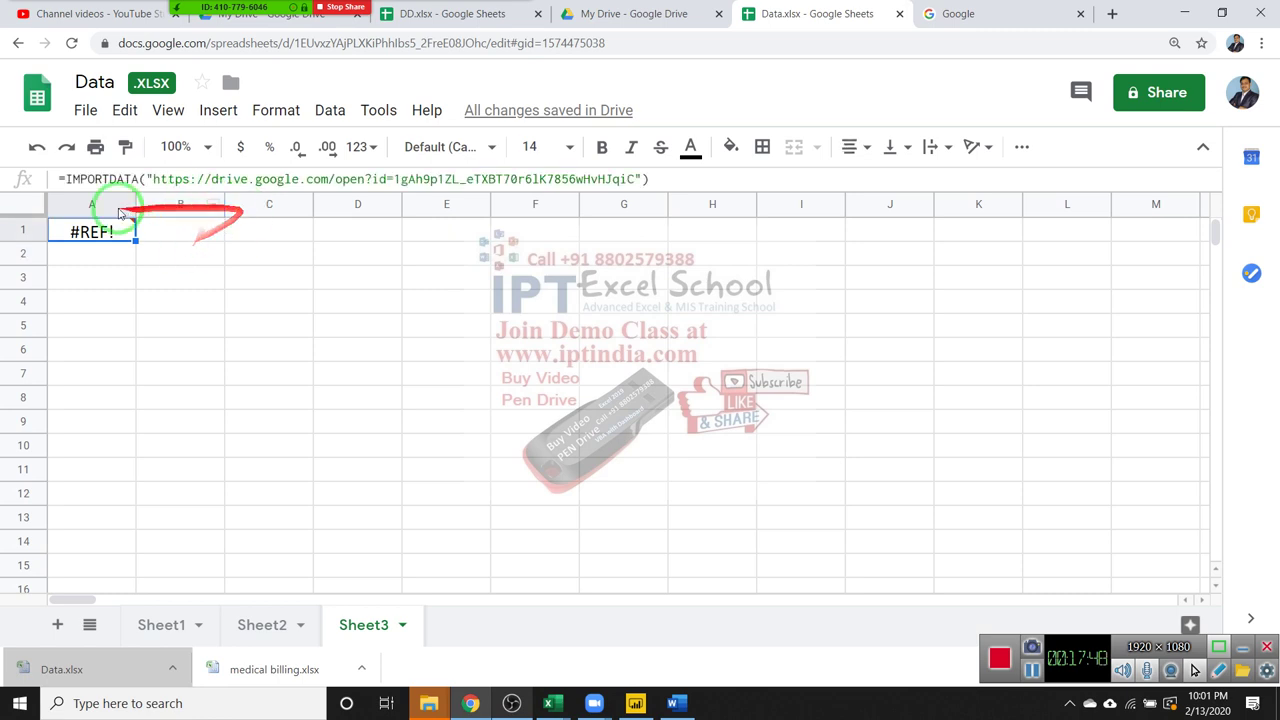
pyautogui.doubleClick(112, 232)
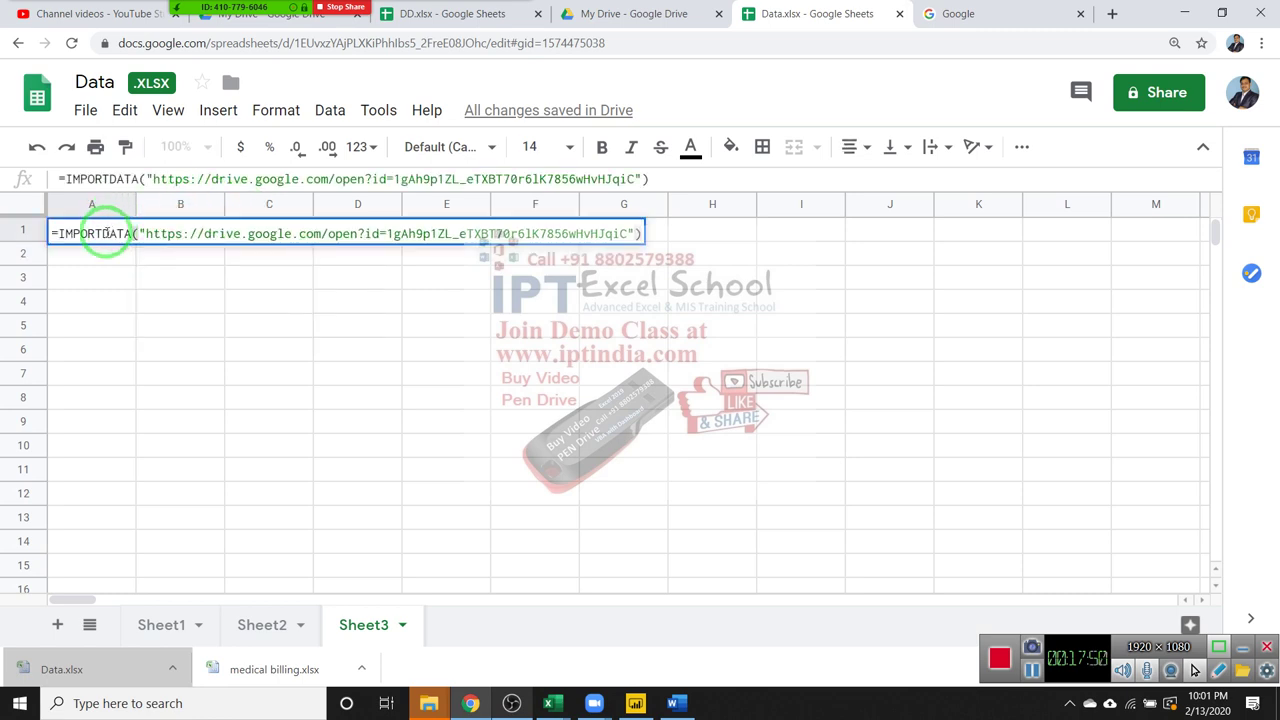
pyautogui.press('Return')
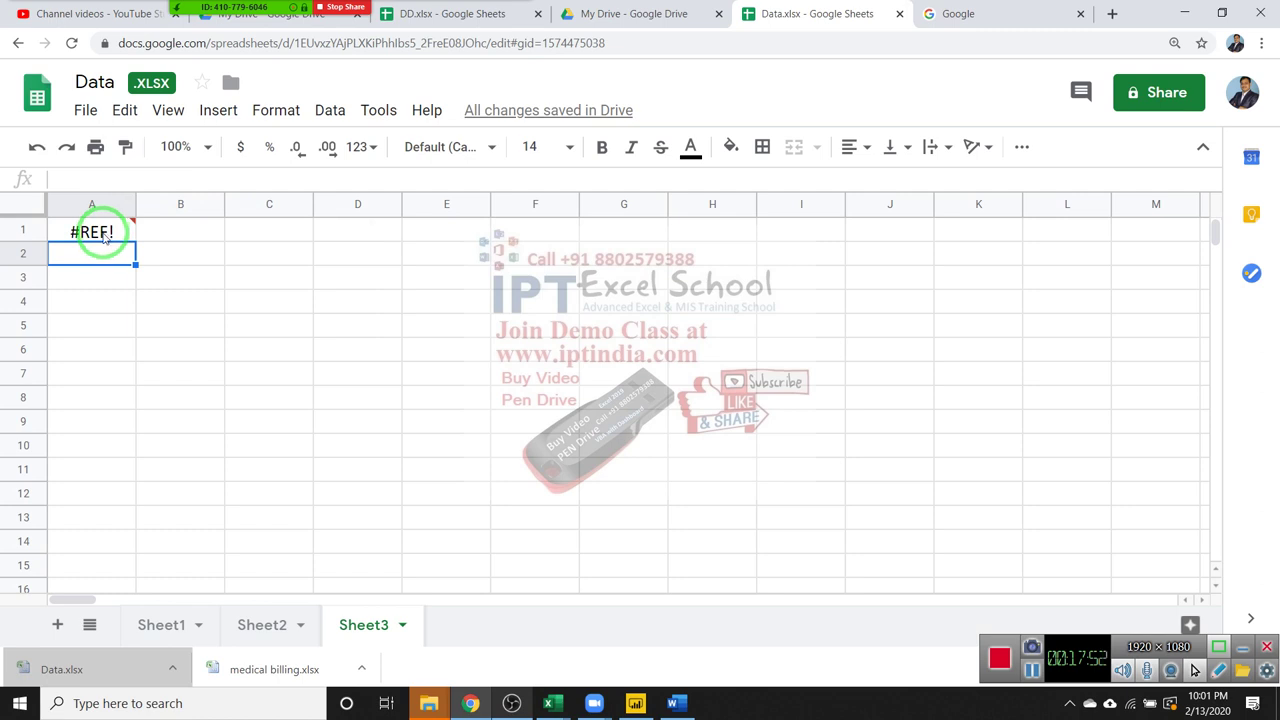
pyautogui.click(104, 238)
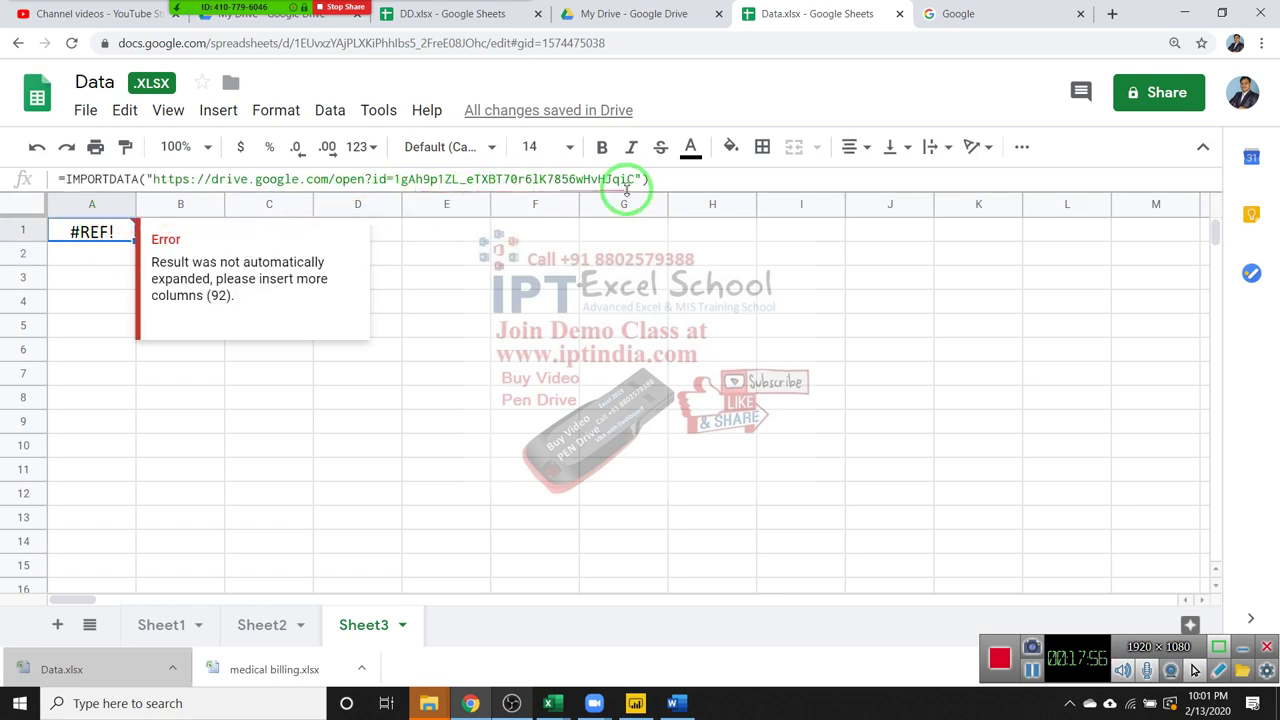
# Replace the URL inside the A1 IMPORTDATA formula with the pasted Drive link and re-enter it.
pyautogui.doubleClick(105, 236)
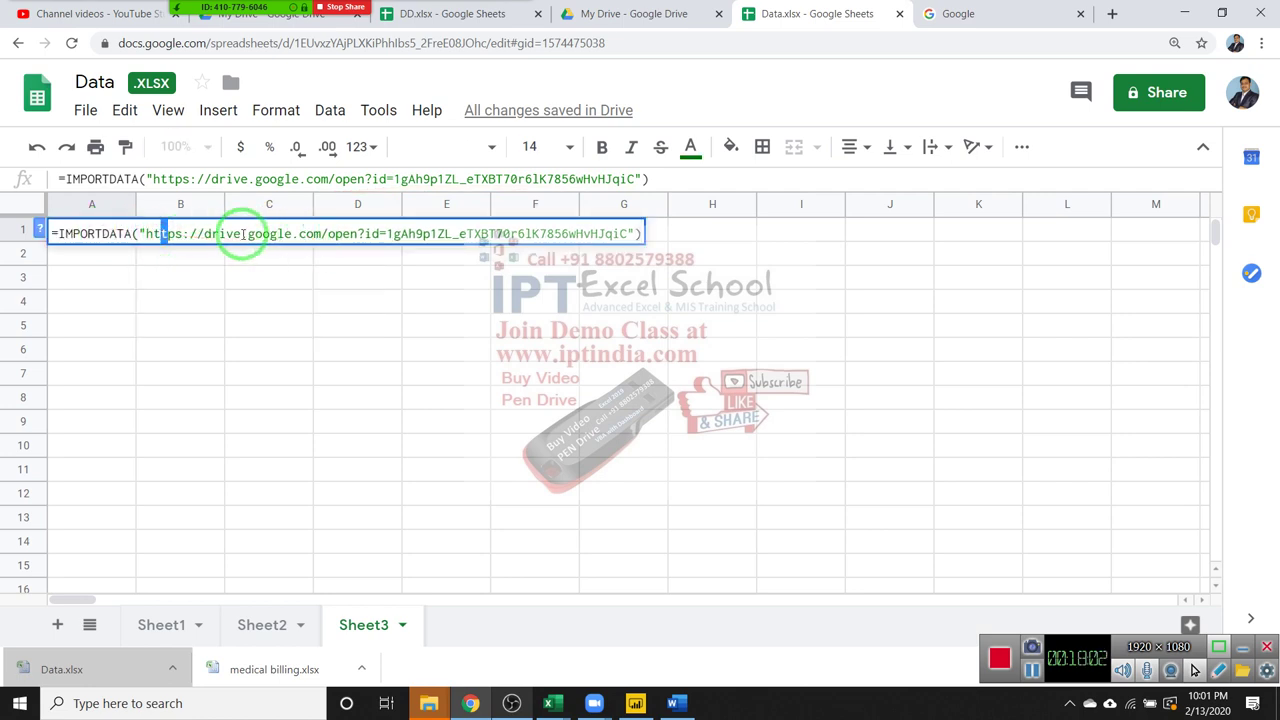
pyautogui.moveTo(163, 234); pyautogui.dragTo(631, 234)
pyautogui.hotkey('ctrl', 'c')
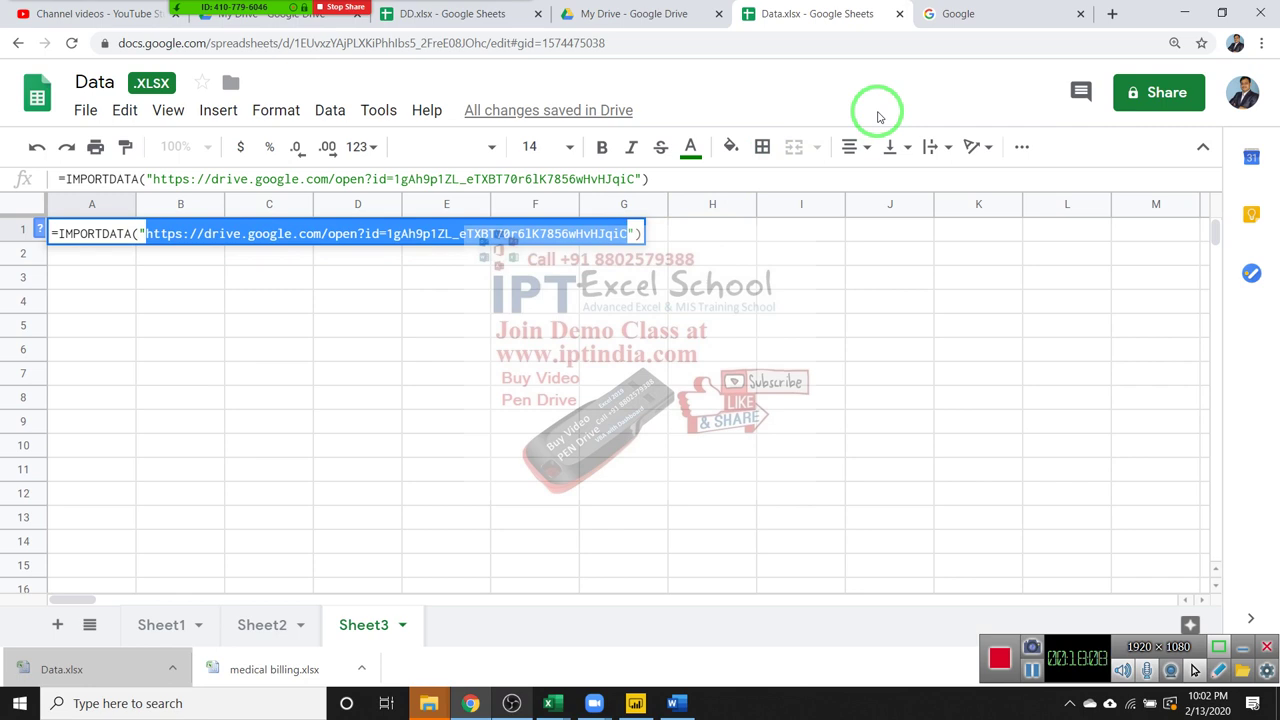
pyautogui.press('Delete')
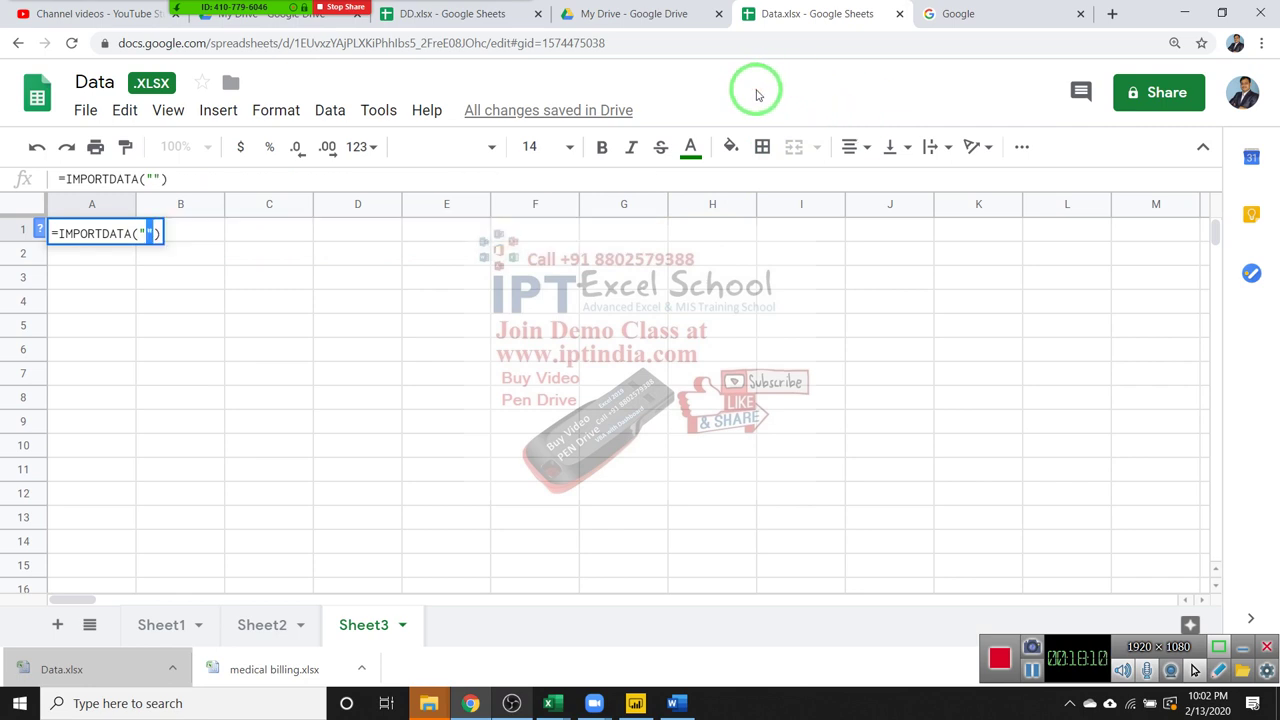
pyautogui.hotkey('ctrl', 'v')
pyautogui.press('Return')
pyautogui.click(268, 234)
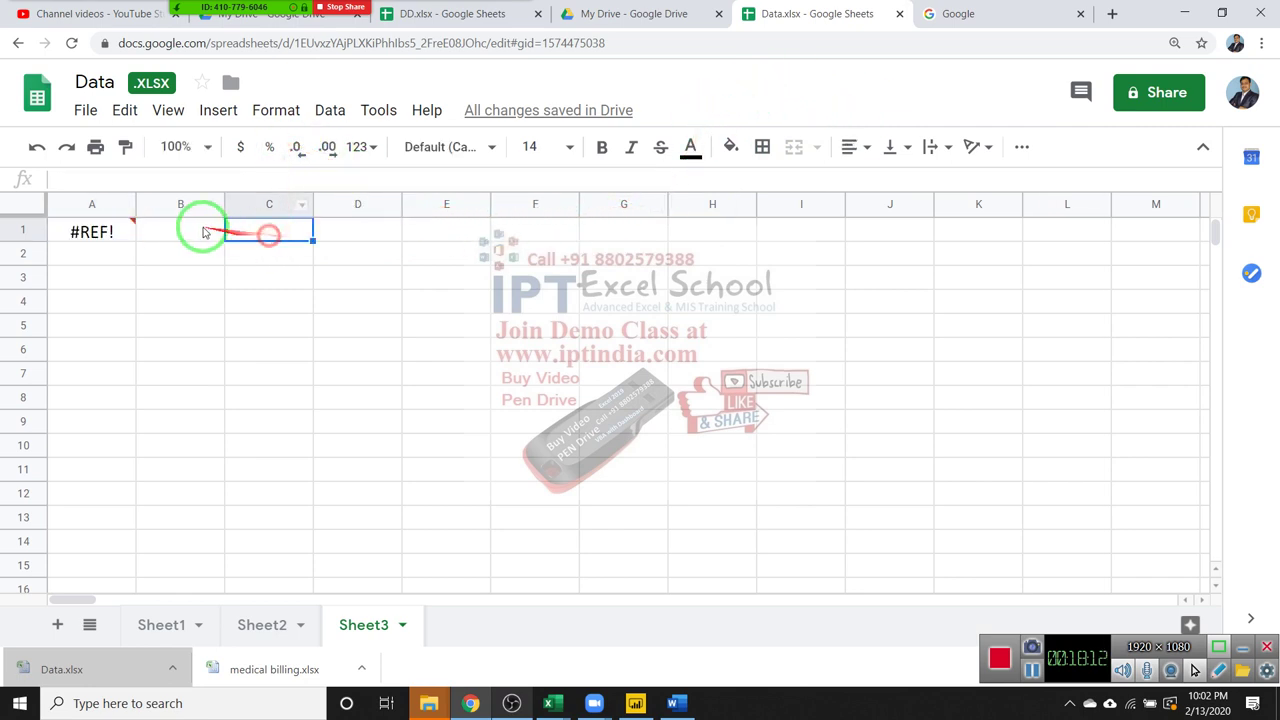
# Look over the Web function list, then delete the failed IMPORTDATA formula from A1.
pyautogui.click(218, 110)
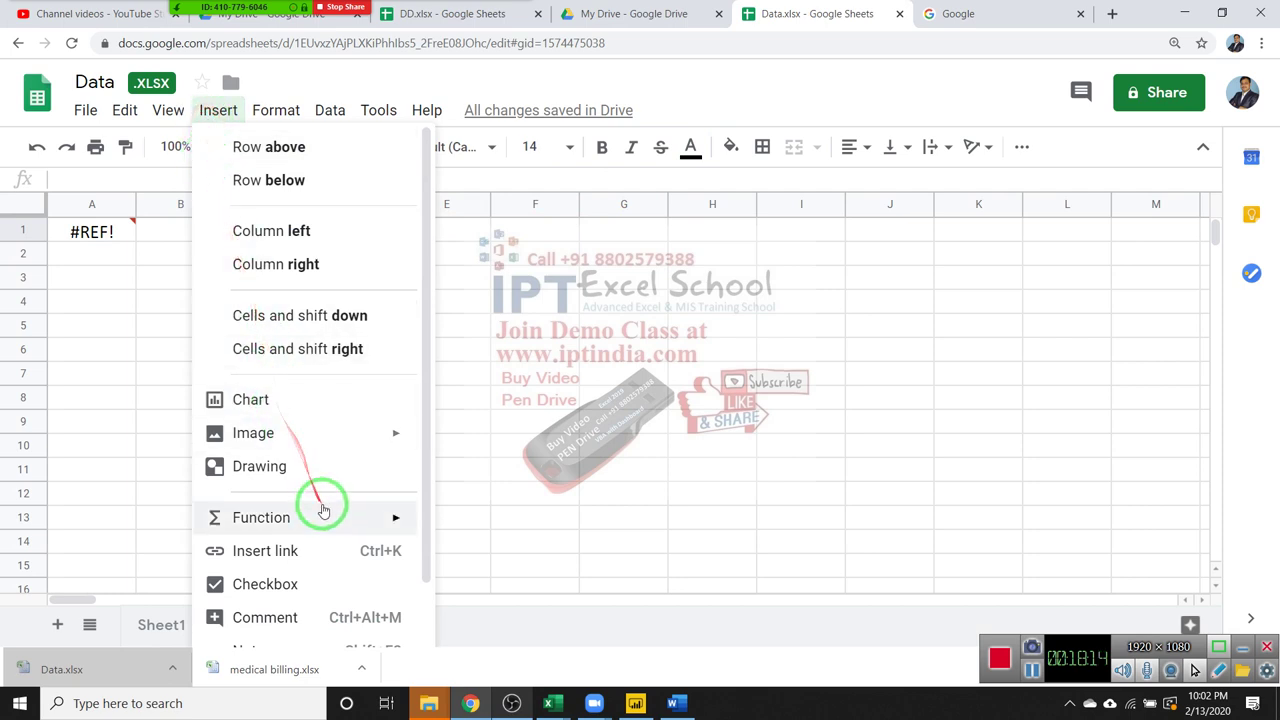
pyautogui.moveTo(340, 518)
pyautogui.moveTo(560, 590)
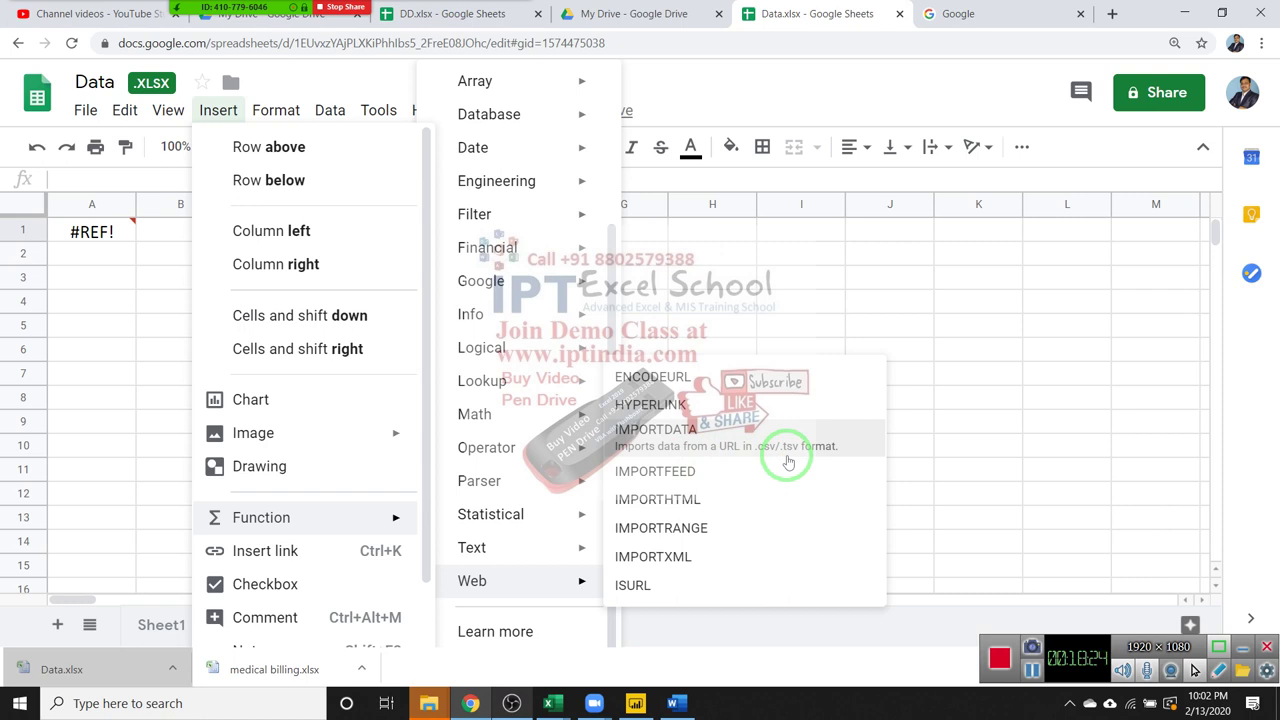
pyautogui.press('Escape')
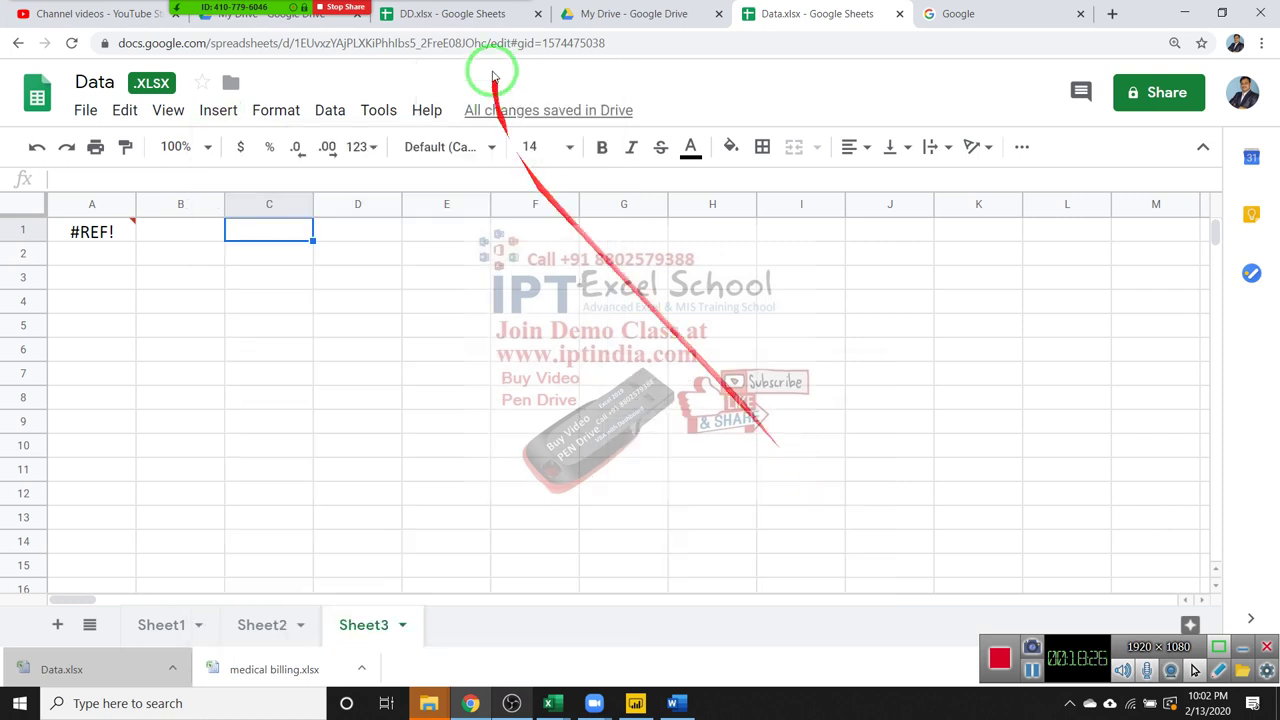
pyautogui.click(97, 232)
pyautogui.press('Delete')
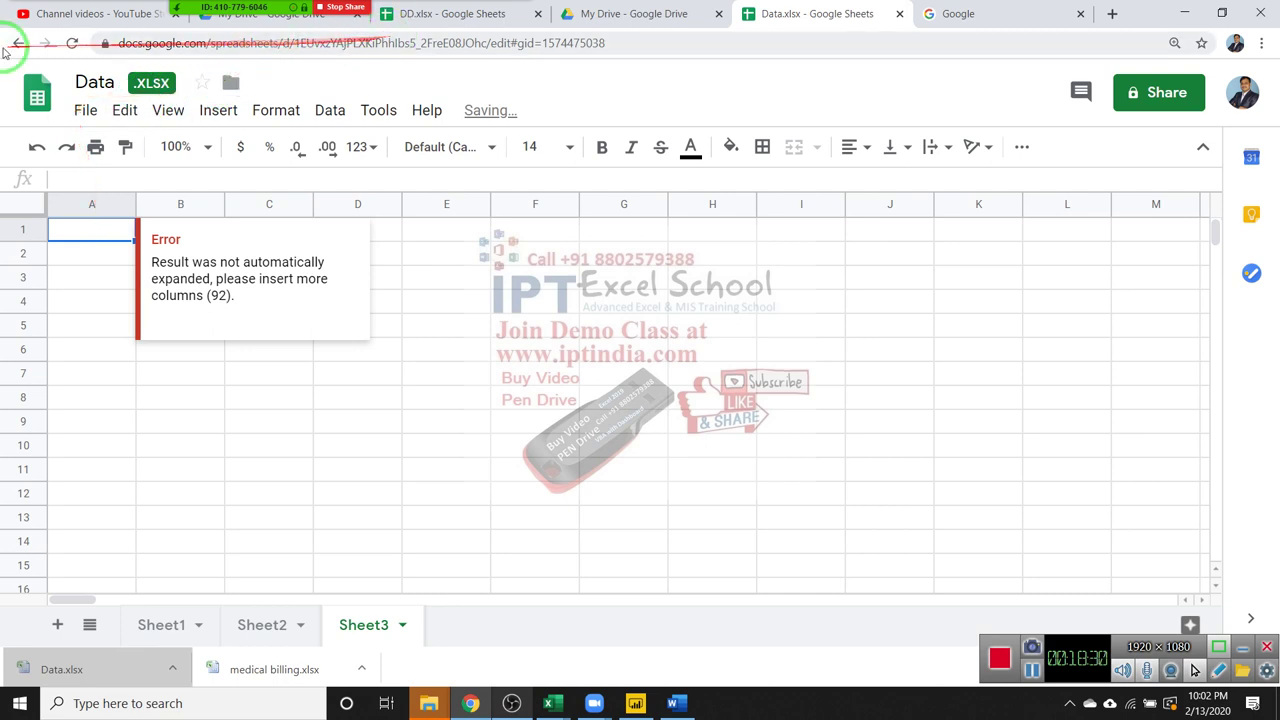
pyautogui.moveTo(15, 45); pyautogui.dragTo(745, 10)
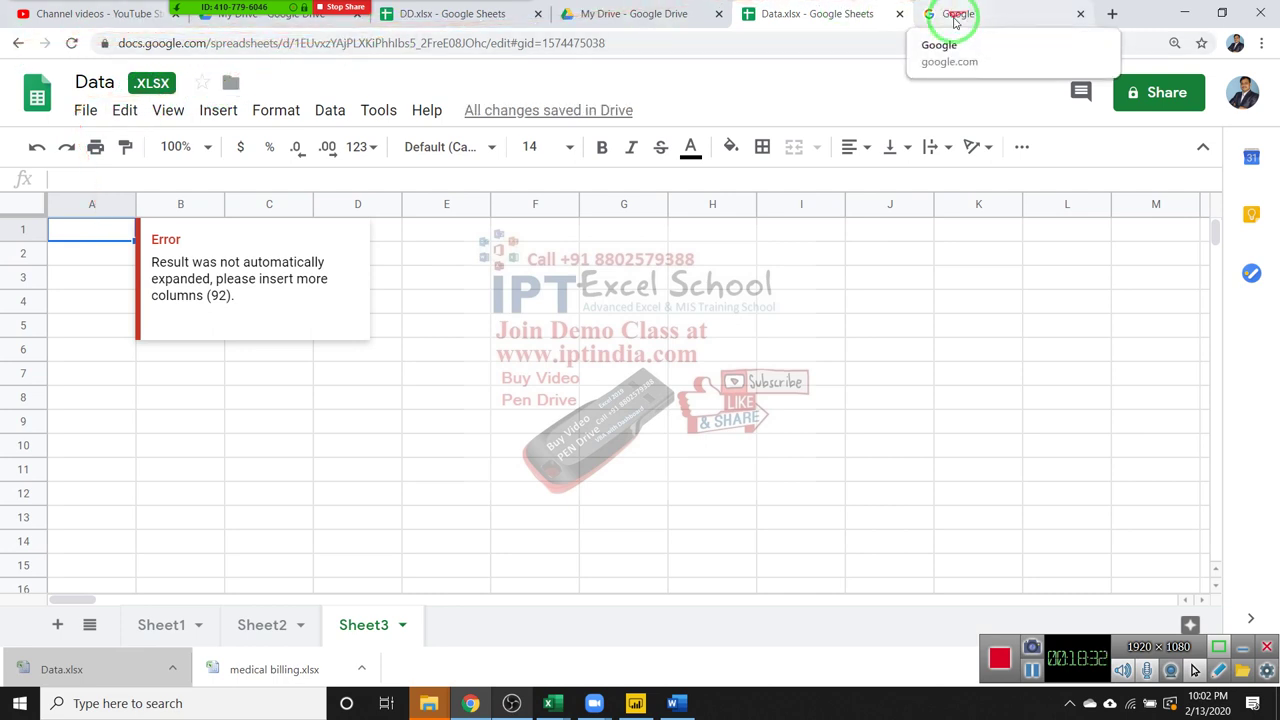
# Scroll through the Google apps list on the Google homepage, then return to My Drive.
pyautogui.click(990, 15)
pyautogui.click(1186, 91)
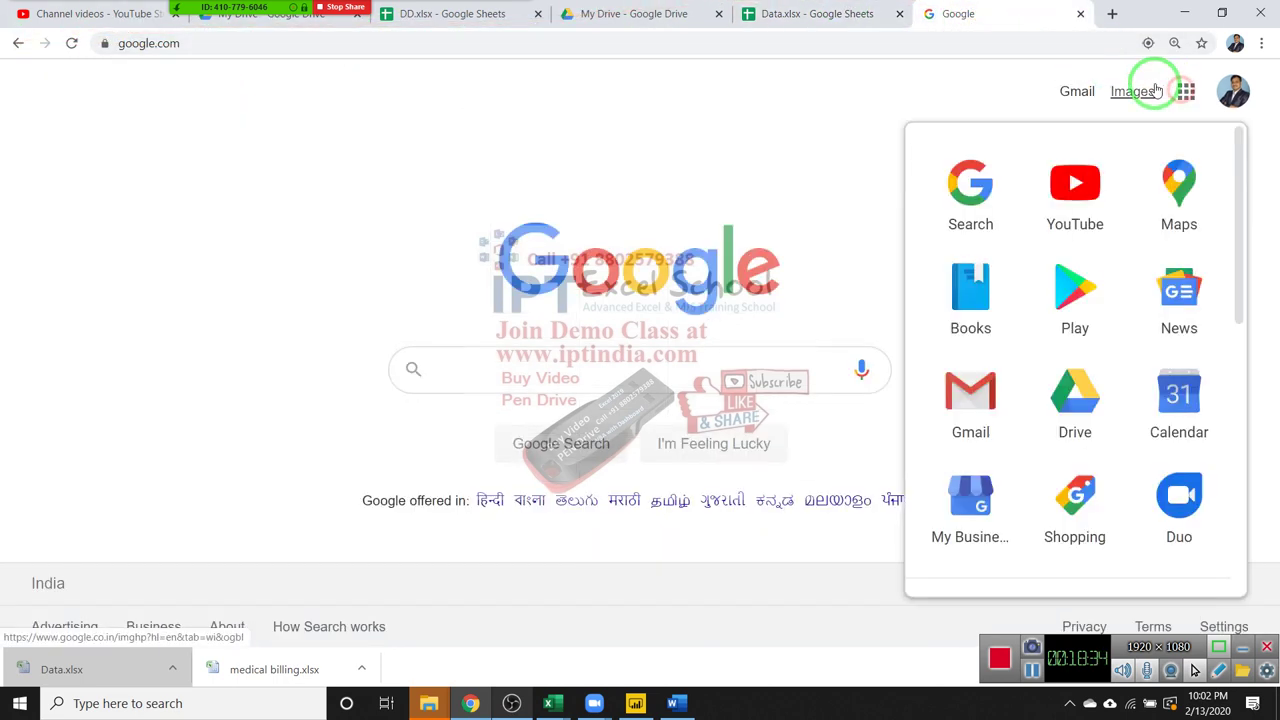
pyautogui.scroll(-2, 1163, 305)
pyautogui.scroll(-2, 1128, 306)
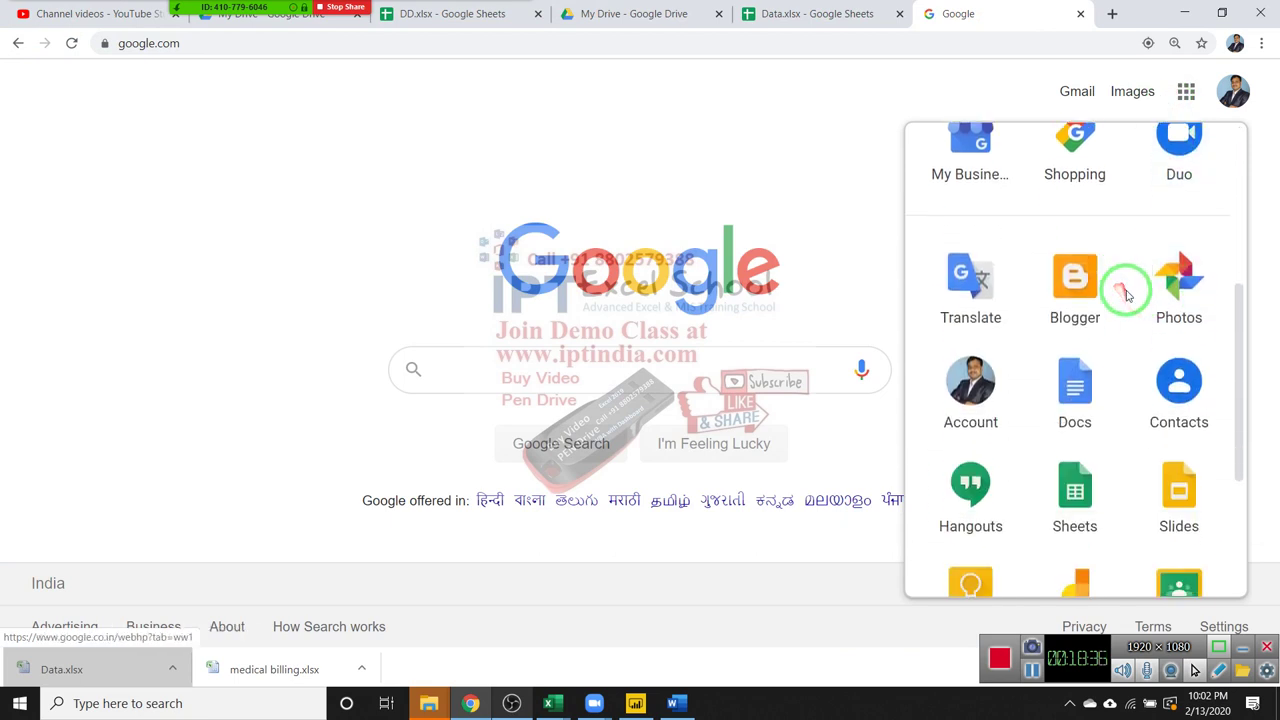
pyautogui.scroll(-1, 1127, 295)
pyautogui.scroll(1, 1127, 295)
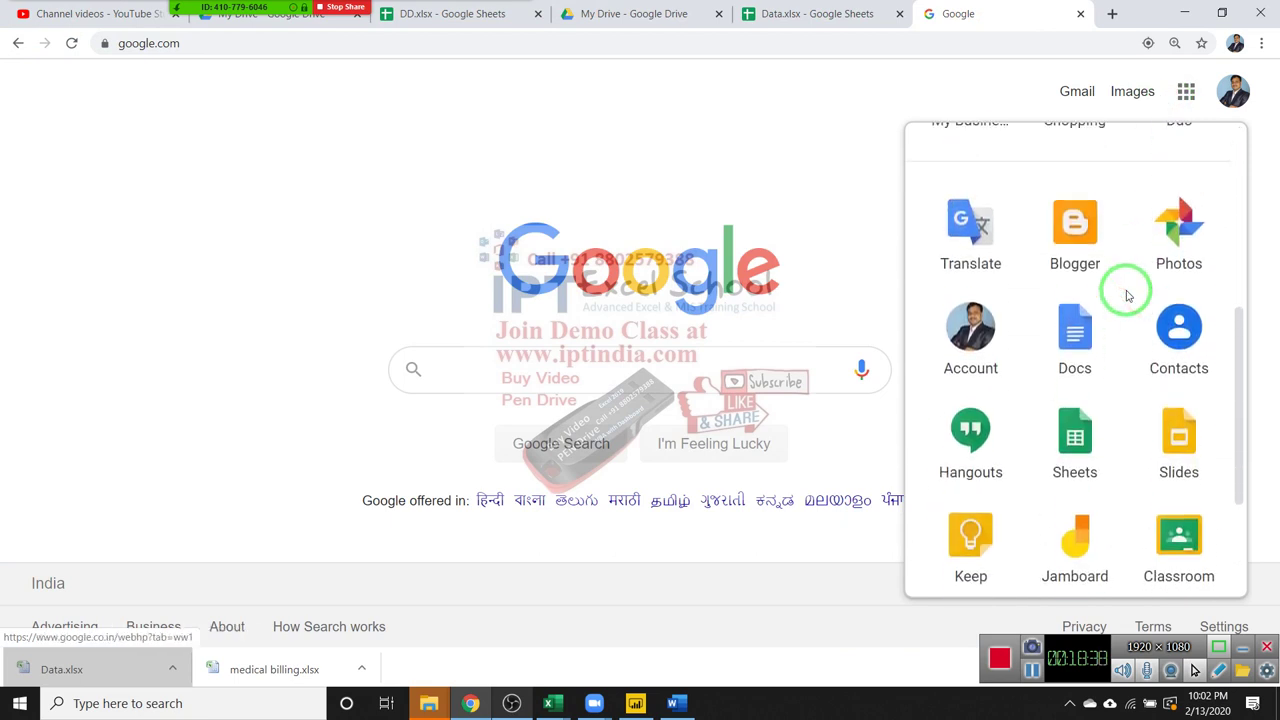
pyautogui.scroll(4, 1127, 295)
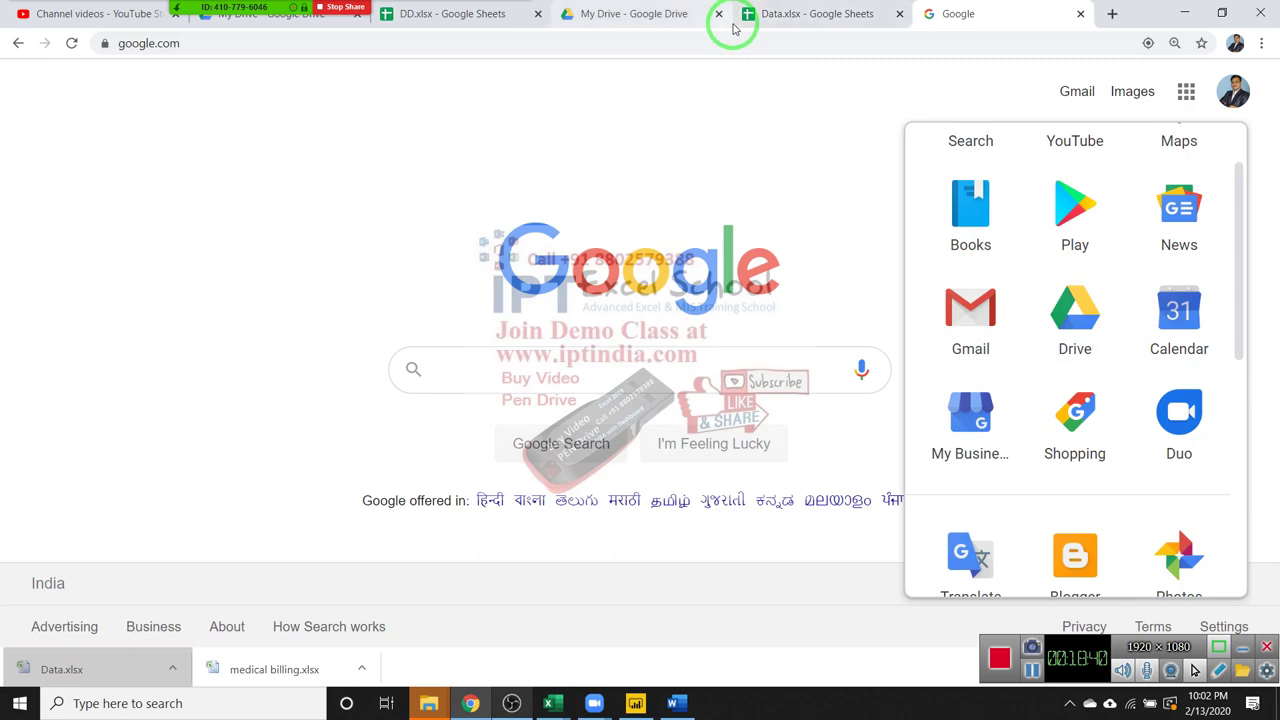
pyautogui.click(691, 28)
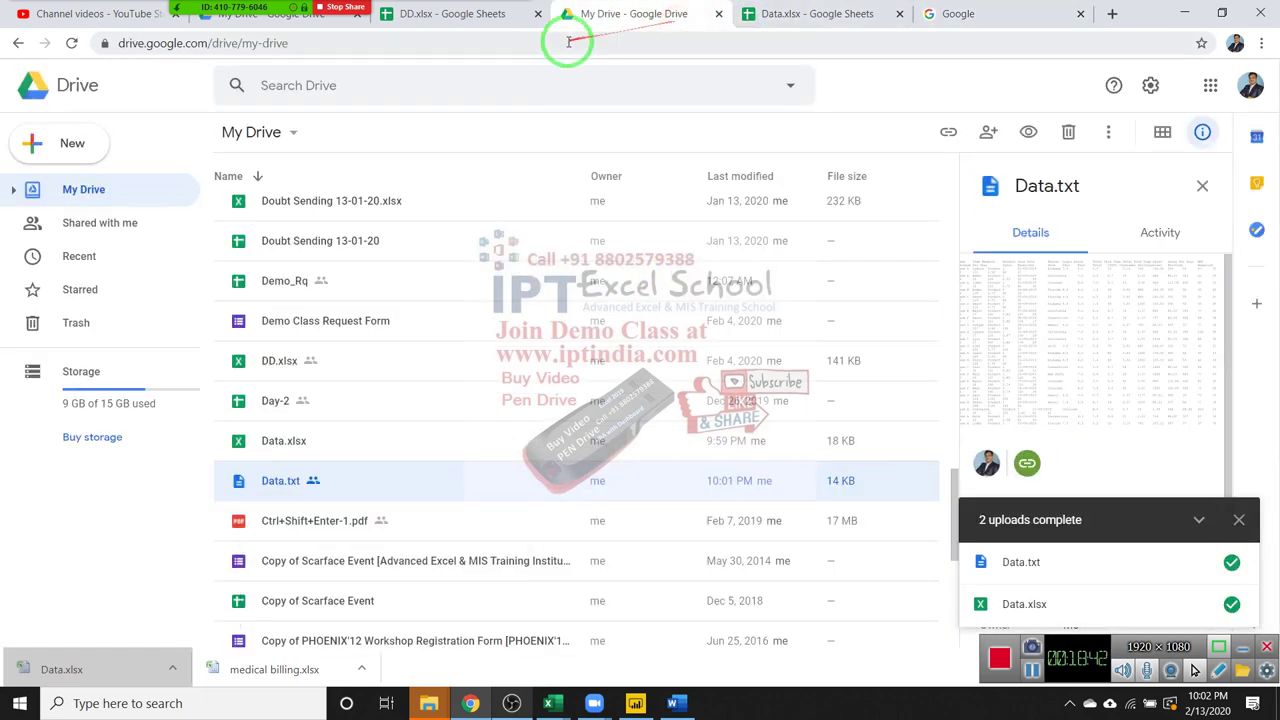
# Glance at My Drive's add options, then go to the Google homepage search box.
pyautogui.scroll(3, 538, 383)
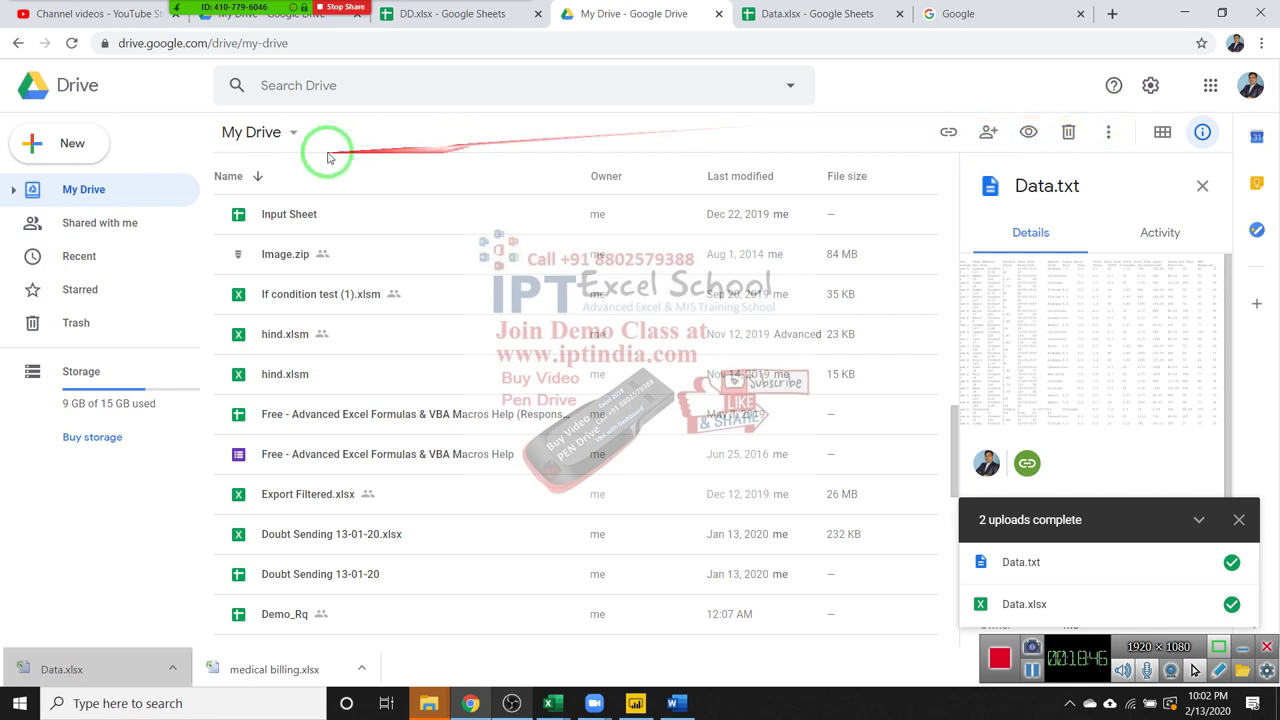
pyautogui.click(292, 133)
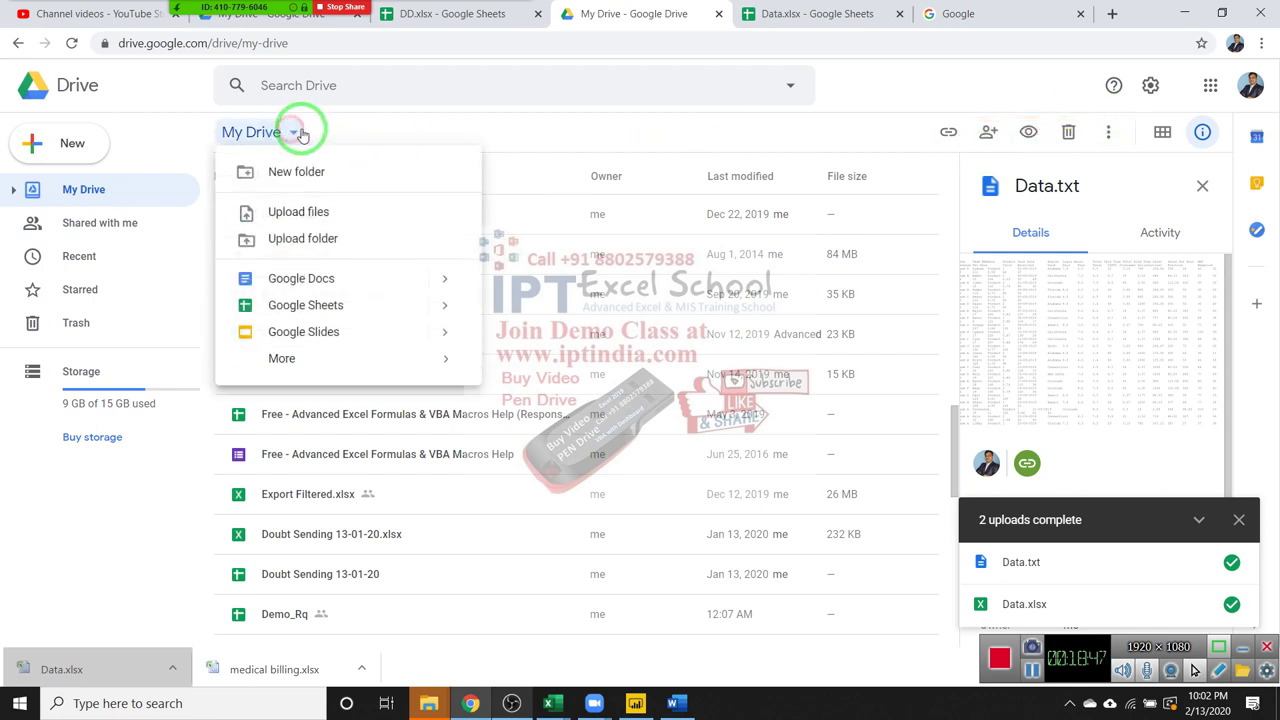
pyautogui.click(986, 22)
pyautogui.click(572, 355)
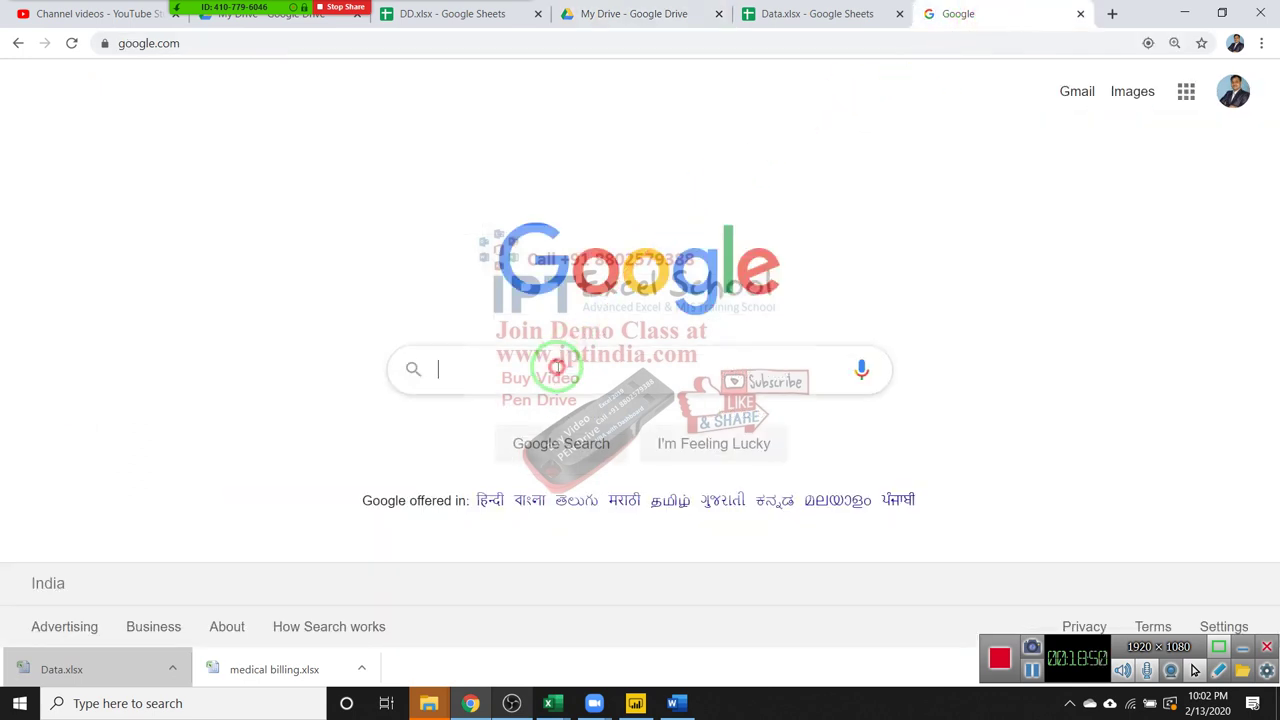
# Search Google for 'data.cvs', then return to the Data.xlsx spreadsheet.
pyautogui.write('data.')
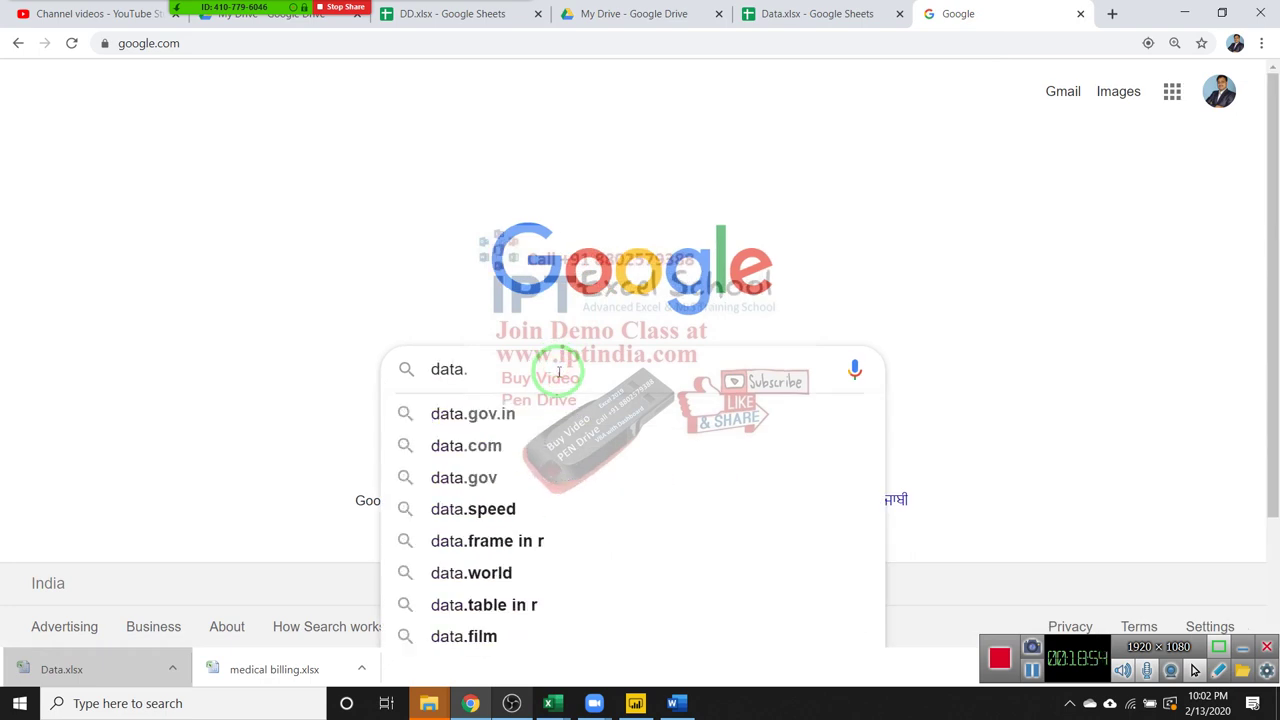
pyautogui.write('cvs')
pyautogui.press('Return')
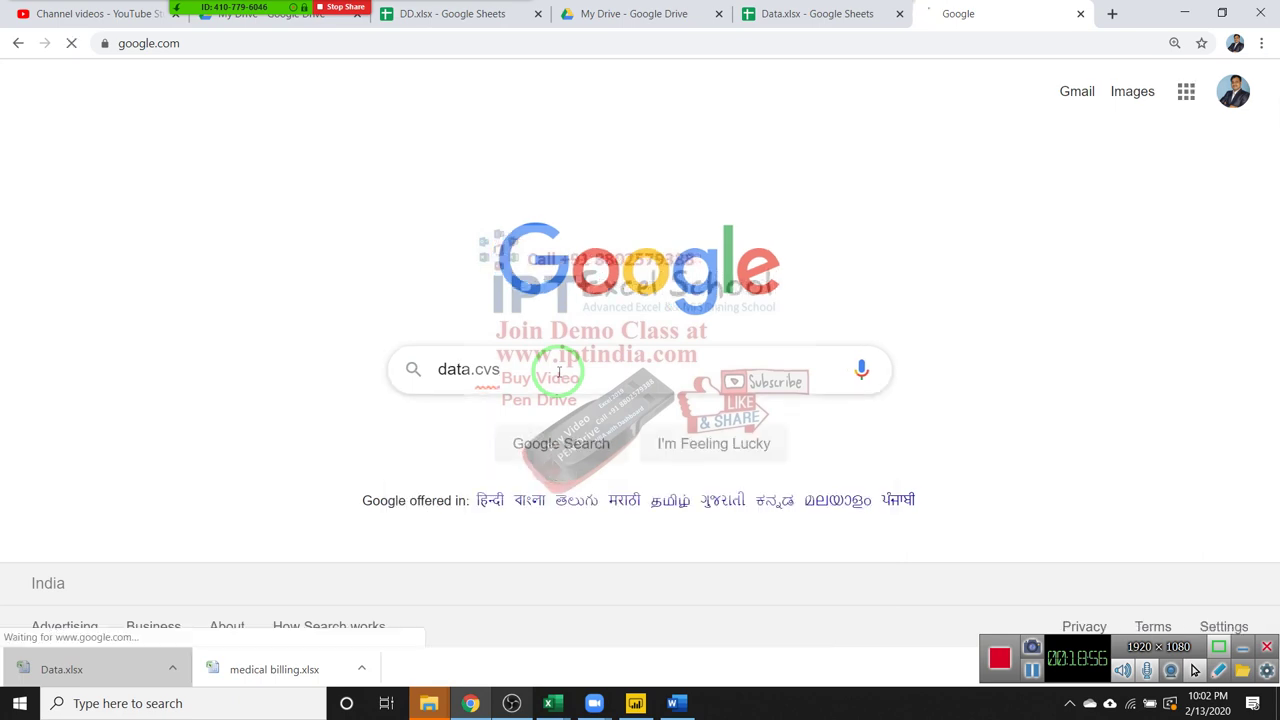
pyautogui.click(829, 12)
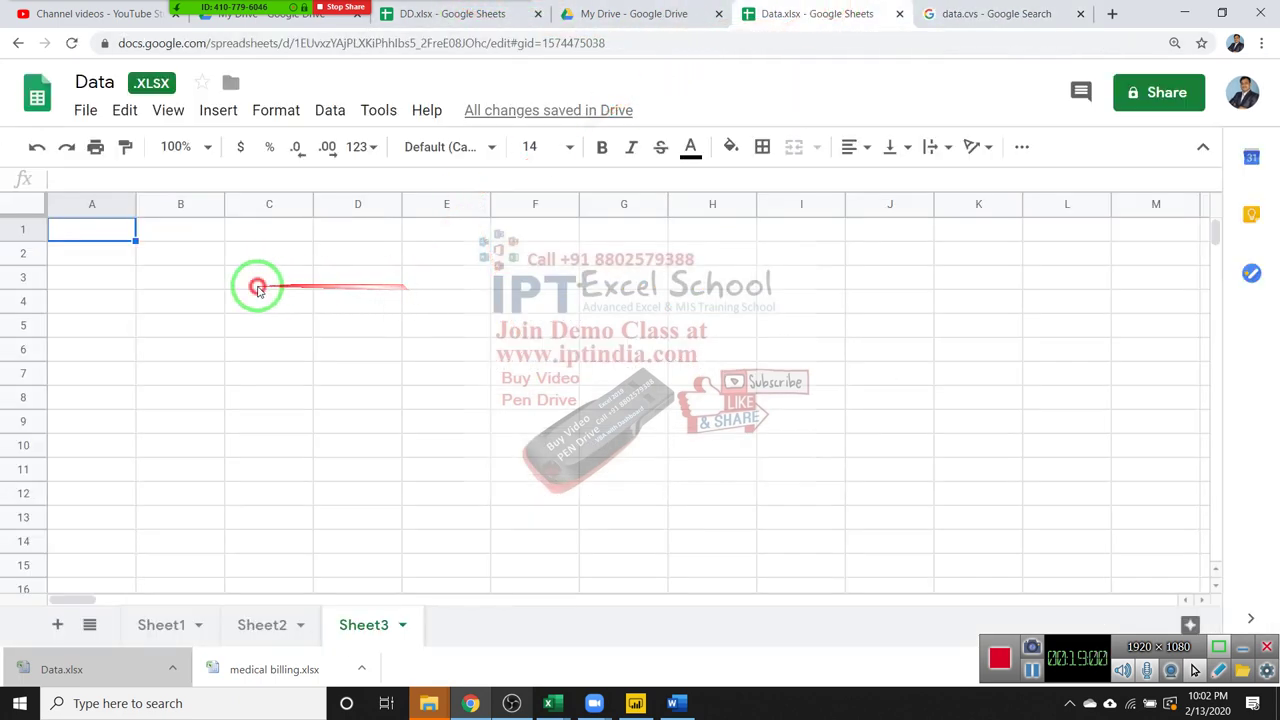
# From A1, look at IMPORTDATA in the Web functions, then return to the data.cvs results.
pyautogui.click(255, 287)
pyautogui.click(100, 231)
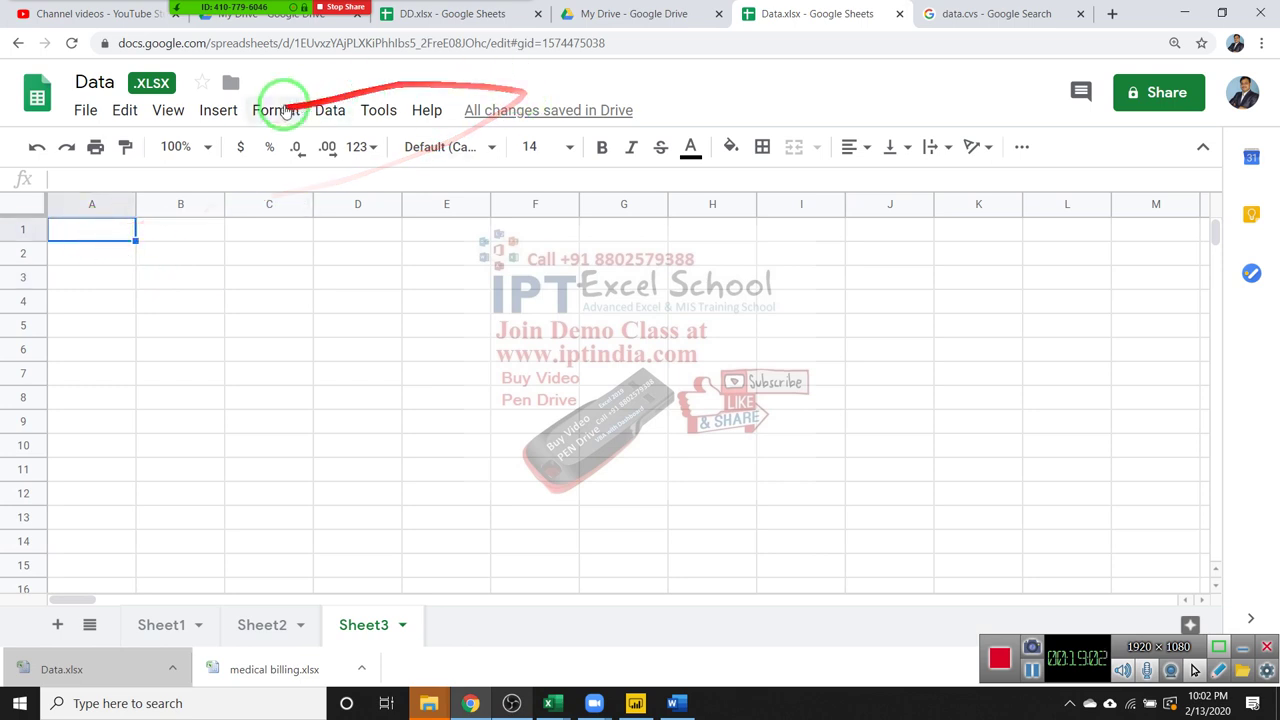
pyautogui.click(220, 112)
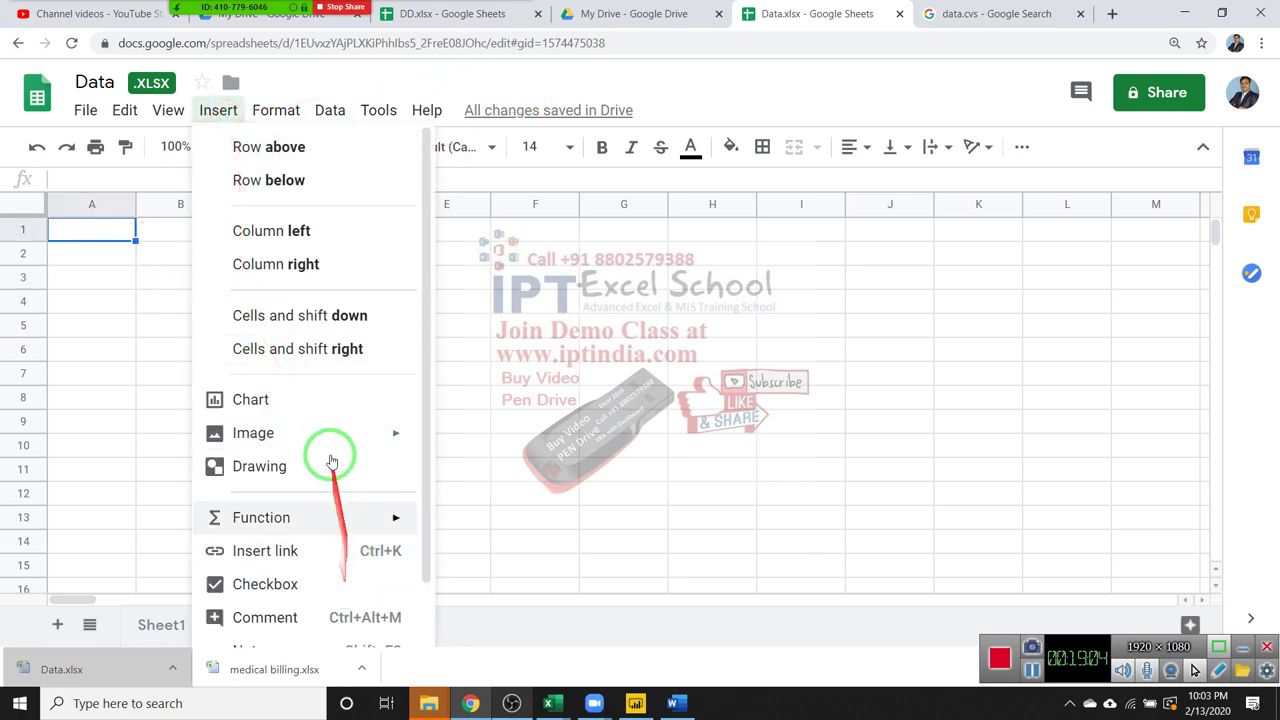
pyautogui.scroll(-2, 330, 450)
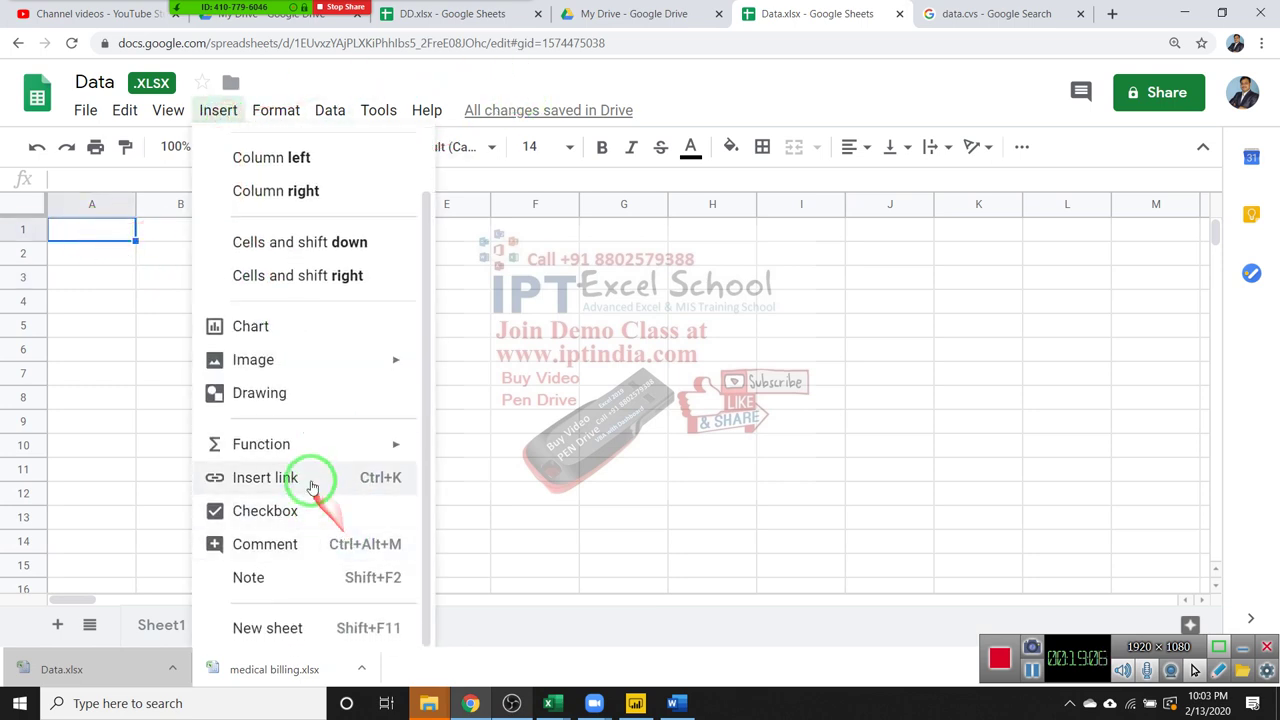
pyautogui.moveTo(398, 455)
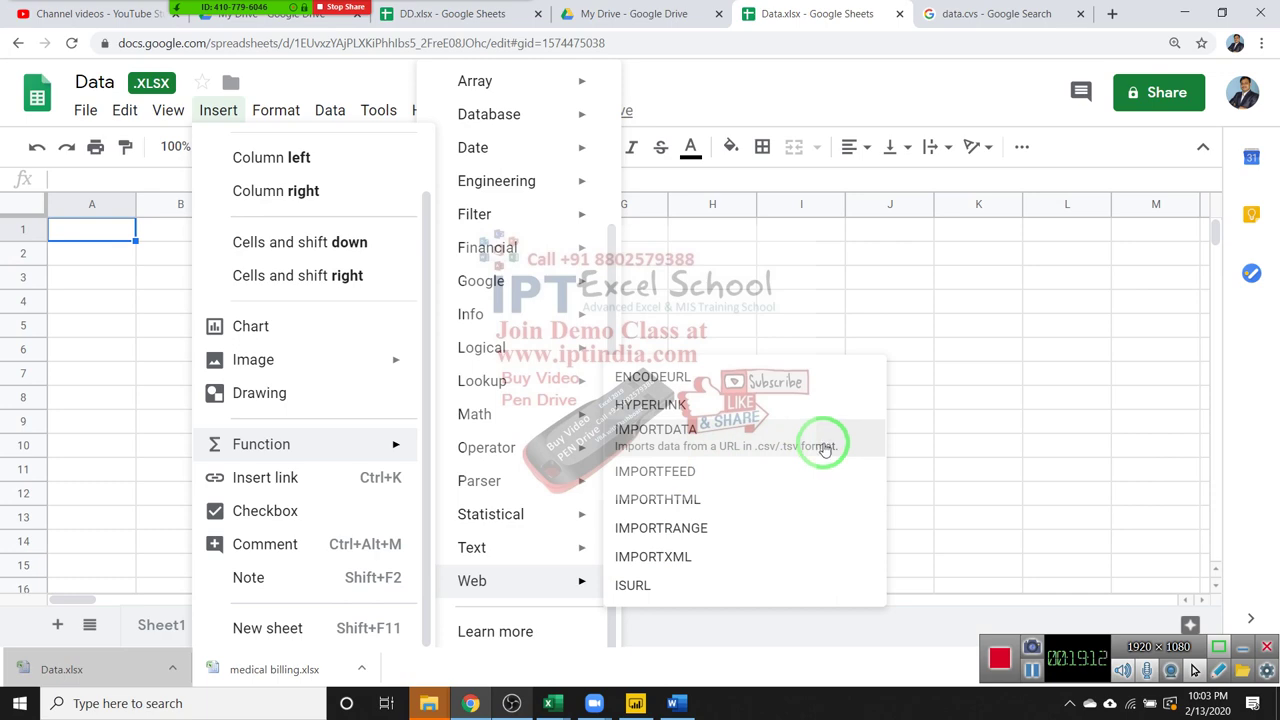
pyautogui.click(975, 14)
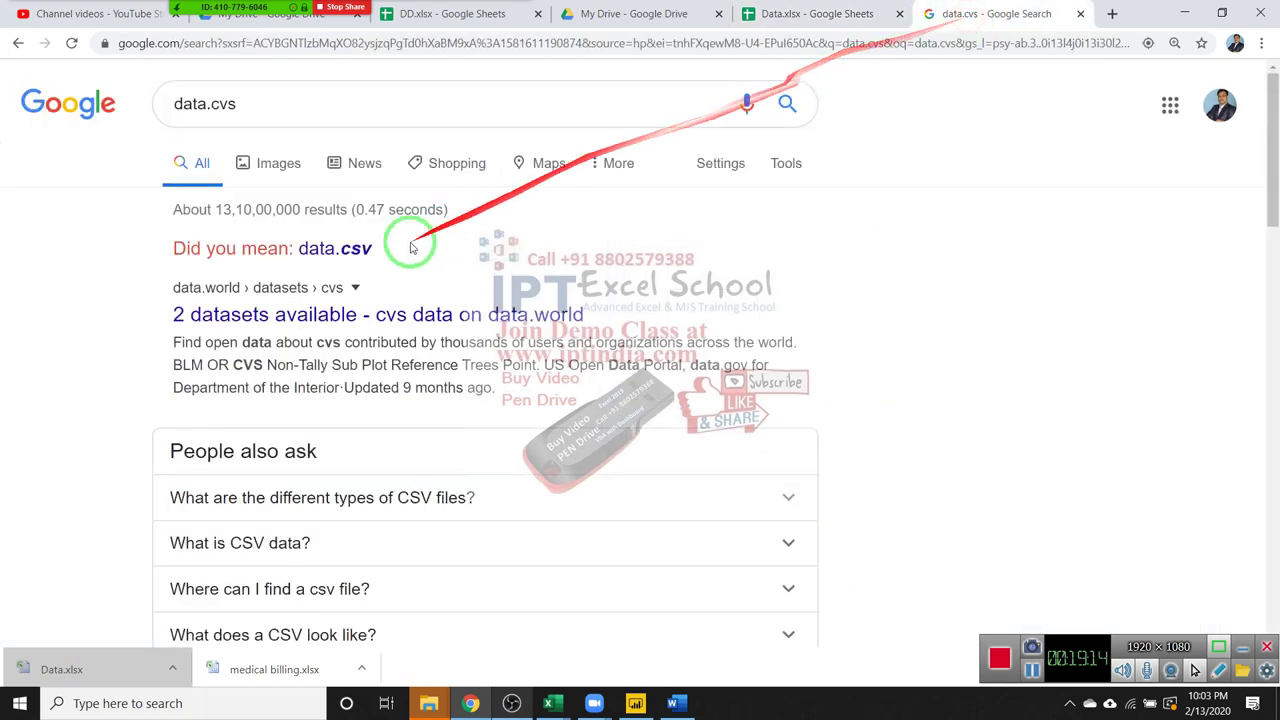
# Search for data.csv and scroll through the first results page down to the pagination links.
pyautogui.click(340, 249)
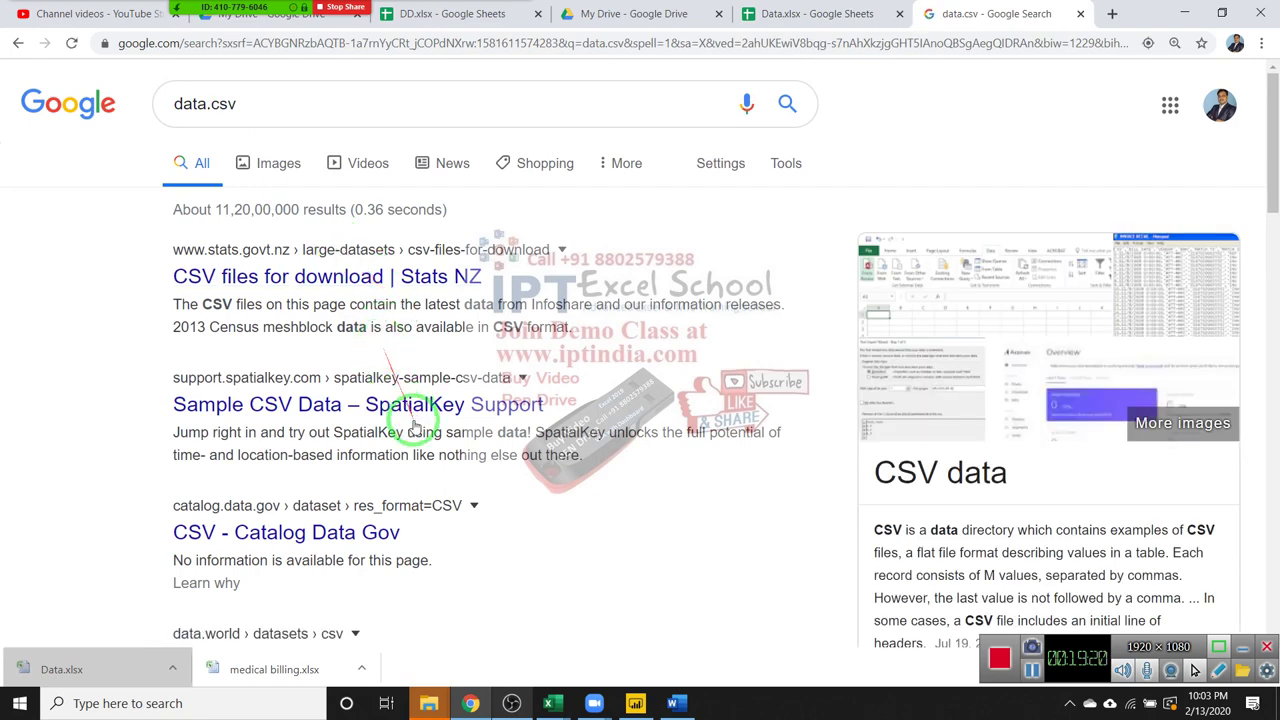
pyautogui.scroll(-5, 424, 450)
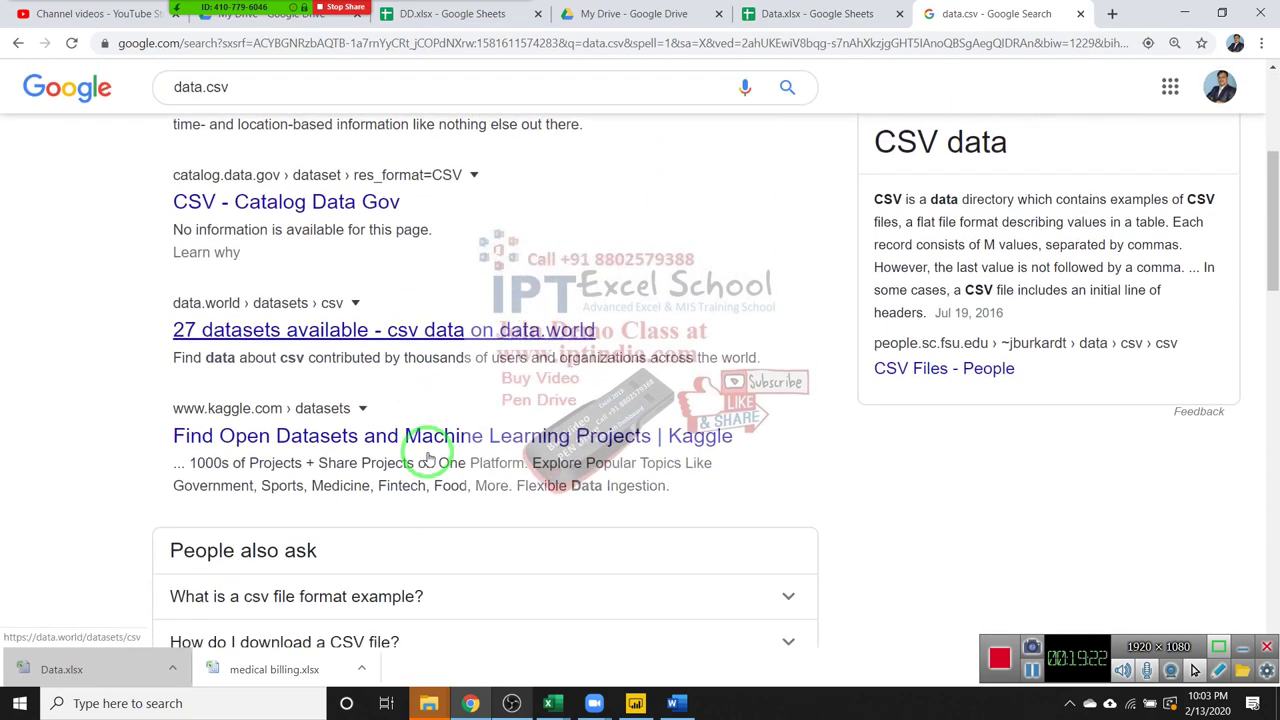
pyautogui.scroll(-2, 426, 450)
pyautogui.scroll(-2, 426, 450)
pyautogui.scroll(-3, 426, 448)
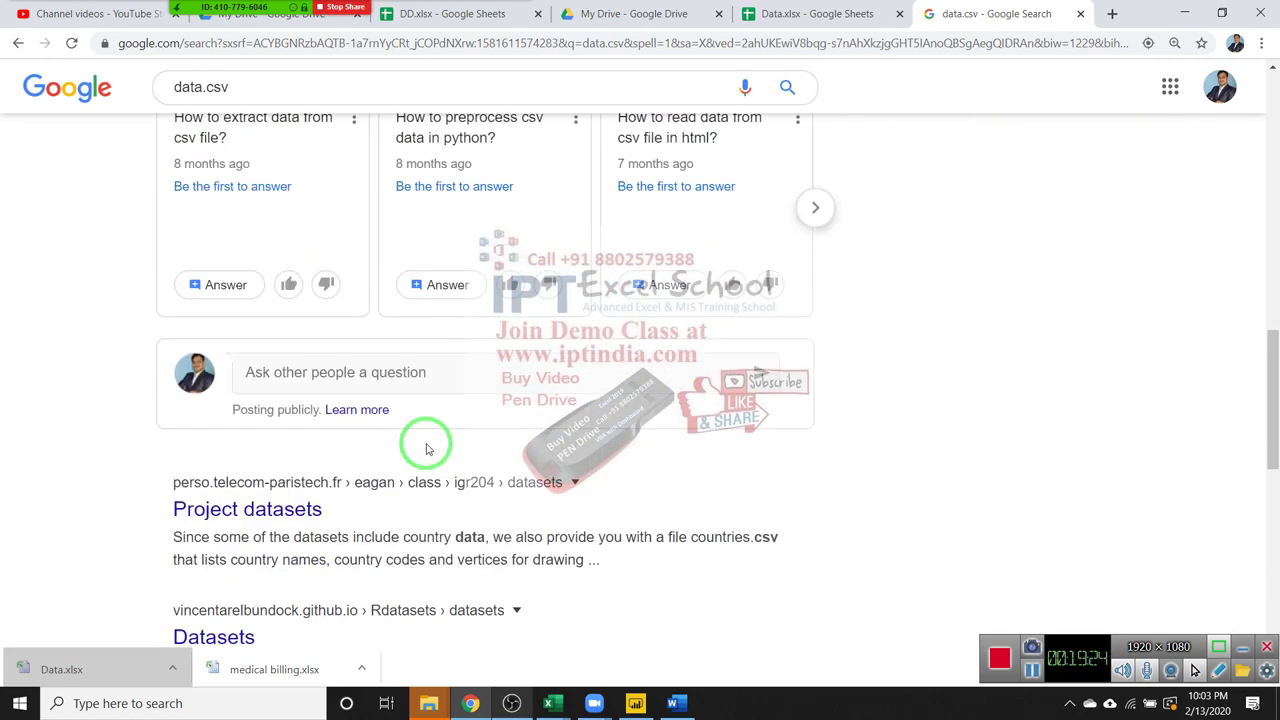
pyautogui.scroll(-2, 333, 498)
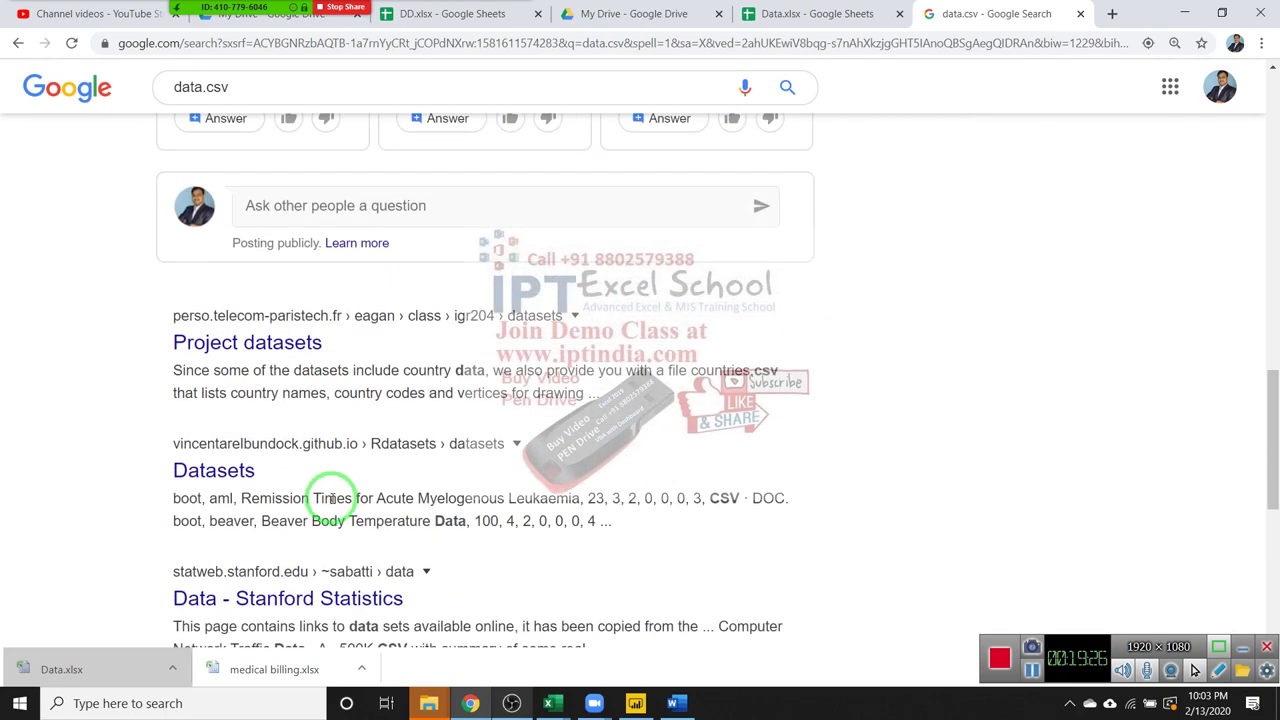
pyautogui.scroll(-2, 328, 492)
pyautogui.scroll(-2, 323, 486)
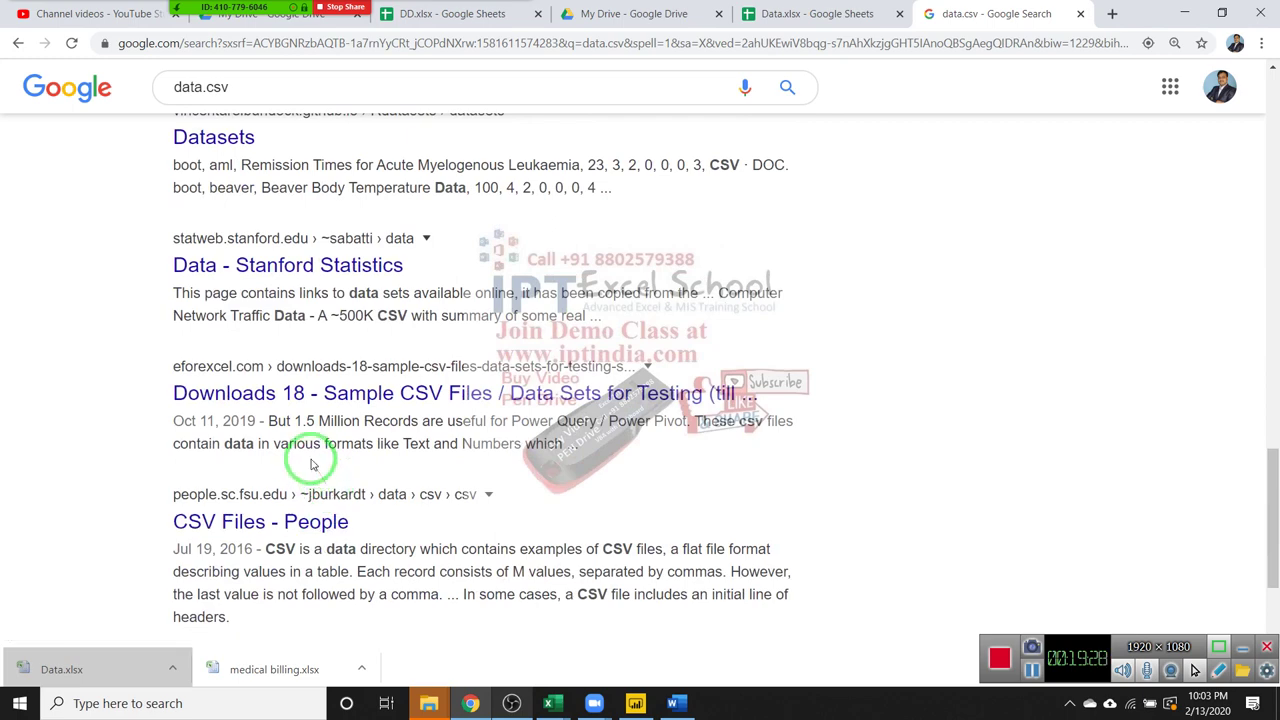
pyautogui.scroll(-1, 370, 562)
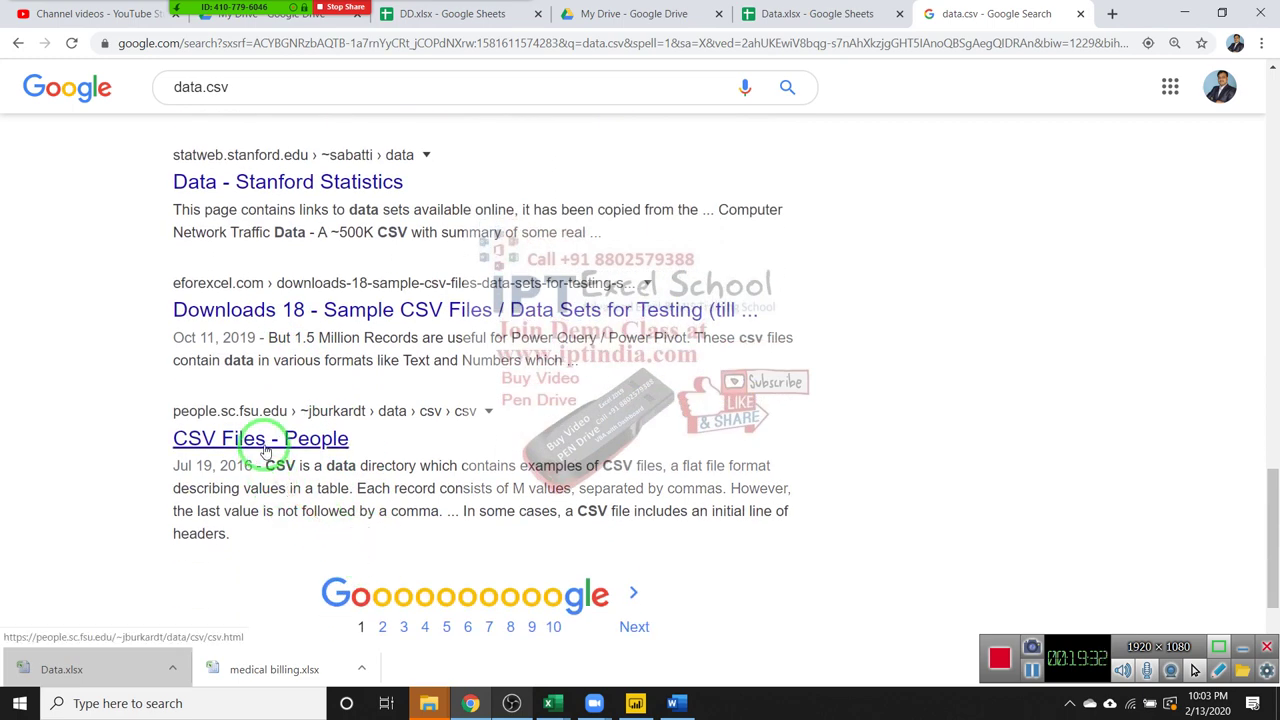
pyautogui.scroll(3, 268, 455)
pyautogui.scroll(6, 271, 460)
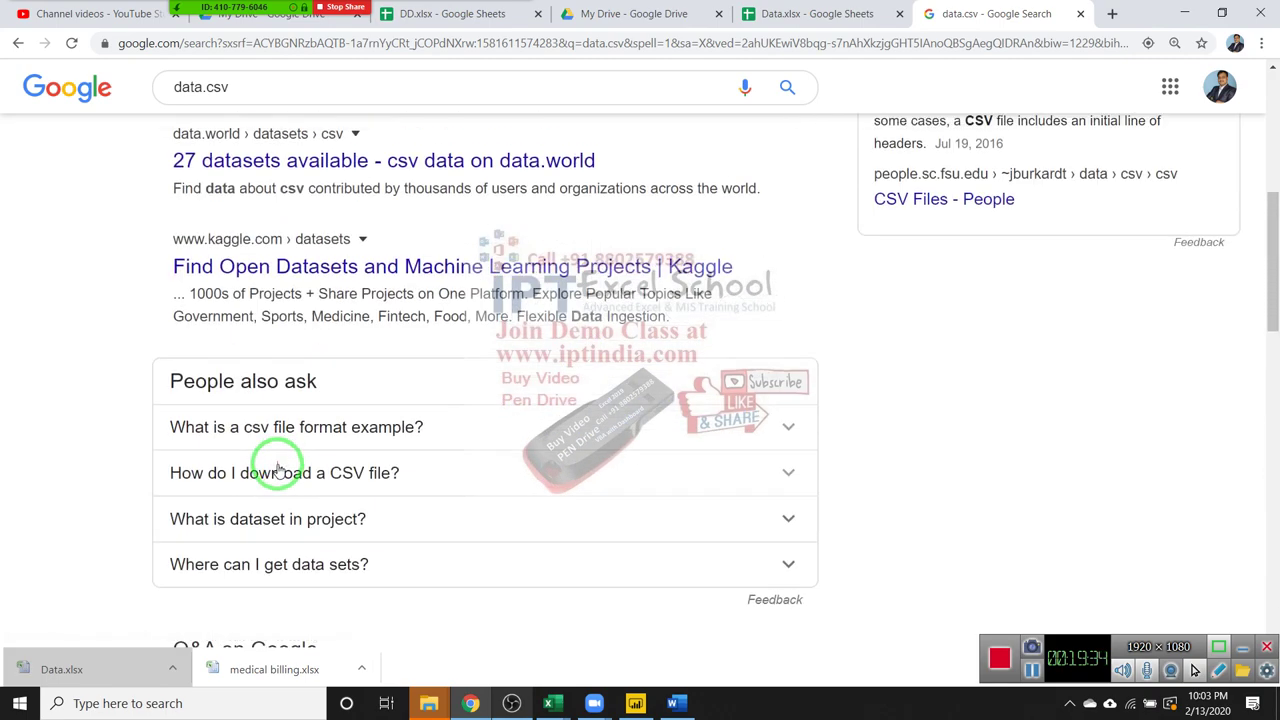
pyautogui.scroll(6, 275, 465)
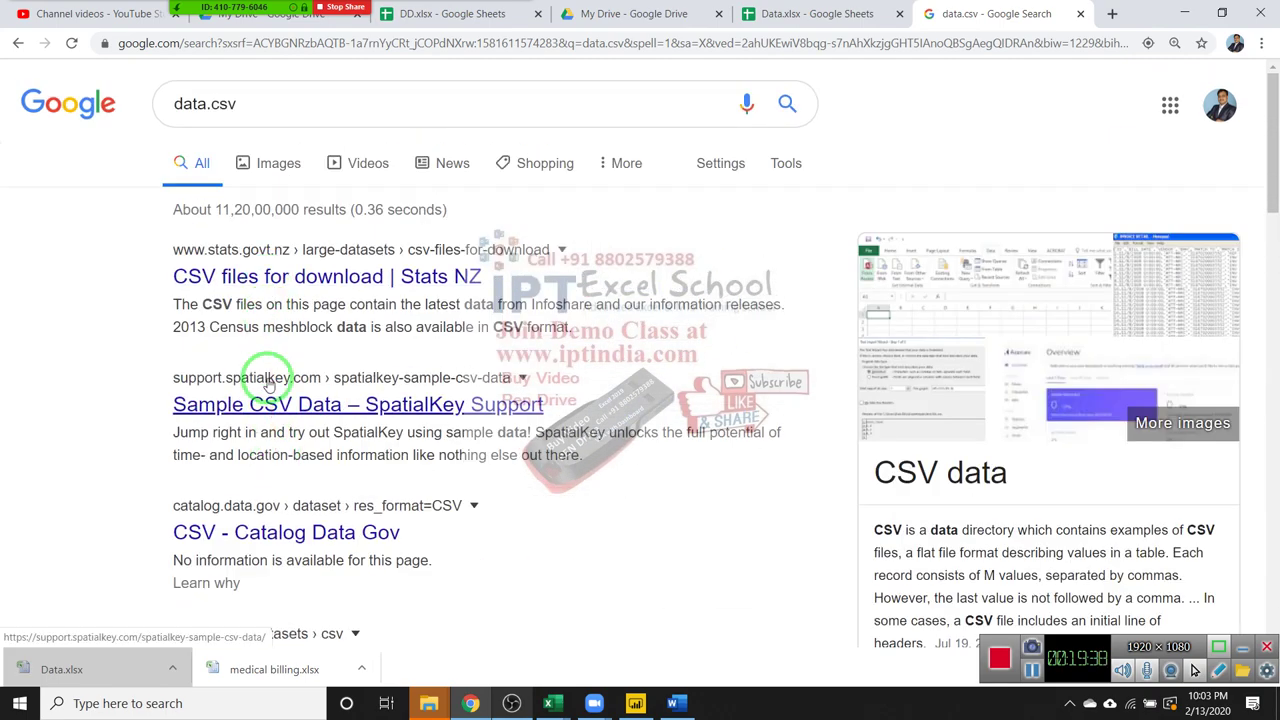
pyautogui.scroll(-1, 279, 450)
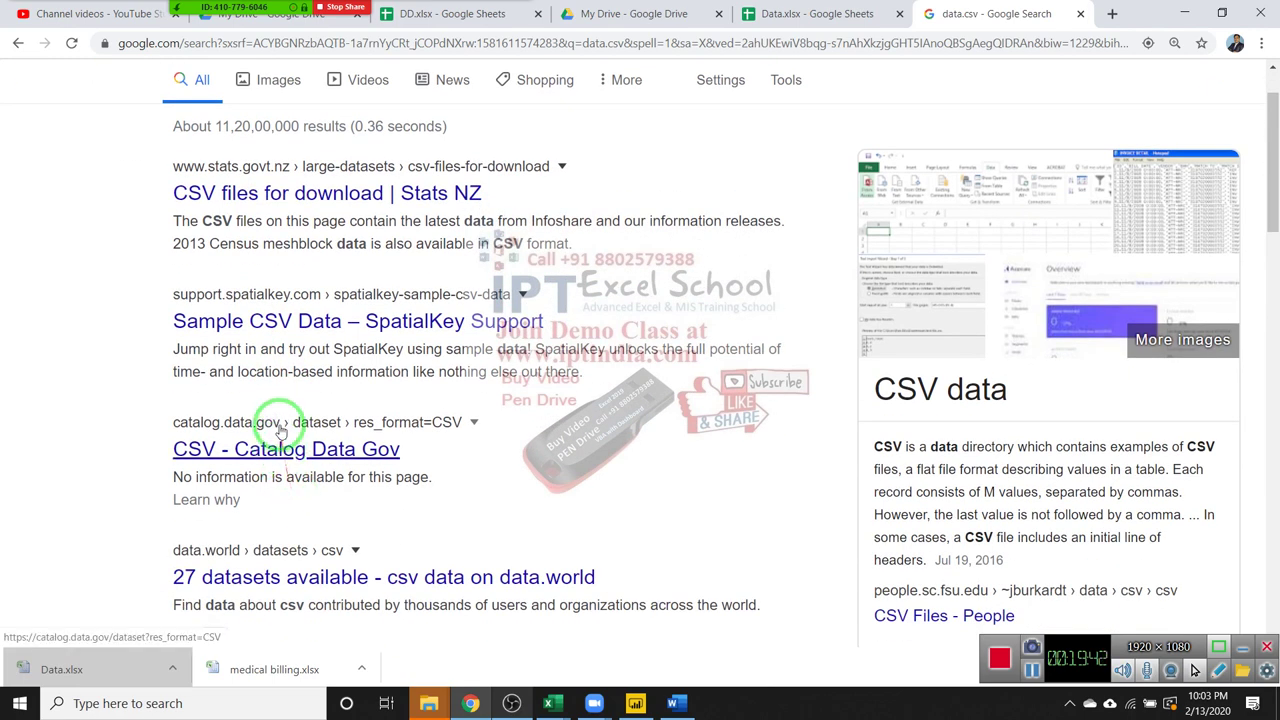
pyautogui.scroll(-2, 277, 423)
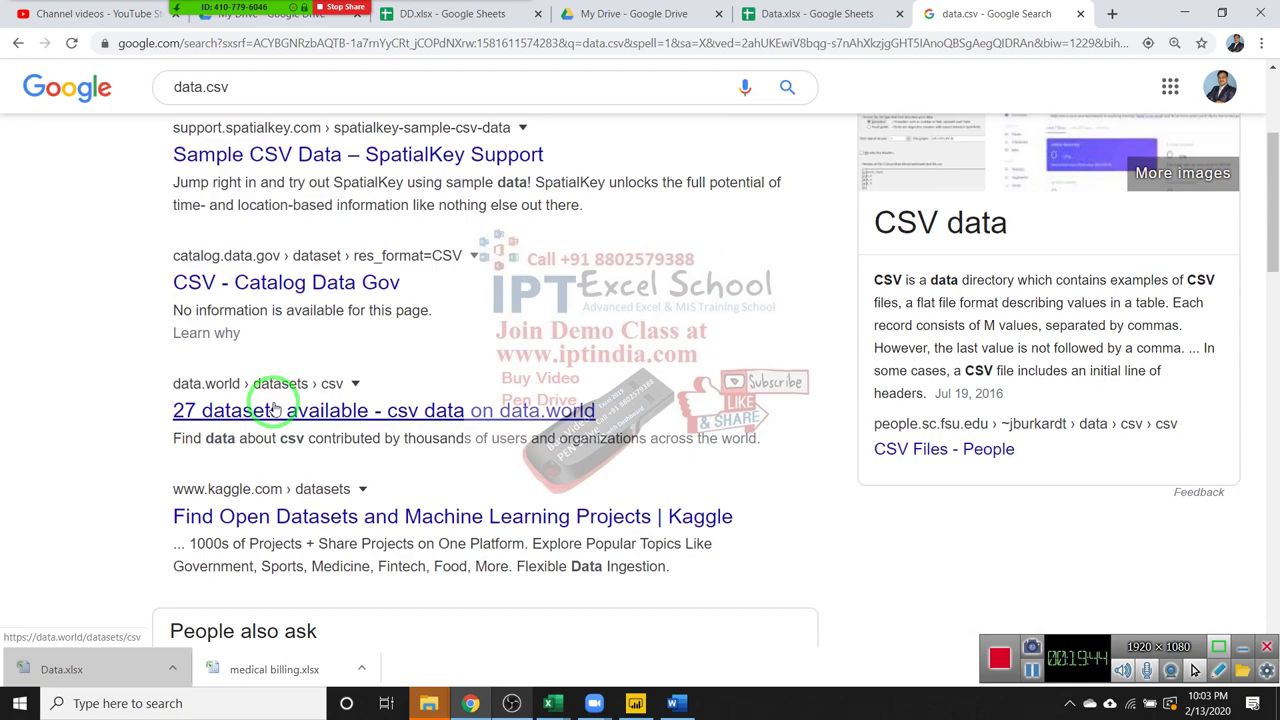
pyautogui.scroll(-3, 272, 404)
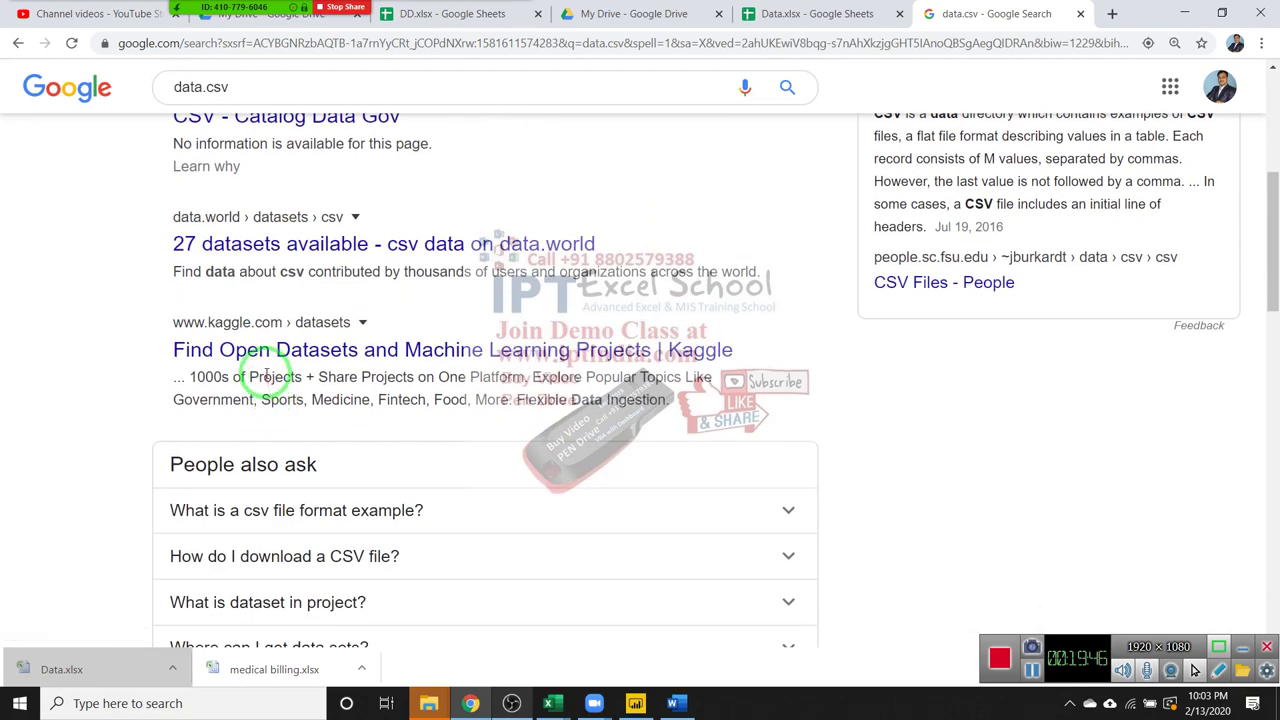
pyautogui.scroll(-3, 266, 376)
pyautogui.scroll(8, 264, 380)
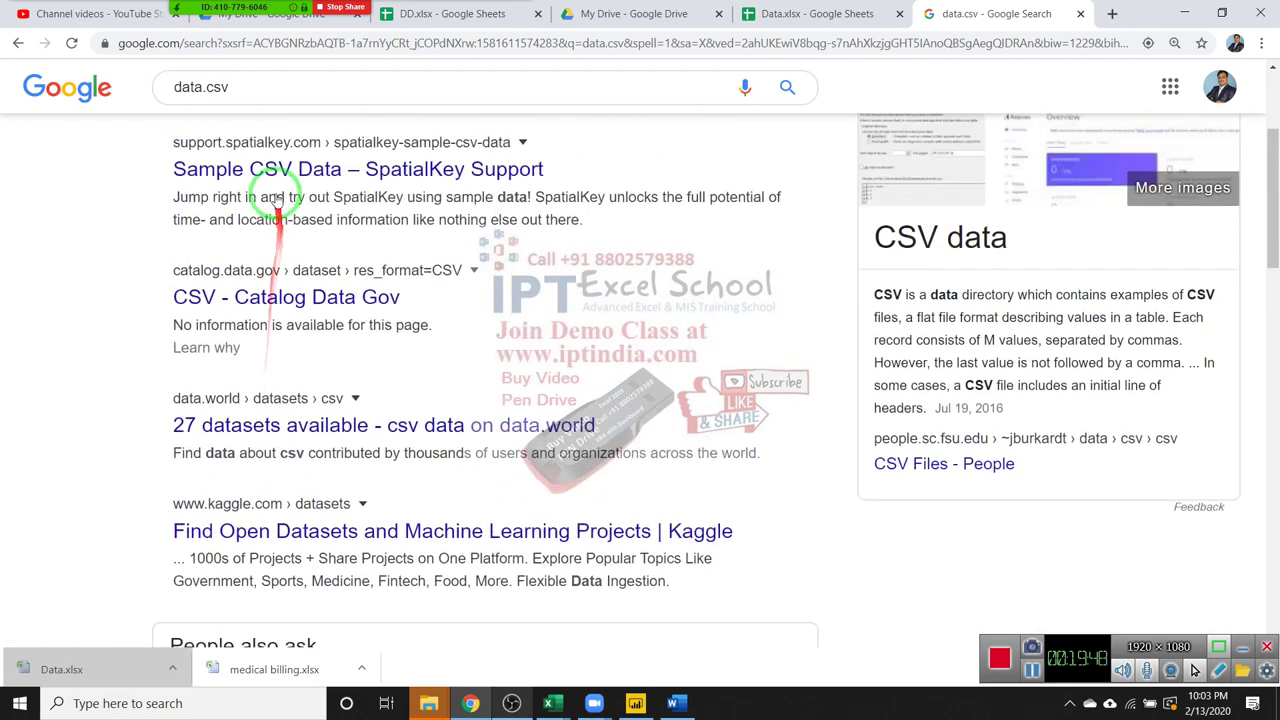
pyautogui.scroll(-4, 240, 300)
pyautogui.scroll(-3, 262, 388)
pyautogui.scroll(-4, 262, 388)
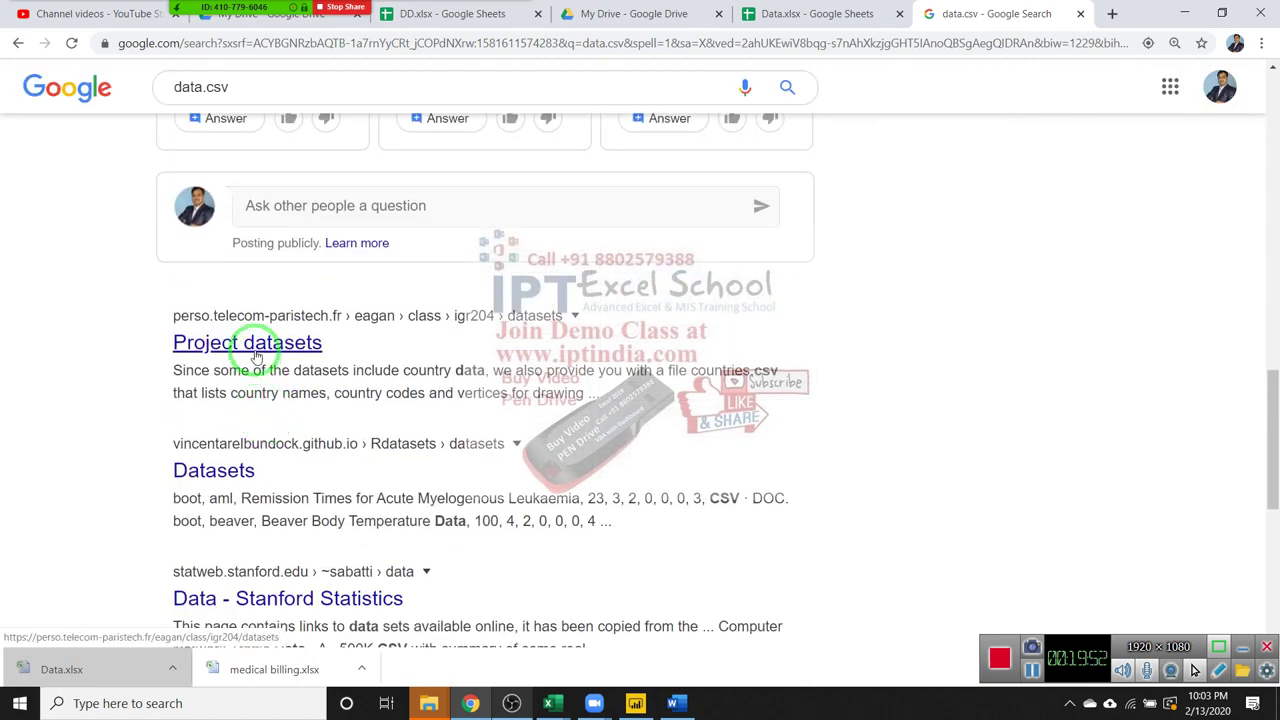
pyautogui.scroll(-1, 260, 380)
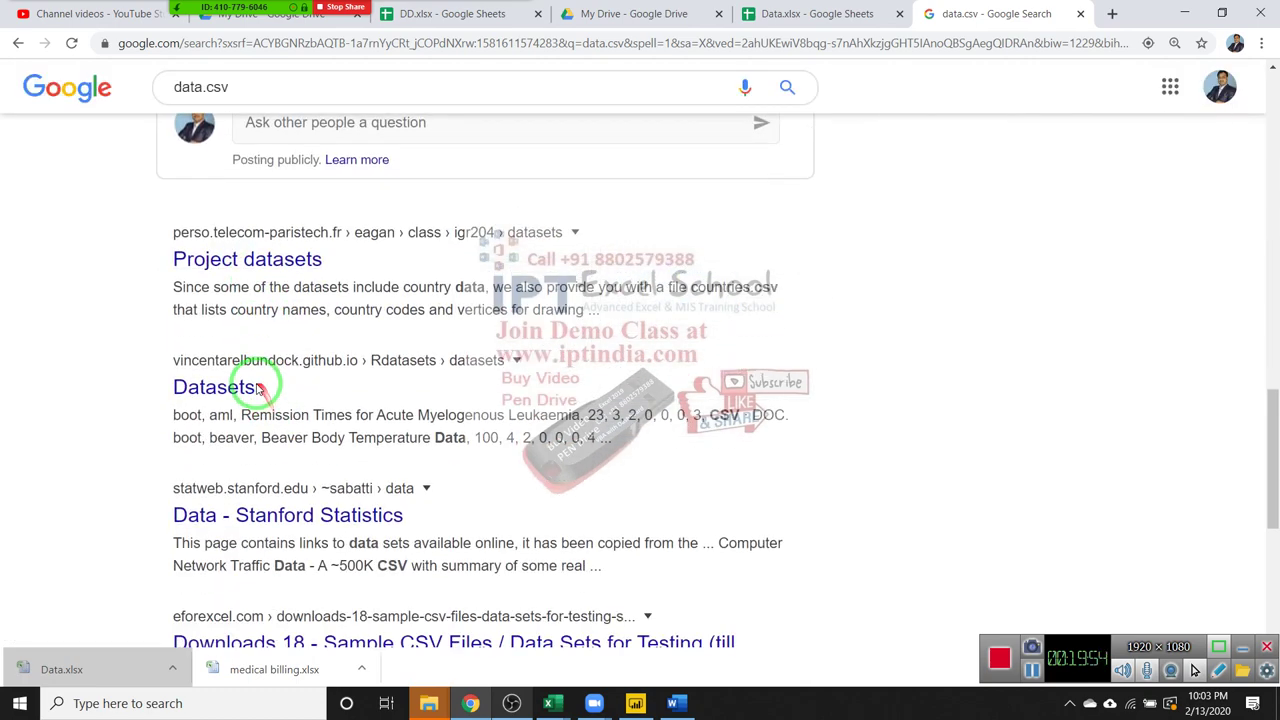
pyautogui.scroll(-3, 255, 395)
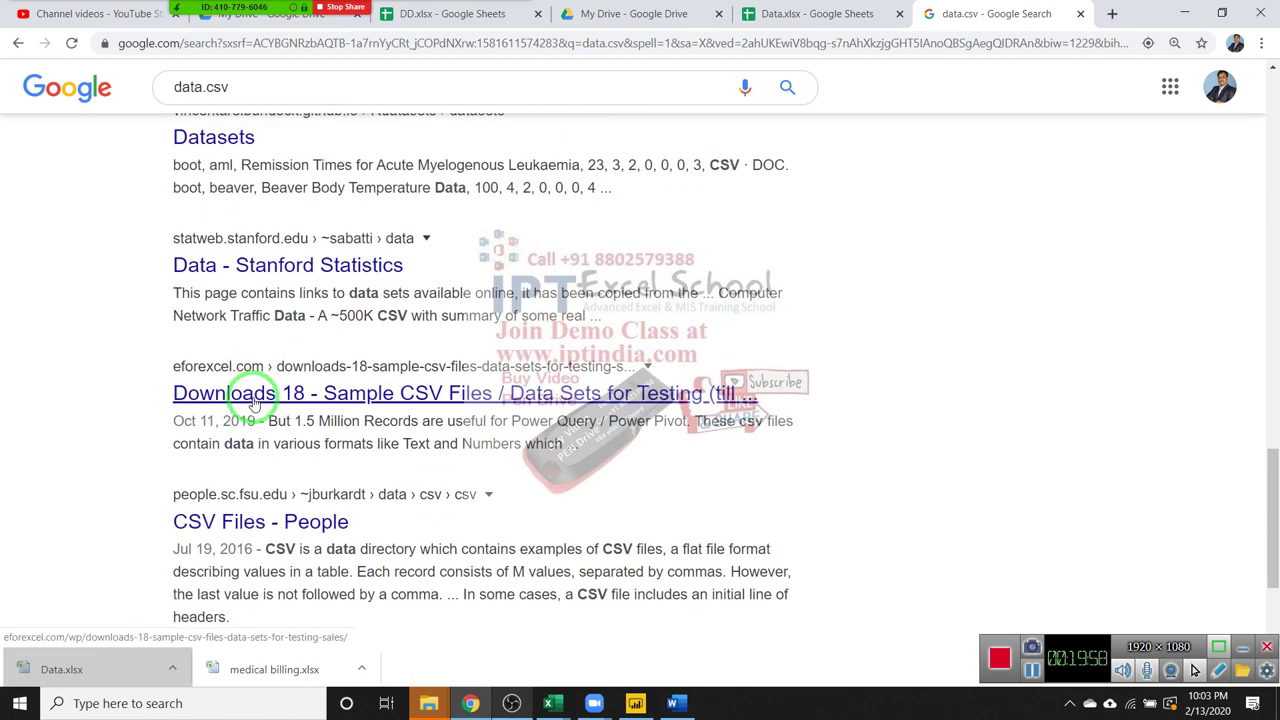
pyautogui.scroll(-2, 255, 400)
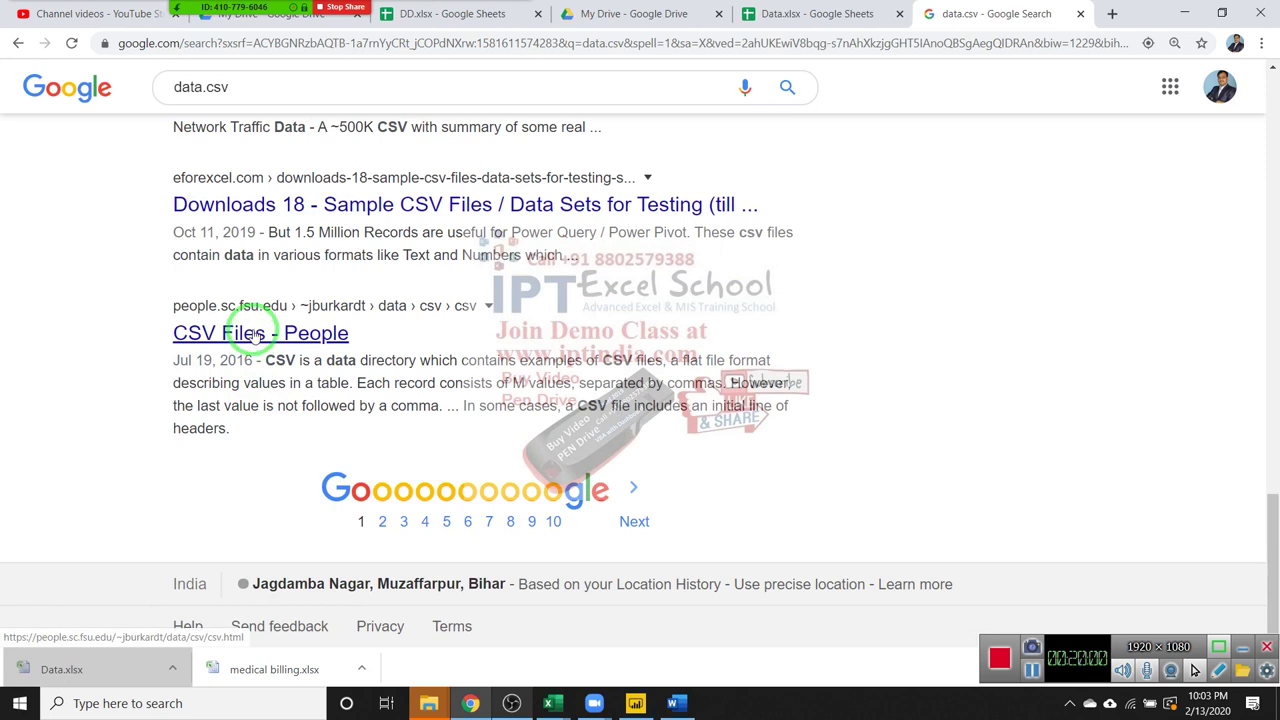
# Browse page 2 of the data.csv results and open the 'clojure/data.csv - GitHub' result.
pyautogui.click(382, 521)
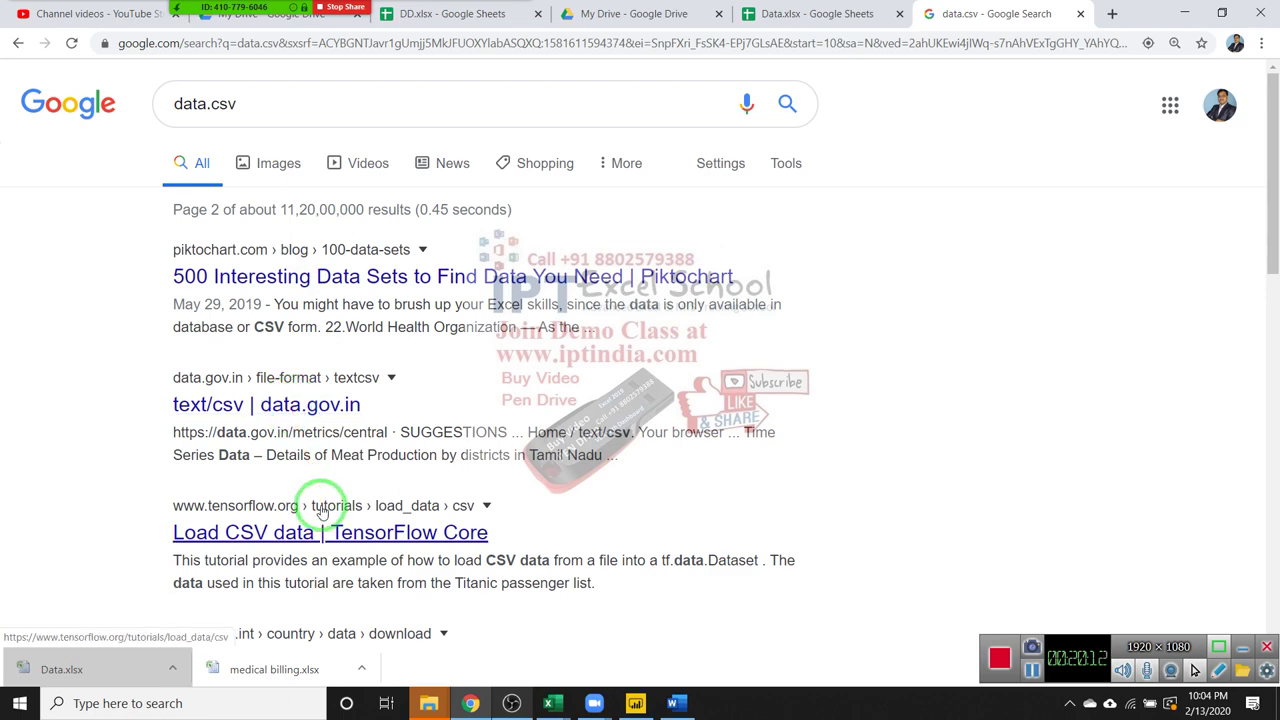
pyautogui.scroll(-1, 315, 508)
pyautogui.scroll(-1, 320, 505)
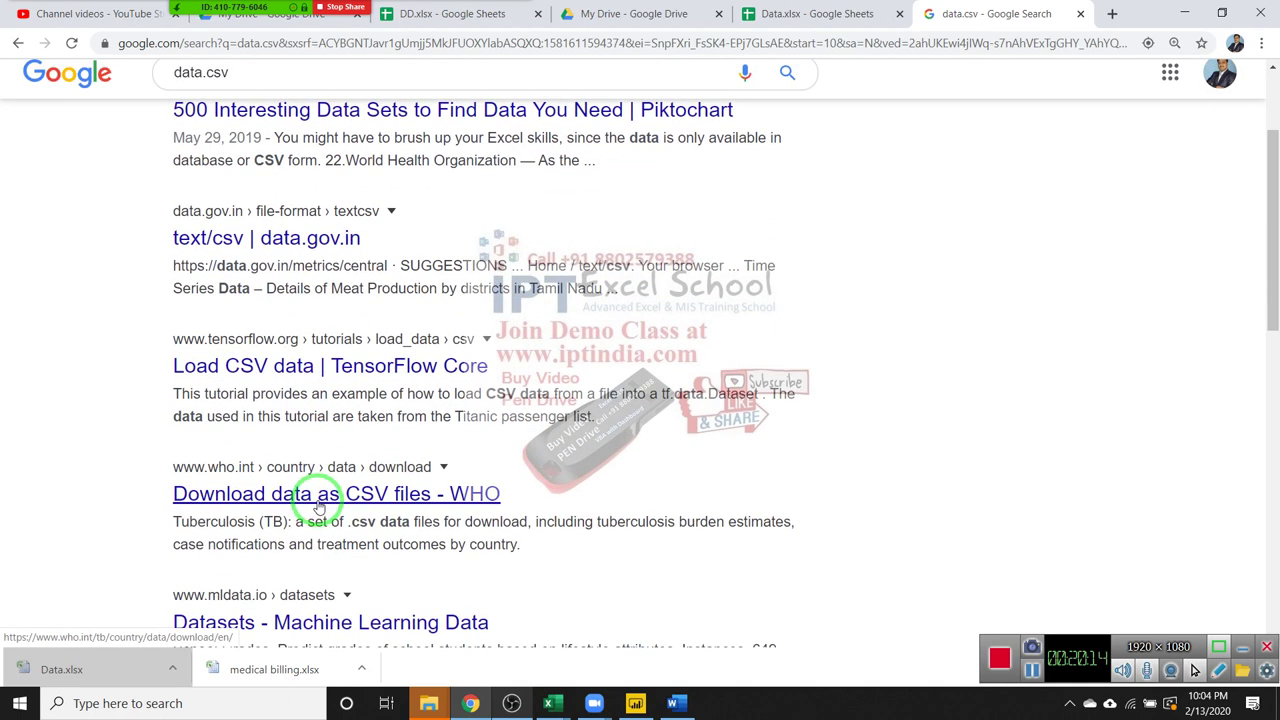
pyautogui.scroll(-2, 318, 508)
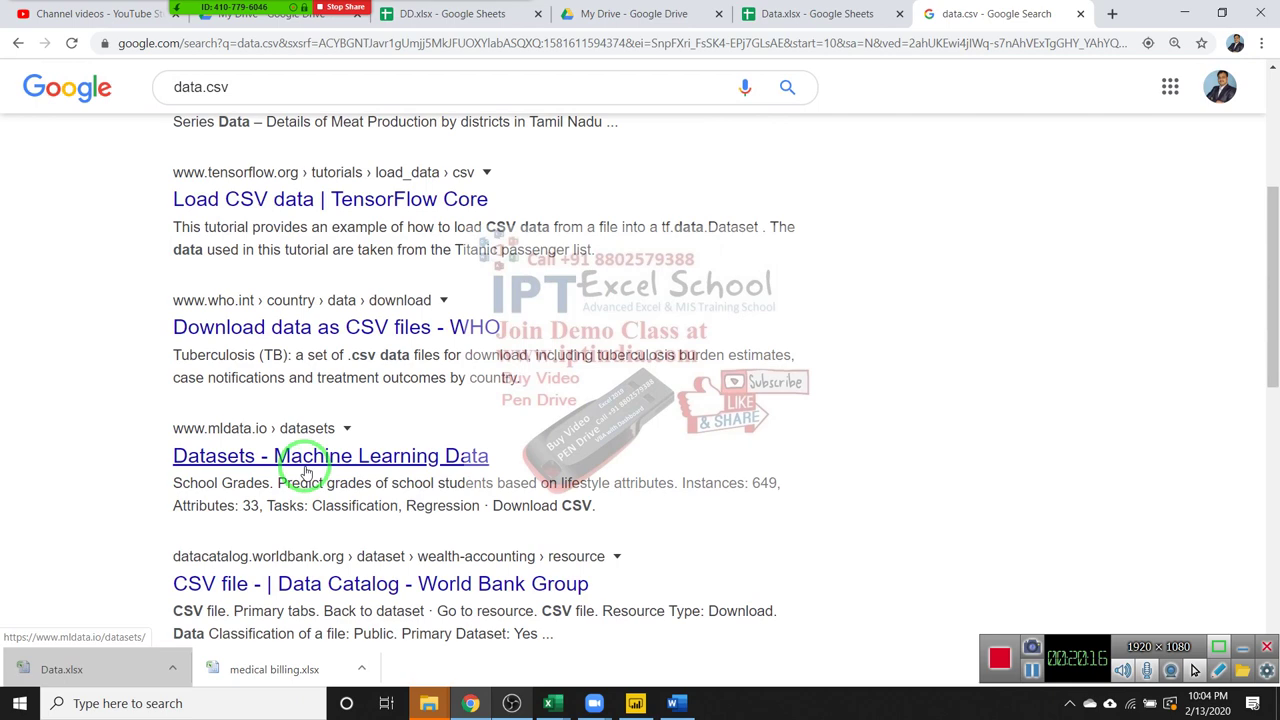
pyautogui.scroll(-2, 306, 472)
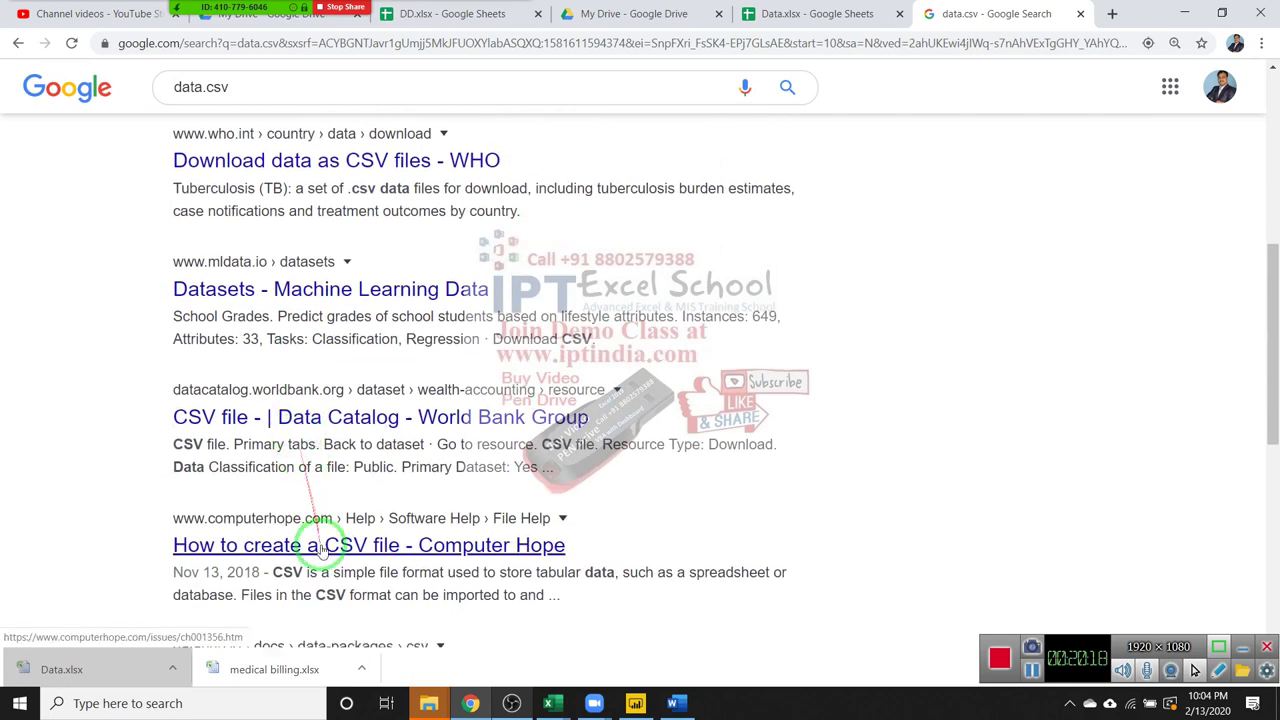
pyautogui.scroll(-2, 322, 548)
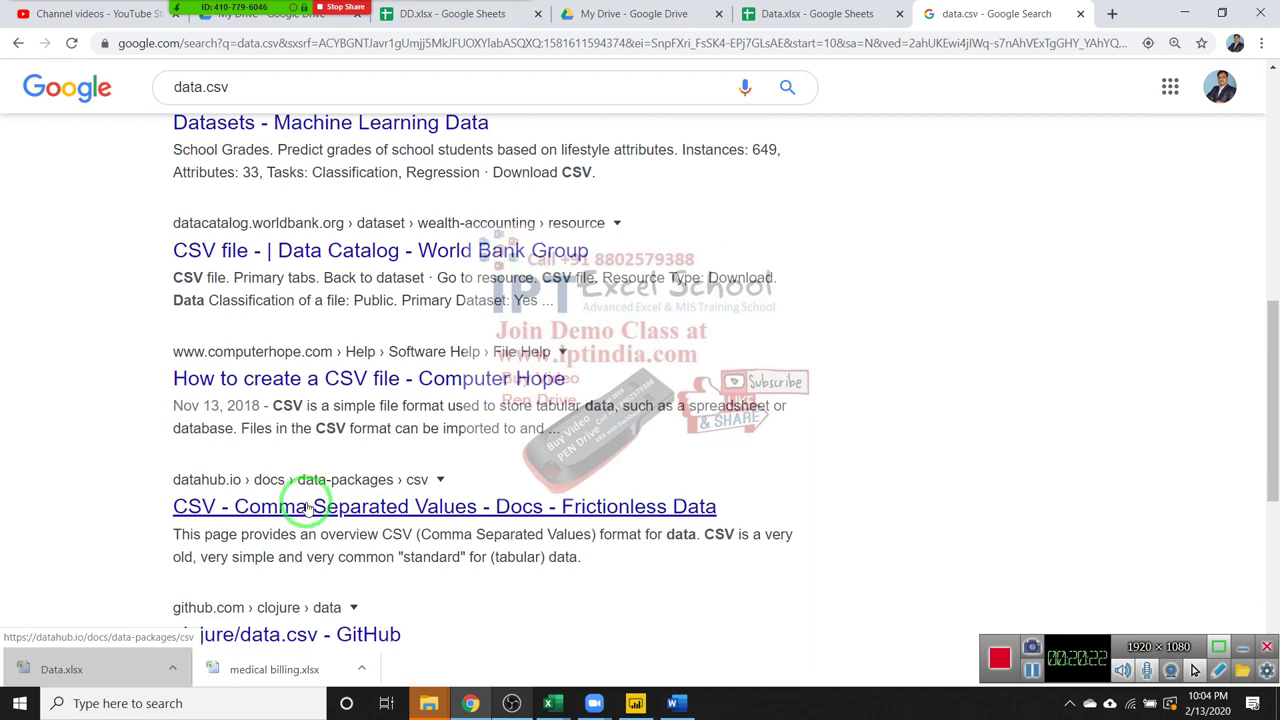
pyautogui.scroll(-1, 308, 508)
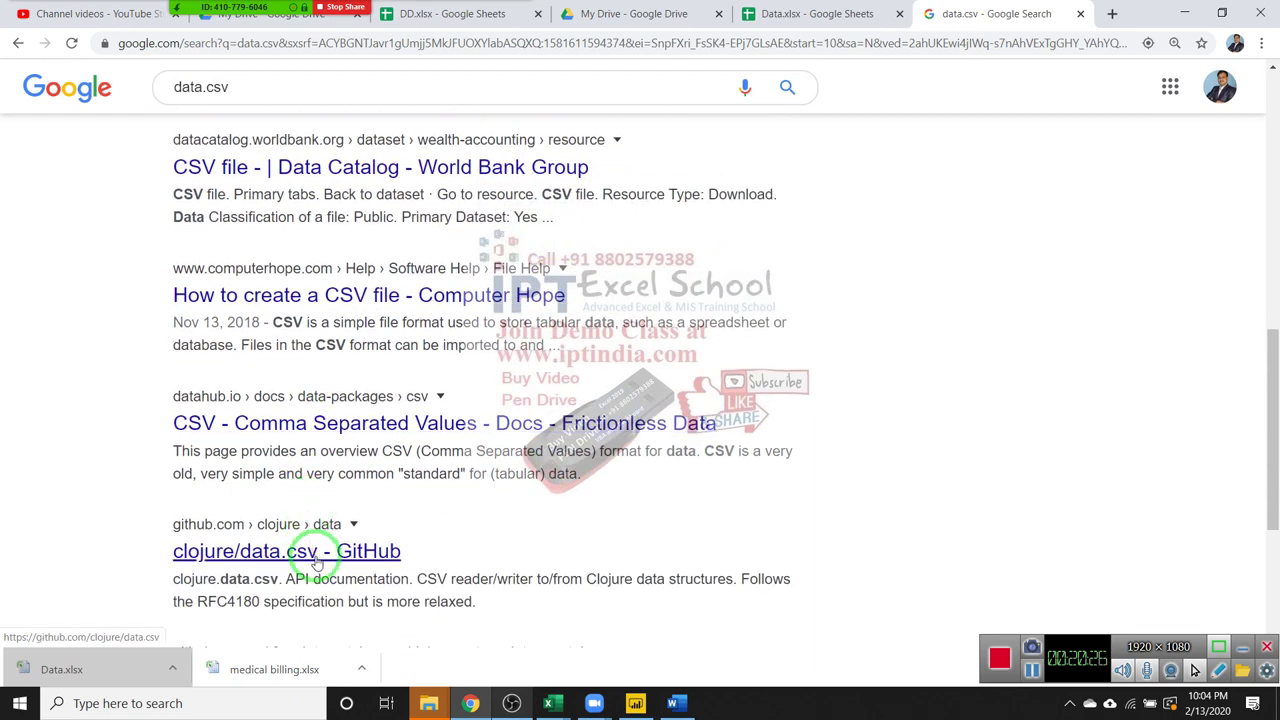
pyautogui.click(314, 558)
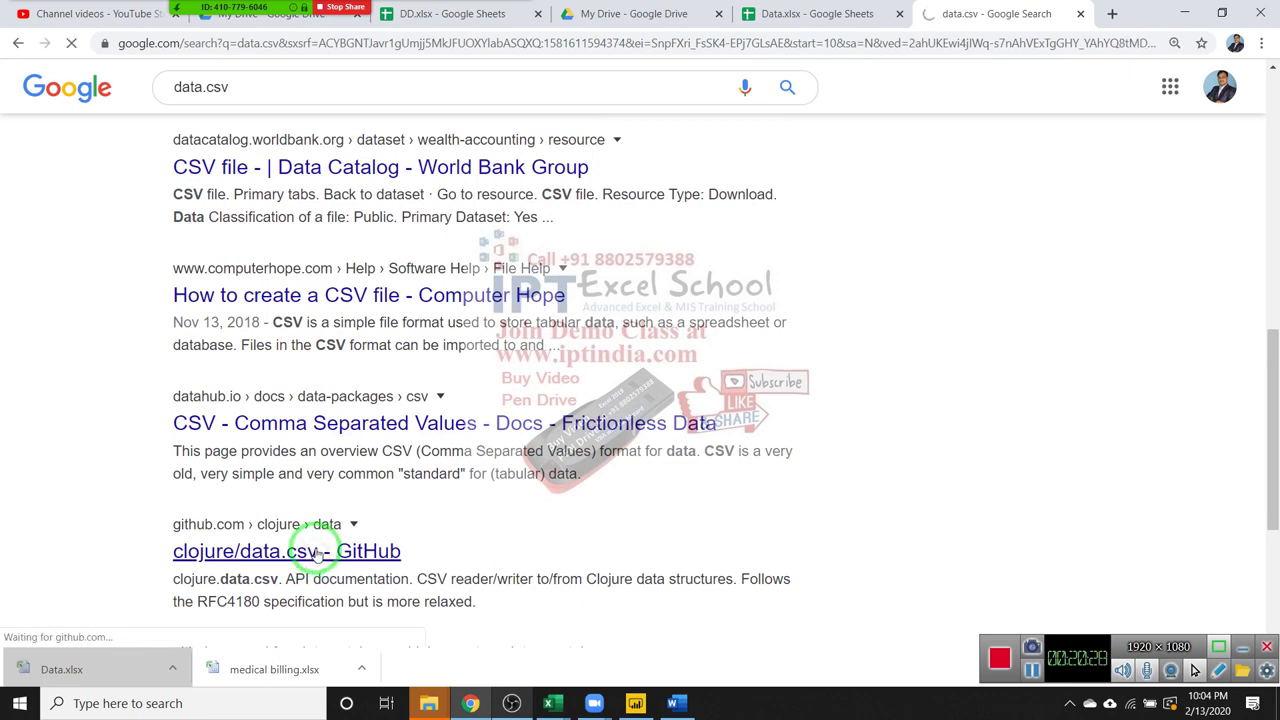
# Select the repository URL and scroll to the README's release 0.1.4 and Maven dependency details.
pyautogui.click(283, 45)
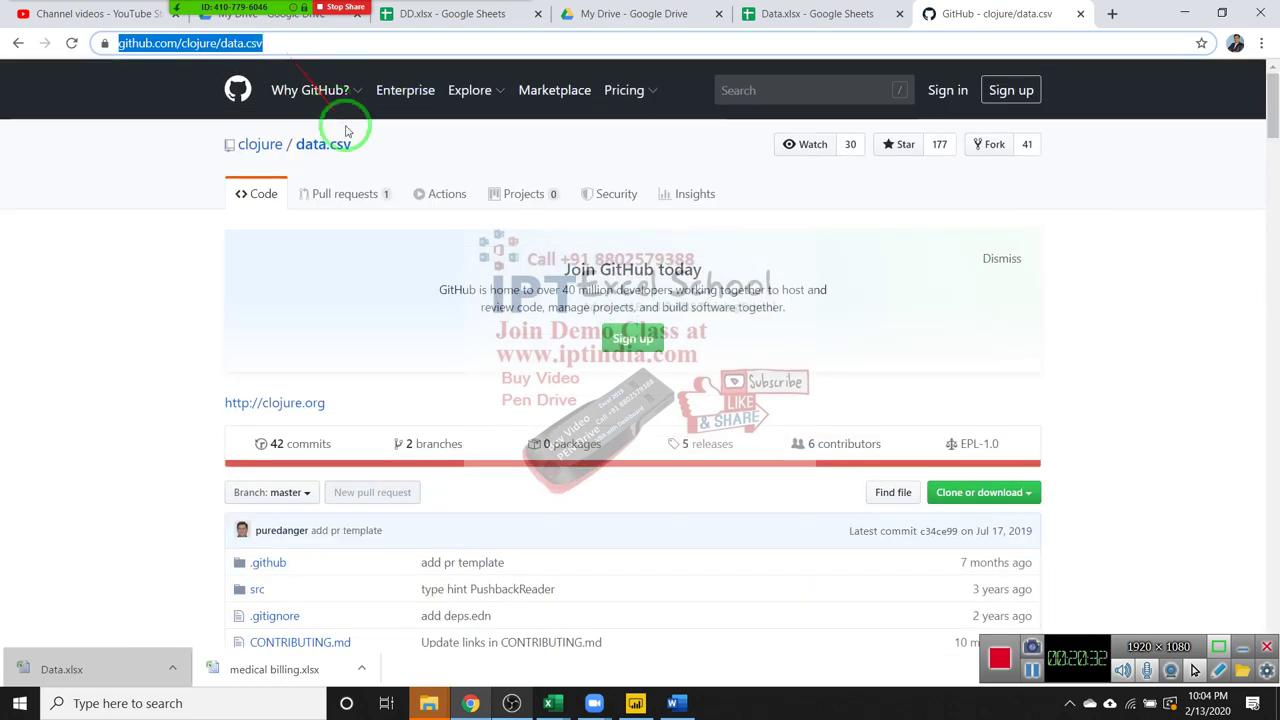
pyautogui.moveTo(320, 95)
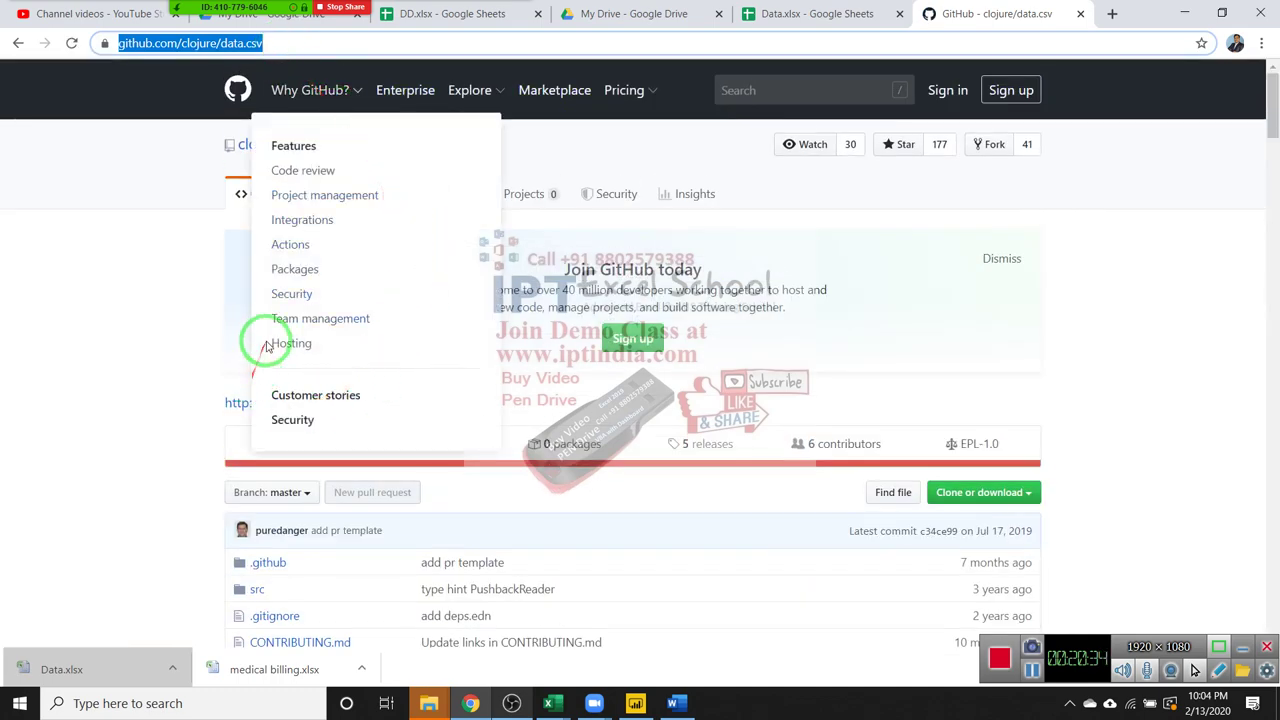
pyautogui.scroll(-2, 158, 467)
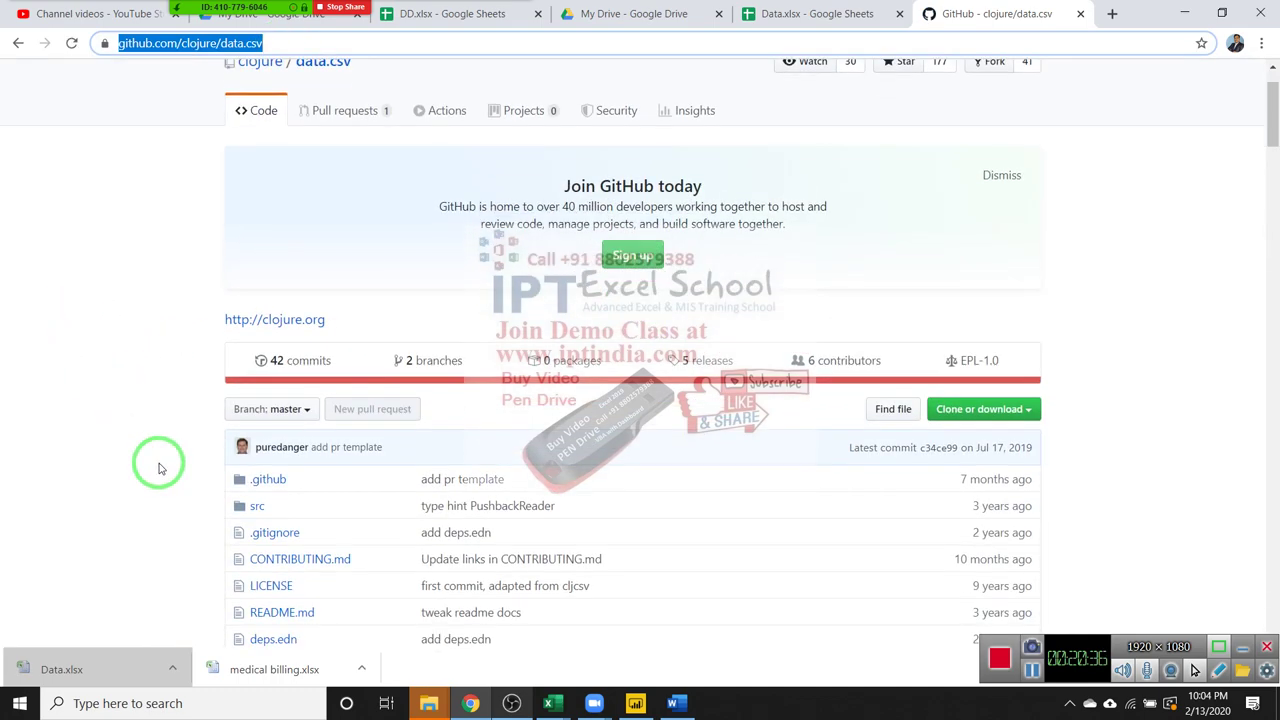
pyautogui.scroll(-2, 158, 467)
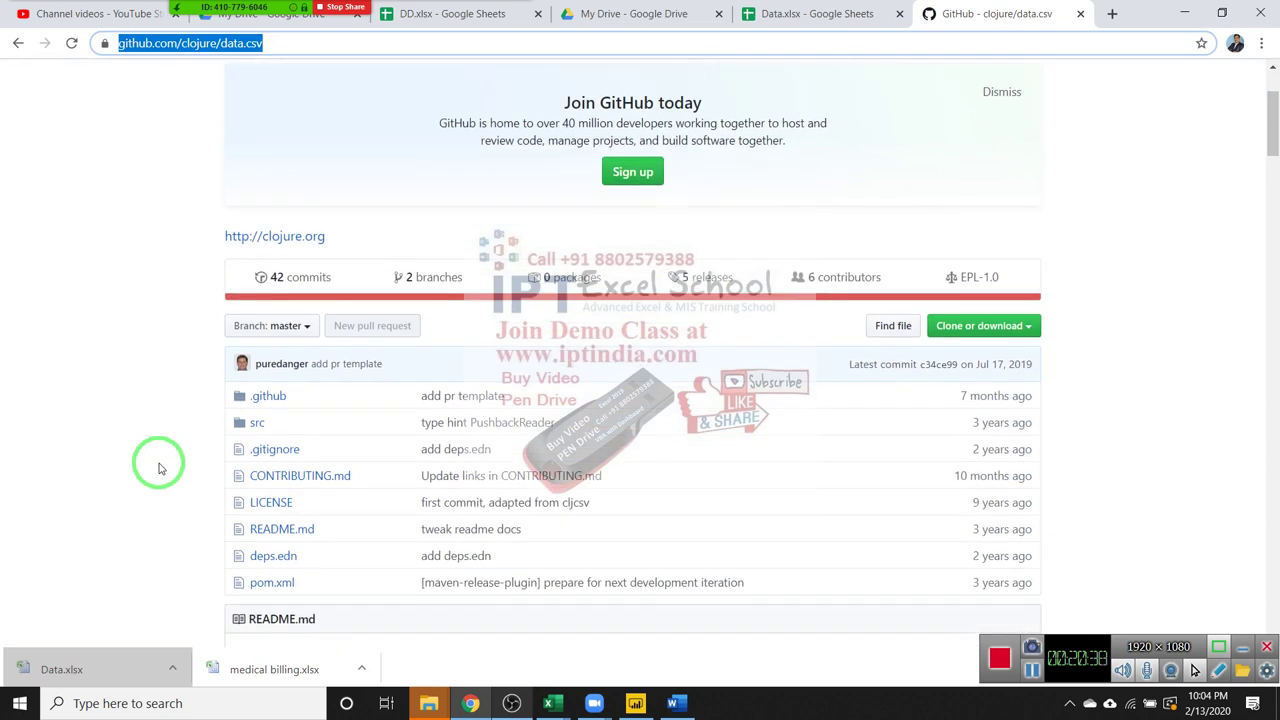
pyautogui.scroll(-2, 158, 467)
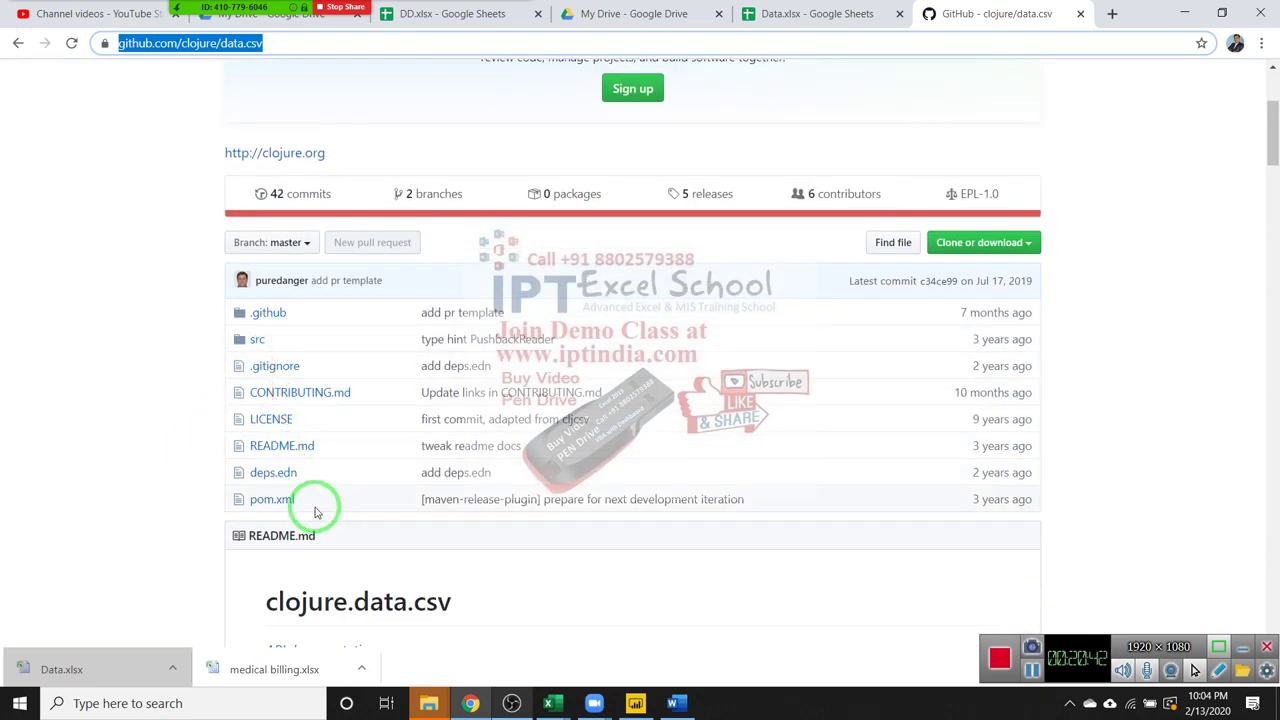
pyautogui.scroll(3, 315, 512)
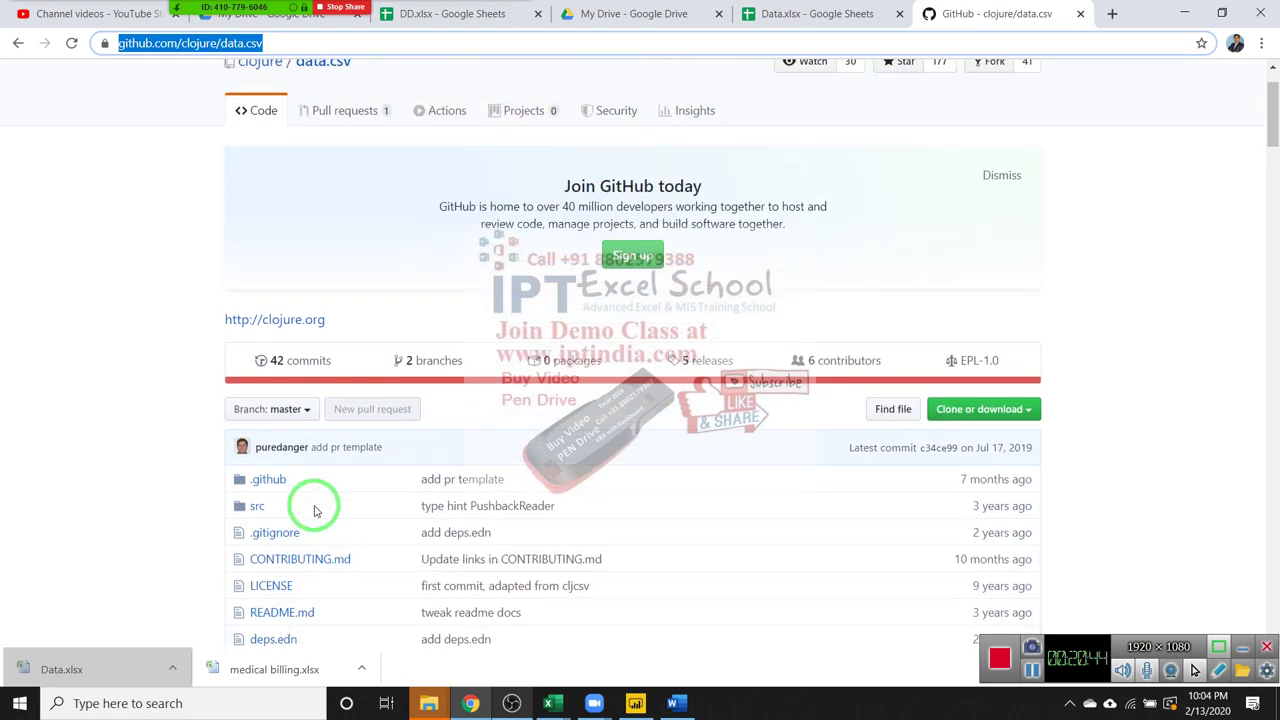
pyautogui.scroll(-3, 296, 487)
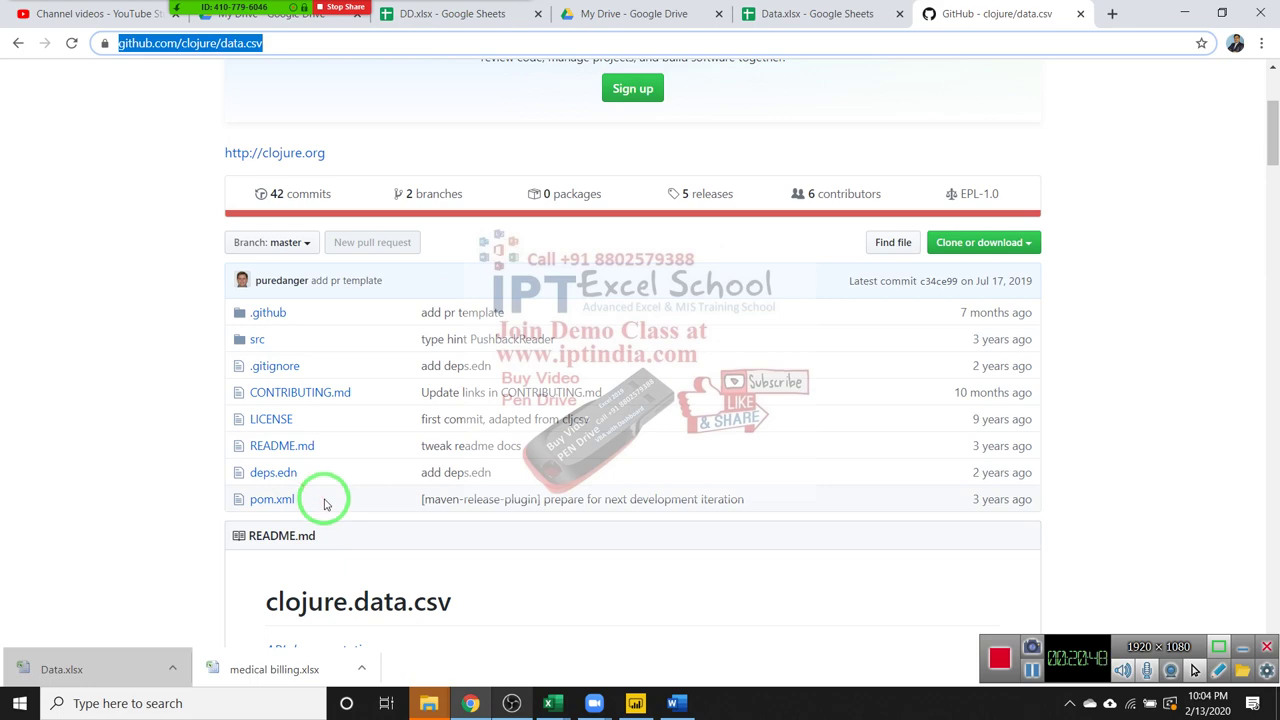
pyautogui.scroll(-3, 324, 505)
pyautogui.scroll(-3, 323, 505)
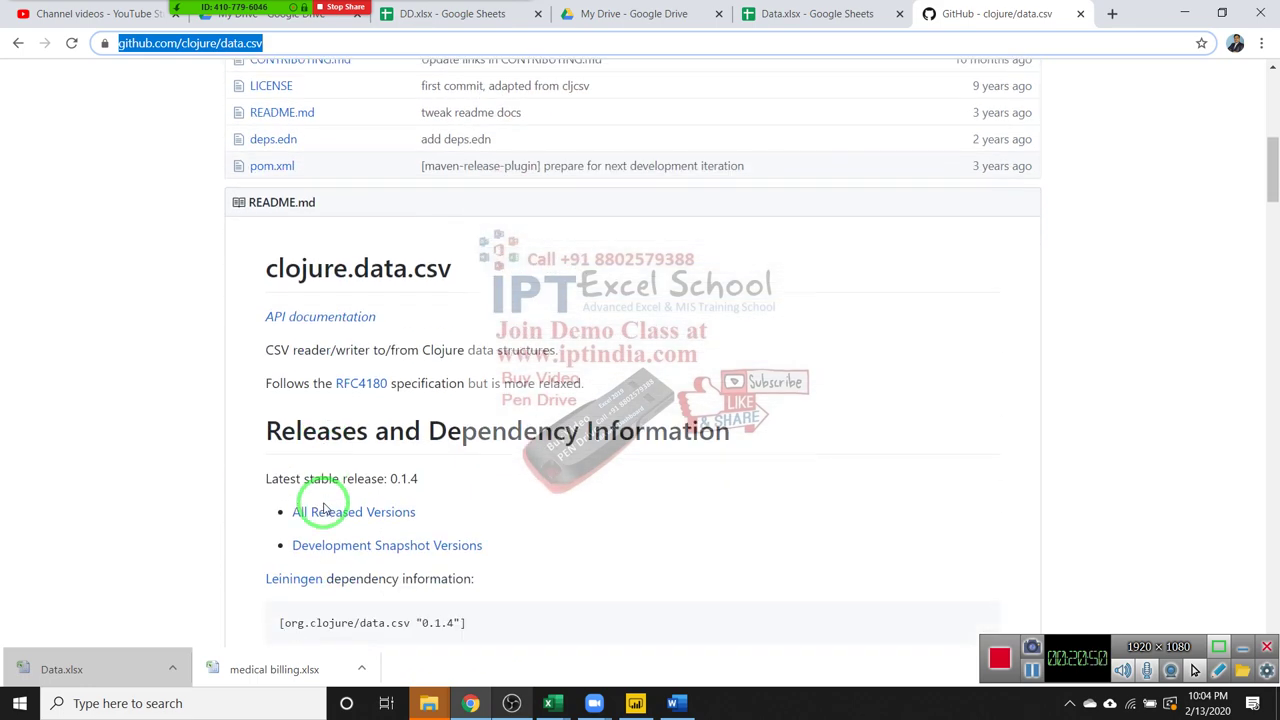
pyautogui.scroll(-3, 323, 500)
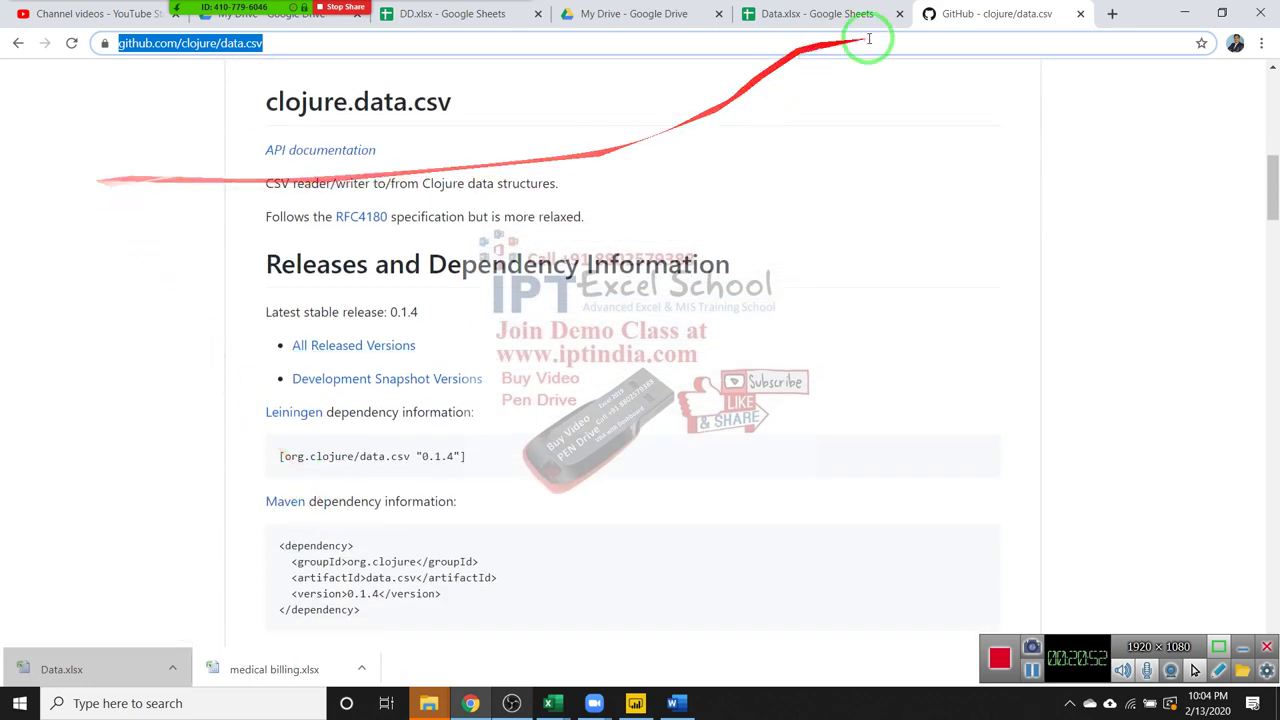
# Close the GitHub tab, return to the still-empty Sheet3 of Data.xlsx, and minimize Chrome to the desktop.
pyautogui.click(1080, 14)
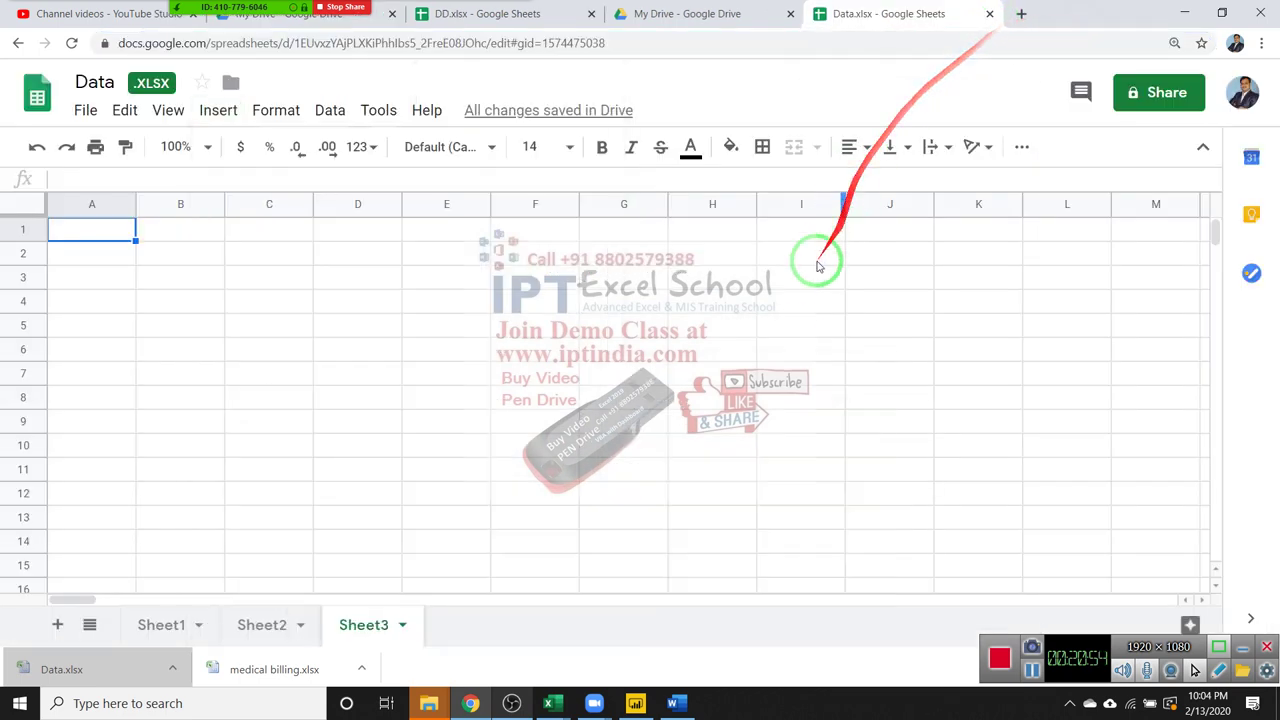
pyautogui.moveTo(250, 12)
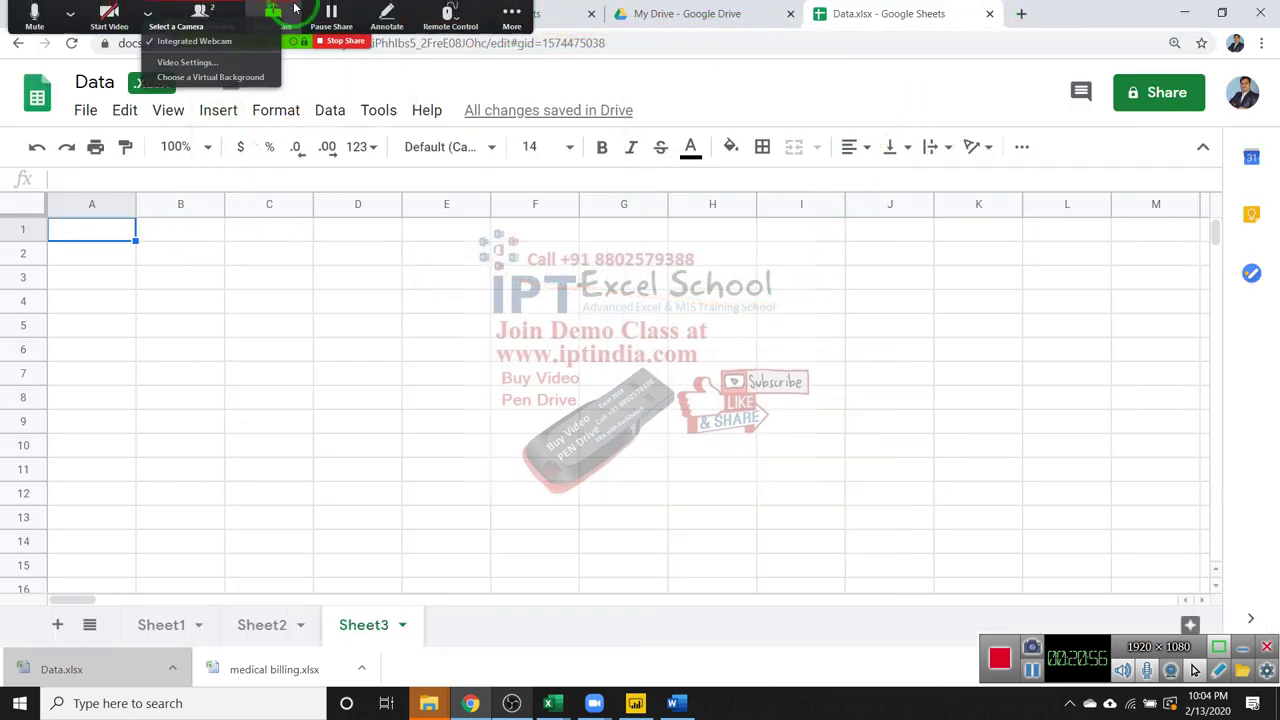
pyautogui.click(205, 20)
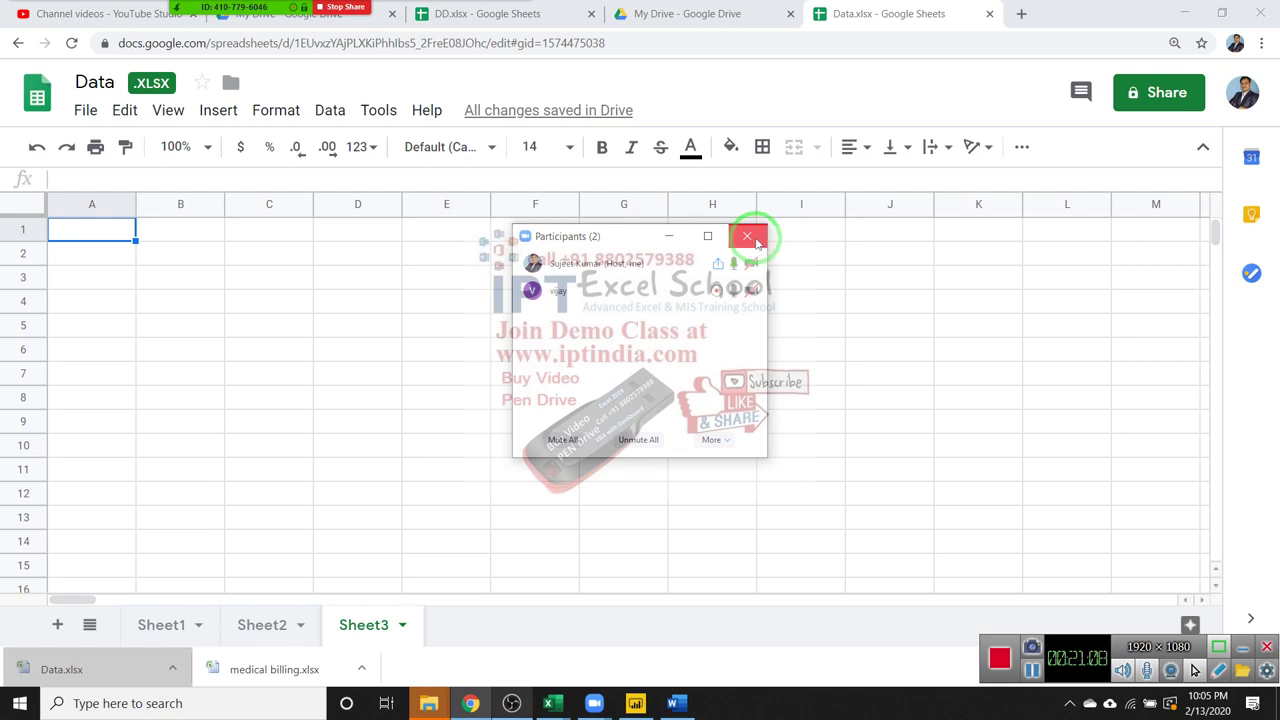
pyautogui.click(747, 237)
pyautogui.press('super+d')
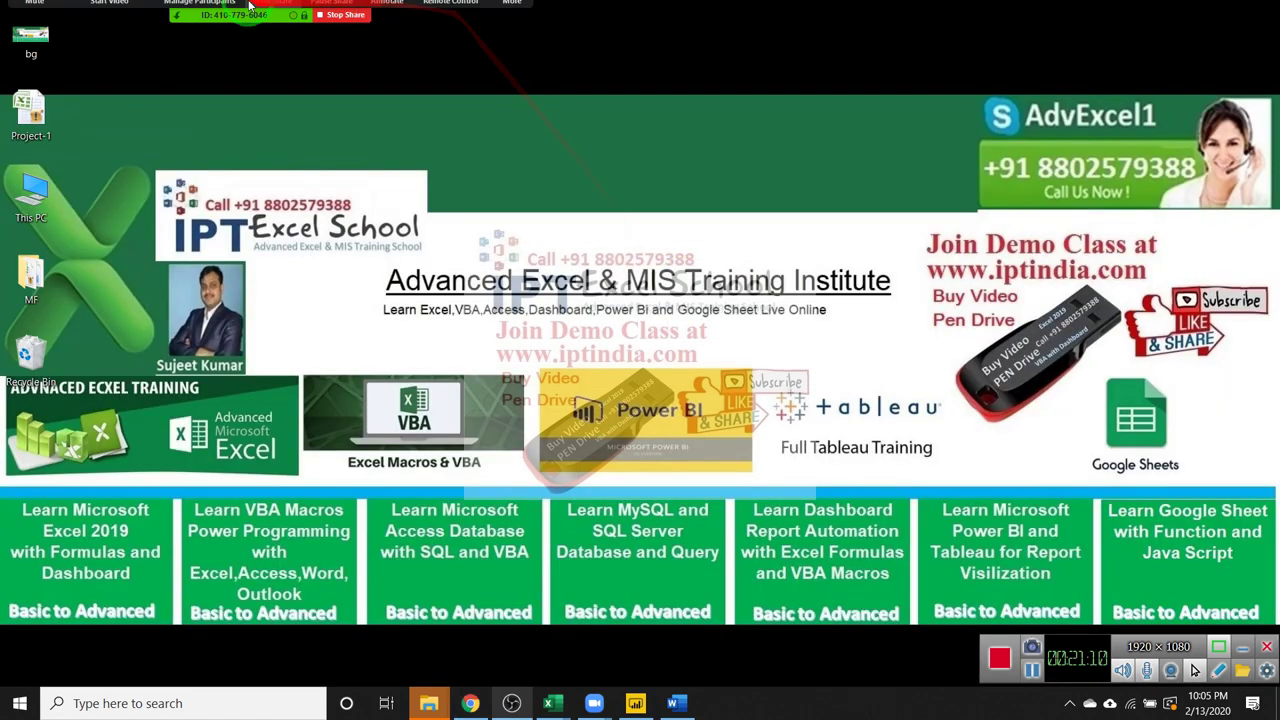
pyautogui.click(511, 15)
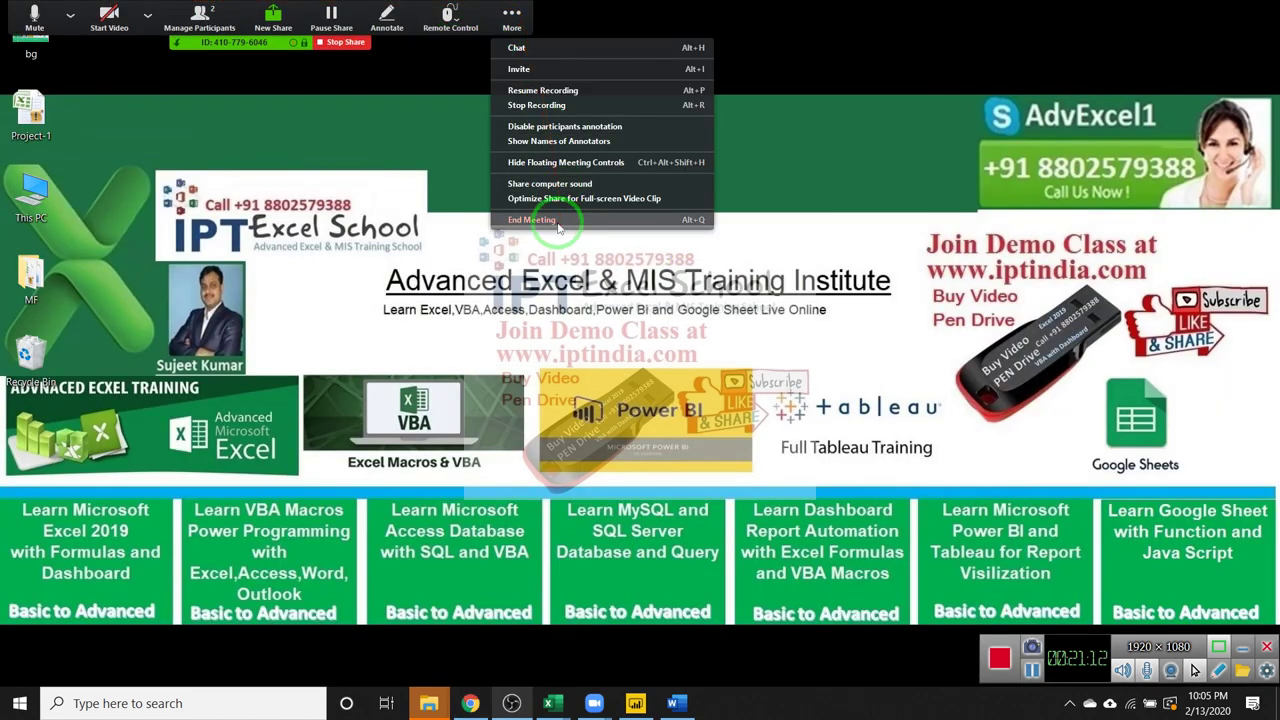